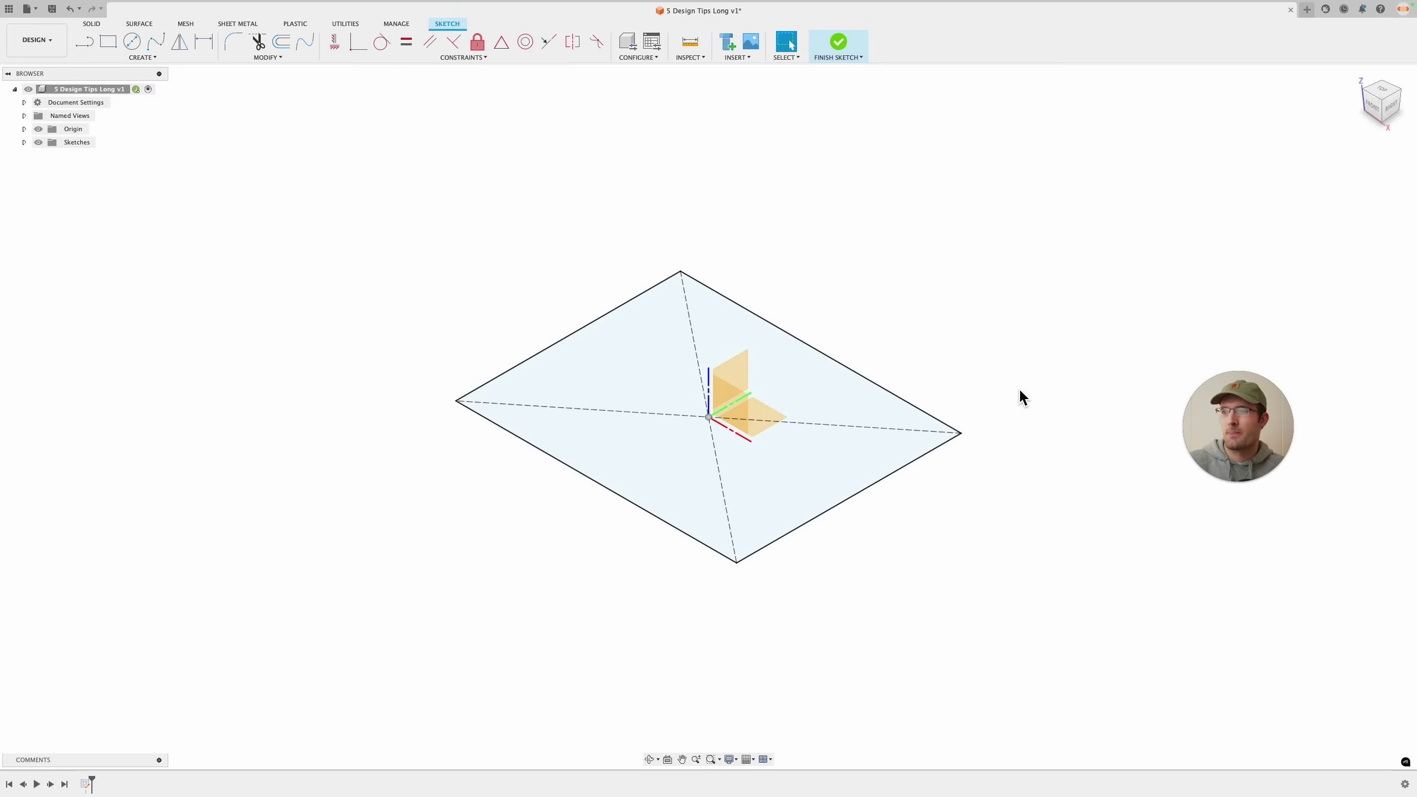
Extrude the rectangular sketch profile 60 mm upward as a new body.
left_click(853, 416)
left_click(845, 422)
left_click_drag(718, 408, 762, 222)
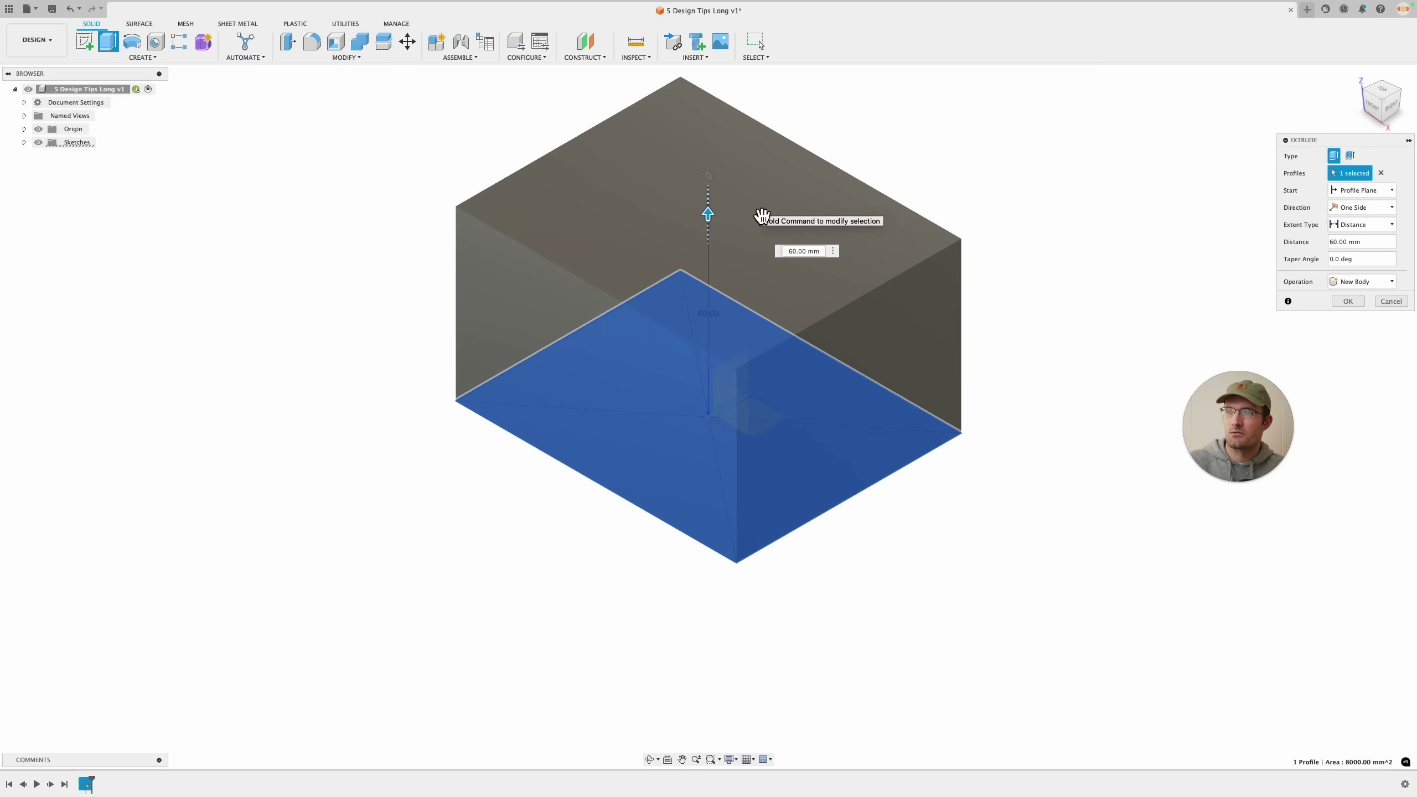
left_click(1363, 307)
Add a large constant-radius fillet to the block's vertical front corner edge between the front and adjacent side face.
mouse_move(964, 538)
middle_mouse_down("shift")
mouse_move(990, 538)
mouse_move(1006, 496)
mouse_move(987, 537)
middle_mouse_up("shift")
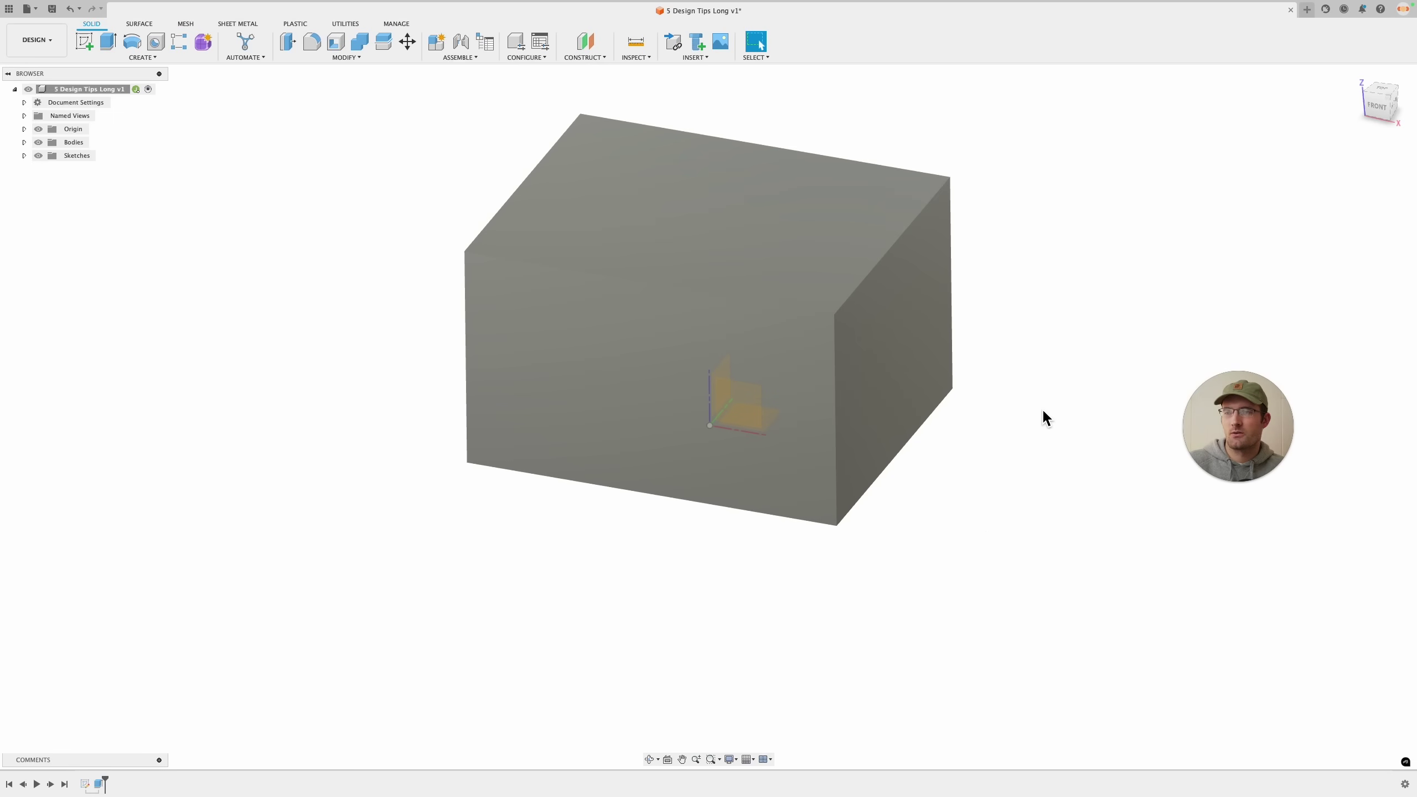
key("f")
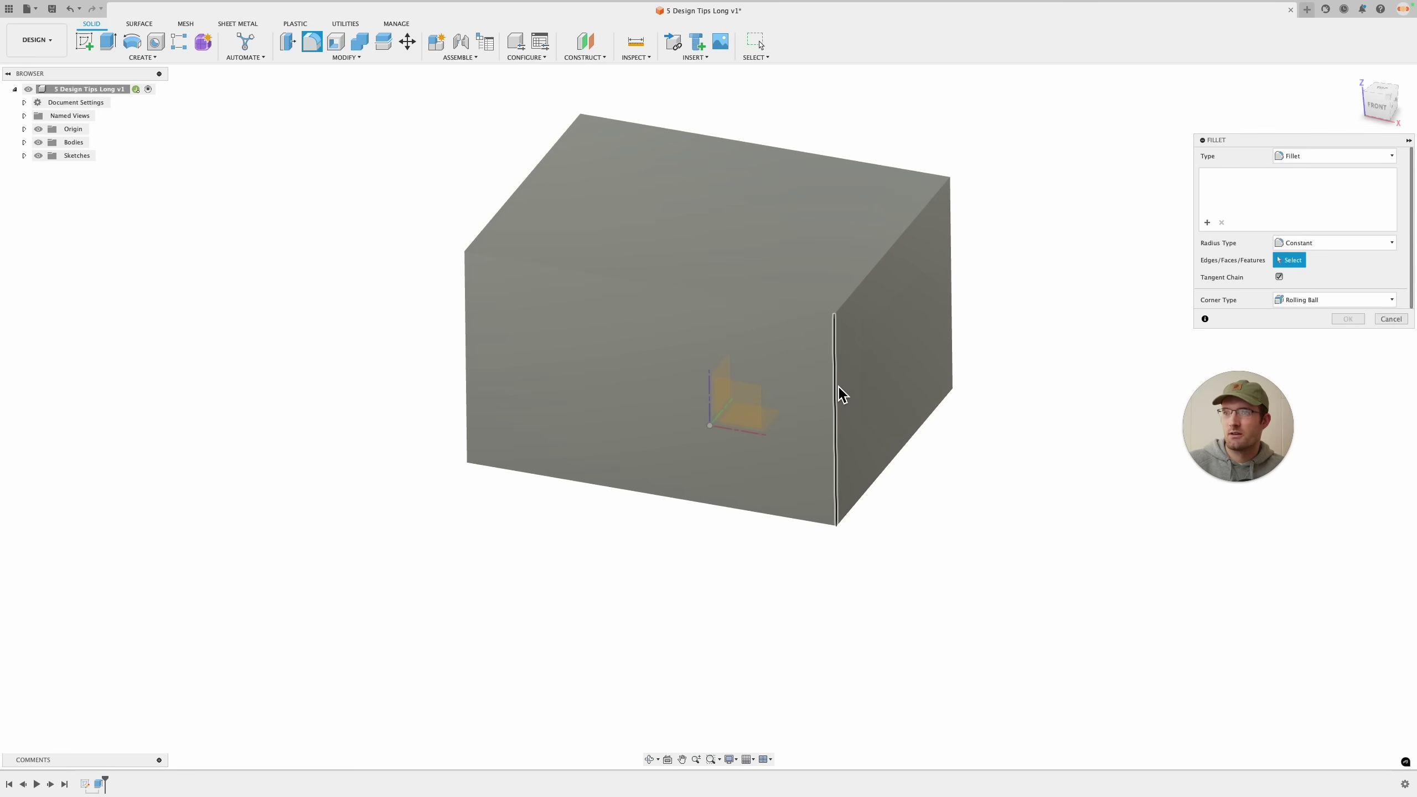
left_click(836, 393)
left_click_drag(843, 394, 814, 368)
left_click(1348, 319)
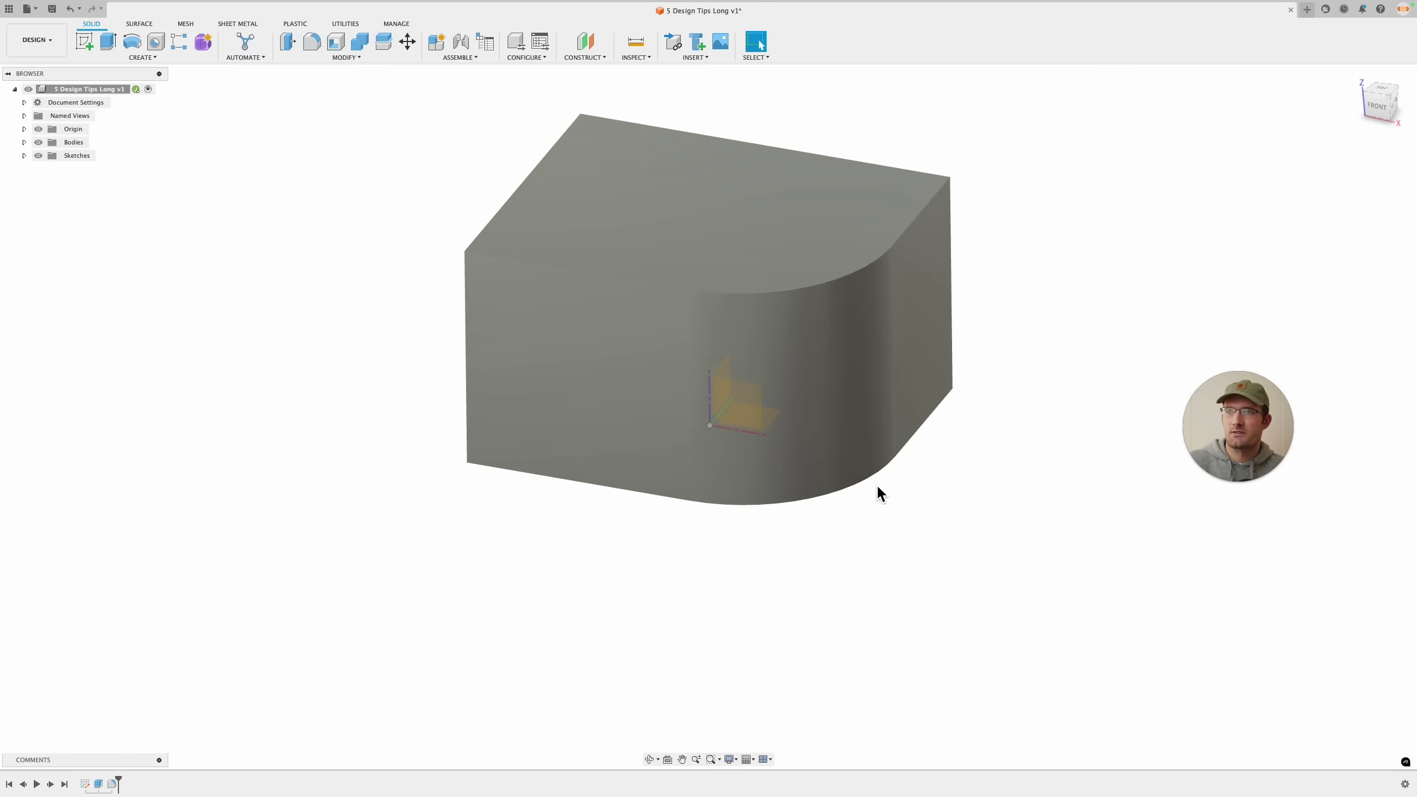
Apply a 20 mm equal-distance chamfer to the block's top edge on the side opposite the fillet.
middle_click_drag(759, 490, 725, 442, "shift")
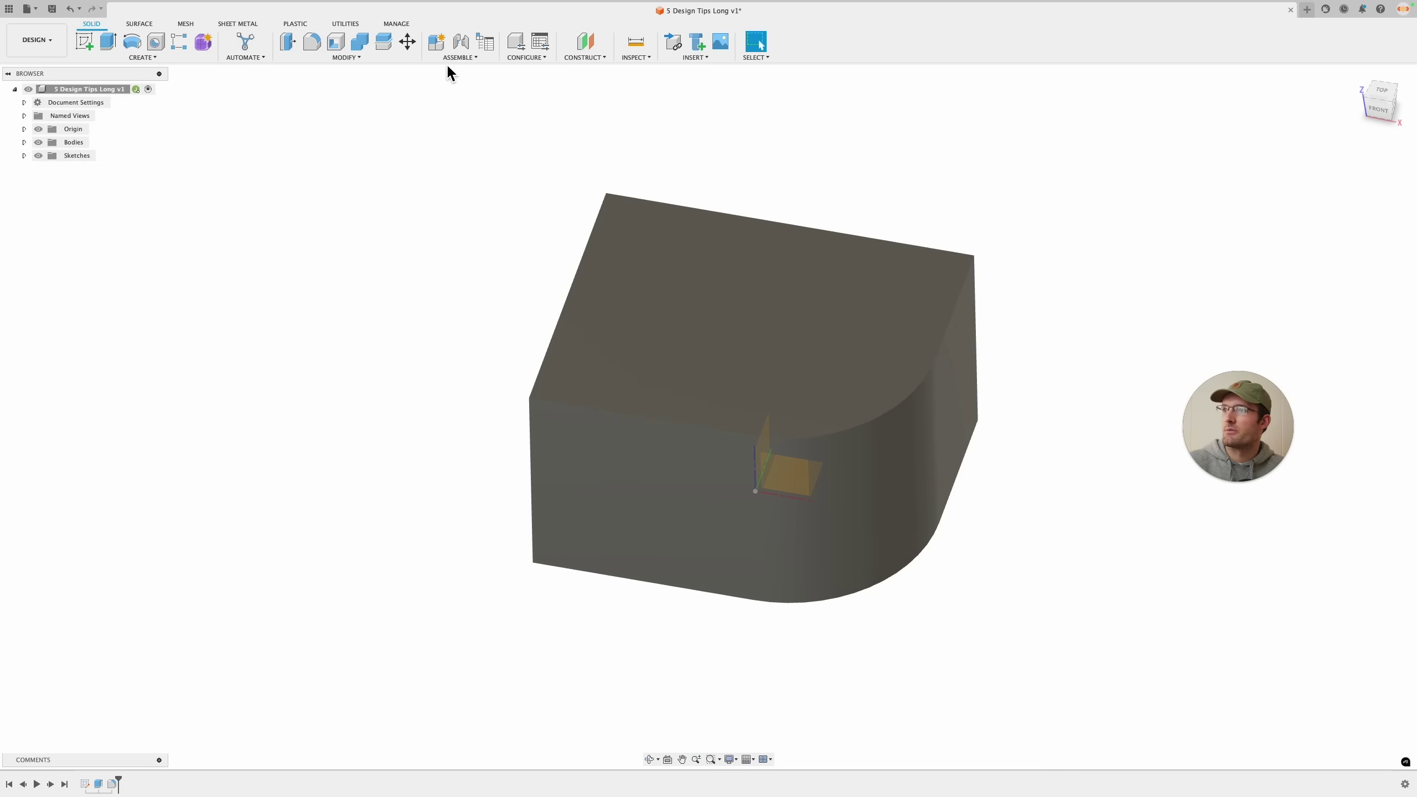
left_click(377, 59)
left_click(303, 92)
left_click(592, 221)
left_click_drag(591, 223, 630, 250)
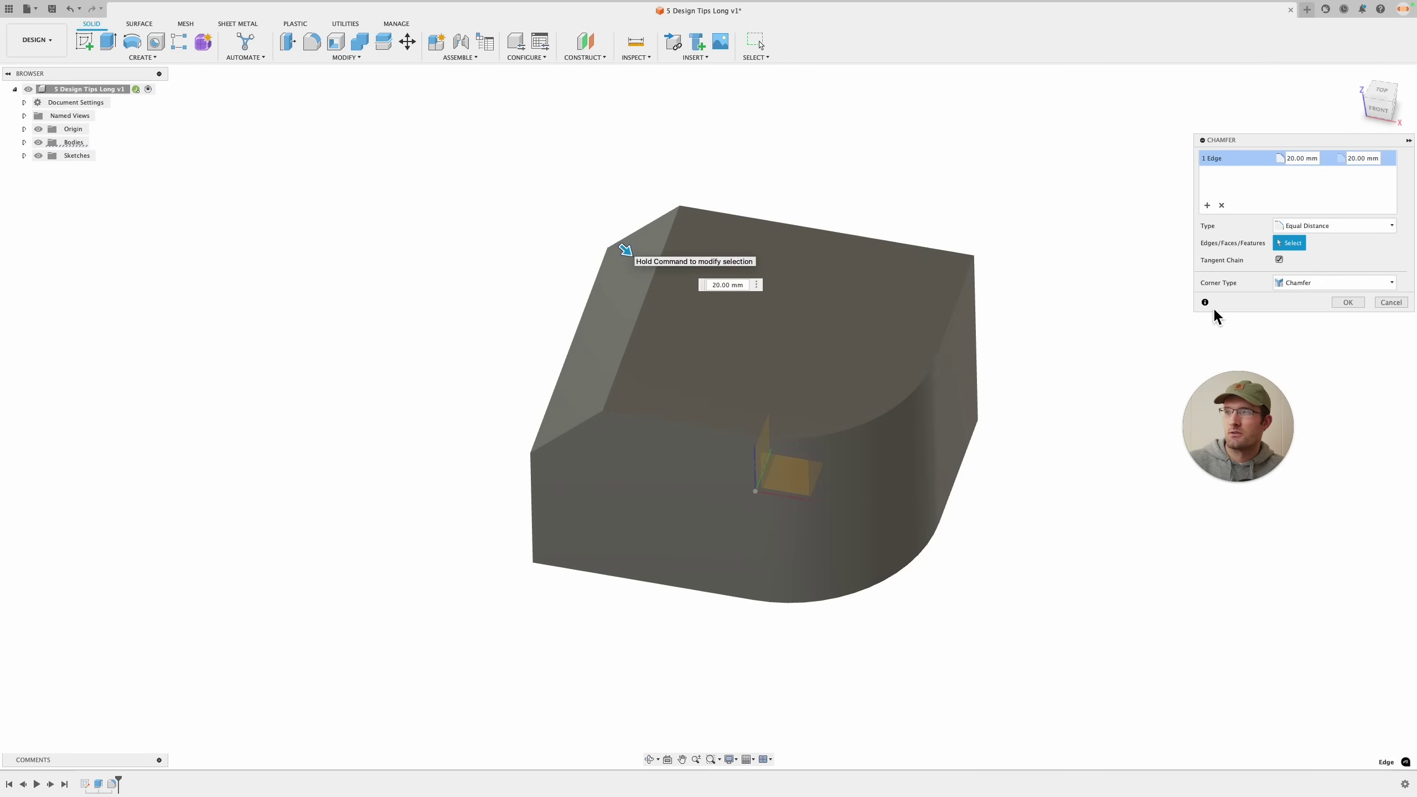
left_click(1348, 303)
Export the block for 3D printing as a binary STL in millimetres.
middle_click_drag(1059, 474, 889, 407, "shift")
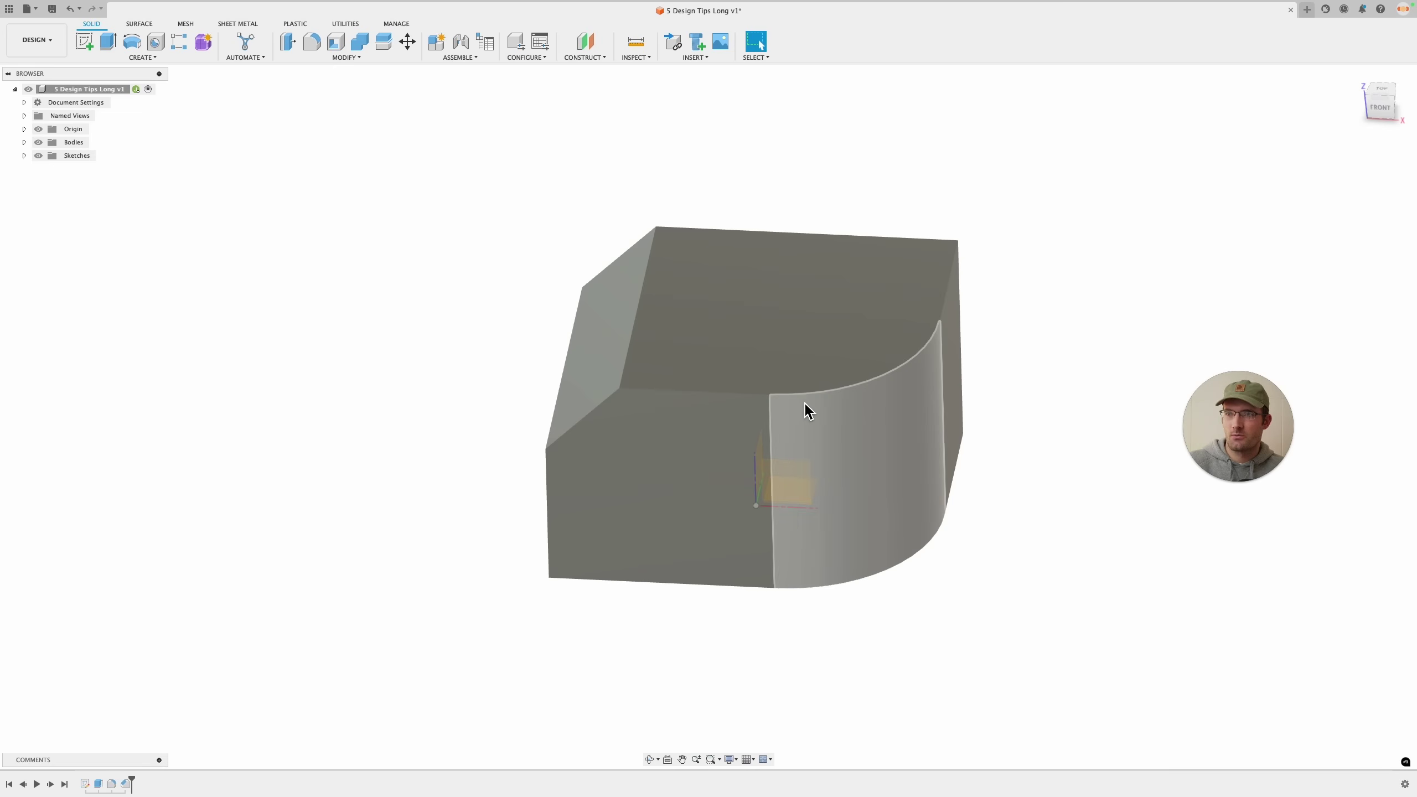
middle_click_drag(931, 404, 941, 527, "shift")
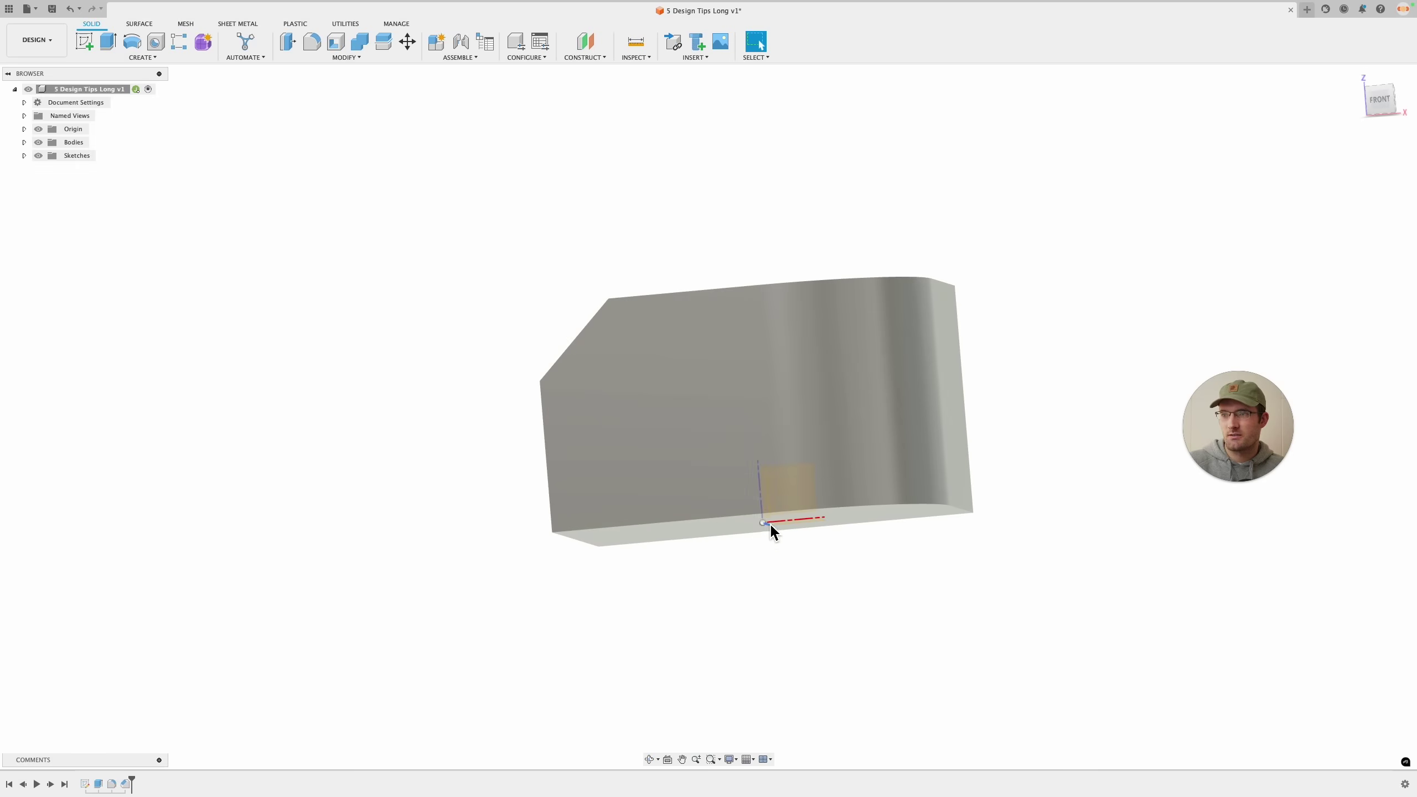
middle_click_drag(733, 525, 830, 383, "shift")
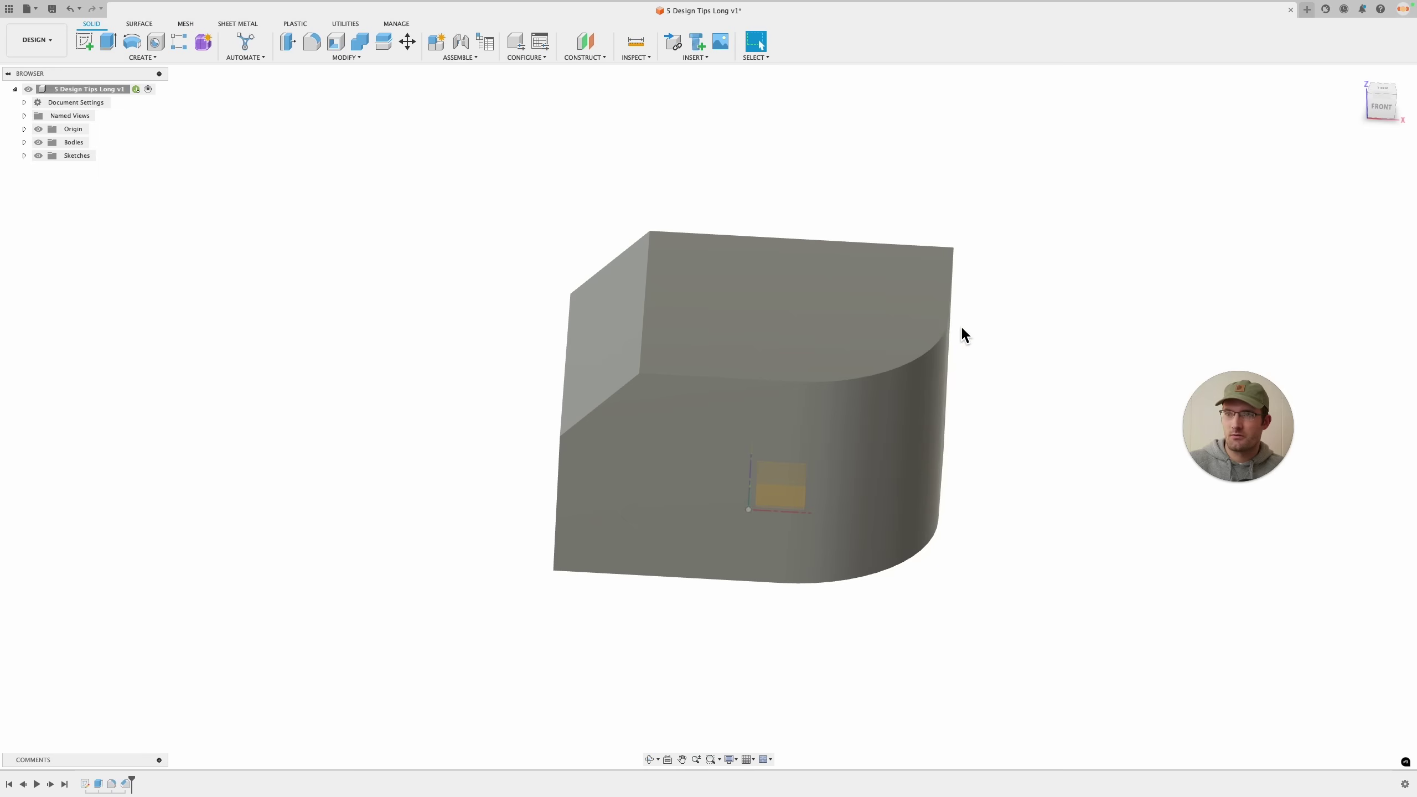
middle_click_drag(951, 321, 1032, 335, "shift")
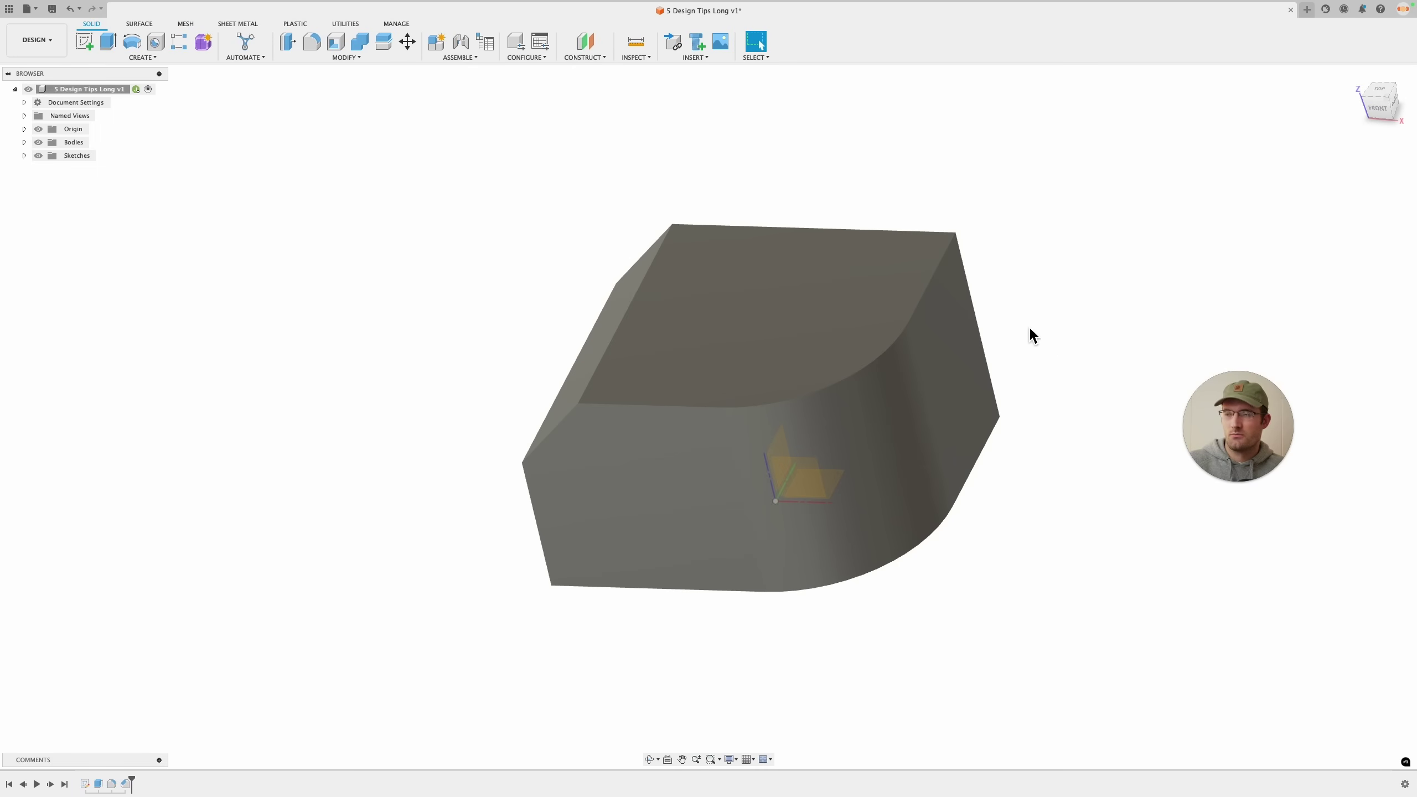
middle_click_drag(1051, 223, 1079, 280, "shift")
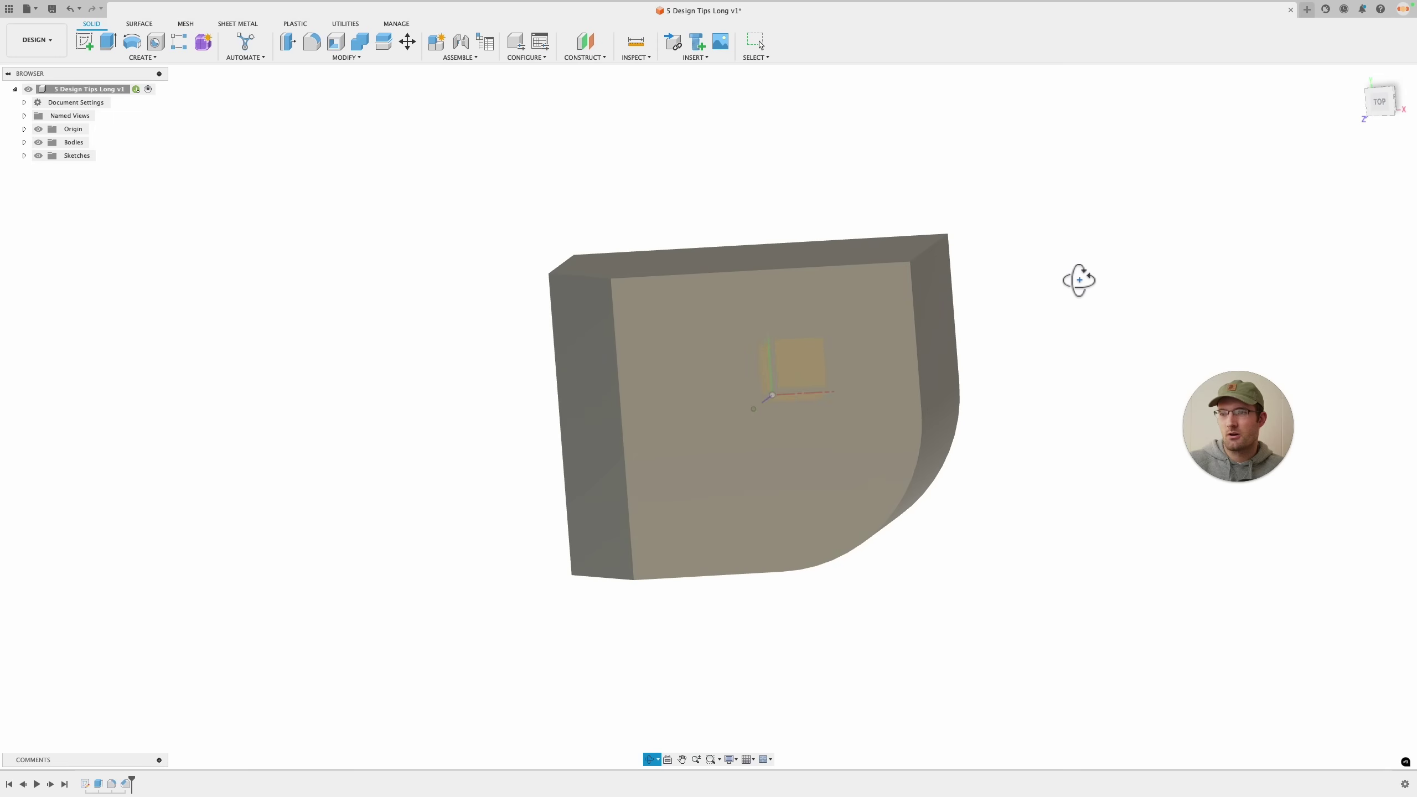
left_click(27, 9)
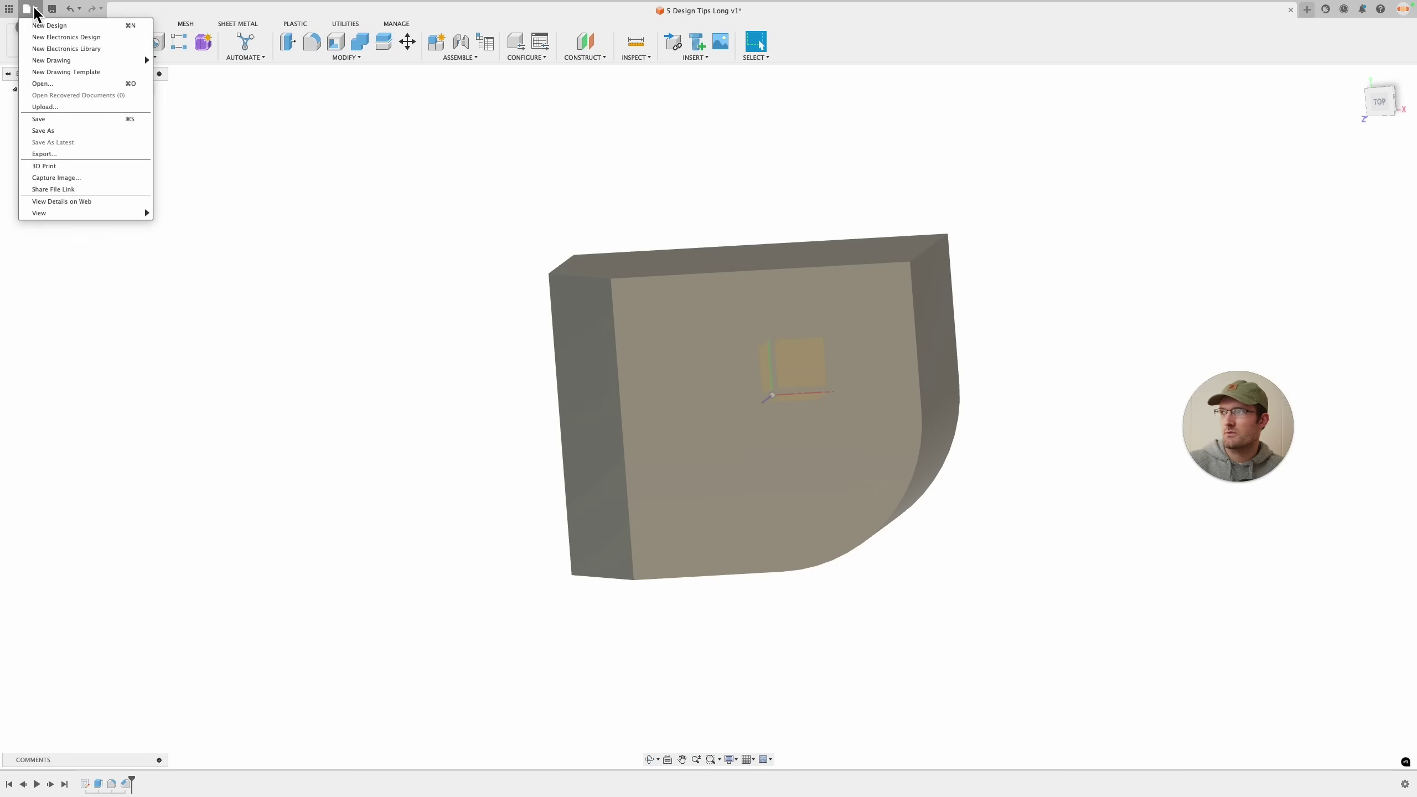
left_click(80, 165)
left_click(743, 364)
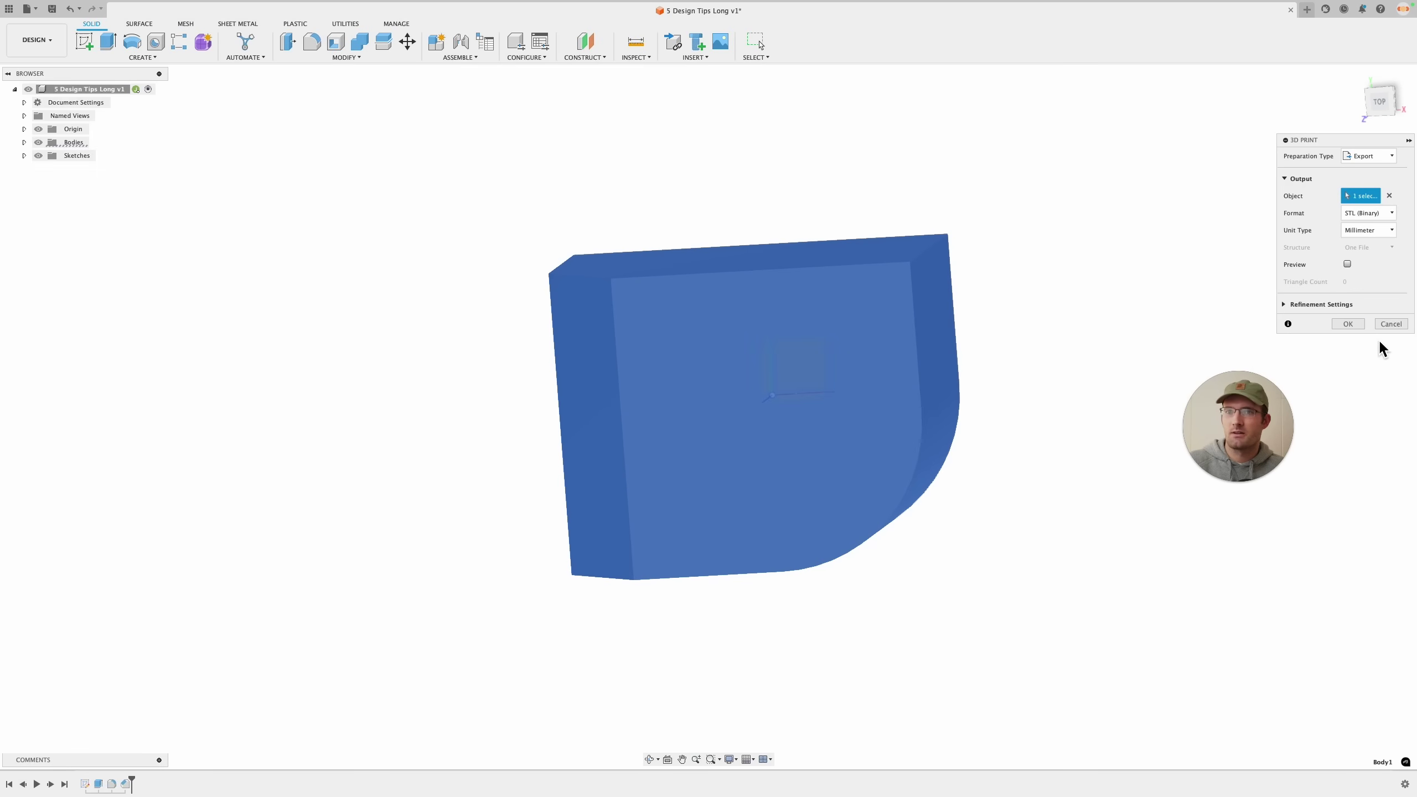
left_click(1352, 331)
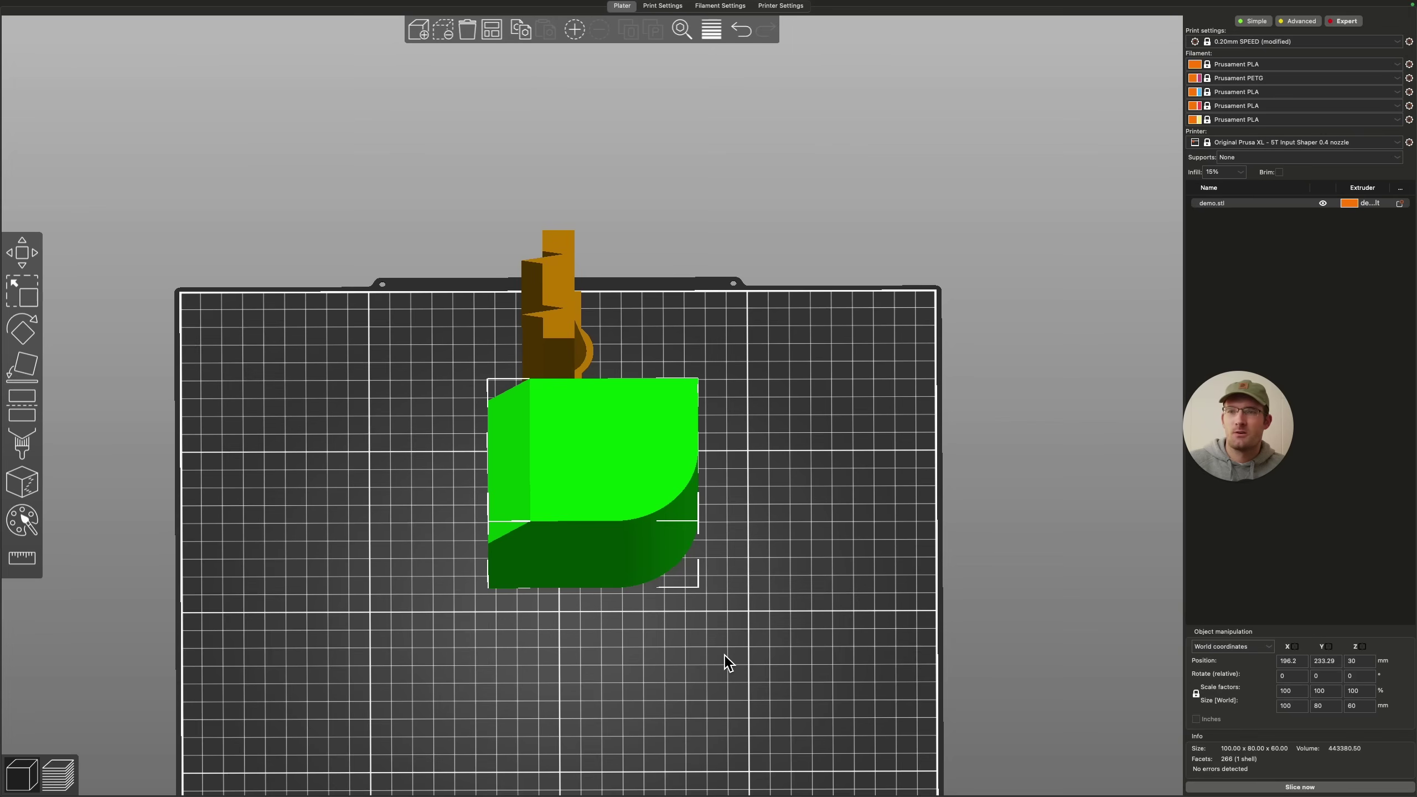
Switch to PrusaSlicer and slice demo.stl lying on its large base.
mouse_move(728, 662)
left_mouse_down()
mouse_move(731, 594)
mouse_move(730, 647)
mouse_move(710, 643)
left_mouse_up()
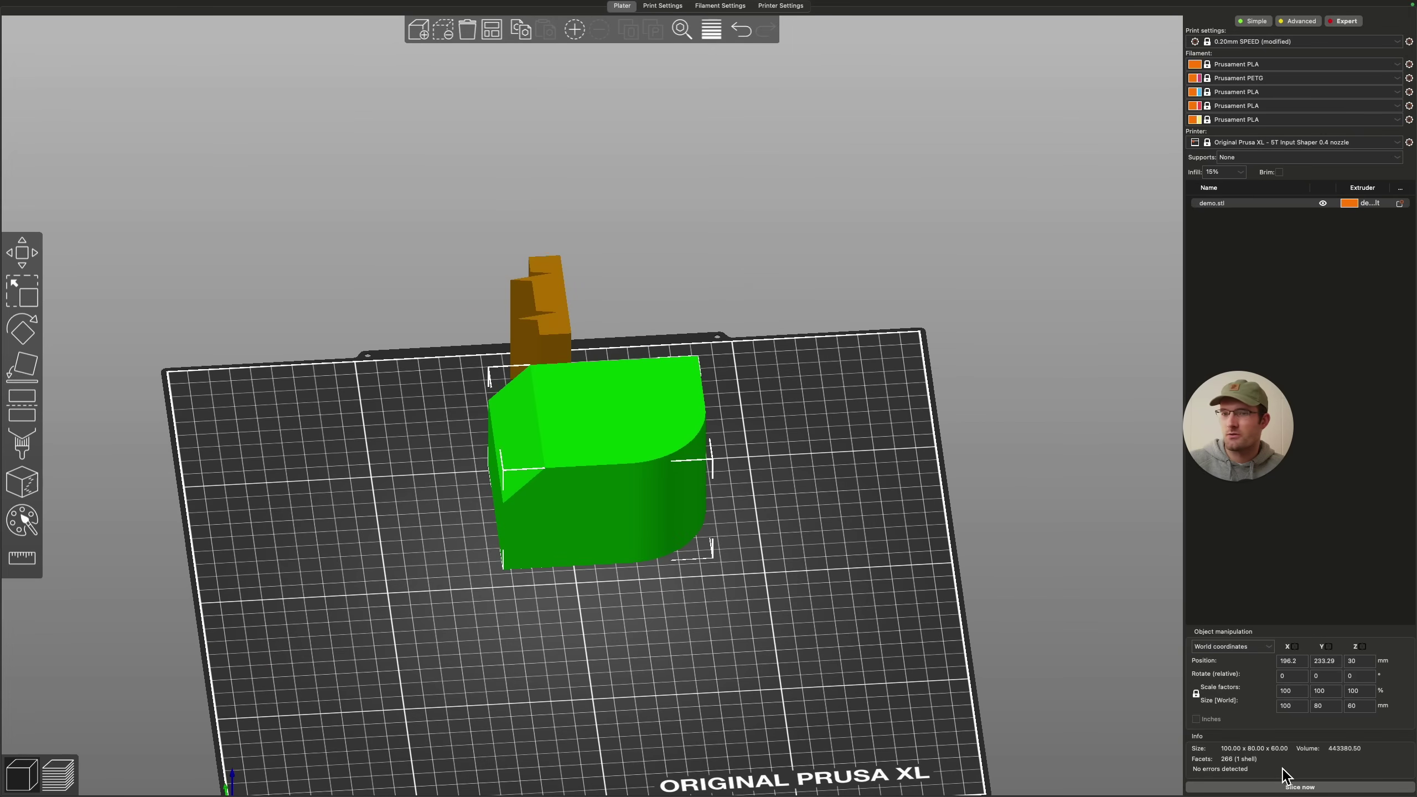
left_click(1288, 787)
left_click_drag(657, 715, 620, 629)
scroll(927, 700, "up", 5)
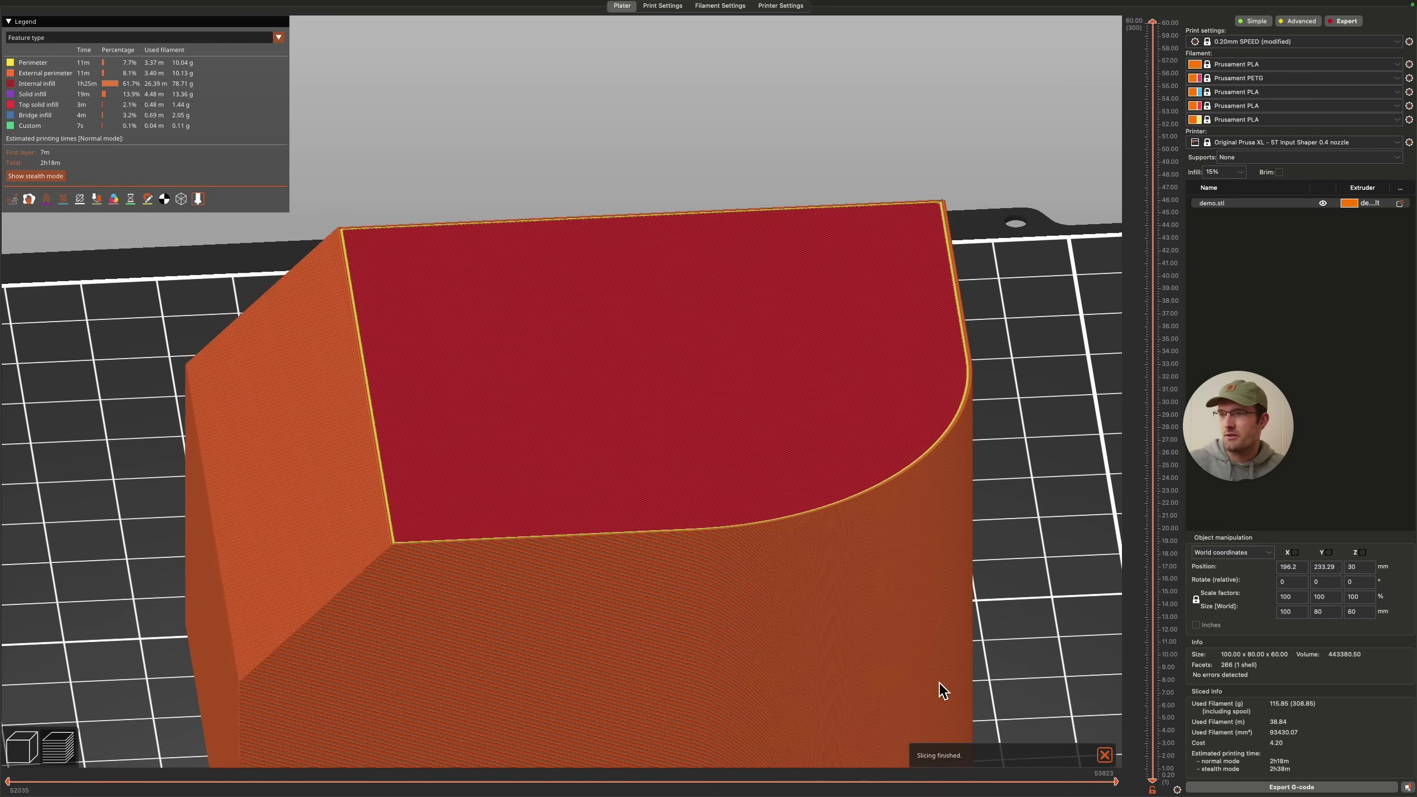
Examine the sliced preview of the rounded corner, the chamfer and the layers inside the block.
scroll(845, 466, "up", 3)
left_click_drag(843, 458, 778, 635)
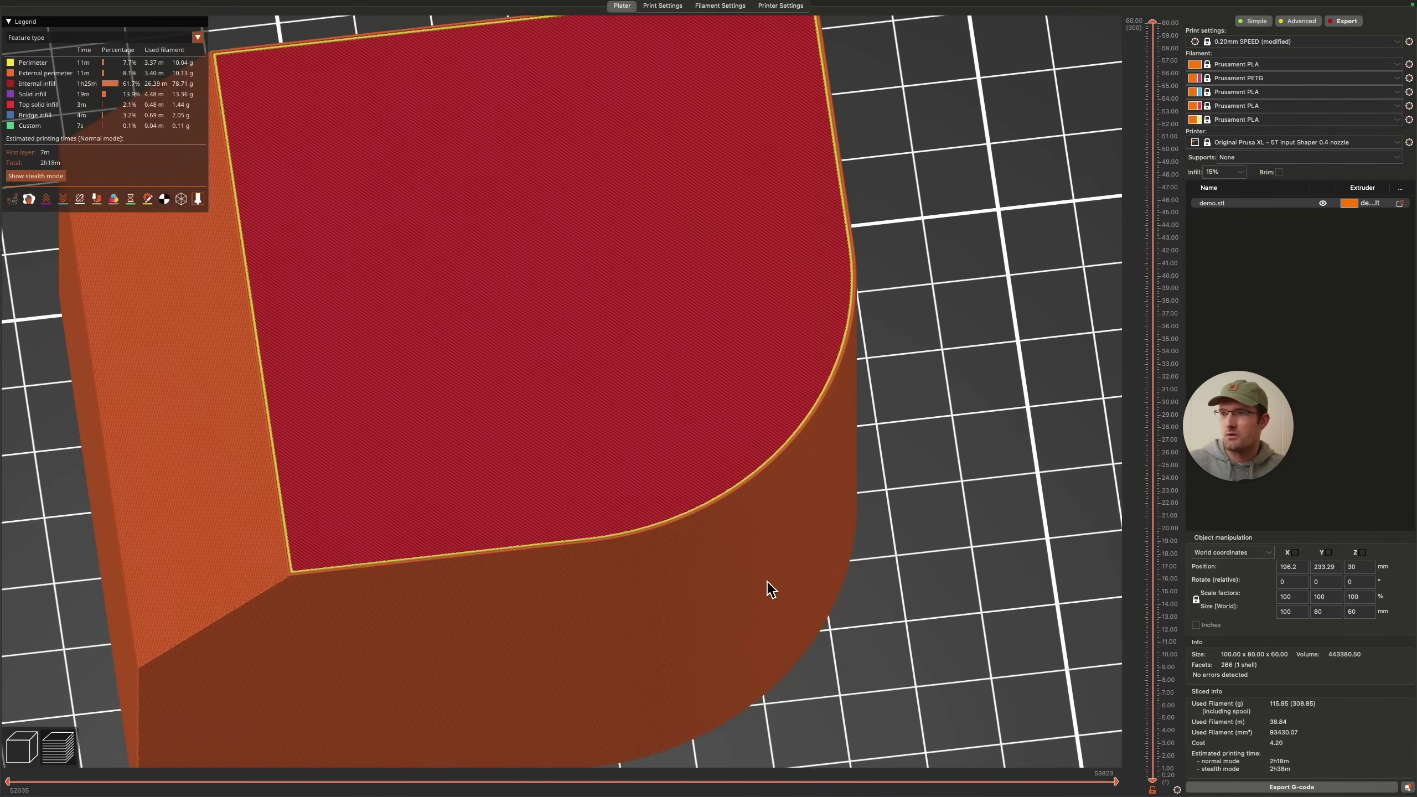
left_click_drag(971, 609, 964, 584)
scroll(923, 632, "down", 5)
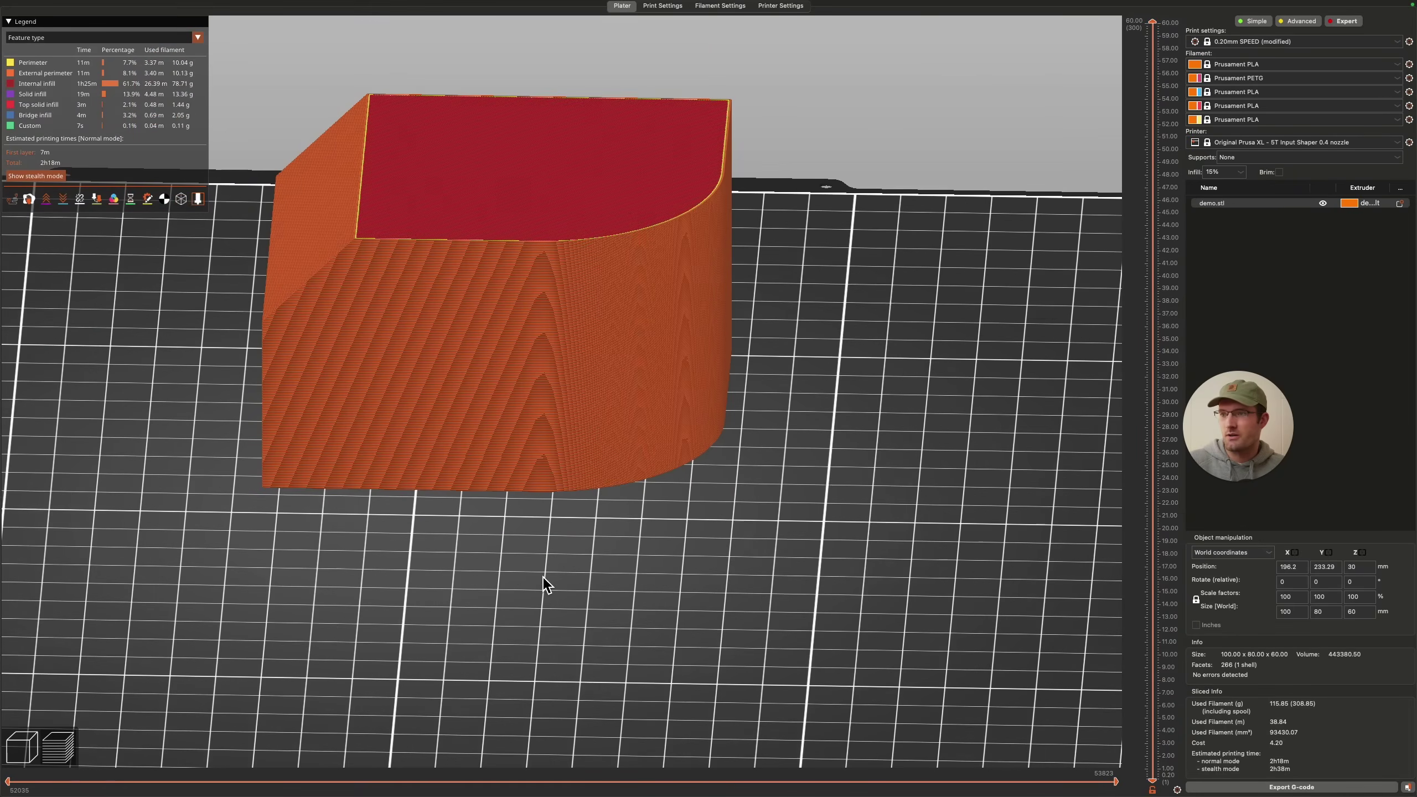
left_click_drag(669, 589, 589, 371)
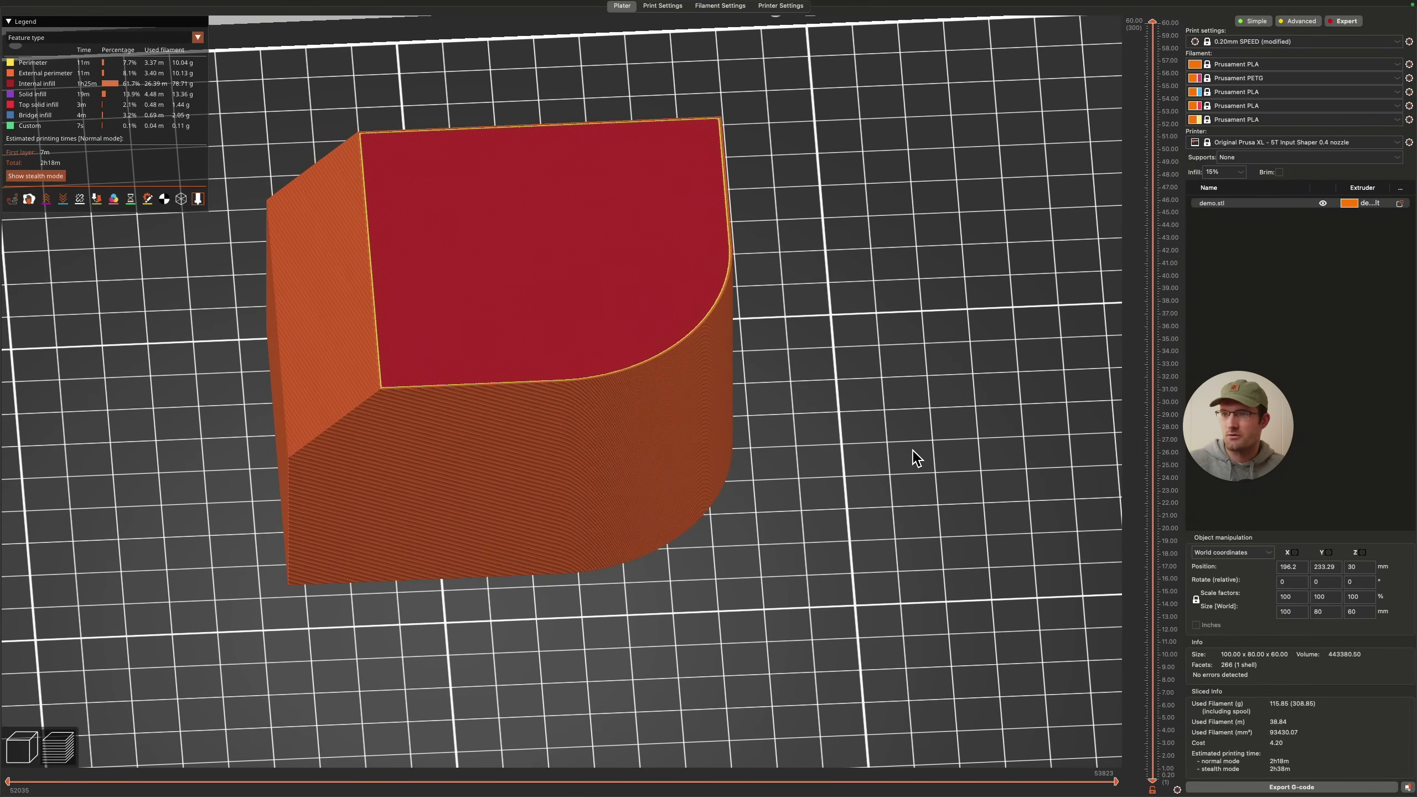
left_click_drag(936, 507, 914, 446)
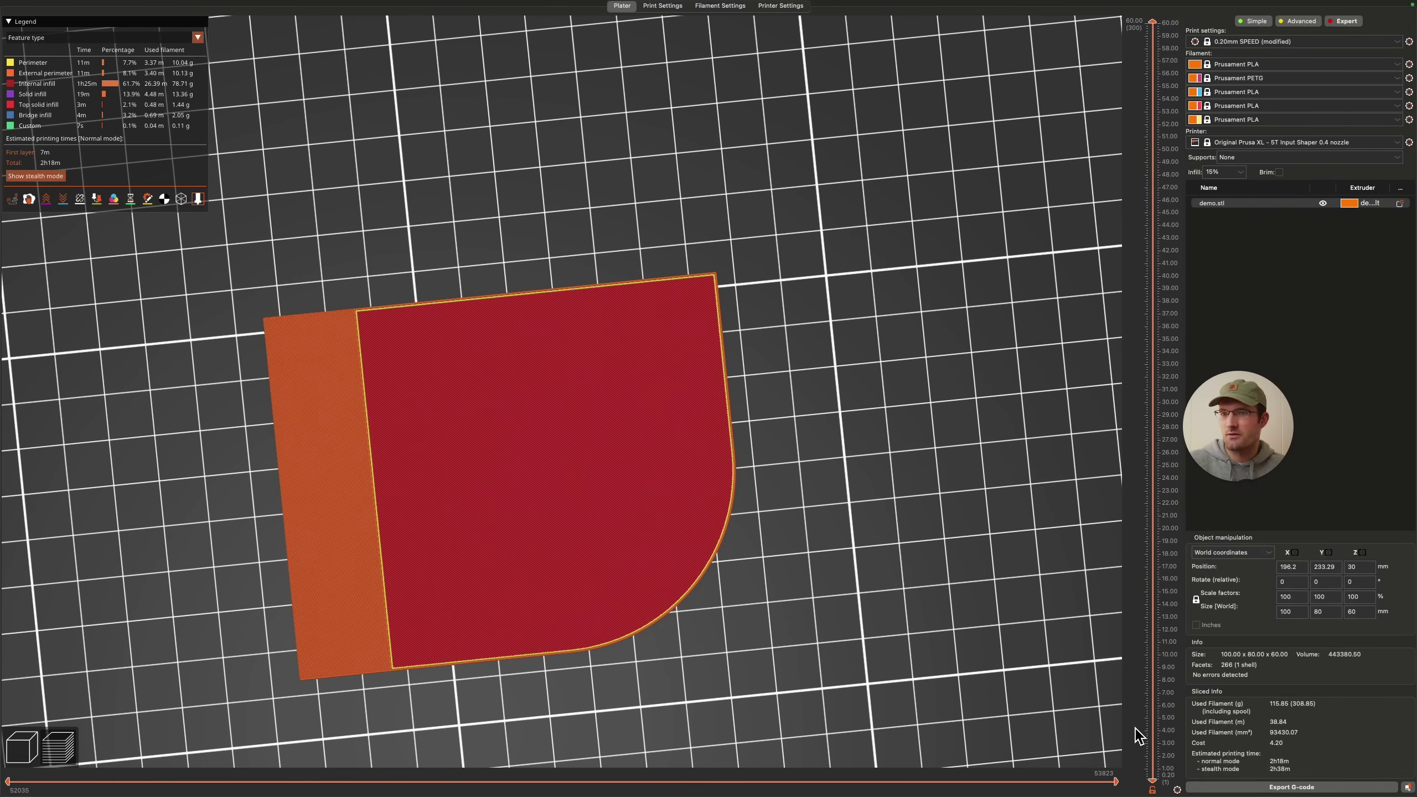
left_click_drag(1152, 22, 1149, 358)
left_click_drag(985, 483, 841, 513)
Place the model on its flat front side face so the rounded corner faces the bed, and slice it again.
key("Tab")
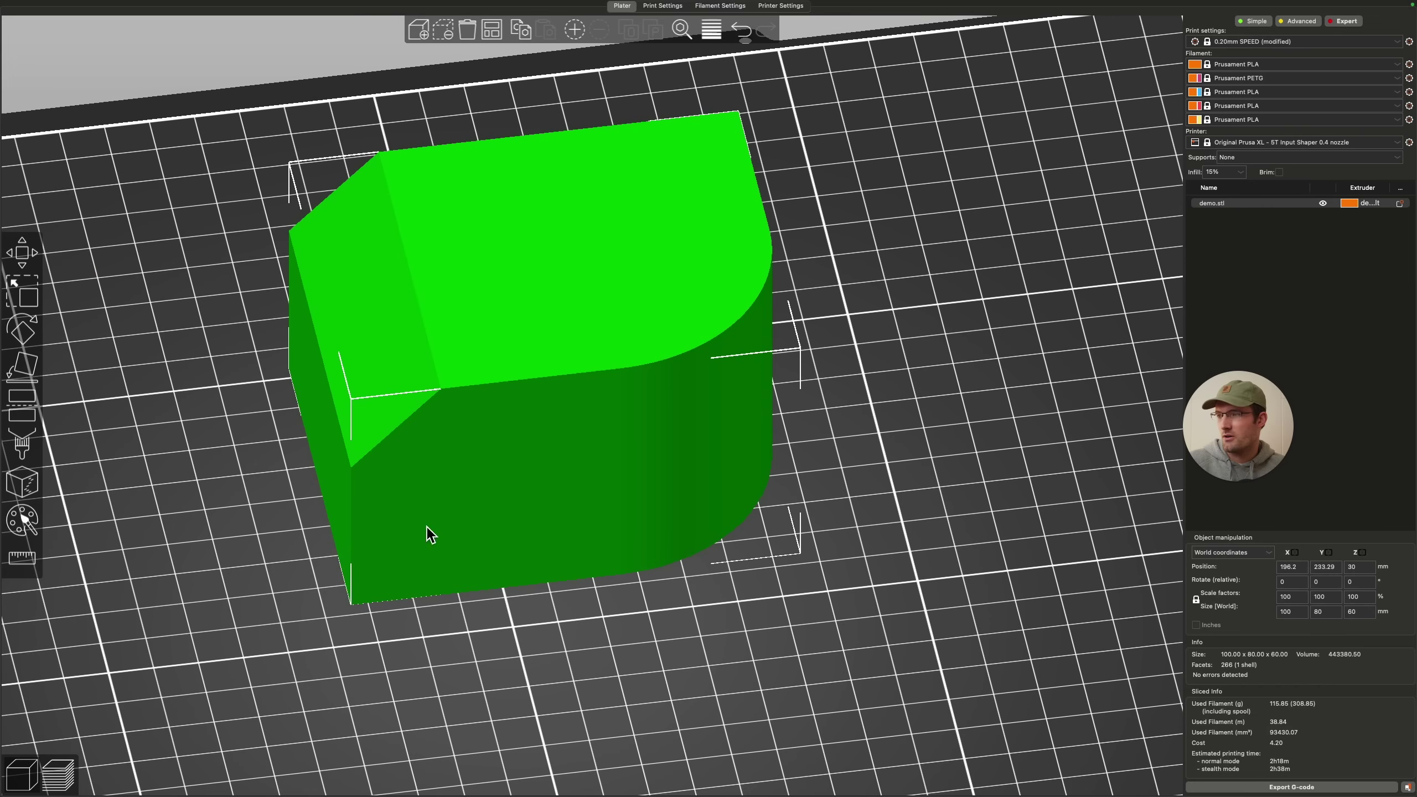
left_click_drag(551, 581, 540, 576)
left_click(27, 372)
left_click(520, 454)
left_click(527, 463)
left_click_drag(902, 600, 806, 575)
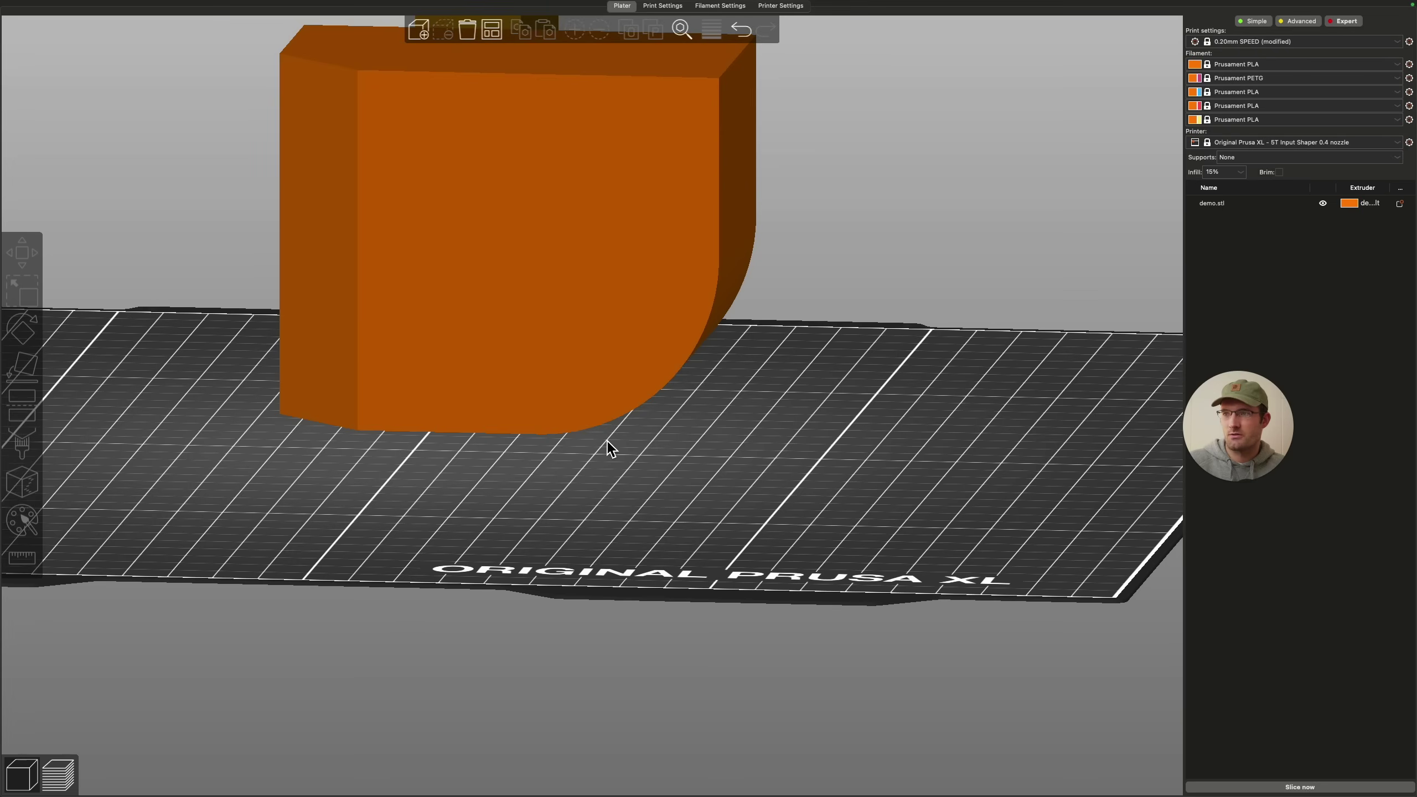
left_click_drag(642, 441, 972, 601)
left_click(1291, 789)
Examine the overhang perimeters and layer steps on the underside of the rounded corner.
left_click_drag(909, 442, 907, 409)
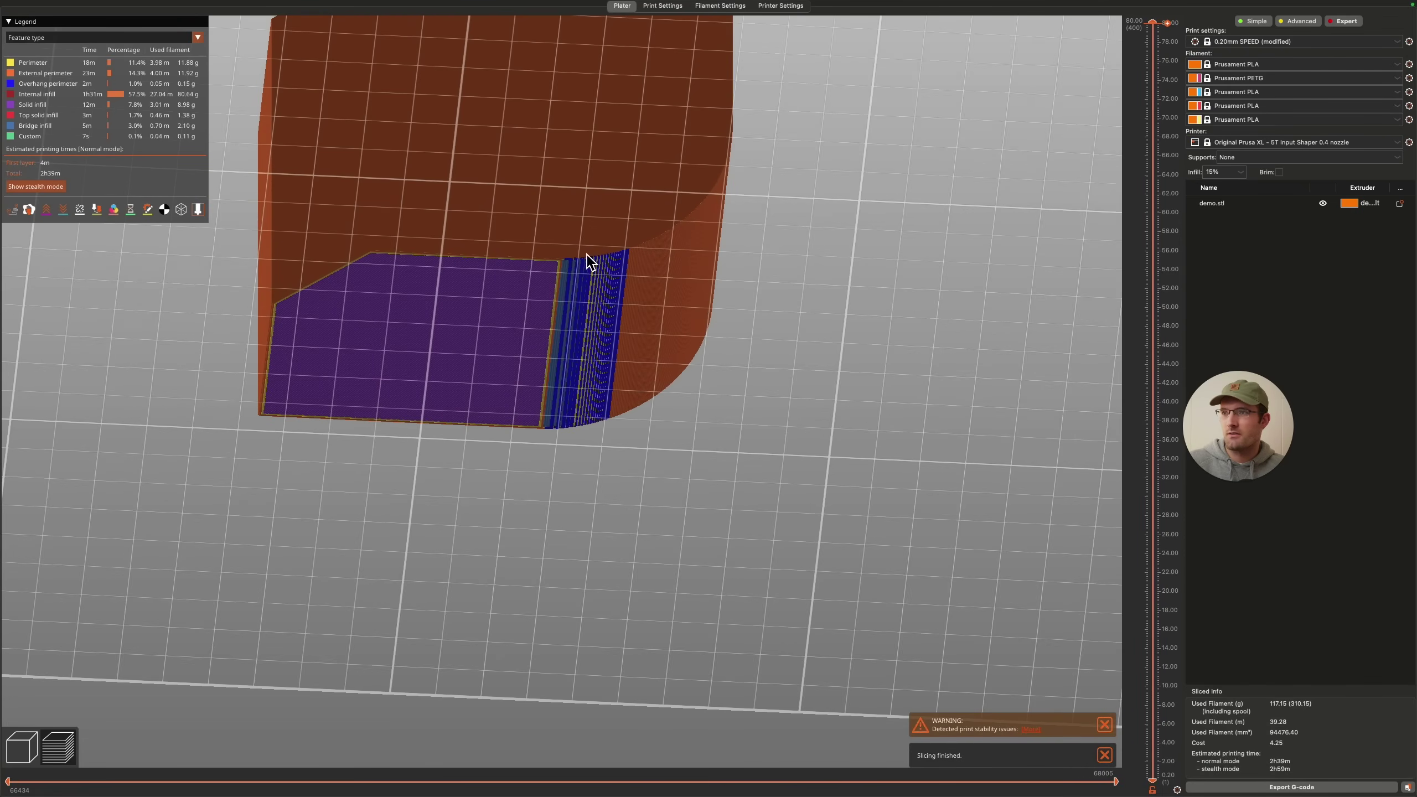
left_click_drag(864, 192, 887, 212)
scroll(637, 244, "up", 10)
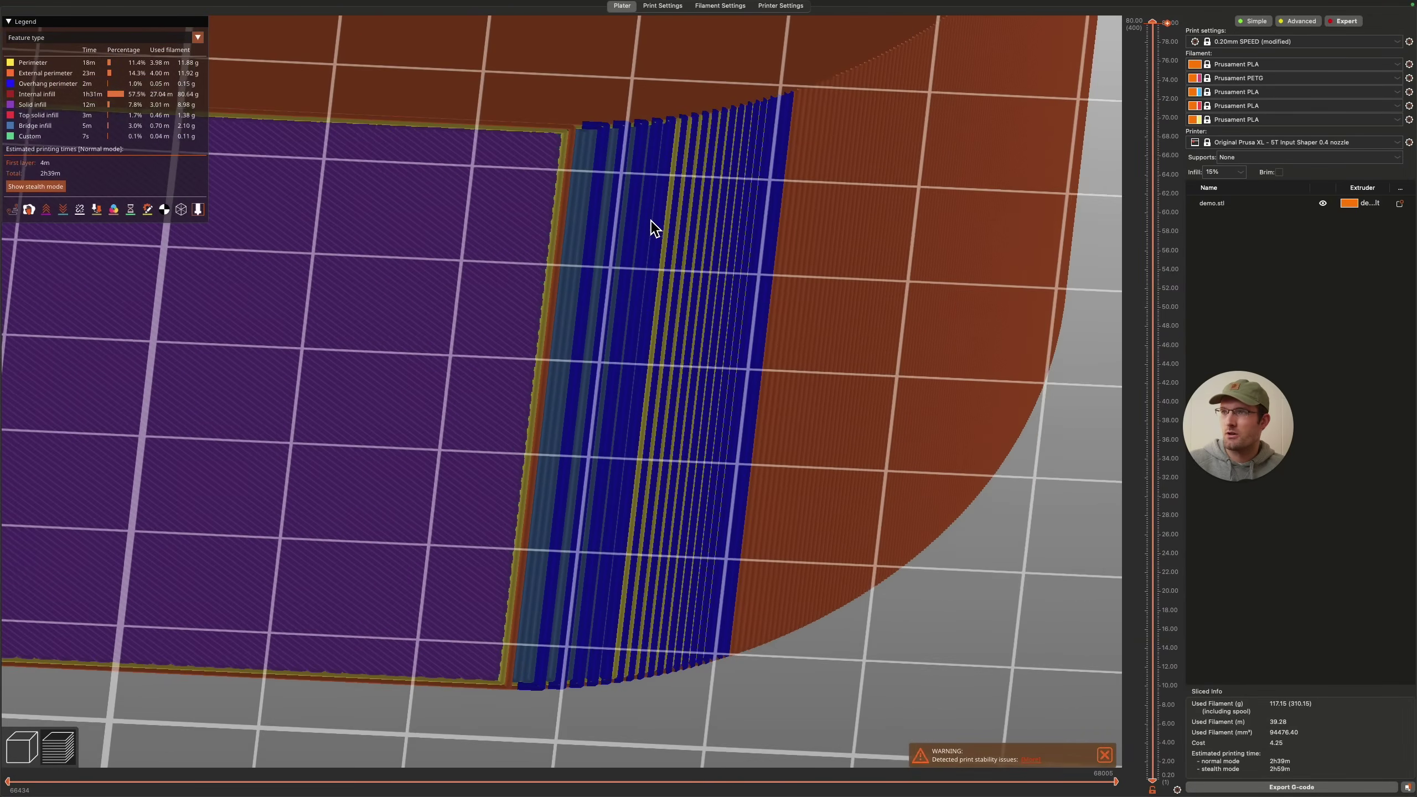
left_click_drag(652, 228, 646, 268)
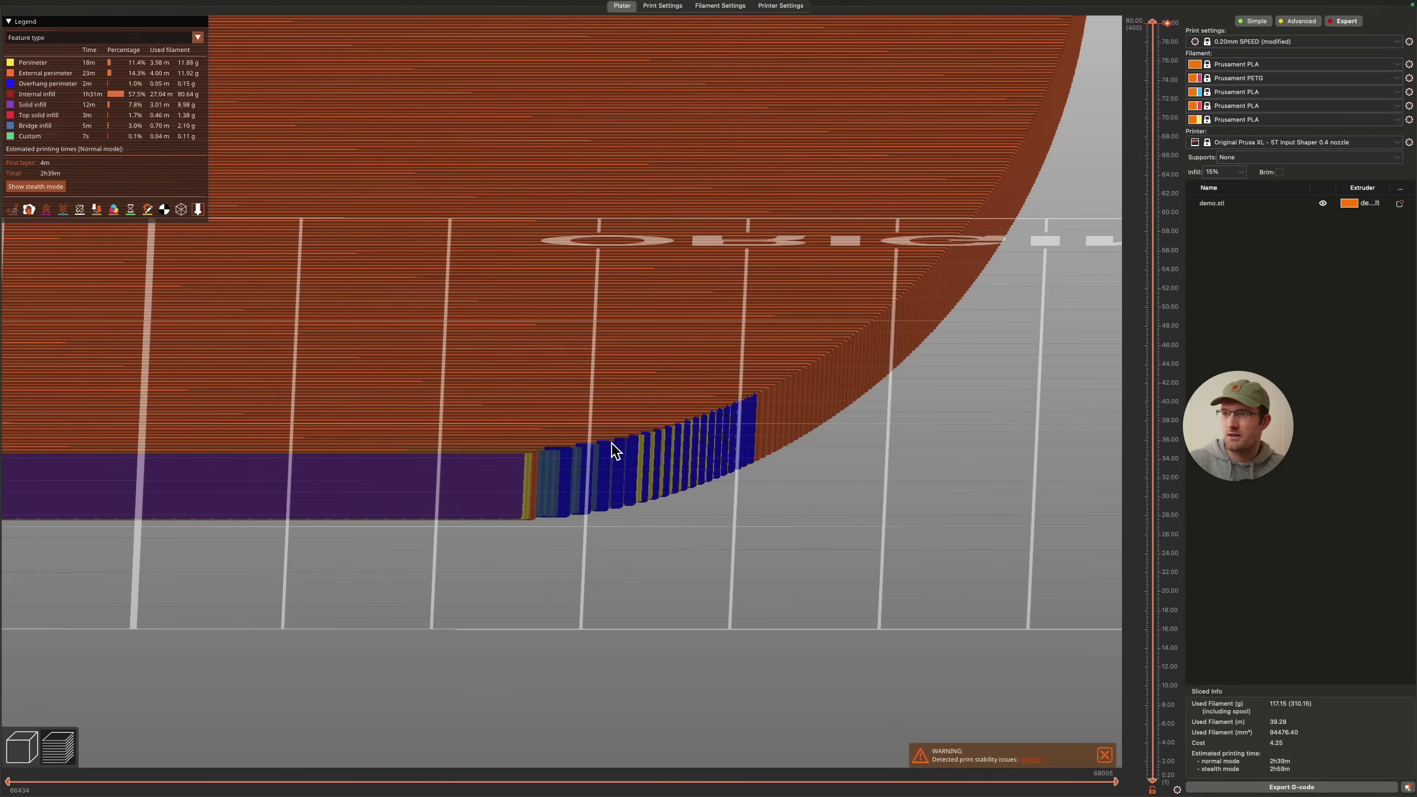
left_click_drag(657, 442, 641, 507)
scroll(539, 379, "up", 4)
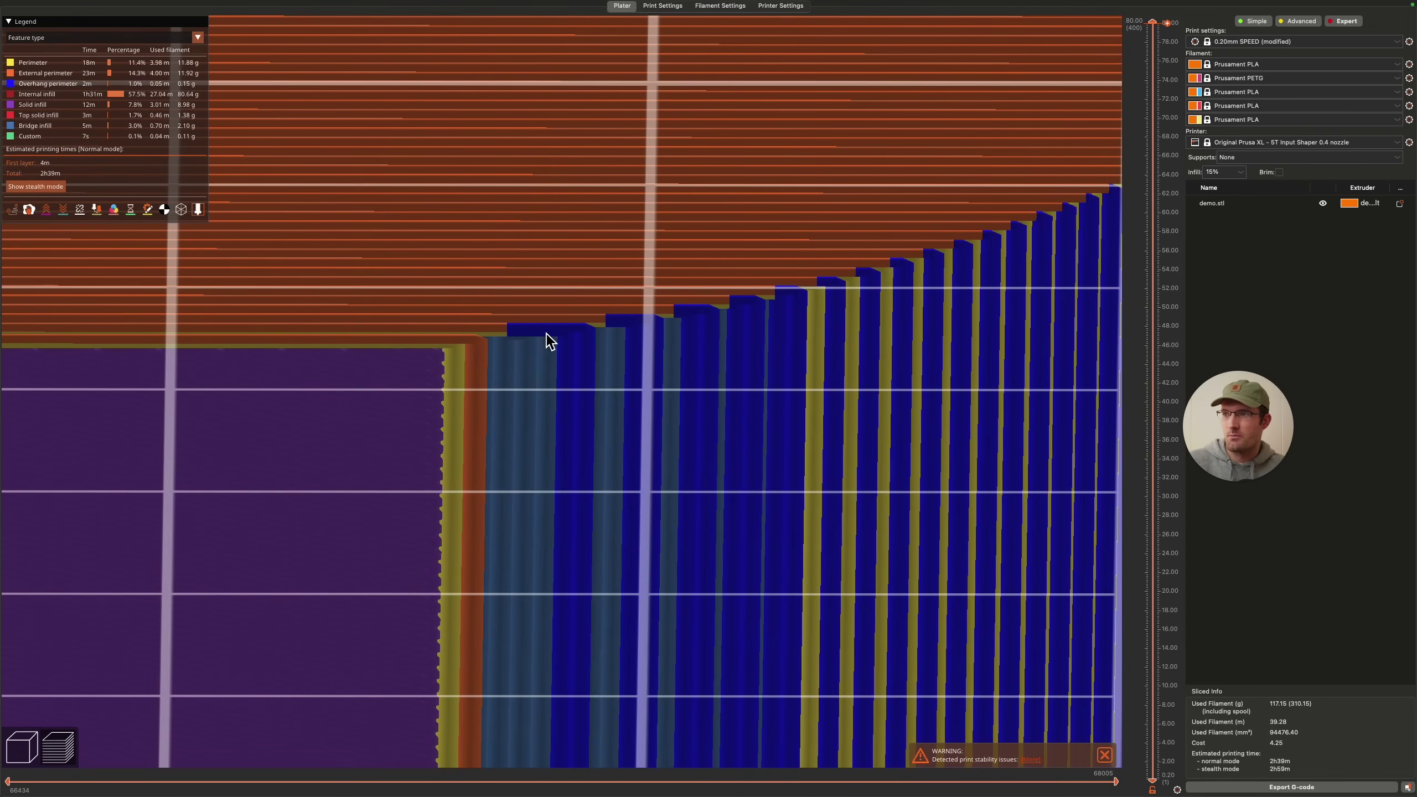
left_click_drag(730, 370, 650, 508)
scroll(703, 460, "down", 10)
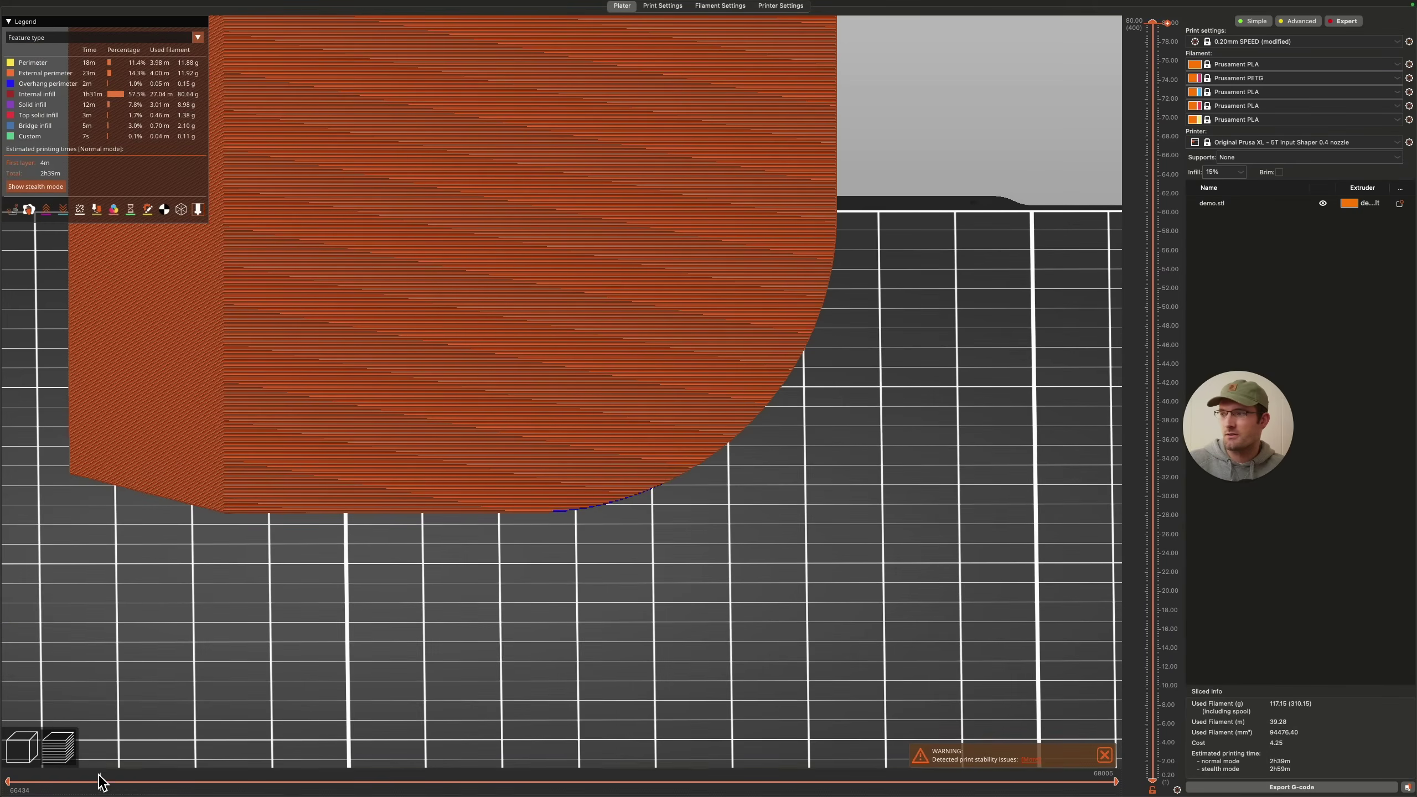
Flip the model onto the face opposite the bed so the rounded corner points up, and slice it again.
left_click(27, 757)
scroll(502, 693, "down", 10)
left_click_drag(520, 650, 532, 671)
left_click(537, 253)
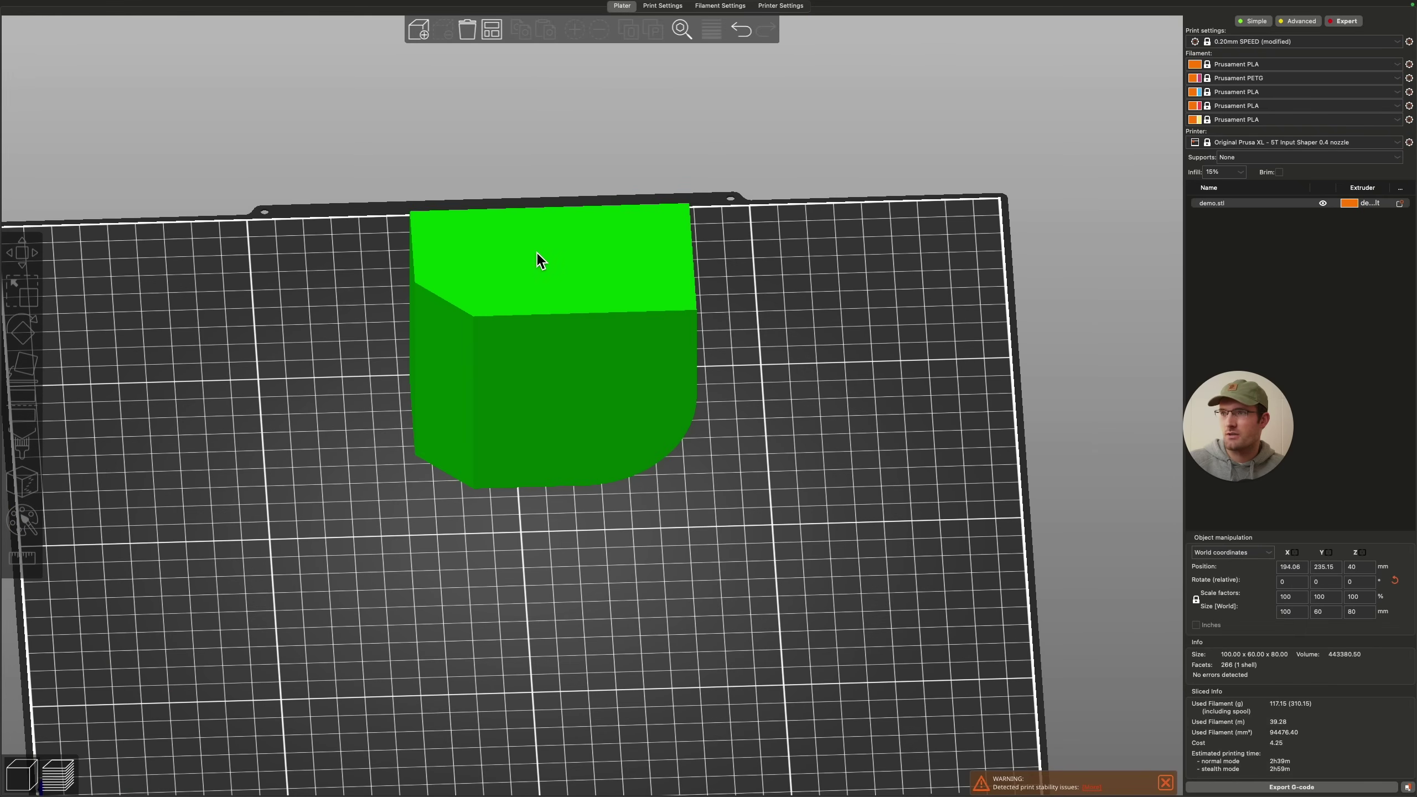
left_click(24, 366)
left_click(494, 228)
left_click(801, 402)
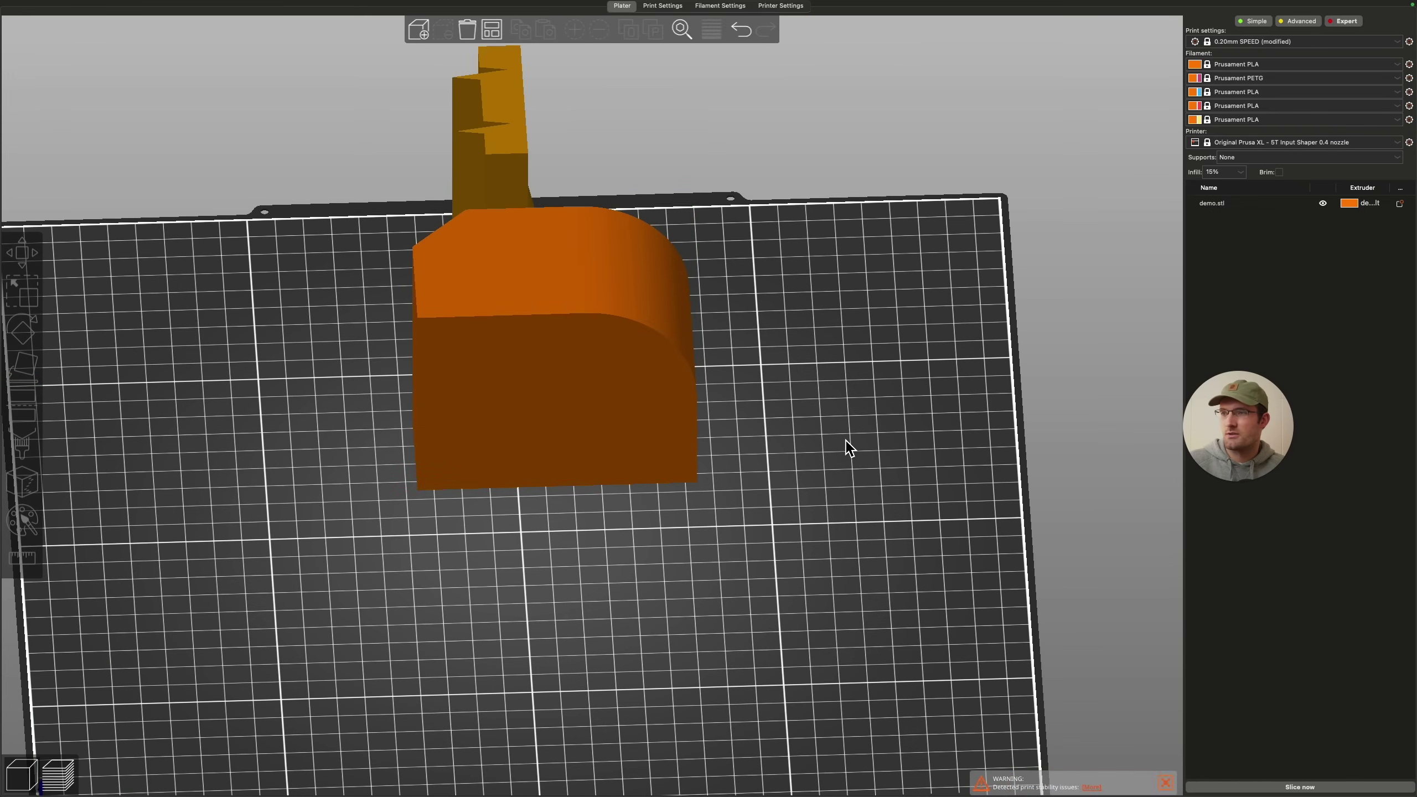
left_click(1352, 787)
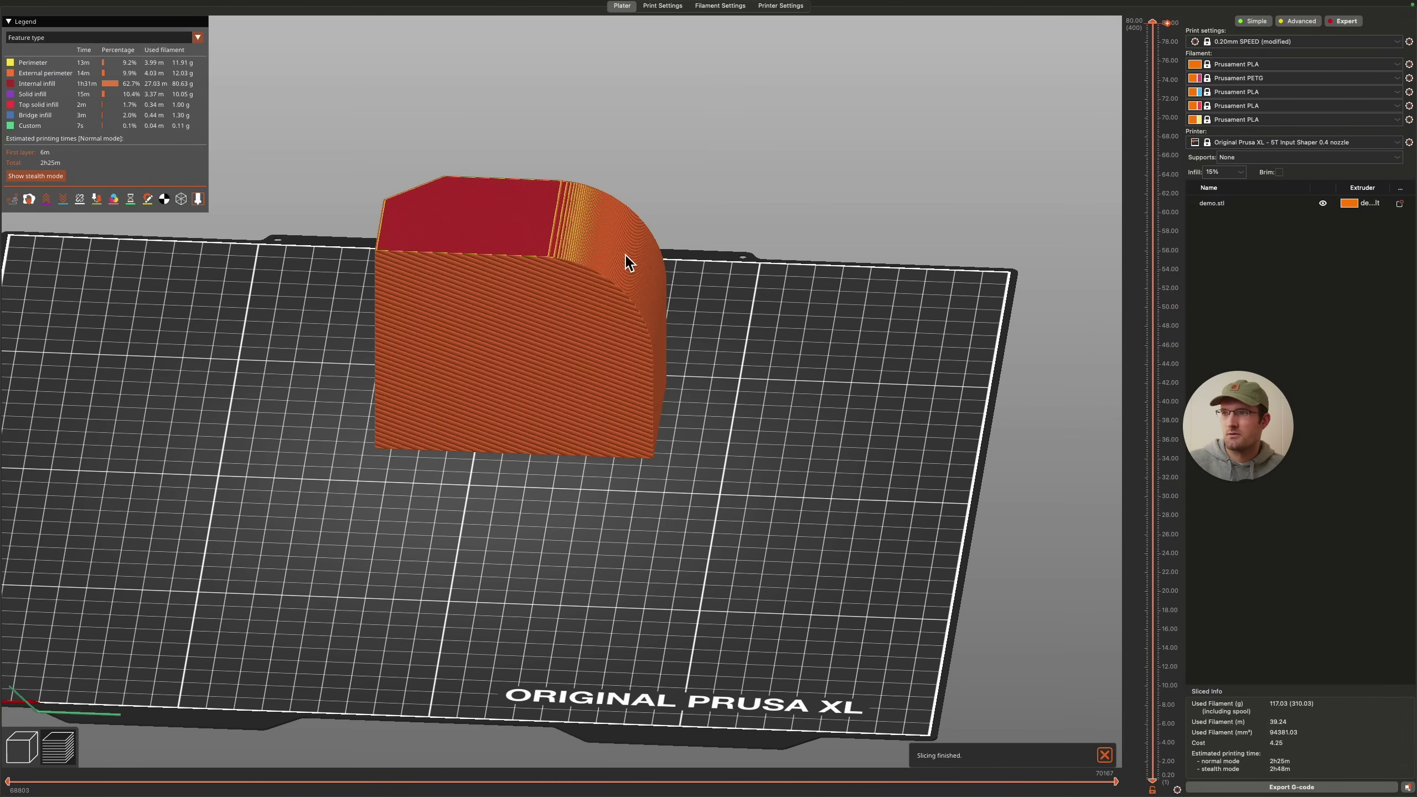
left_click_drag(466, 620, 410, 618)
Lay the model back on its large base with the chamfer facing up, and slice it again.
left_click(21, 747)
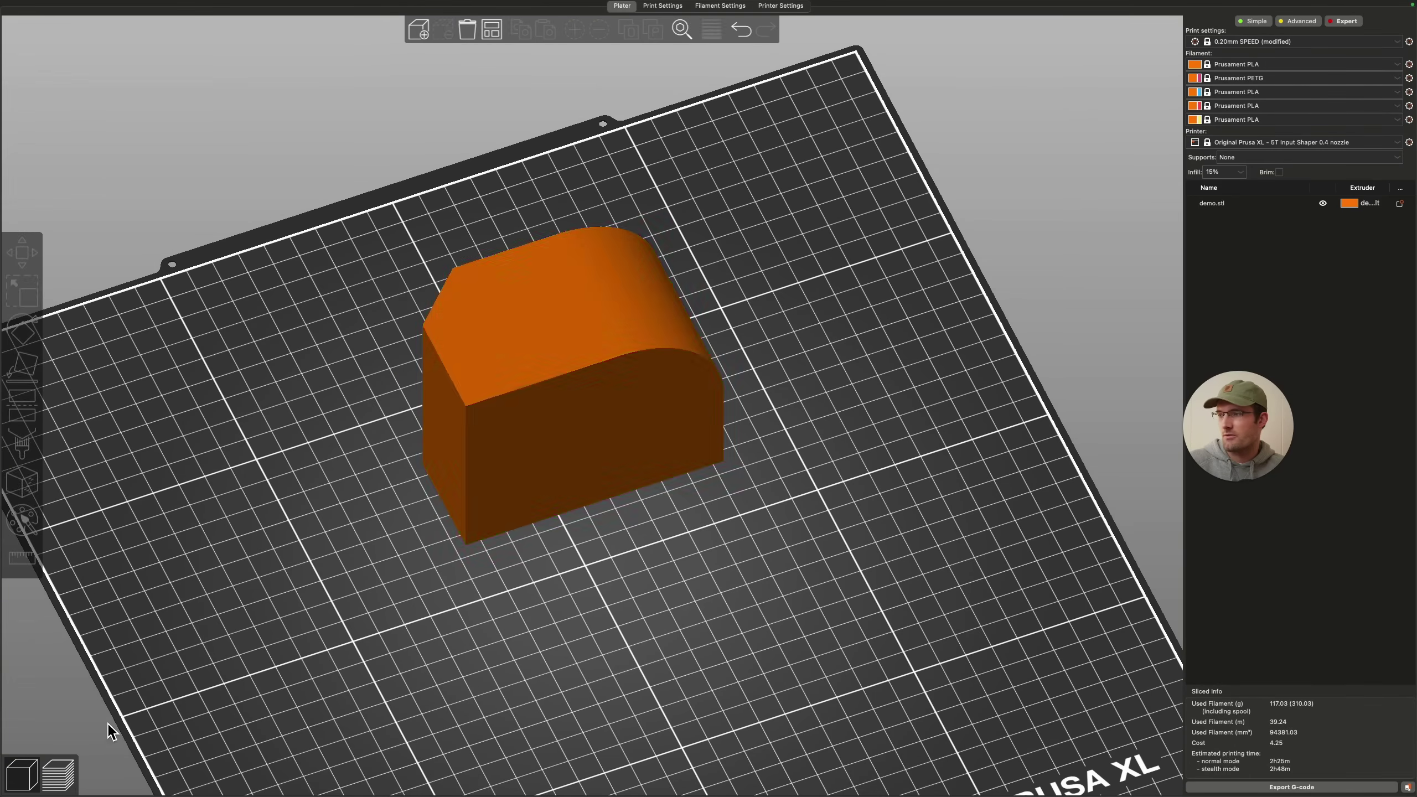
left_click(576, 434)
left_click(29, 368)
left_click(550, 452)
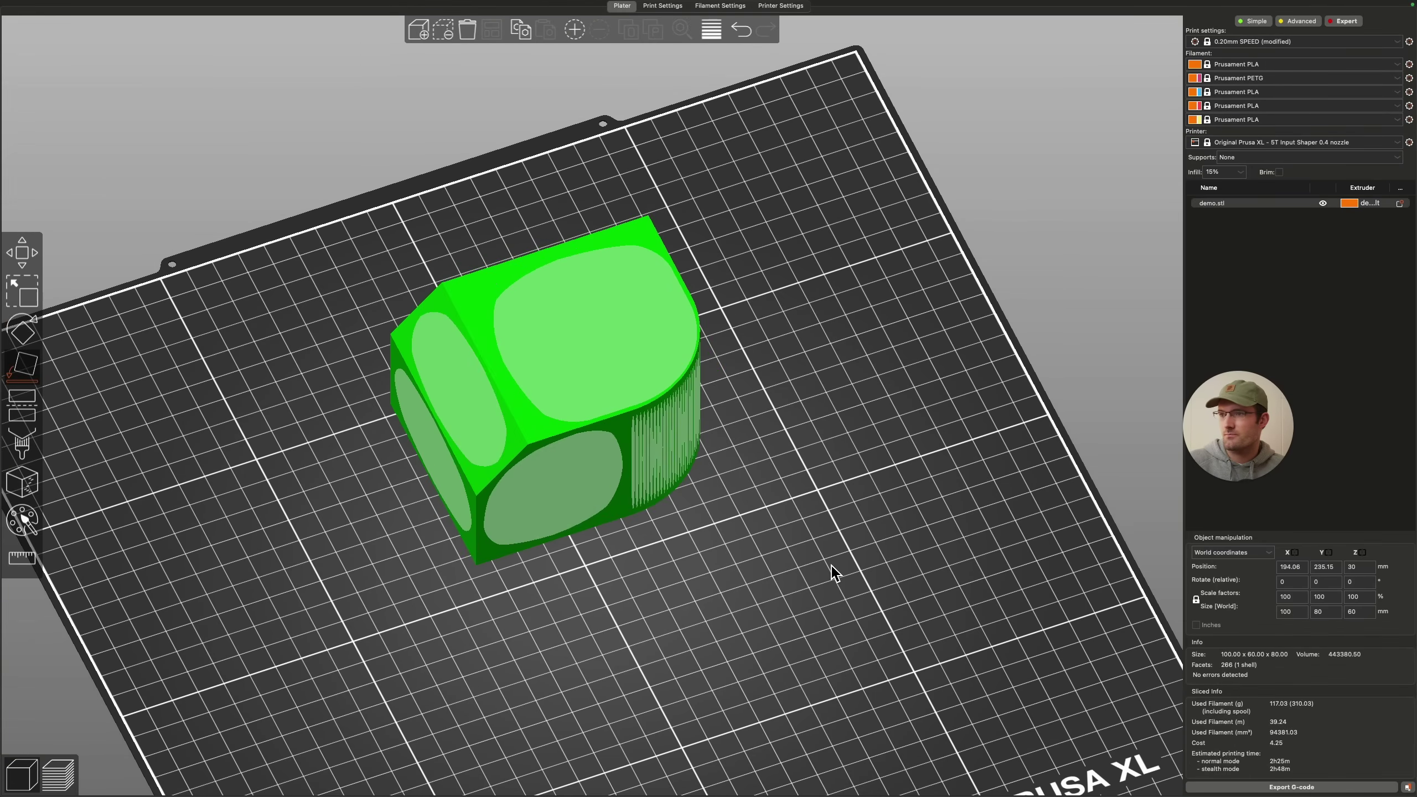
left_click_drag(831, 573, 816, 563)
left_click_drag(760, 615, 762, 615)
left_click(1299, 787)
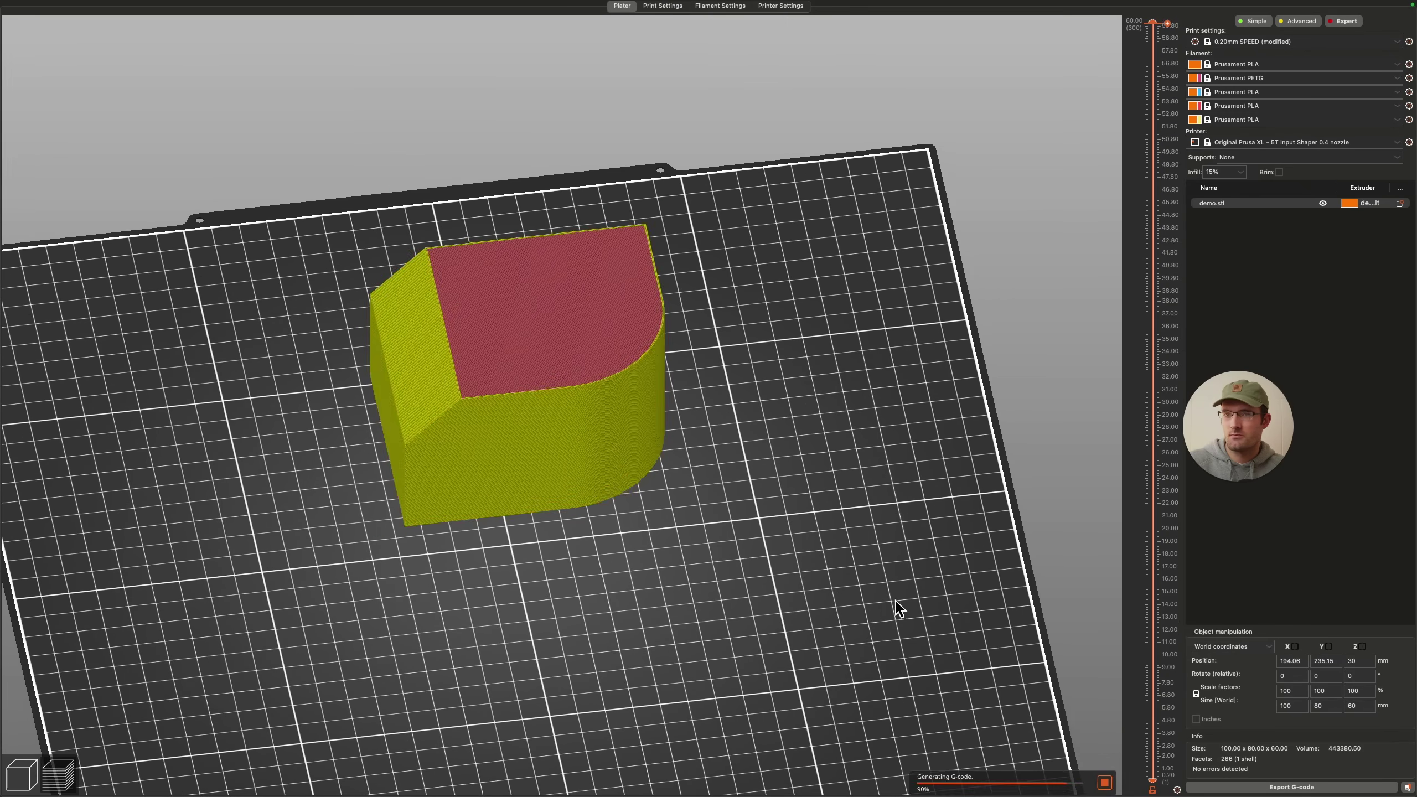
Inspect the layer lines on the rounded corner and the sloped chamfer face up close.
left_click_drag(605, 599, 589, 586)
scroll(585, 579, "up", 7)
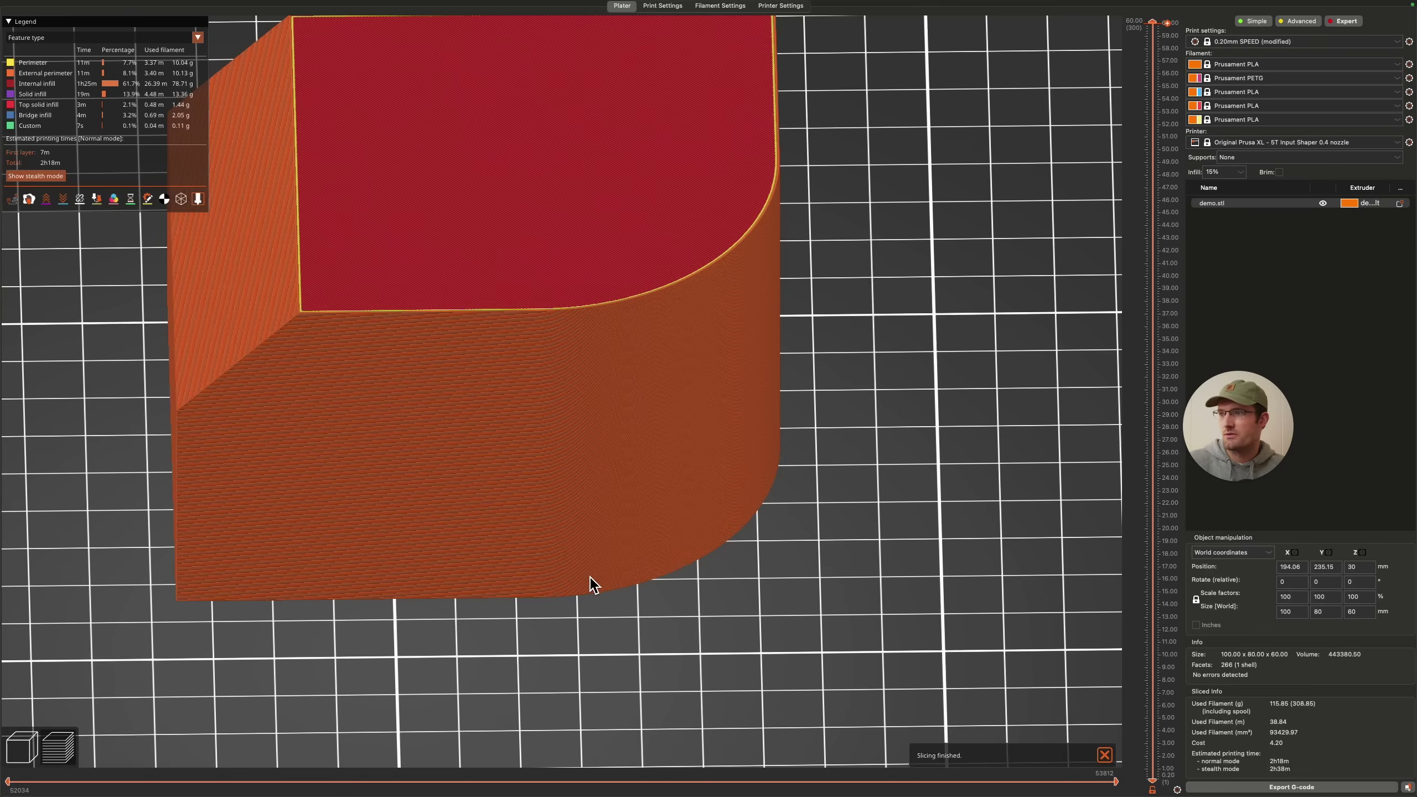
right_click_drag(284, 423, 447, 452)
left_click_drag(292, 528, 284, 424)
scroll(497, 398, "up", 10)
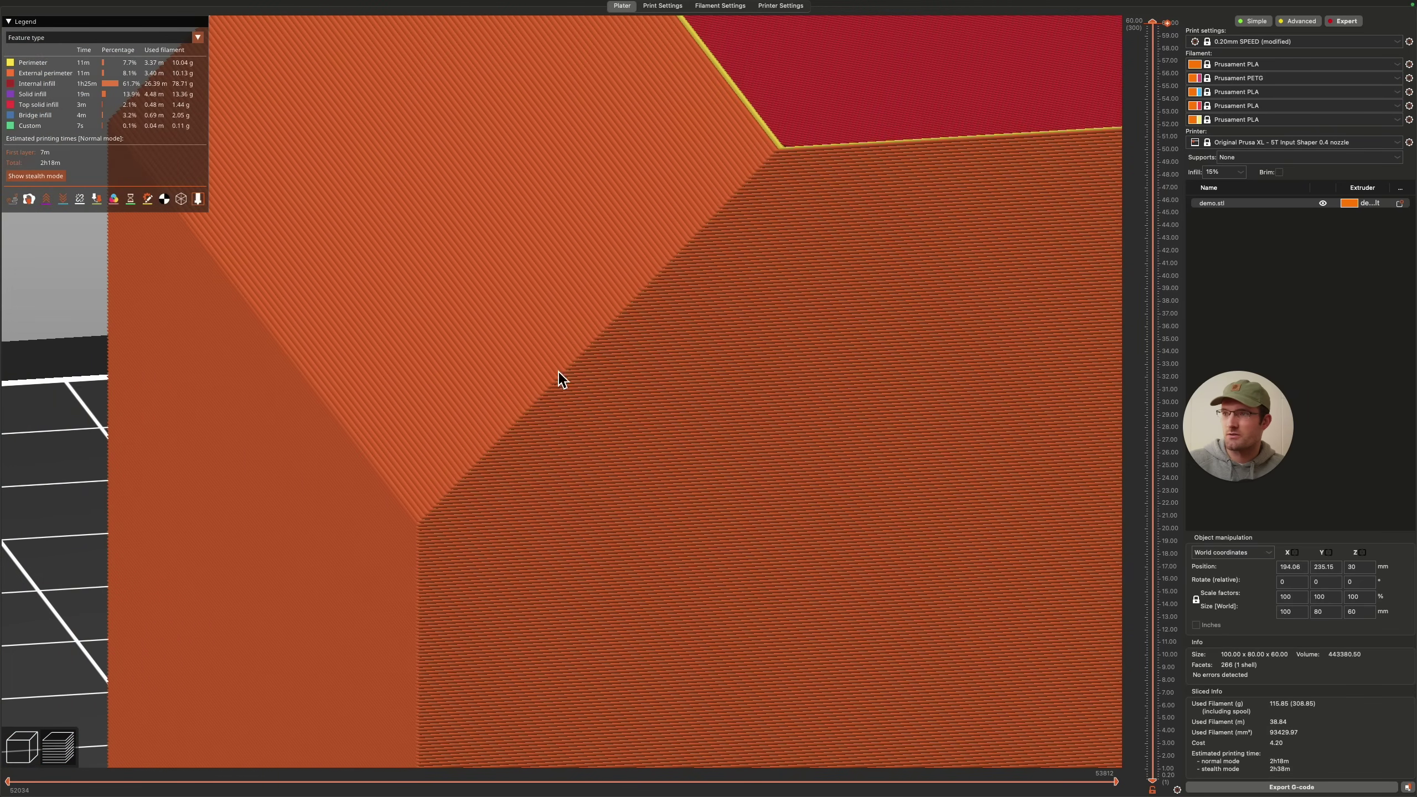
Examine the rounded side wall and upward-facing chamfer in the sliced preview, from above and close to their shared corner.
scroll(485, 501, "down", 10)
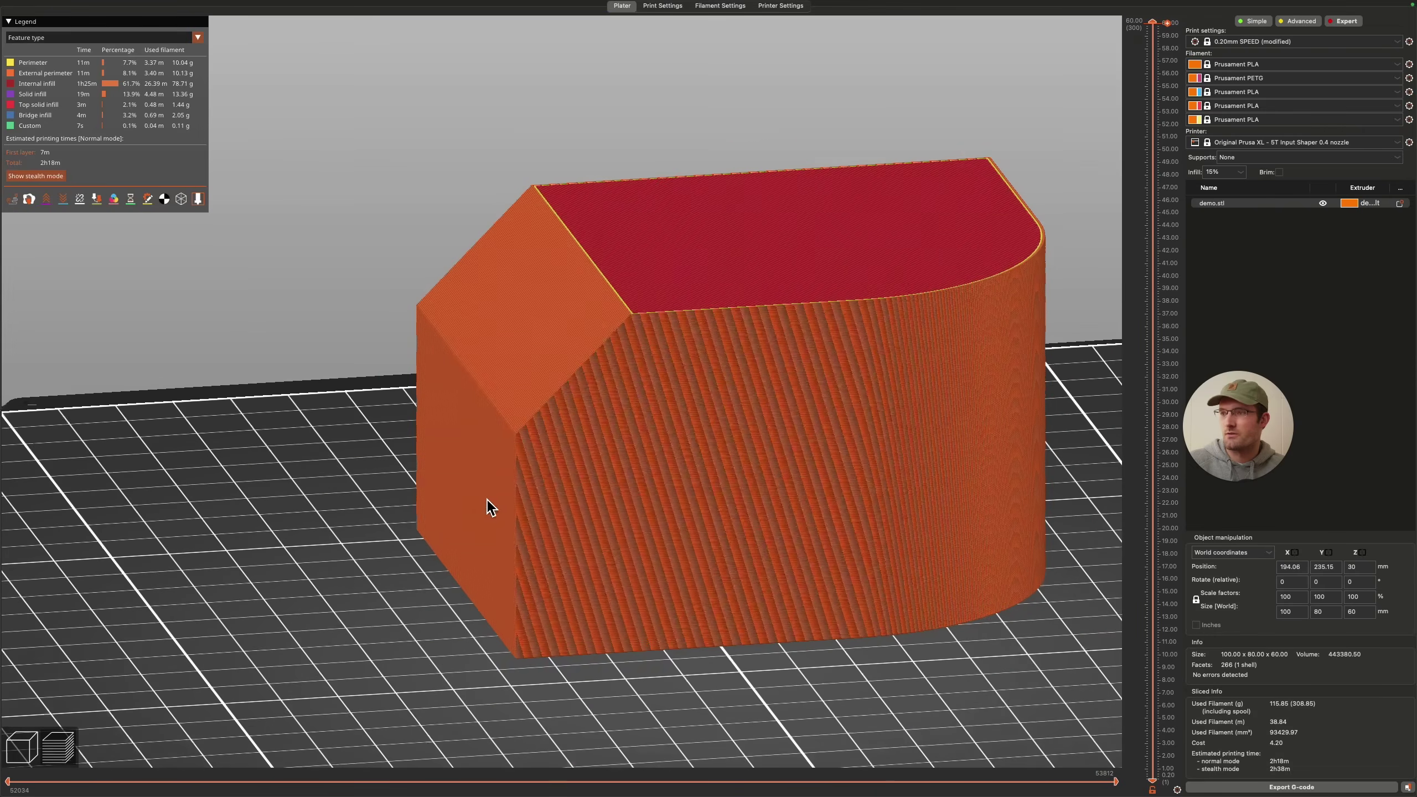
mouse_move(923, 646)
left_mouse_down()
mouse_move(909, 653)
mouse_move(919, 664)
left_mouse_up()
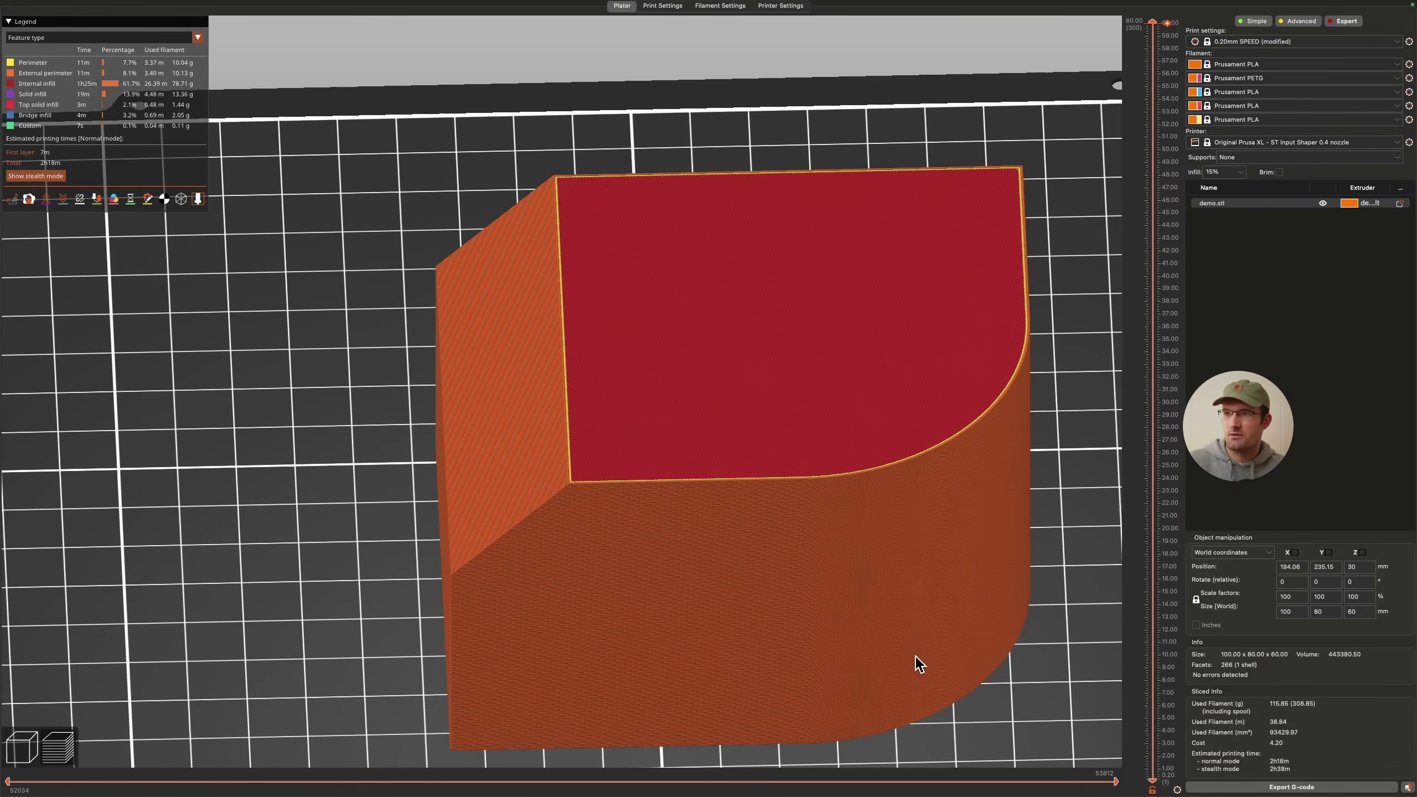
scroll(816, 750, "up", 2)
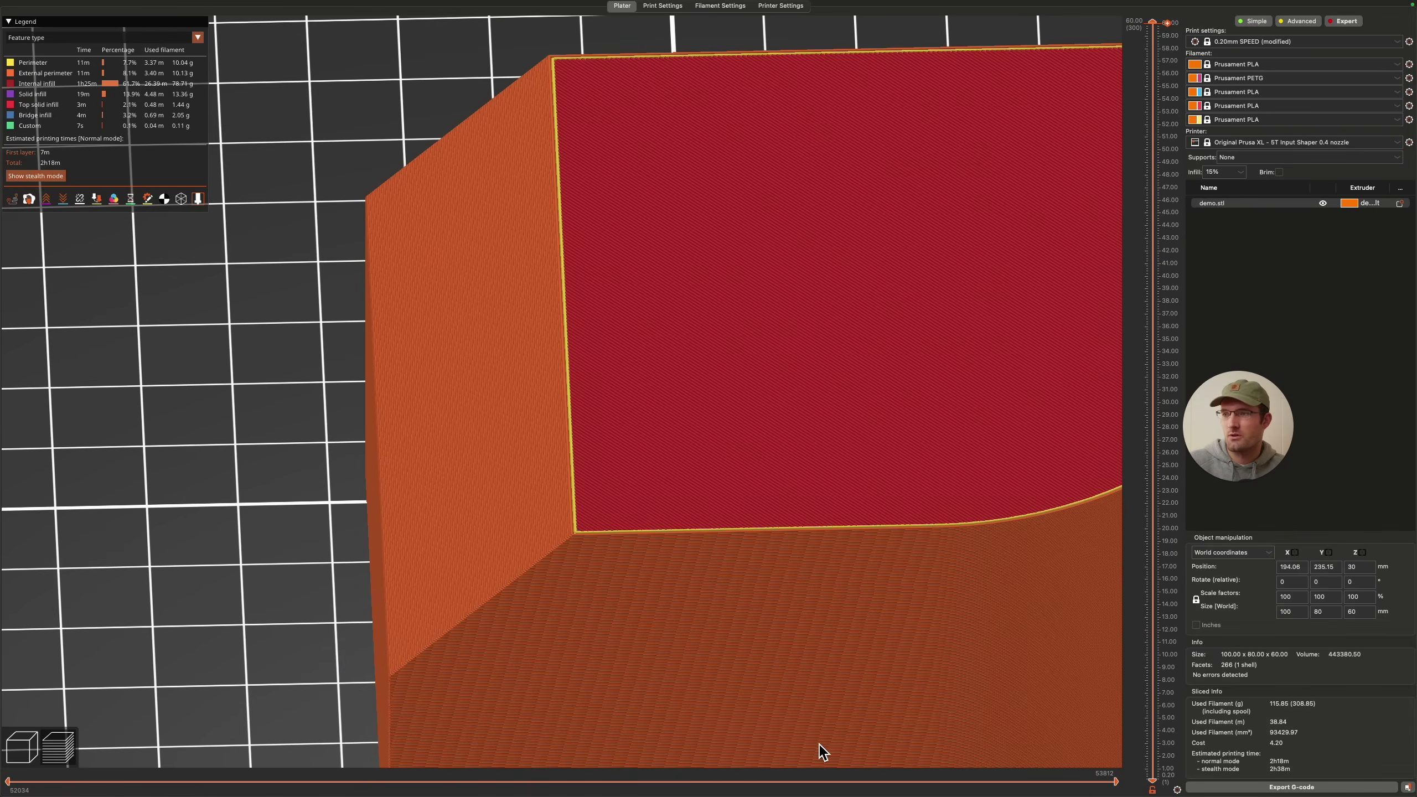
scroll(732, 650, "down", 6)
left_click_drag(752, 578, 675, 547)
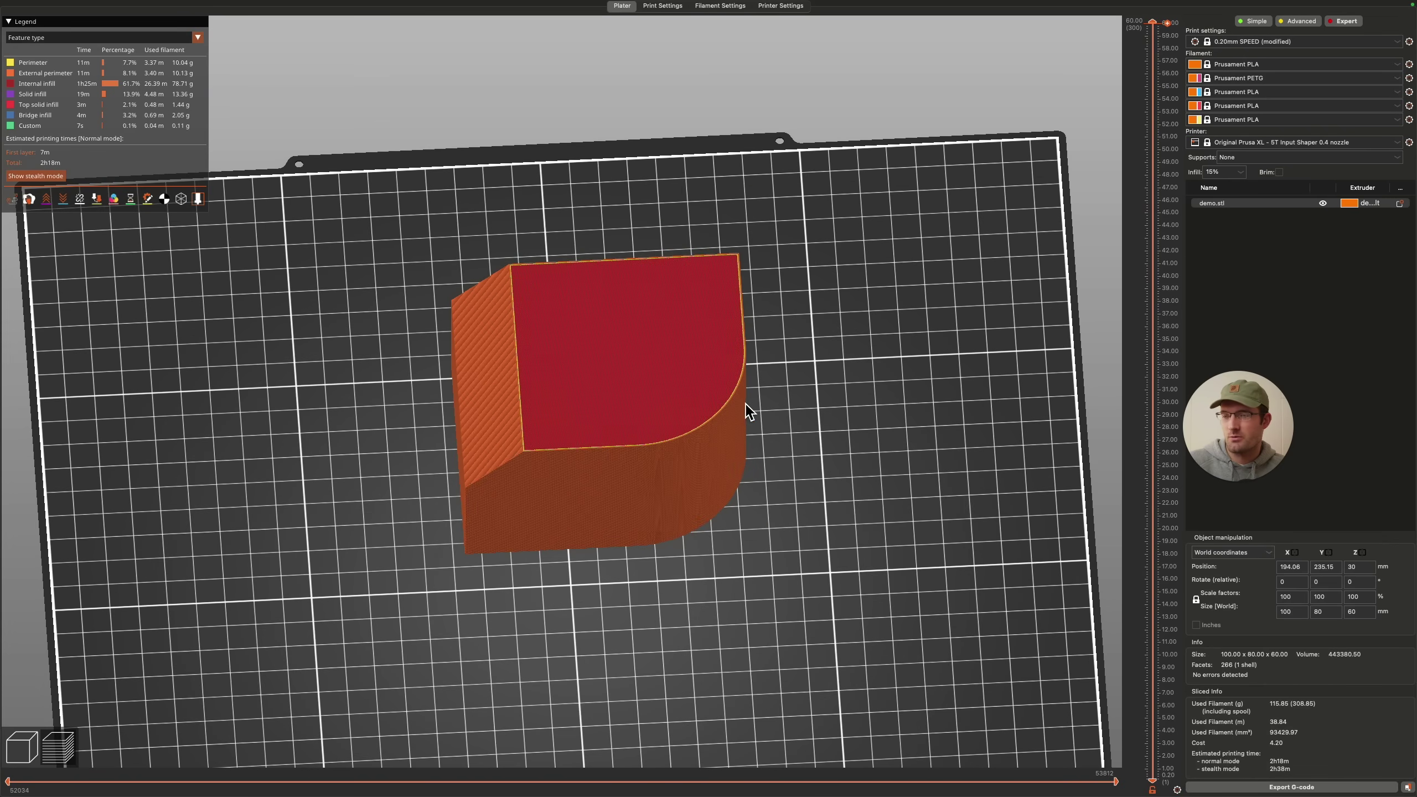
left_click_drag(764, 558, 642, 484)
left_click_drag(737, 505, 606, 486)
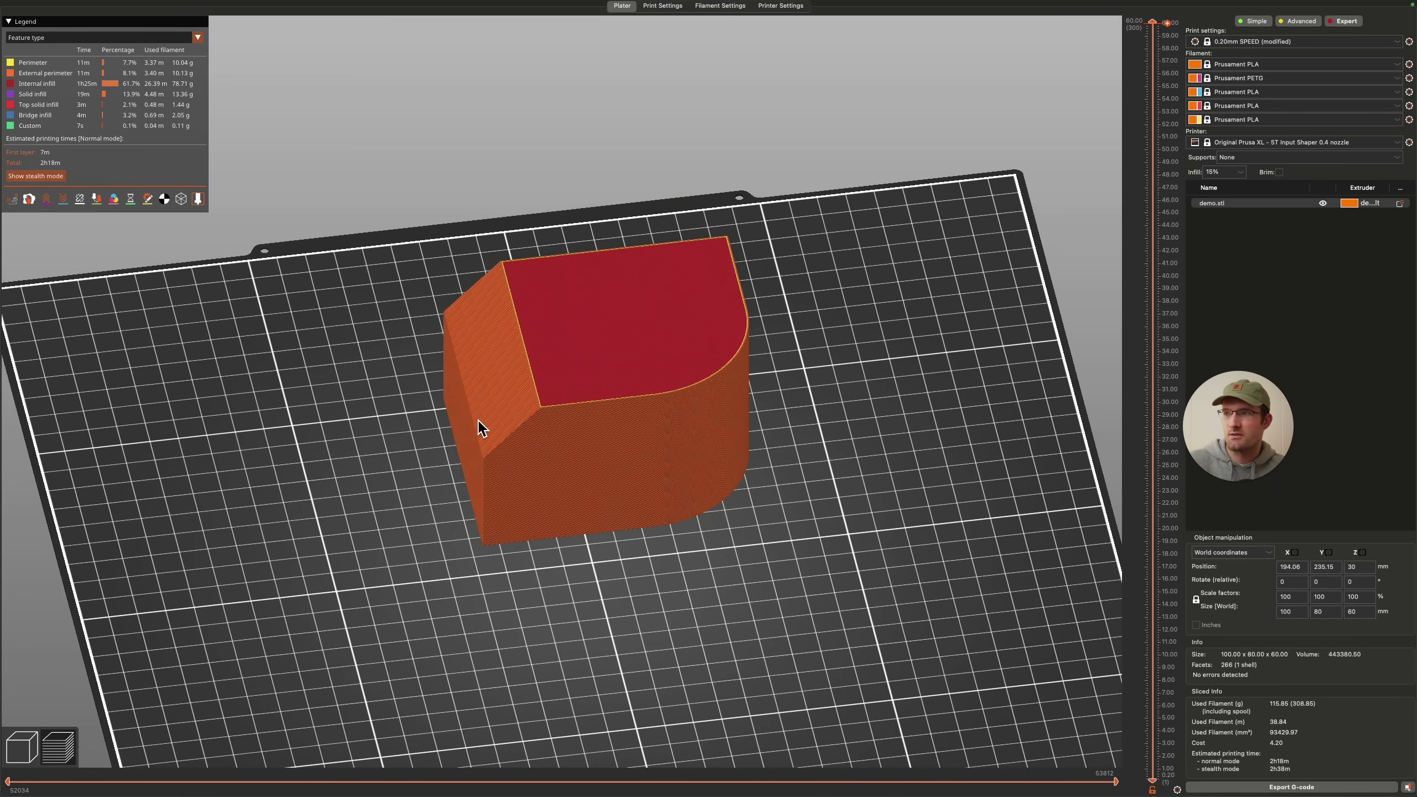
mouse_move(779, 601)
left_mouse_down()
mouse_move(771, 623)
mouse_move(786, 610)
left_mouse_up()
scroll(521, 467, "up", 5)
scroll(521, 467, "up", 5)
left_click_drag(466, 582, 482, 555)
left_click_drag(525, 457, 516, 454)
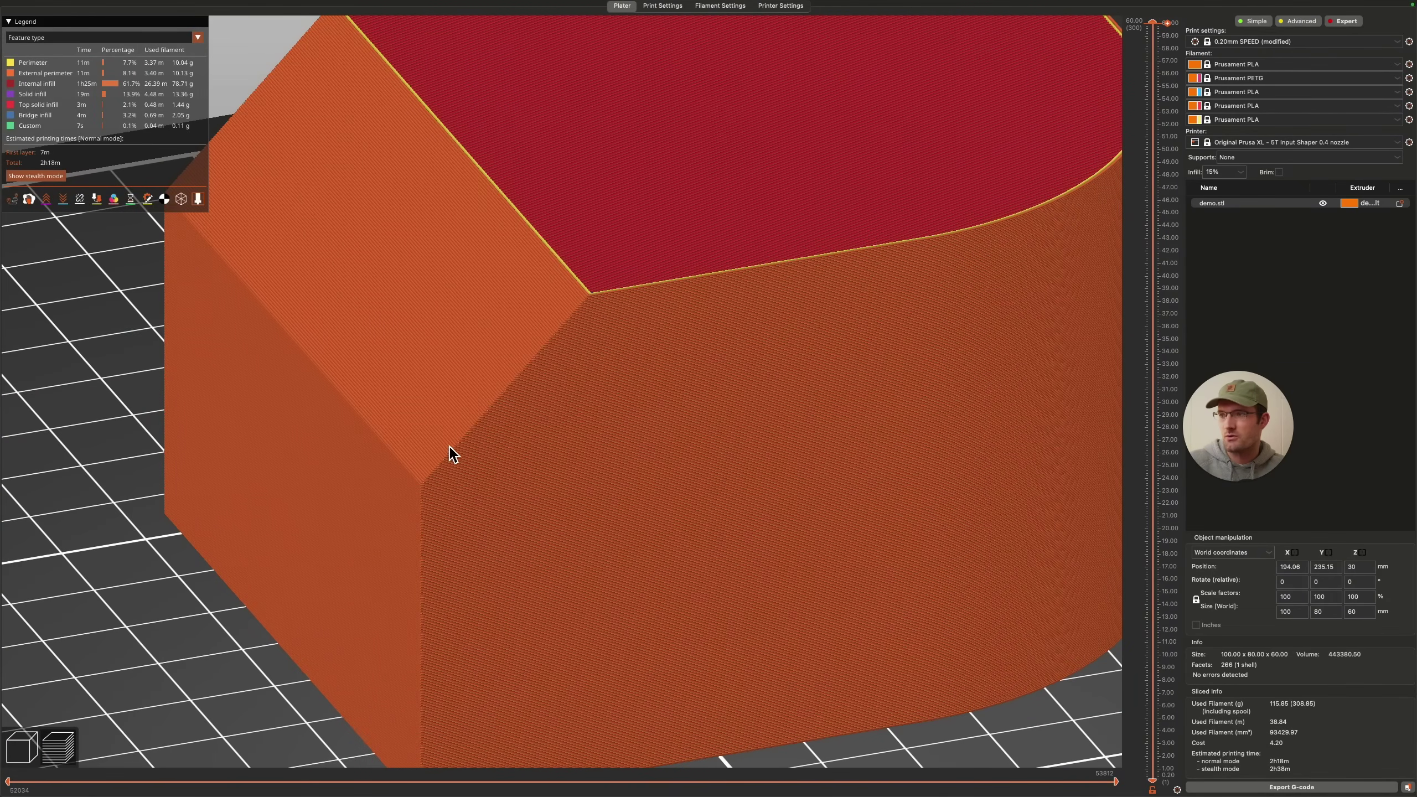
scroll(474, 437, "down", 5)
Lay the block on its current top face so the chamfer faces down towards the bed, and slice it again.
left_click(21, 746)
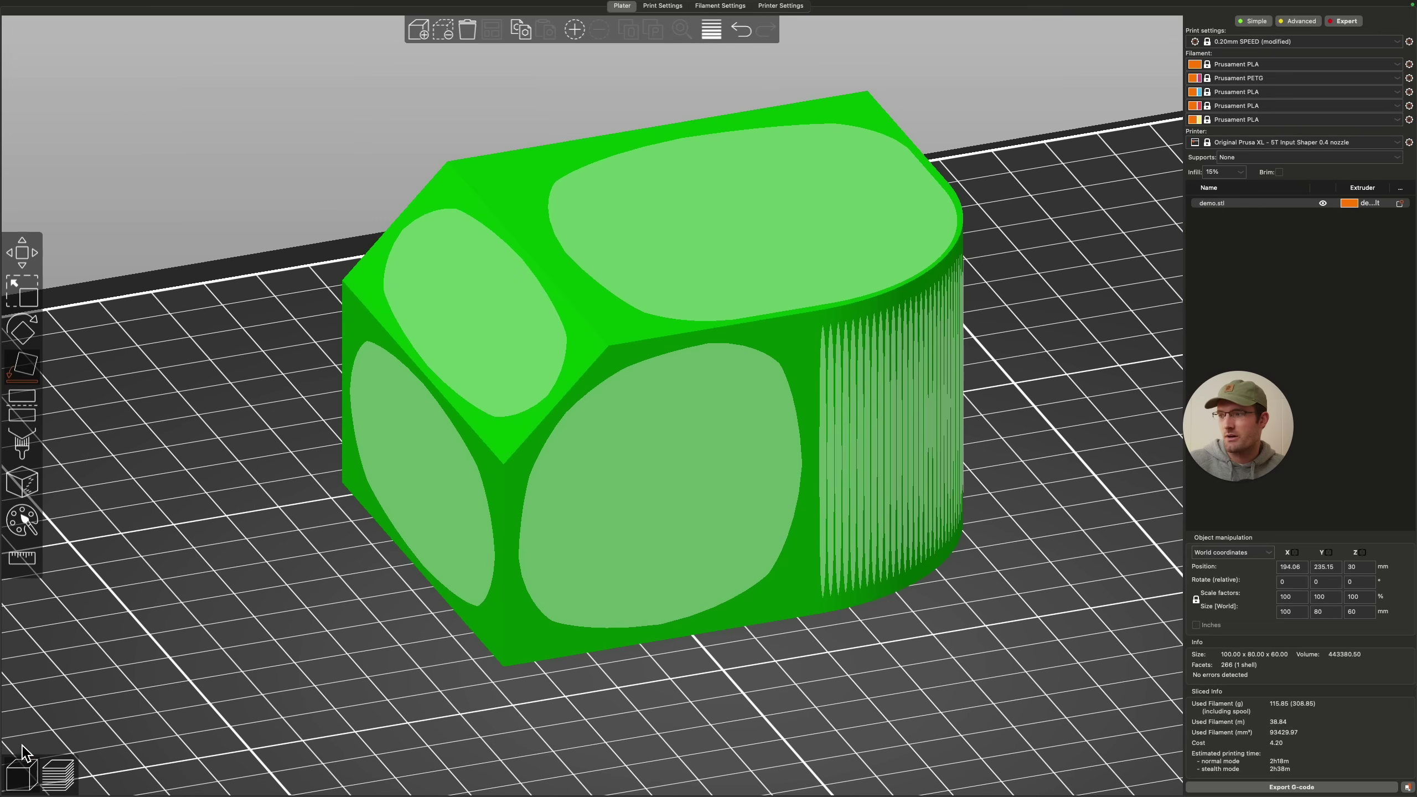
left_click_drag(720, 266, 917, 648)
left_click(1305, 787)
Inspect the downward-facing chamfer's overhang layers from below, and check the whole sliced block on the bed.
left_click_drag(738, 737, 724, 688)
right_click_drag(395, 445, 520, 481)
scroll(522, 489, "up", 5)
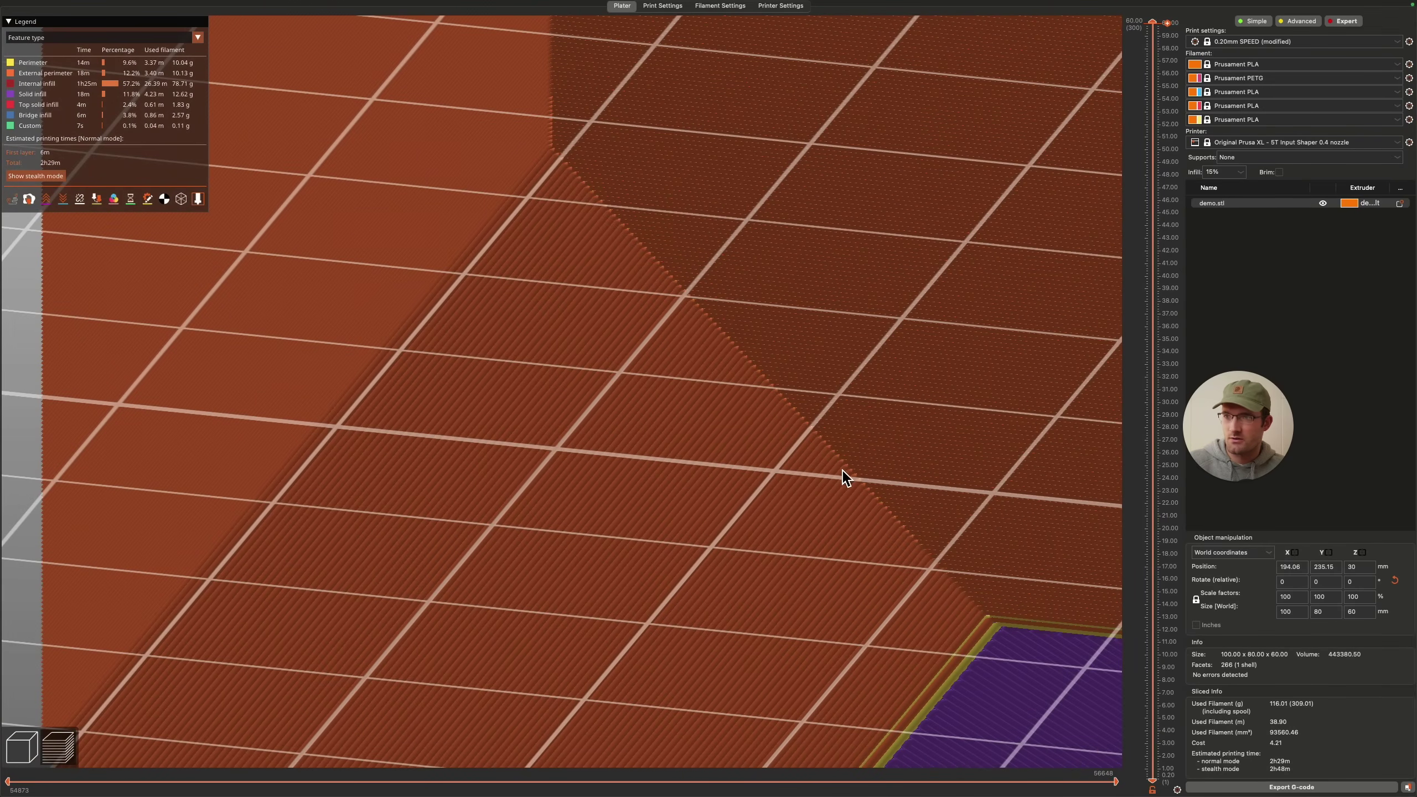
scroll(785, 373, "down", 3)
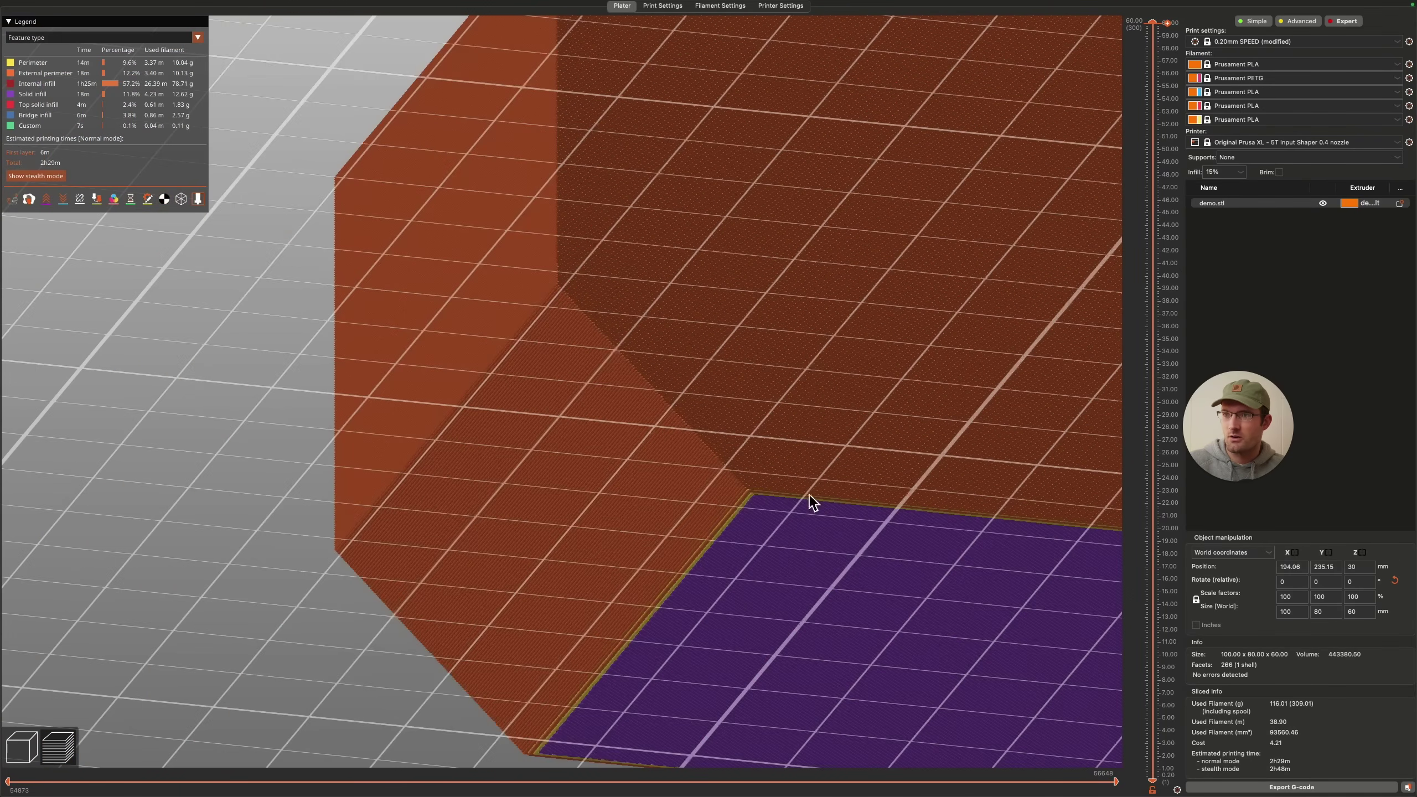
scroll(511, 435, "down", 5)
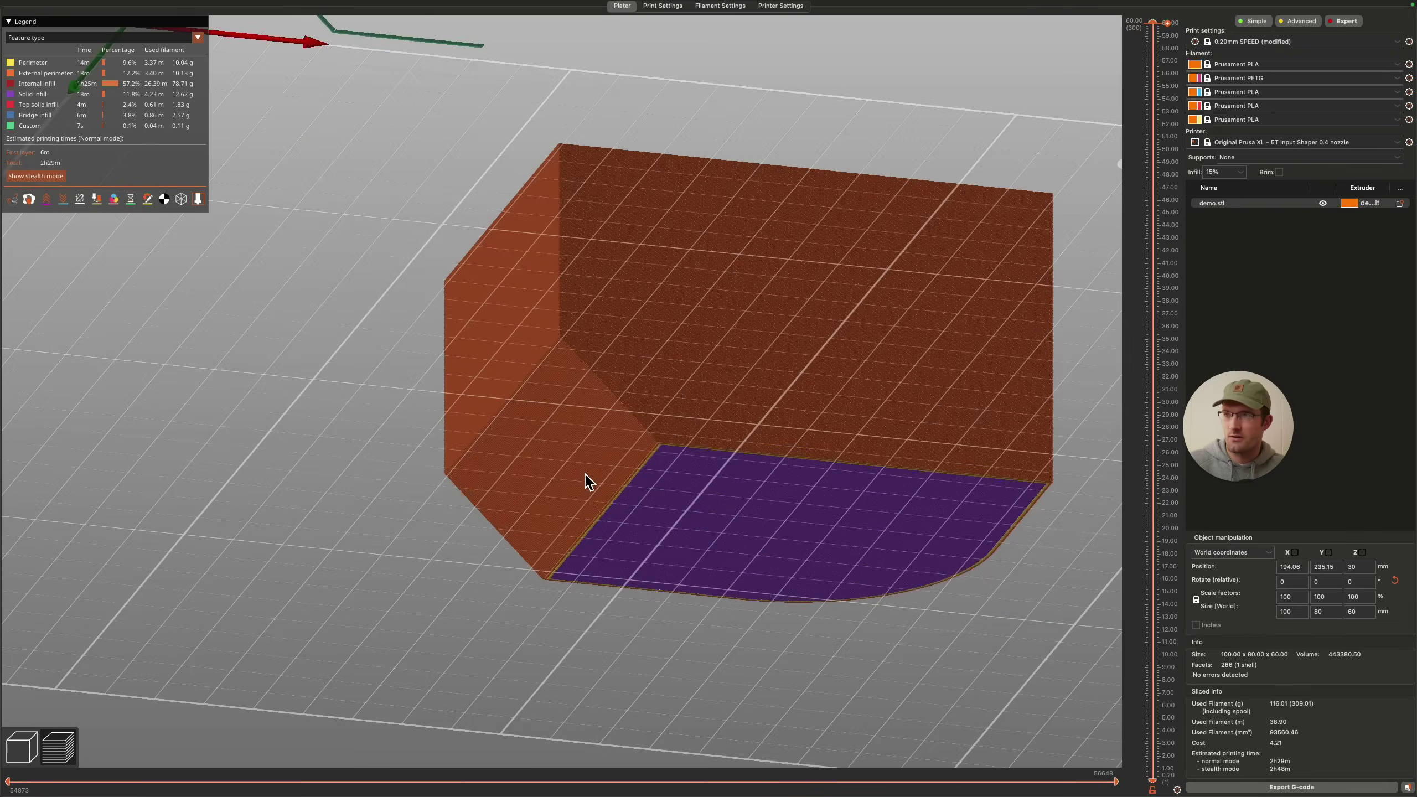
scroll(588, 481, "down", 5)
left_click_drag(958, 443, 919, 533)
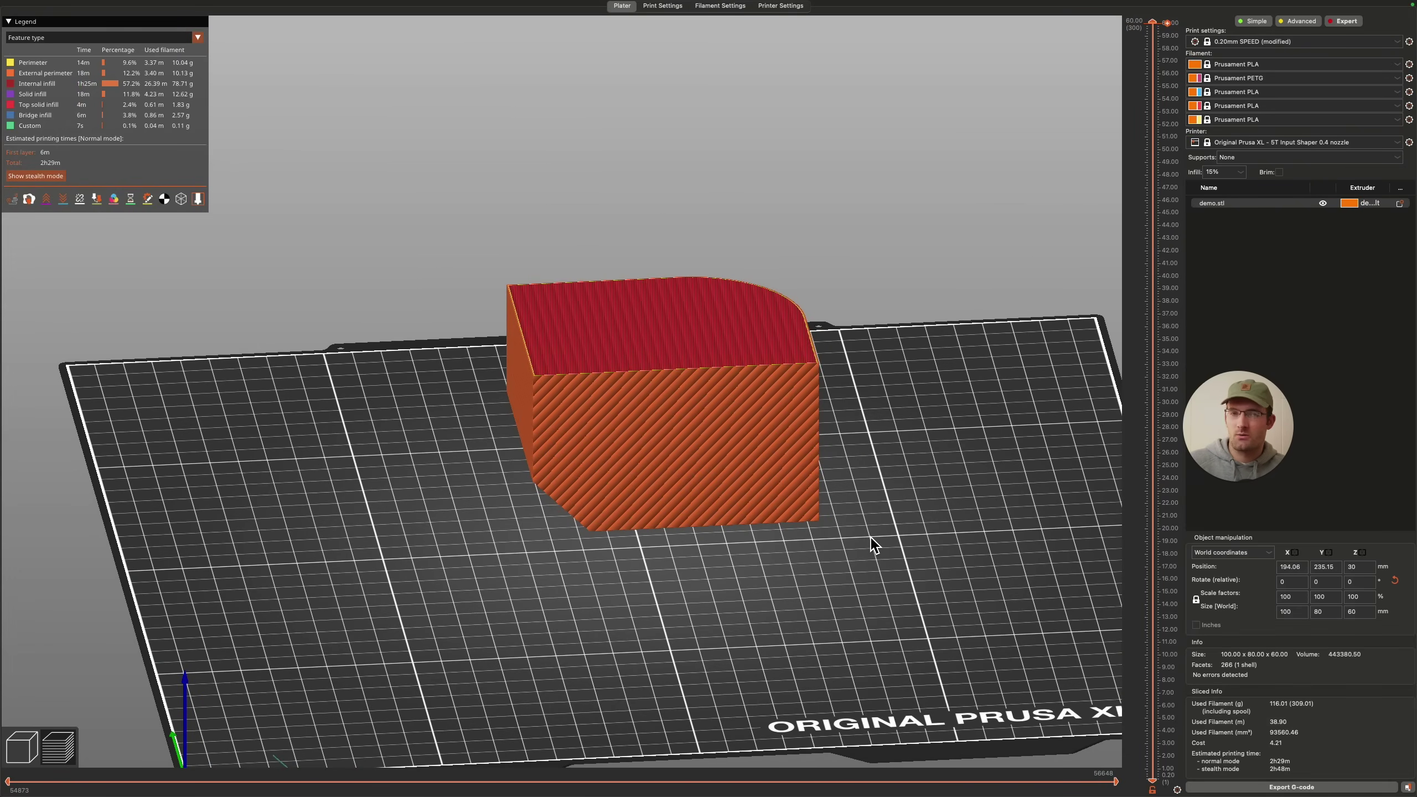
left_click_drag(924, 518, 878, 130)
left_click_drag(821, 471, 842, 431)
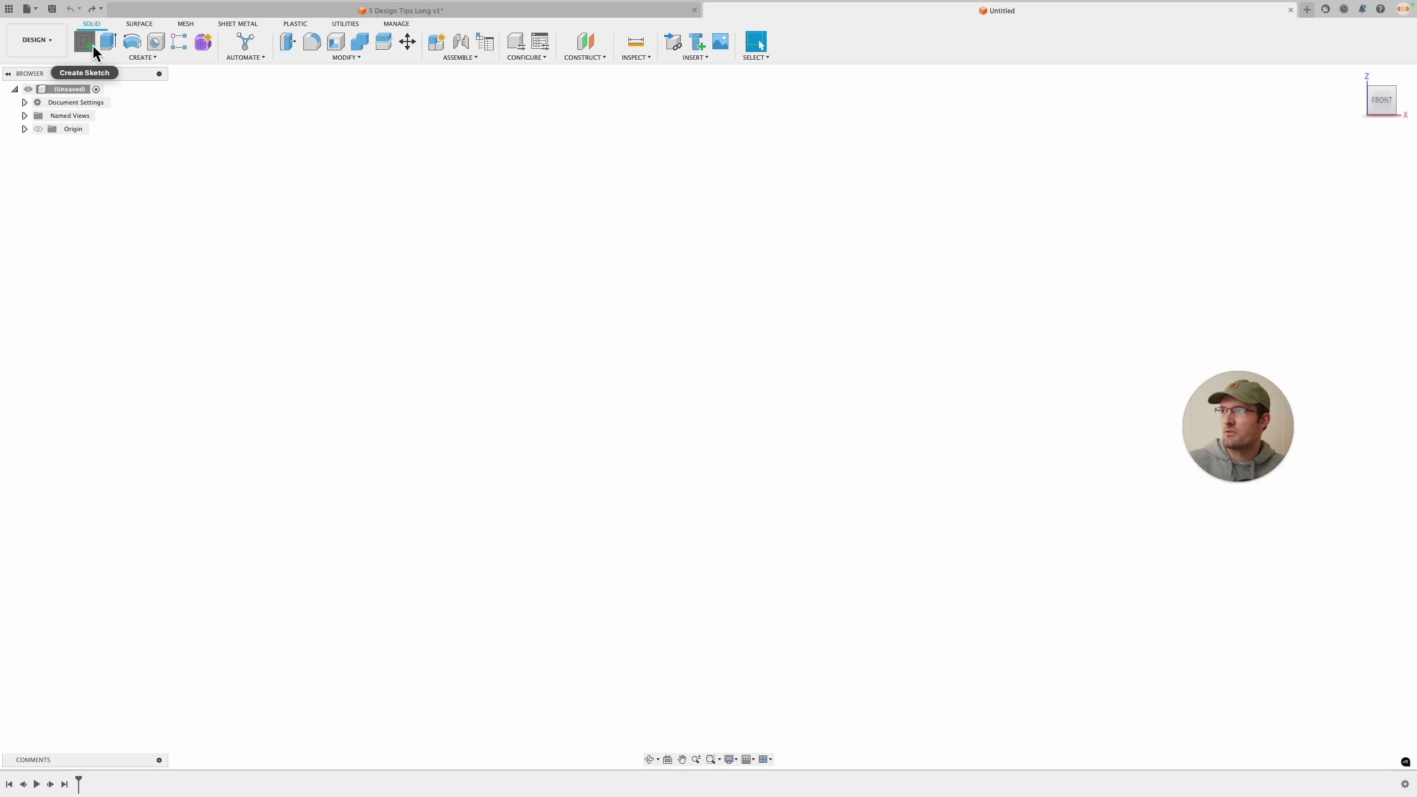
Switch to Fusion and sketch a centre rectangle from the origin on the front plane of the empty design.
left_click(93, 44)
left_click(764, 424)
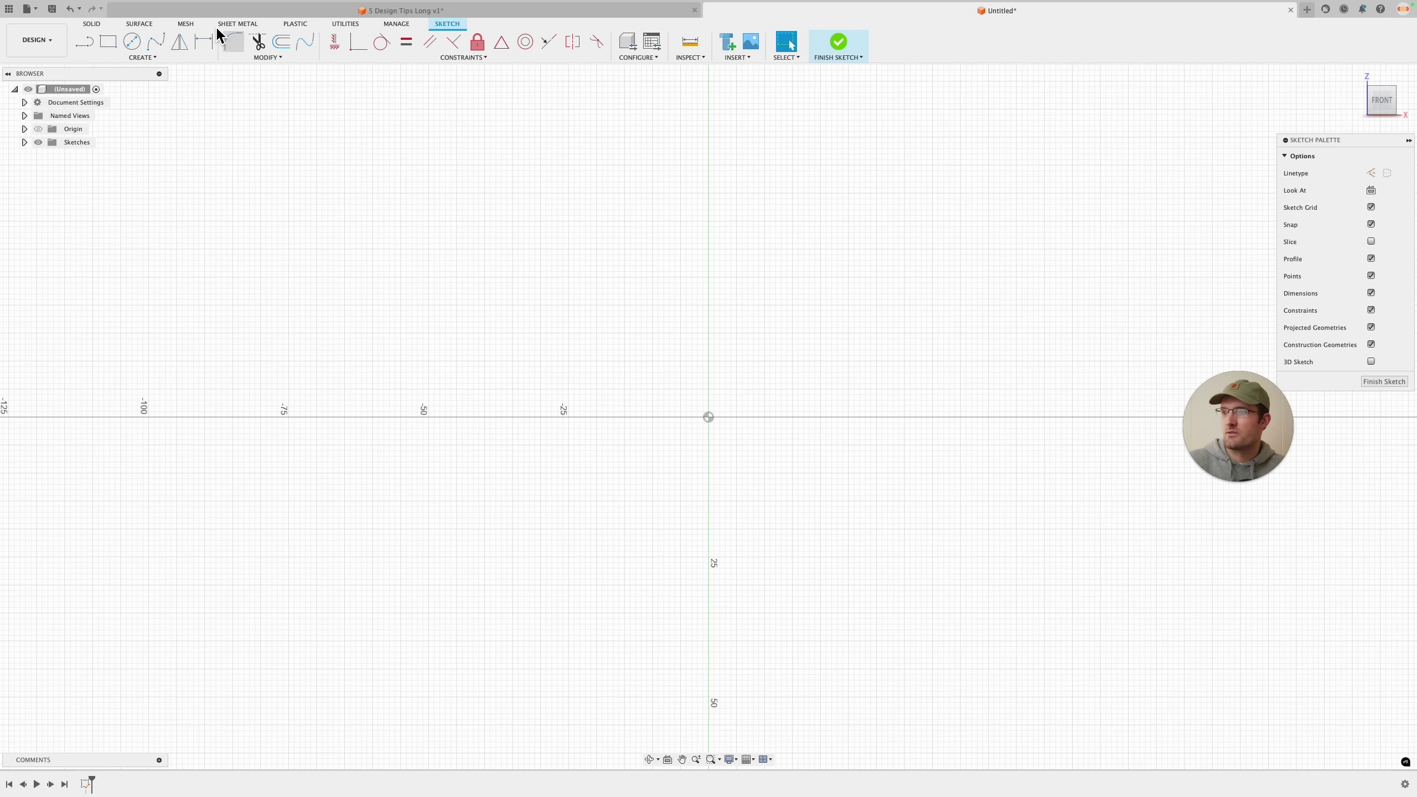
left_click(136, 58)
mouse_move(136, 92)
left_click(241, 108)
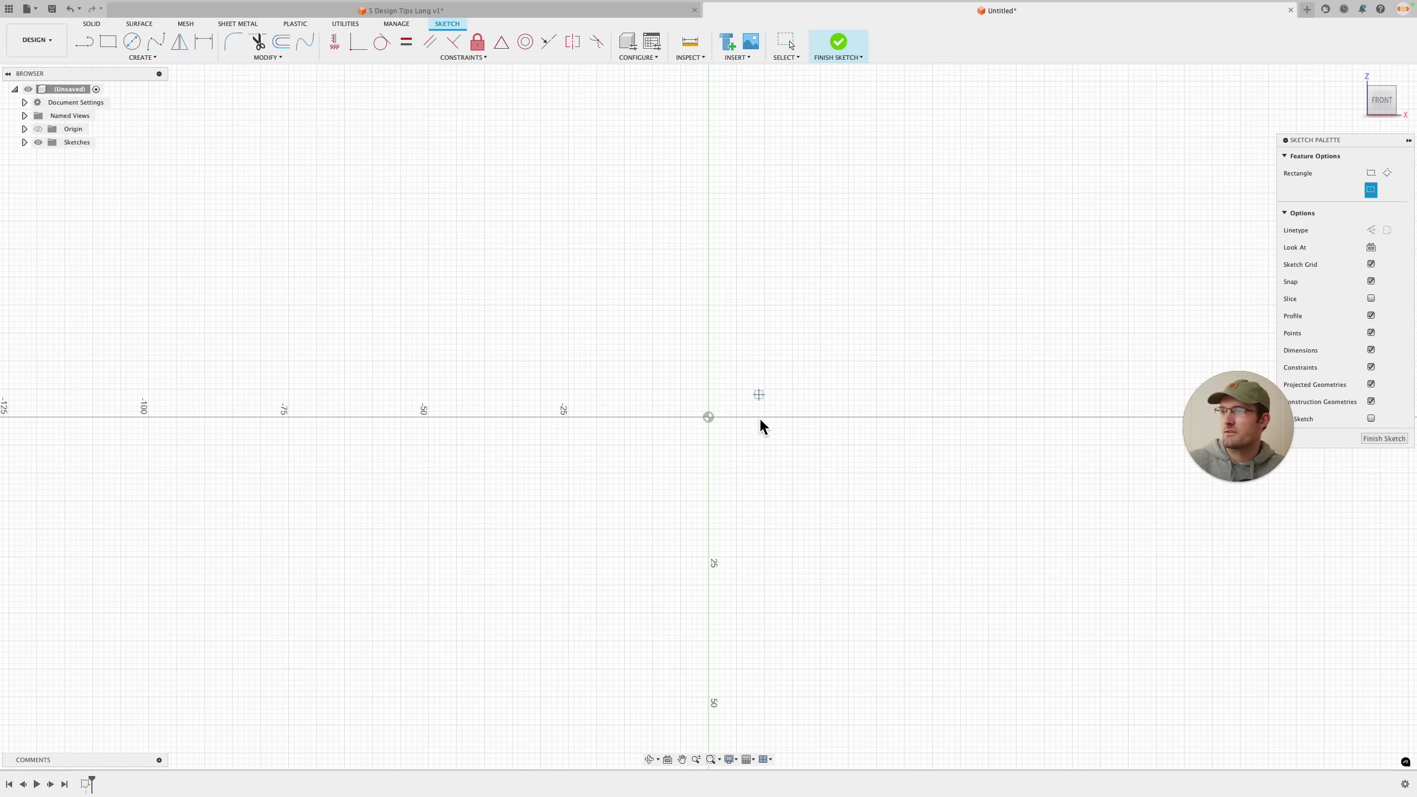
left_click(708, 416)
left_click(887, 300)
Dimension the rectangle's height to 50 mm.
key("d")
left_click(529, 348)
left_click(485, 343)
type("50")
key("Return")
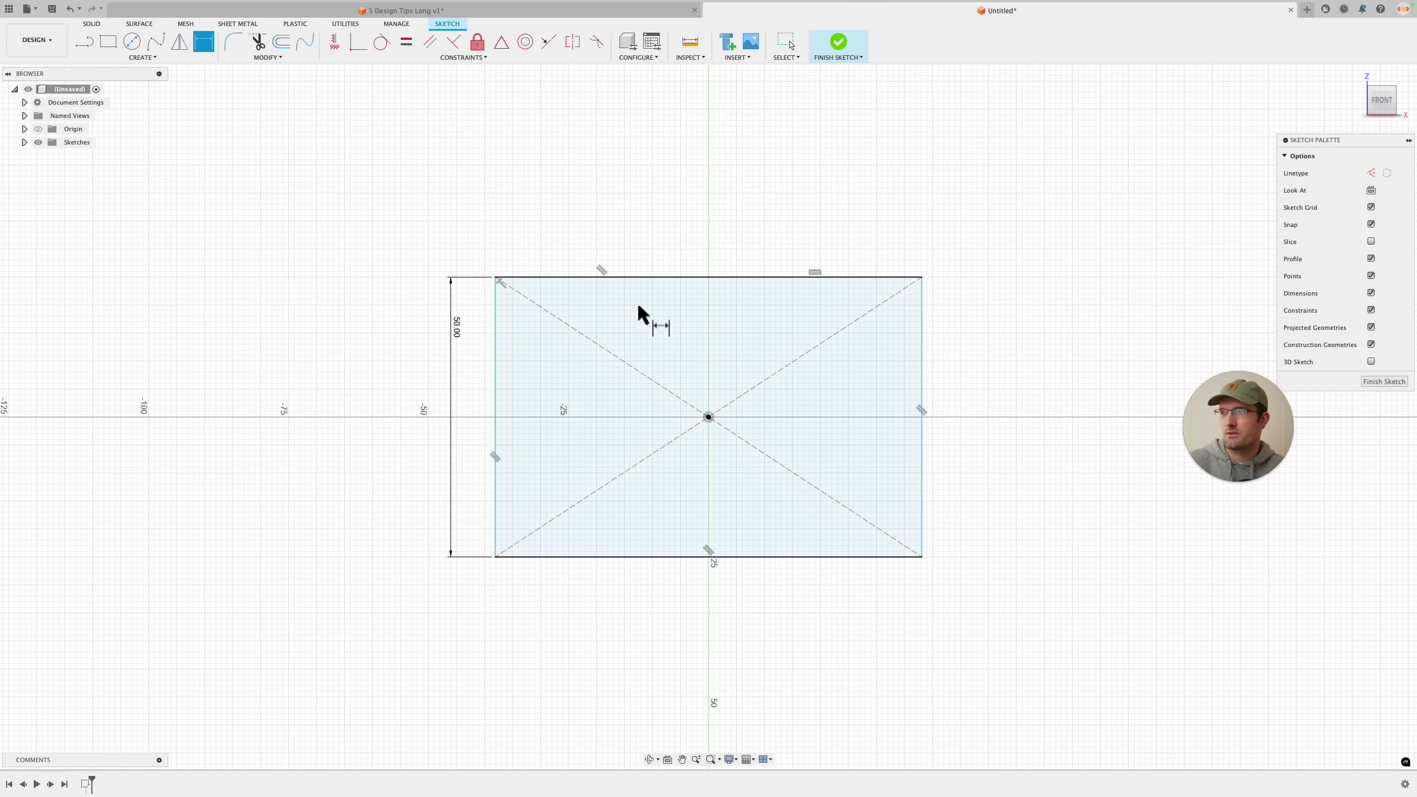
Dimension the rectangle's width to 80 mm.
left_click(661, 274)
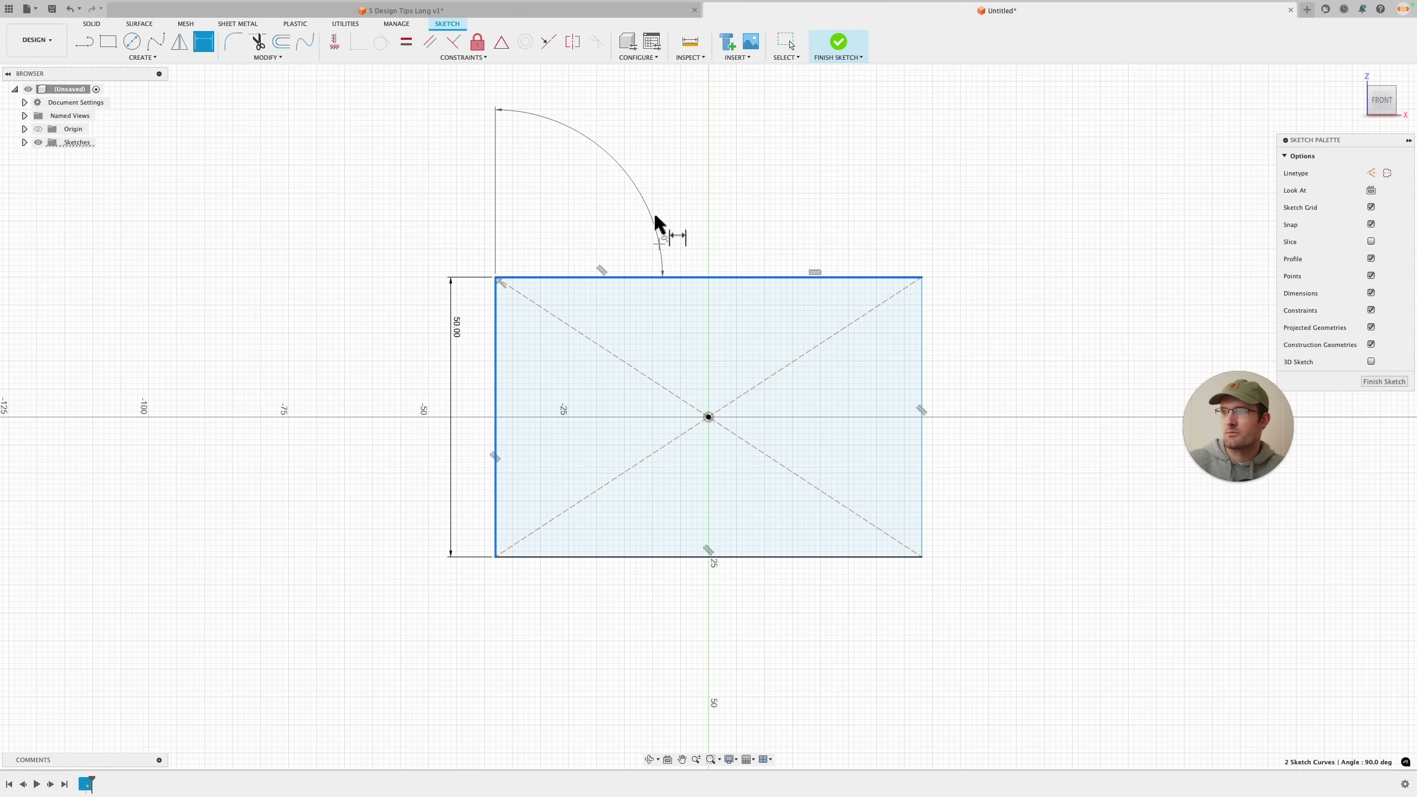
left_click(659, 200)
key("Escape")
left_click(713, 277)
left_click(837, 217)
type("80")
key("Return")
key("Escape")
Add a 10 mm high sketch text reading DEMO in a frame around the middle of the rectangle.
left_click(142, 58)
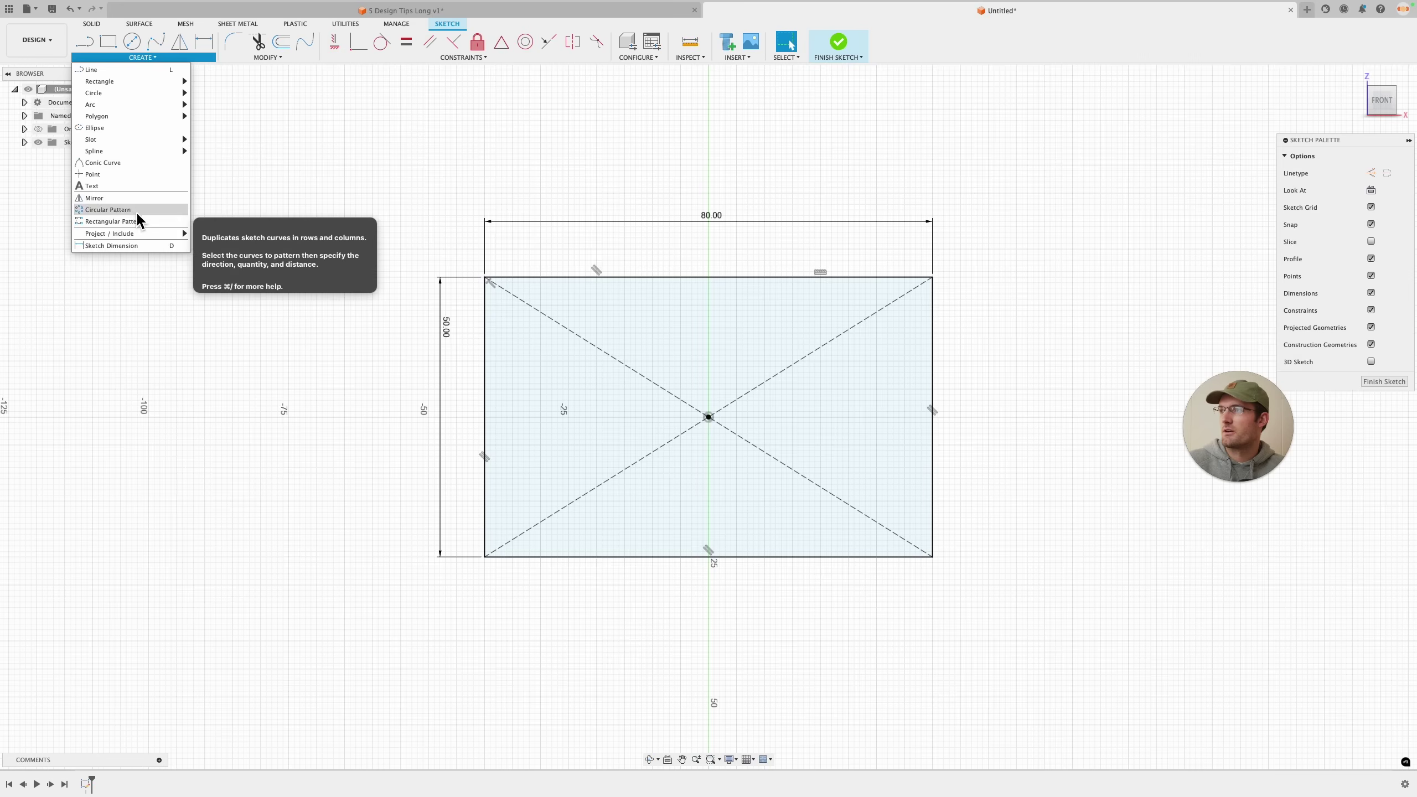
left_click(124, 185)
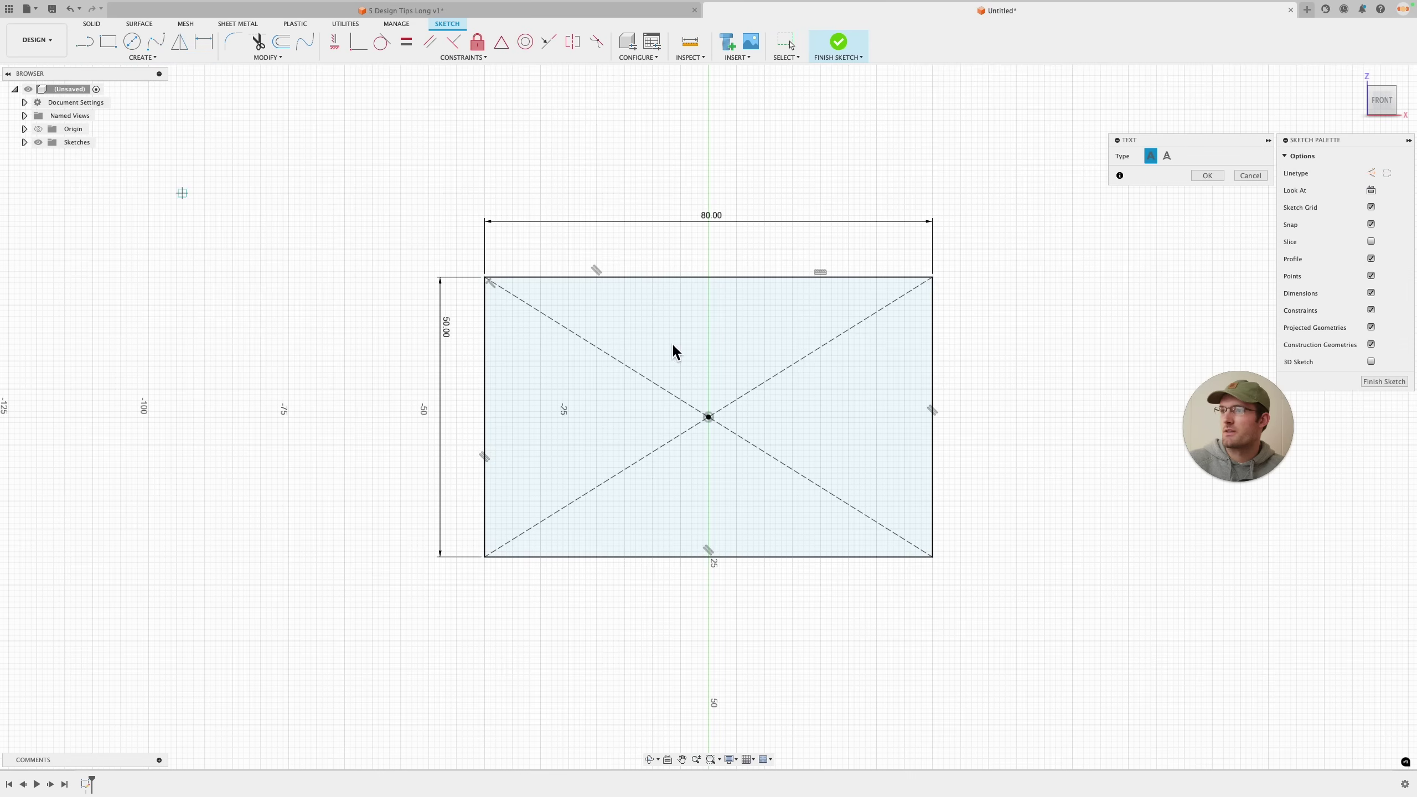
left_click(826, 506)
type("DEMO")
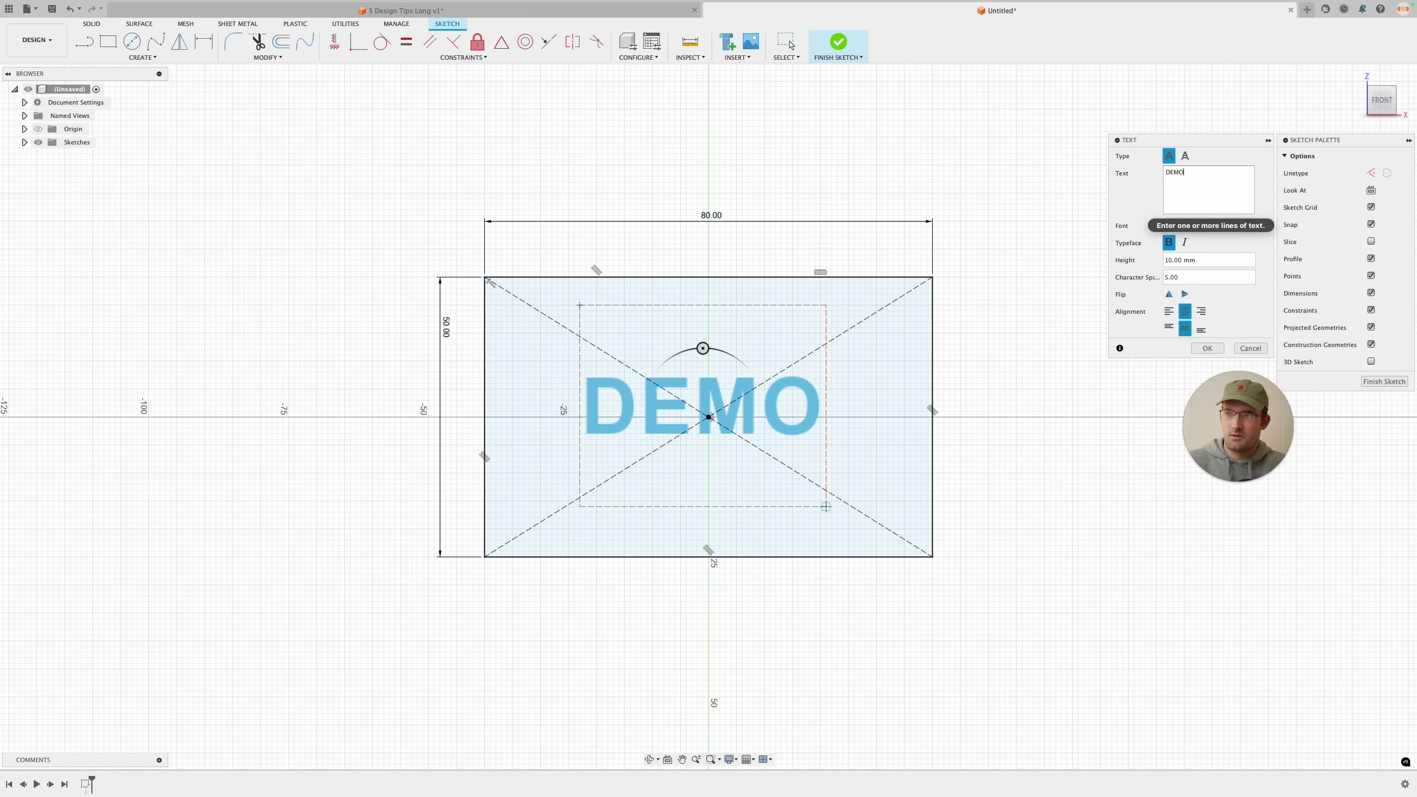
left_click(1208, 350)
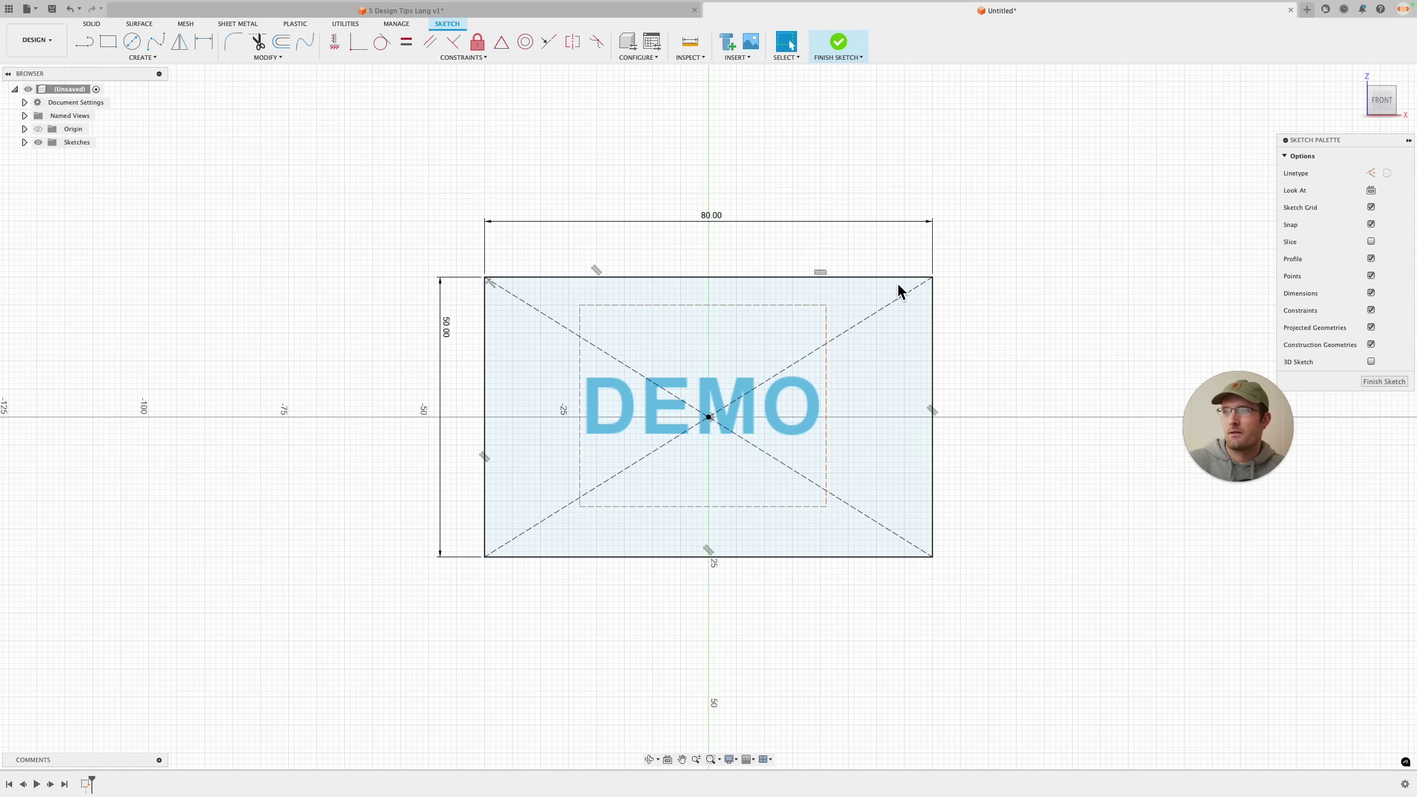
Centre the DEMO text by making its frame's four sides collinear with the matching rectangle edges, and finish the sketch.
scroll(633, 343, "up", 1)
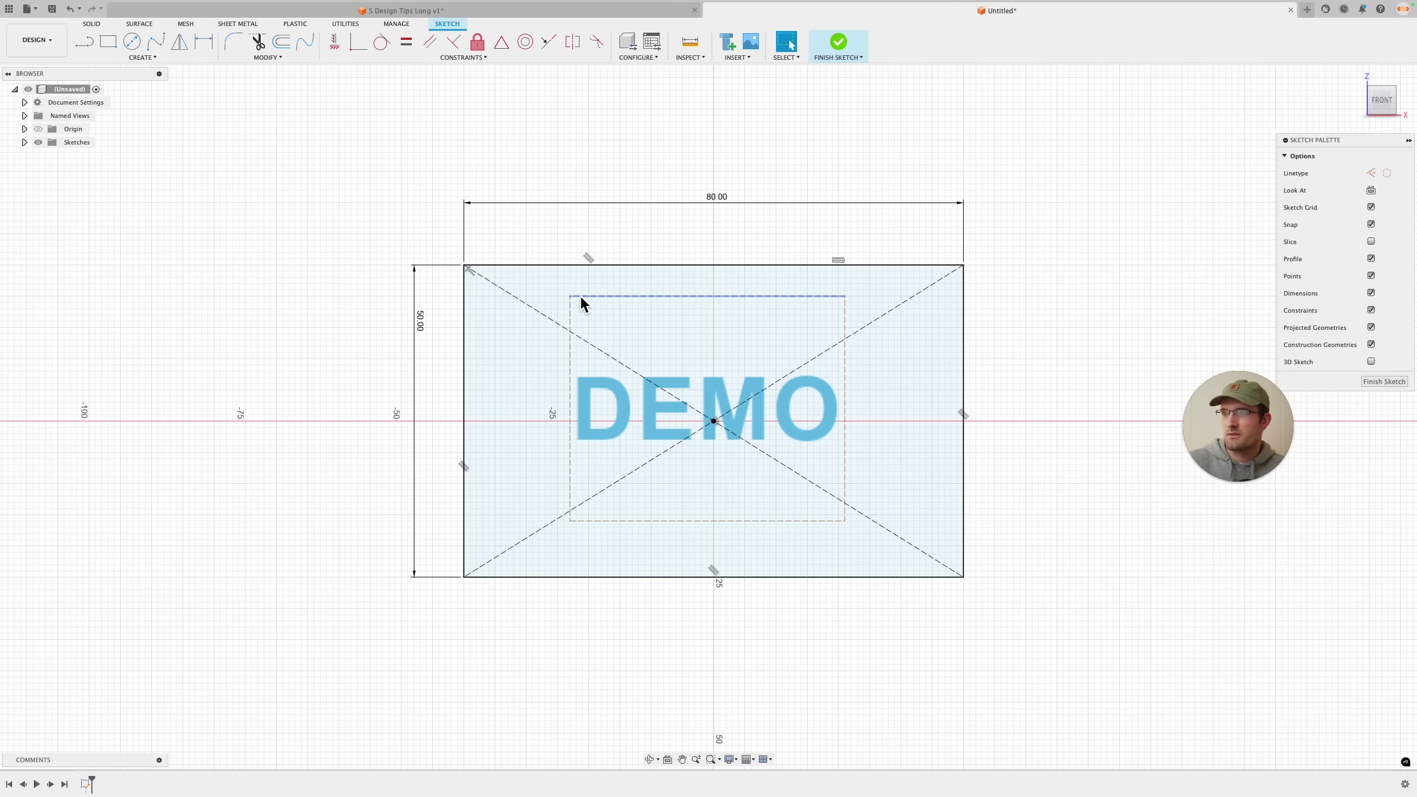
mouse_move(573, 302)
left_mouse_down()
mouse_move(764, 398)
mouse_move(588, 352)
mouse_move(614, 318)
mouse_move(584, 291)
left_mouse_up()
left_click(548, 41)
left_click(690, 265)
left_click(689, 291)
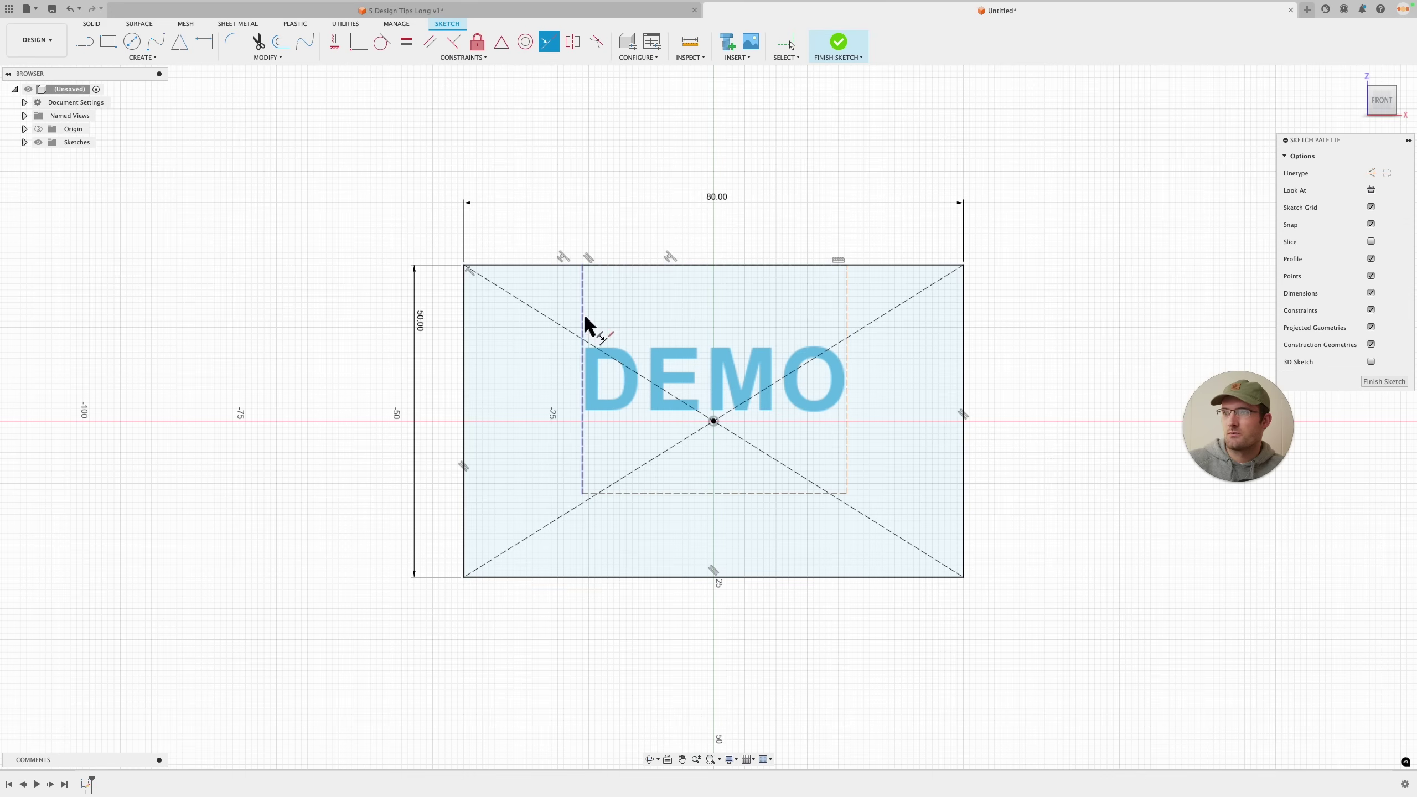
left_click(464, 352)
left_click(671, 492)
left_click(670, 575)
left_click(728, 335)
left_click(962, 337)
scroll(896, 392, "down", 1)
middle_click_drag(1050, 334, 1039, 347, "shift")
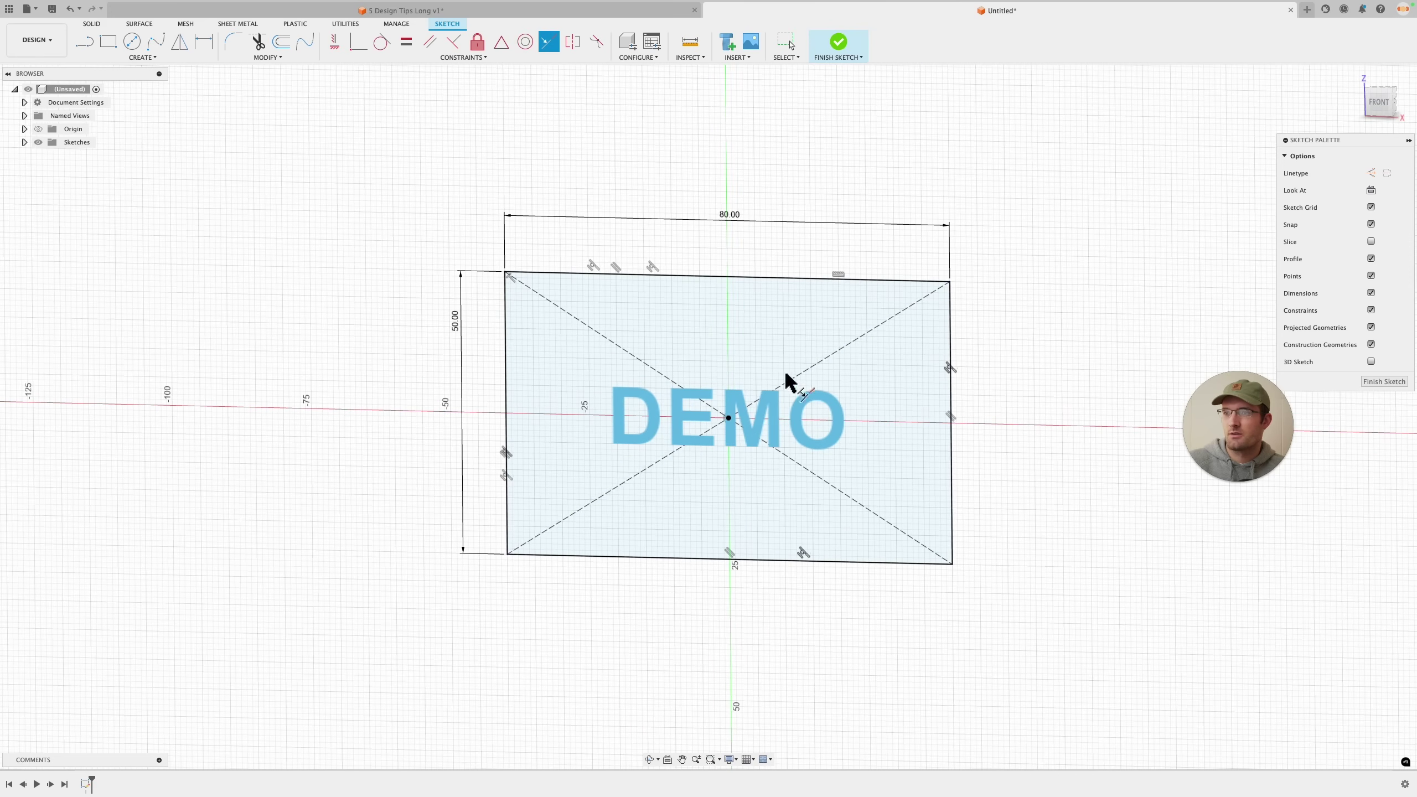
left_click(1383, 382)
Extrude the rectangle profile 11 mm backwards as a new body.
key("e")
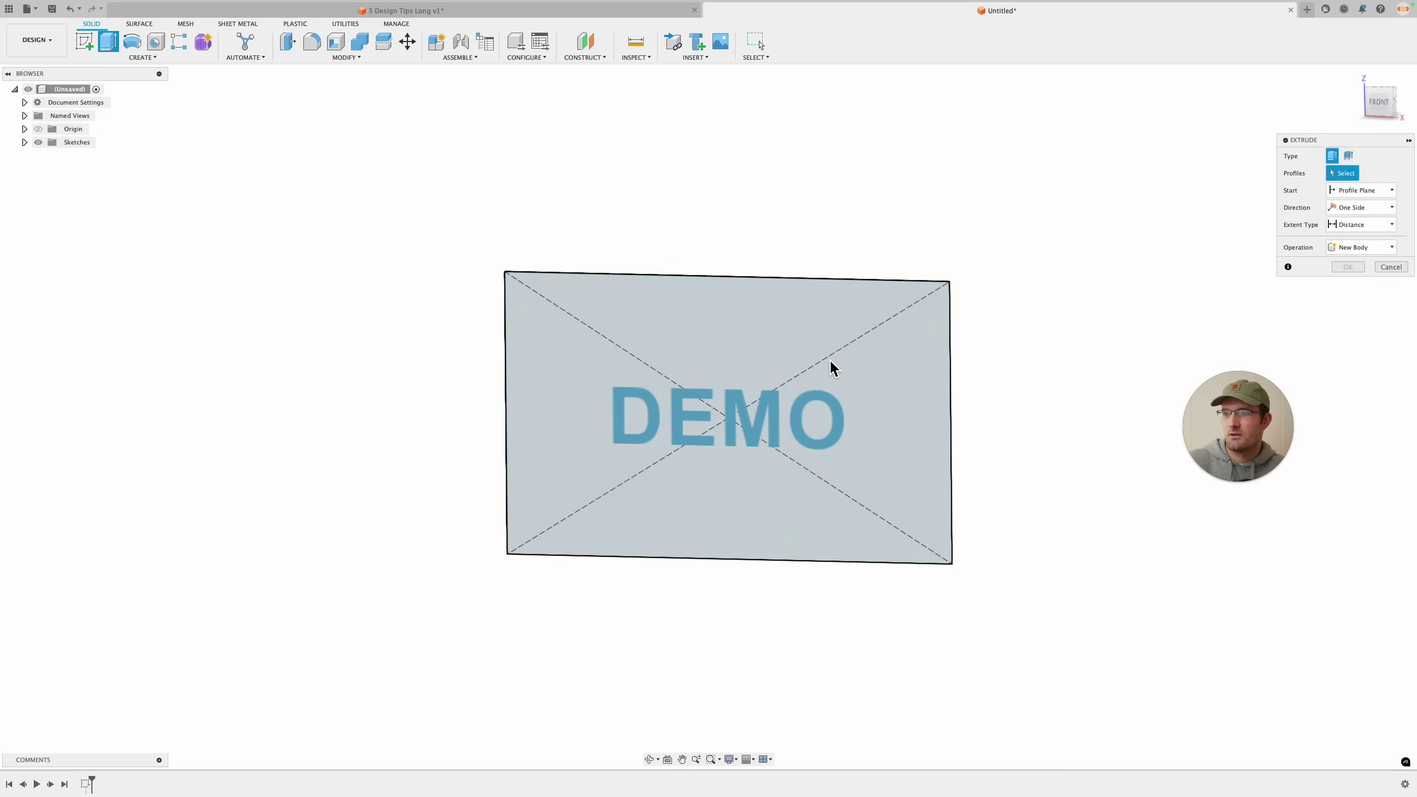
left_click(775, 404)
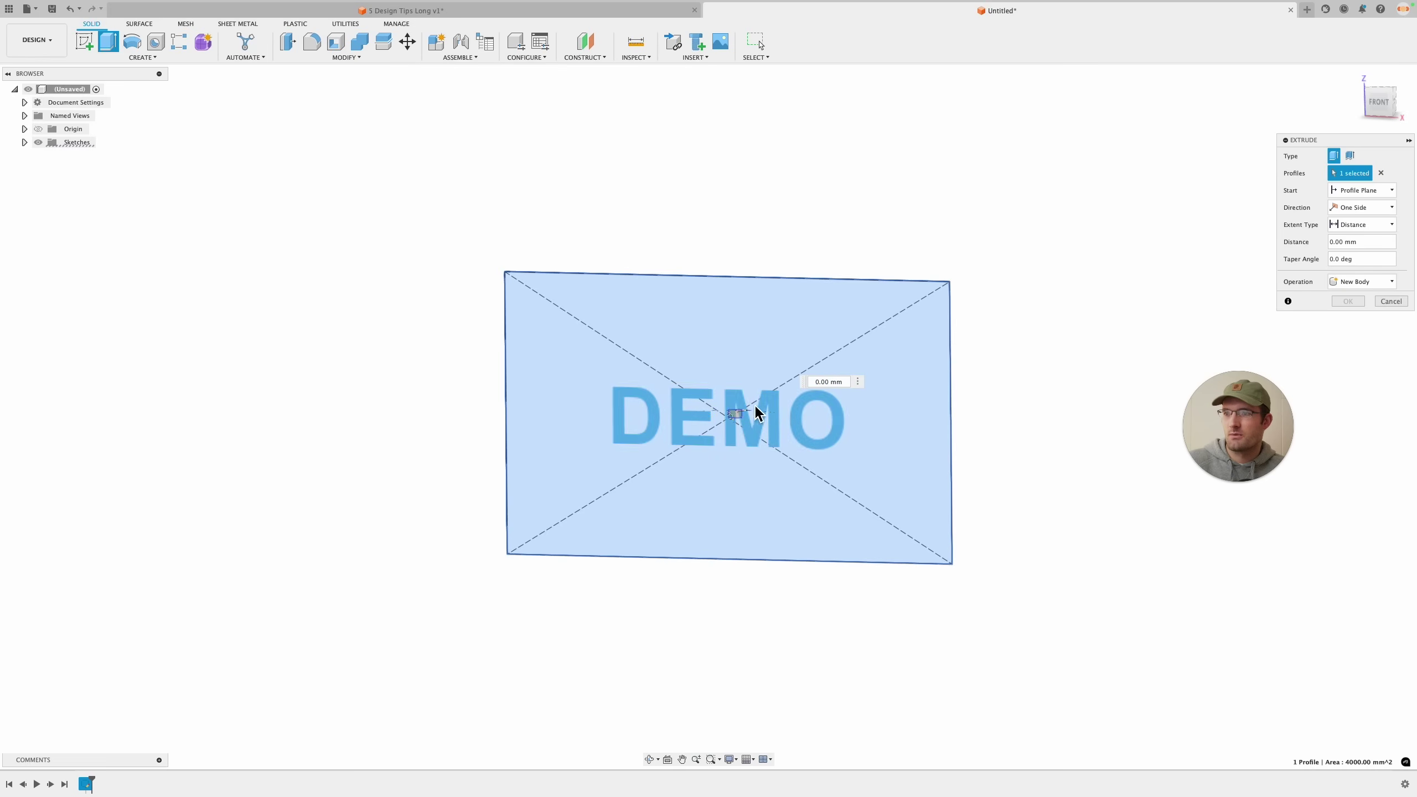
middle_click_drag(733, 416, 708, 461, "shift")
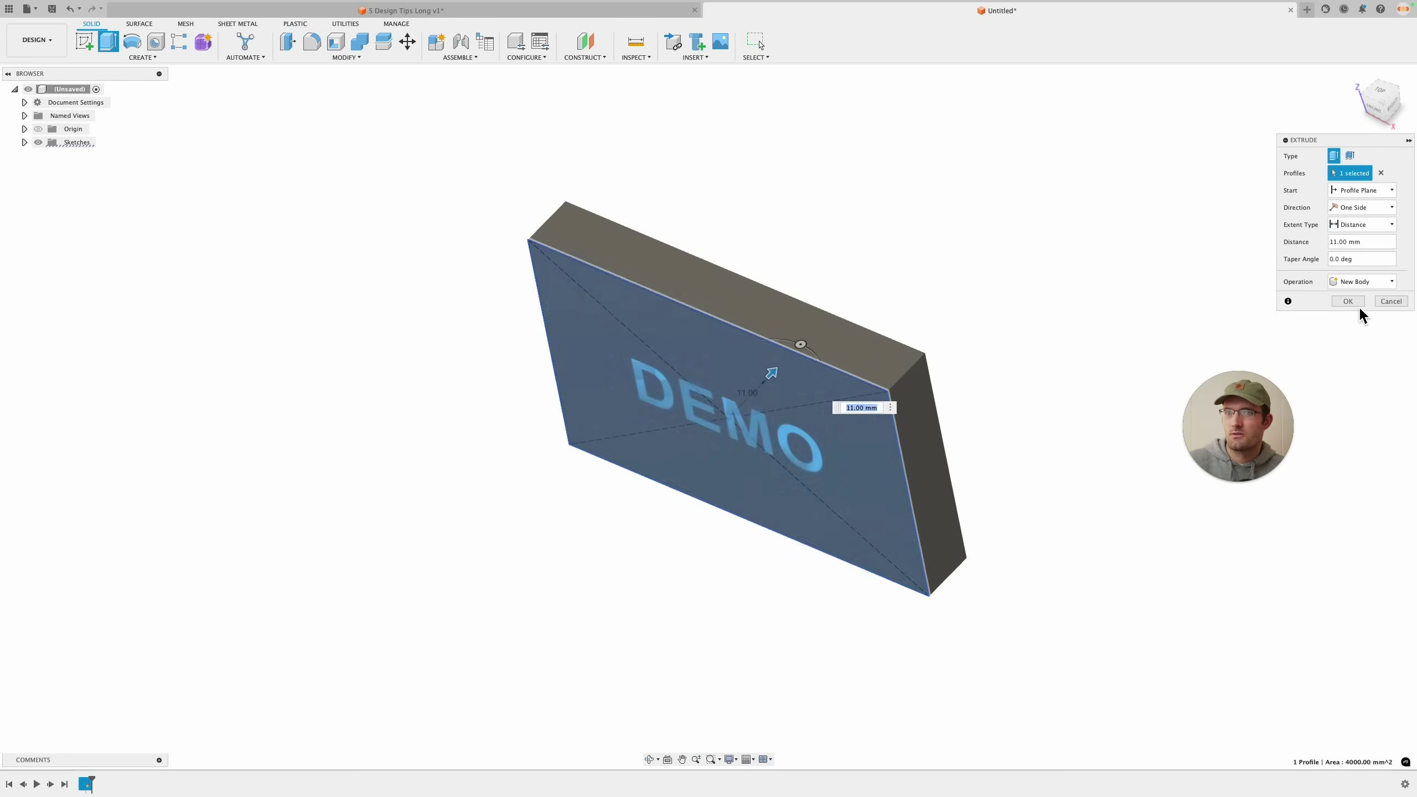
left_click(1347, 301)
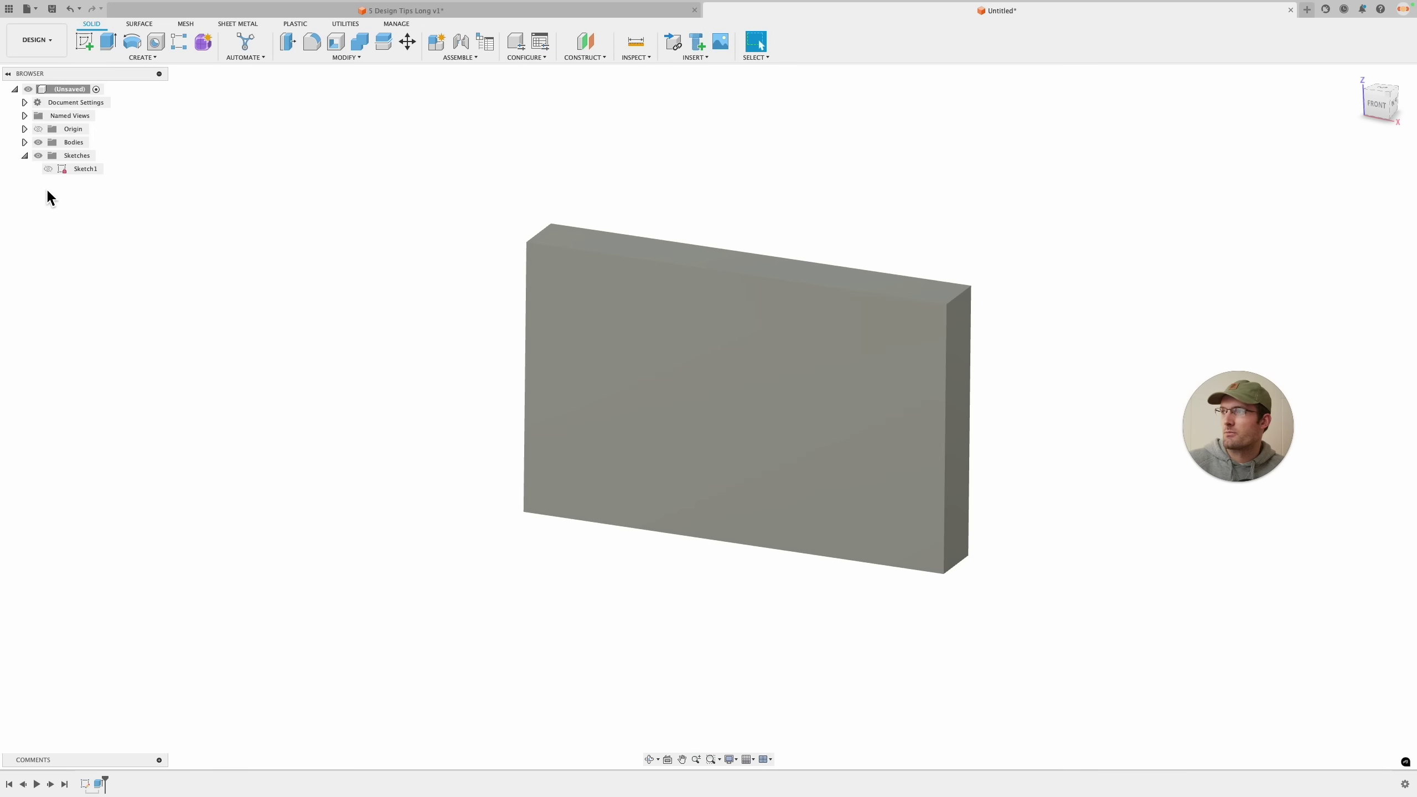
Show the sketch, cut the DEMO text 1 mm deep into the plate's front face, and hide the sketches.
left_click(48, 168)
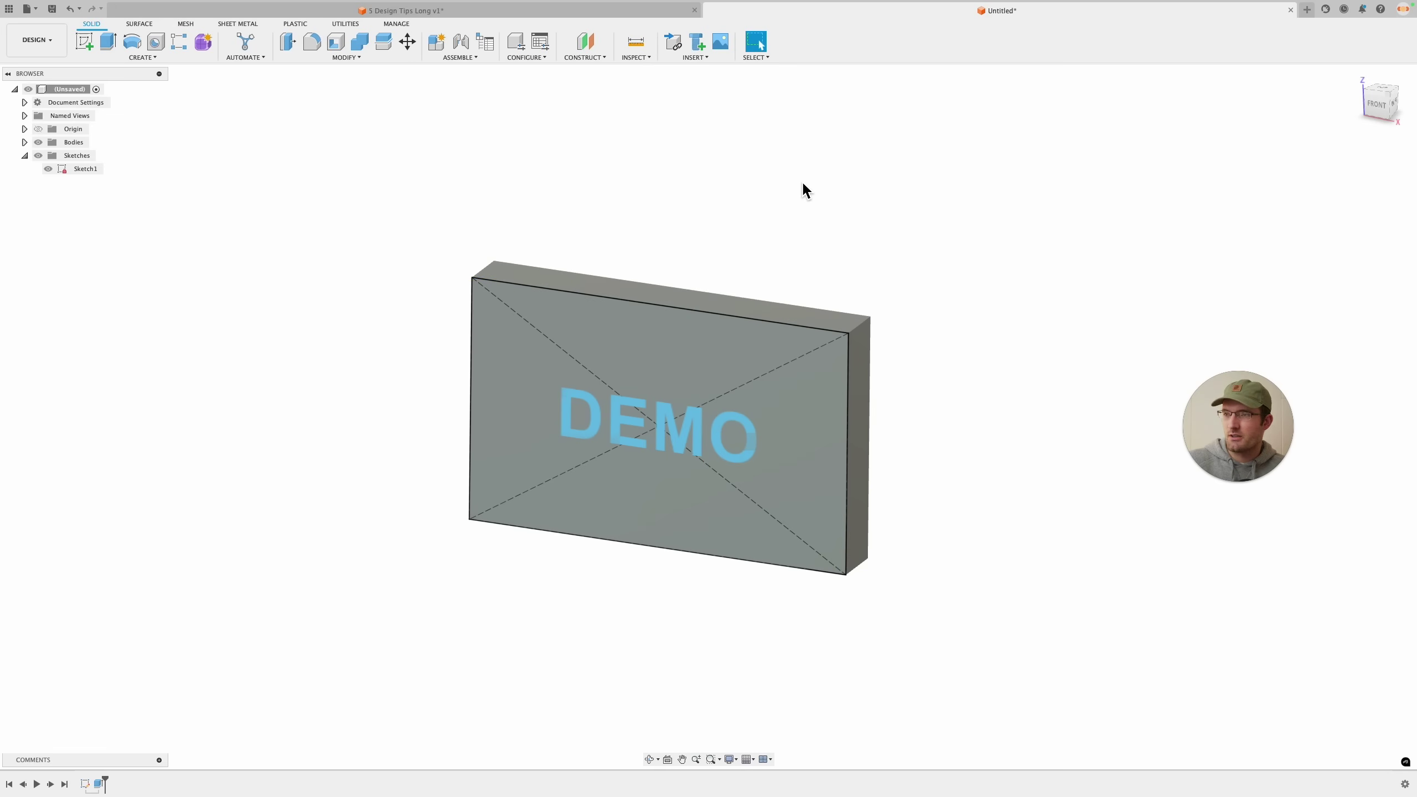
key("e")
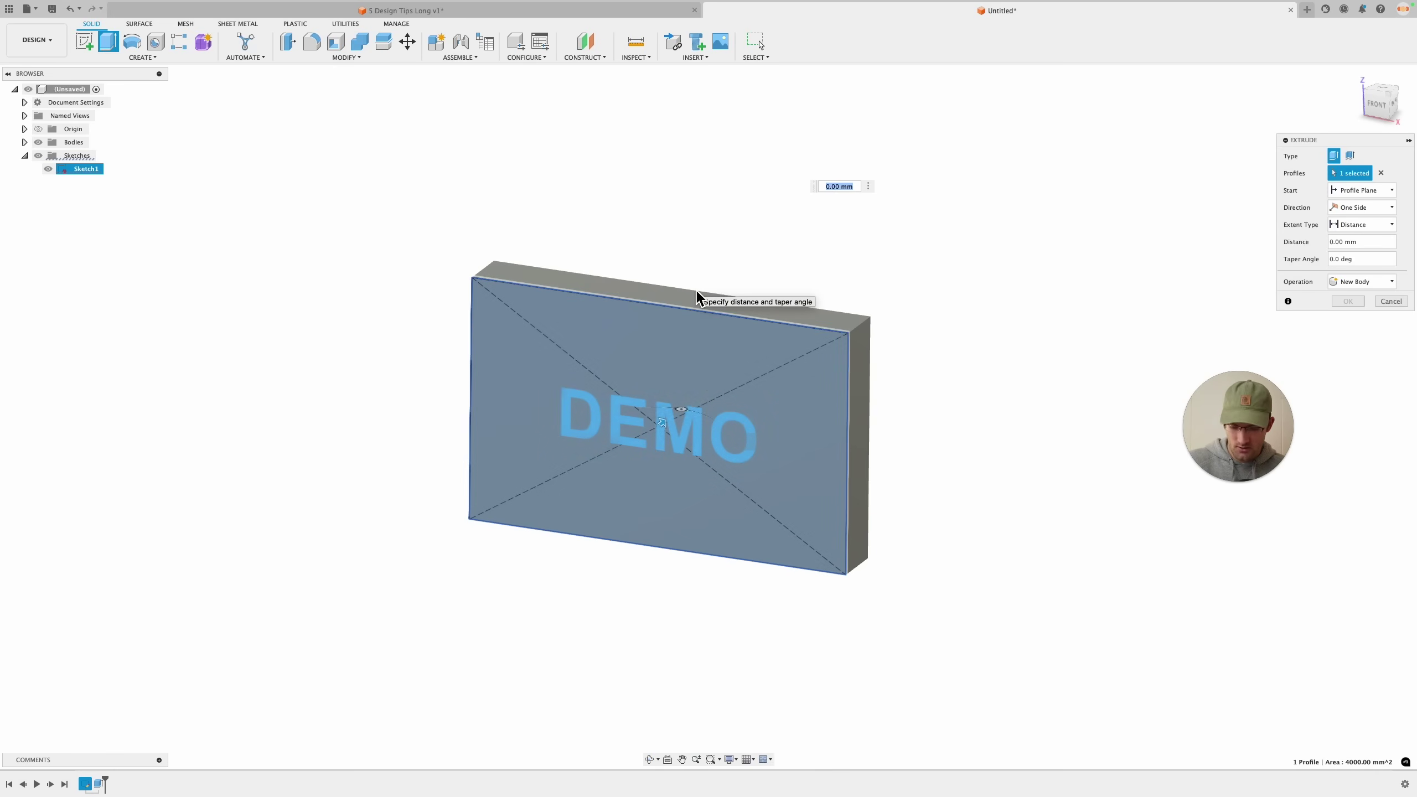
left_click(664, 348)
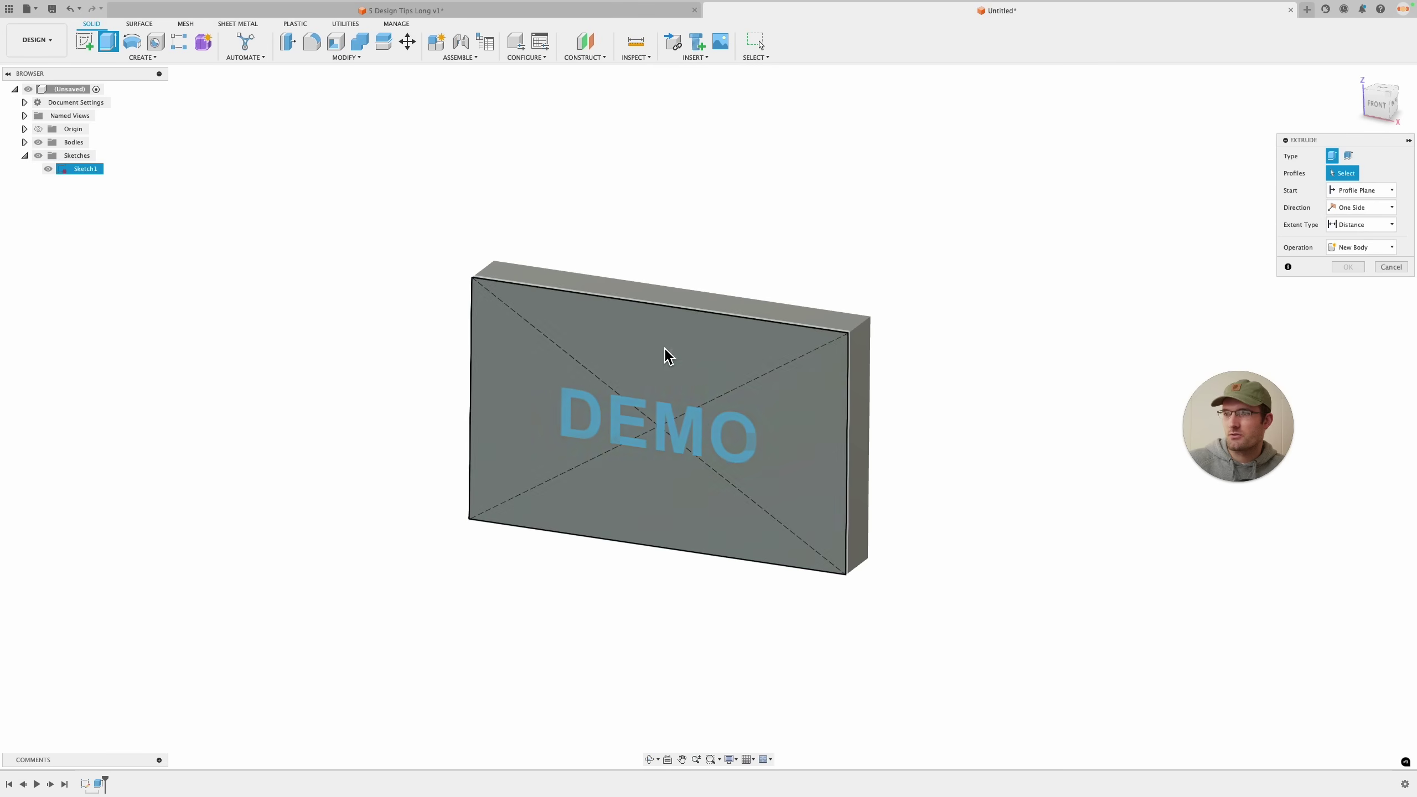
left_click(598, 418)
scroll(611, 422, "up", 2)
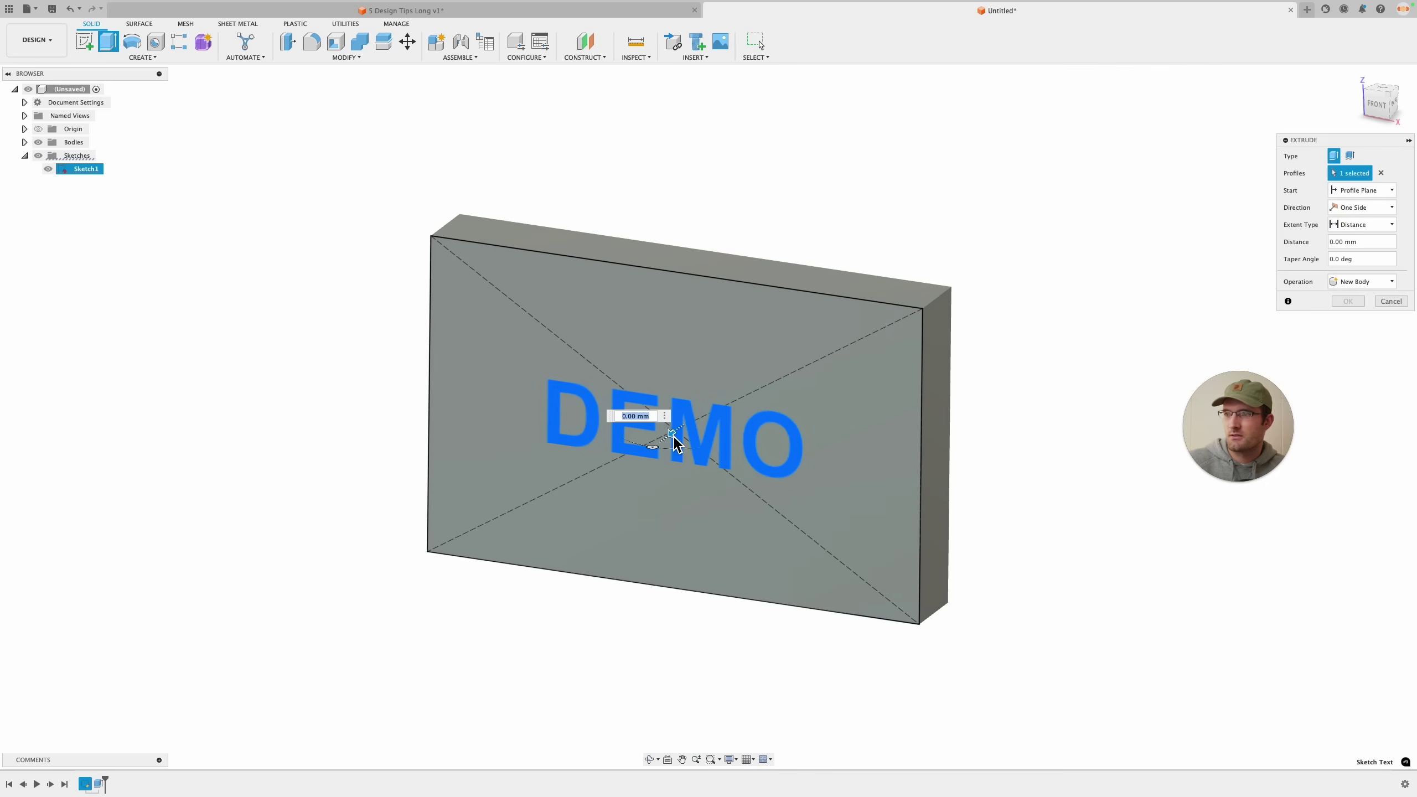
left_click_drag(678, 443, 612, 479)
mouse_move(1043, 335)
middle_mouse_down("shift")
mouse_move(1025, 324)
mouse_move(1010, 339)
mouse_move(1094, 307)
mouse_move(1056, 326)
middle_mouse_up("shift")
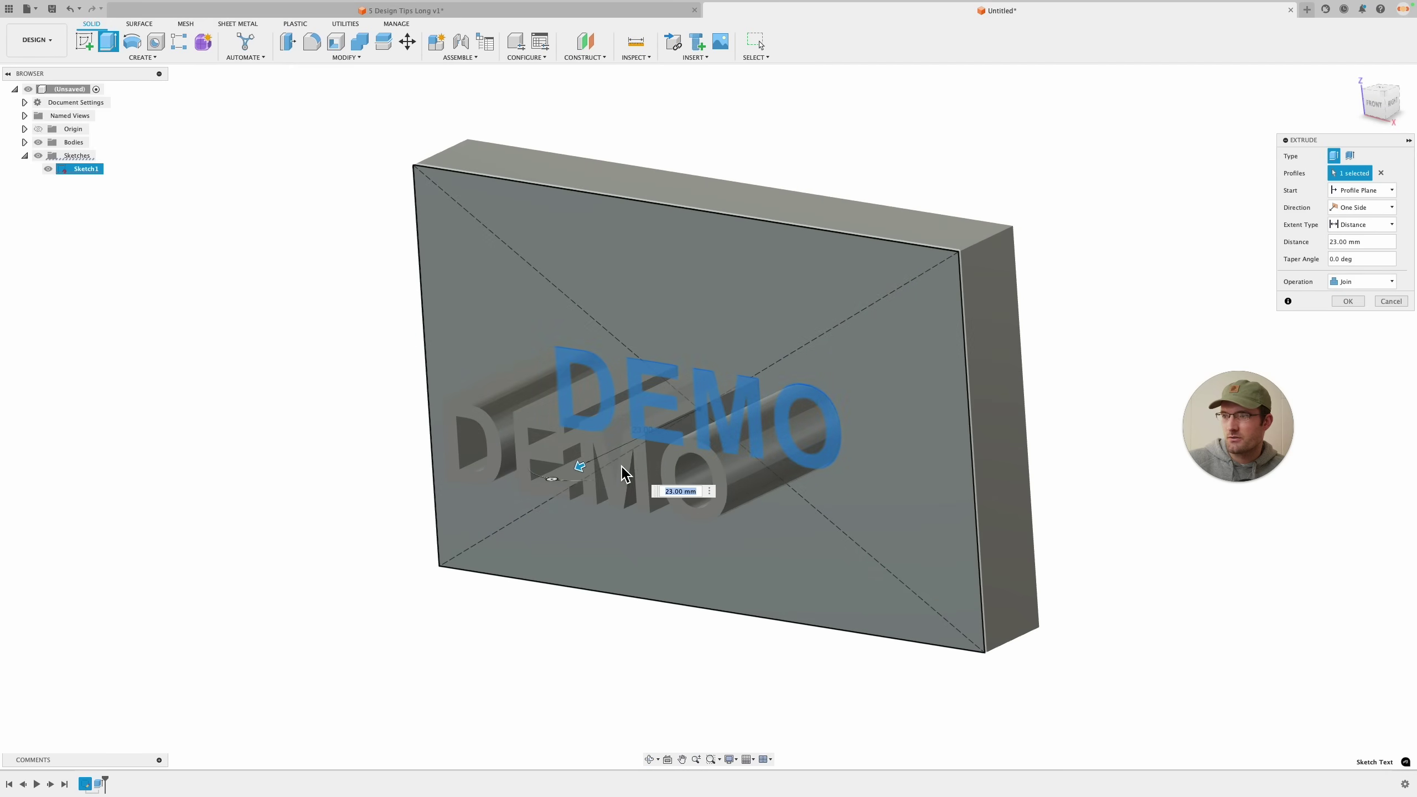
left_click_drag(588, 470, 716, 438)
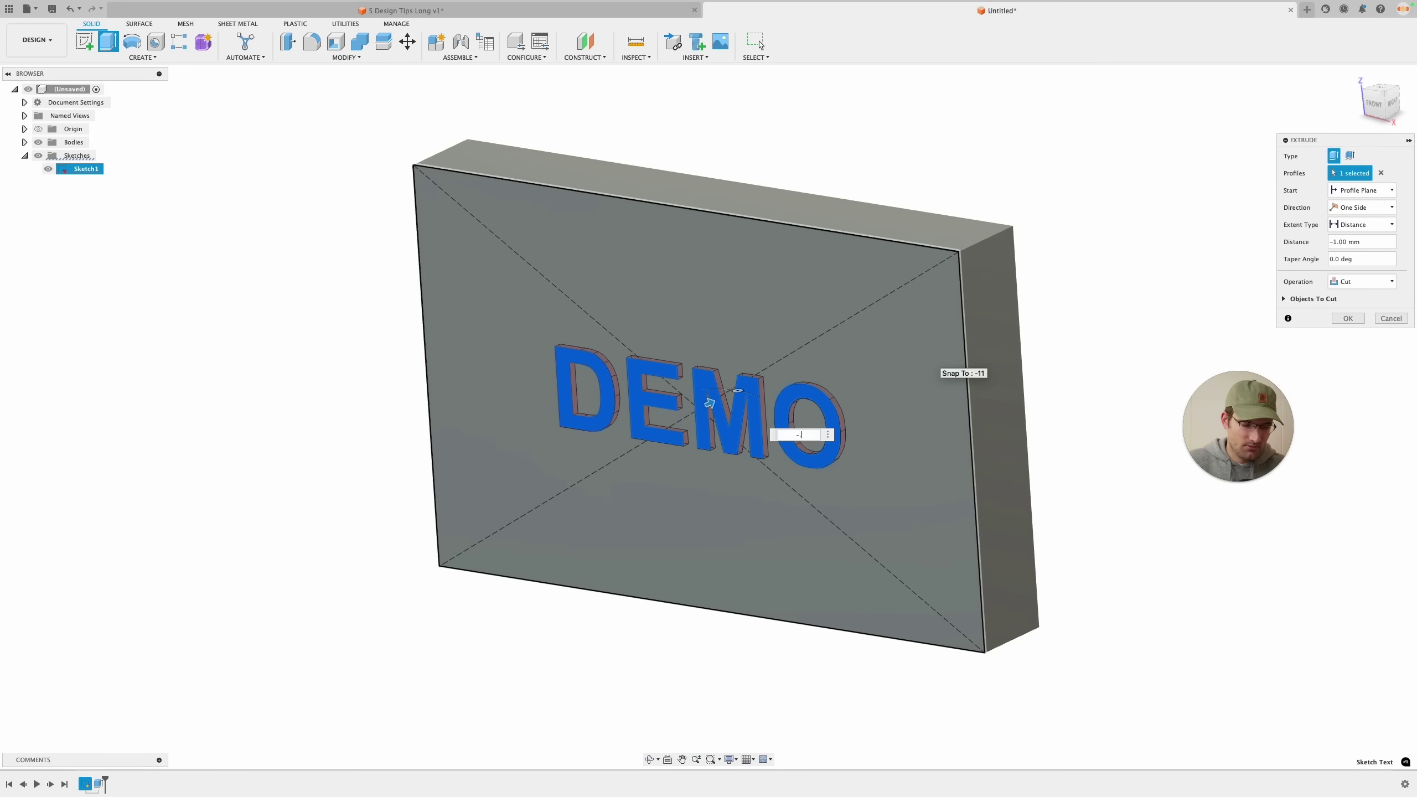
key("Return")
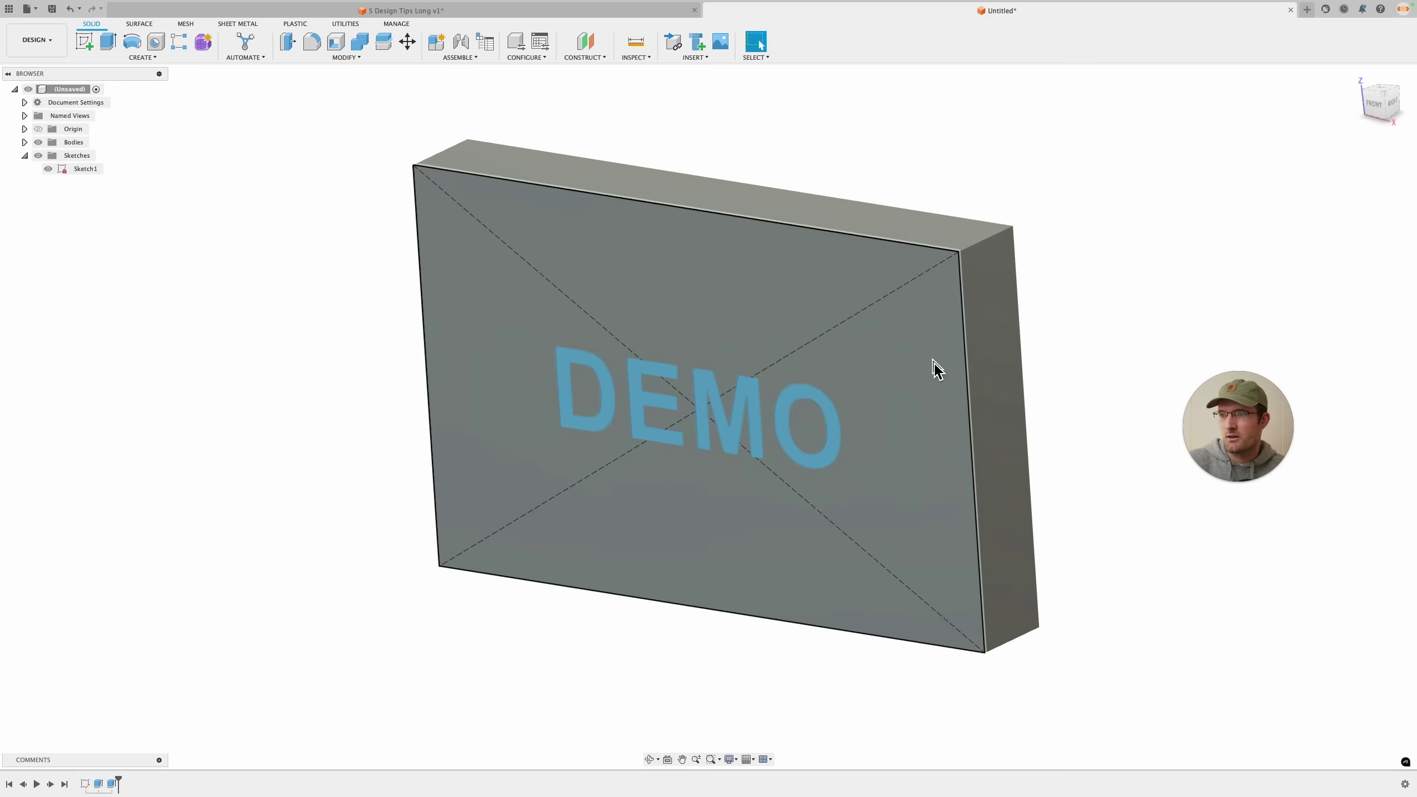
left_click(38, 155)
mouse_move(234, 335)
middle_mouse_down("shift")
mouse_move(237, 307)
mouse_move(240, 343)
middle_mouse_up("shift")
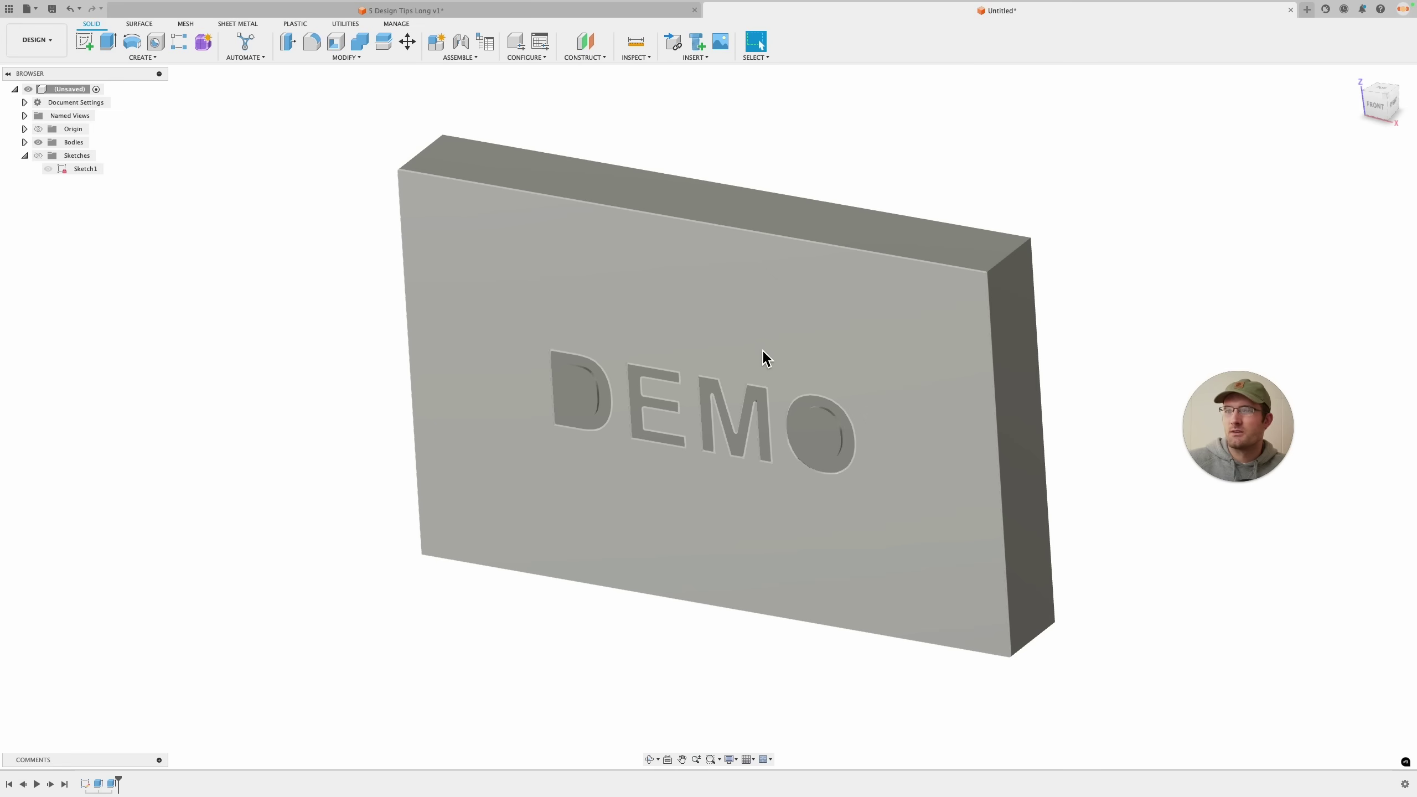
Edit the DEMO text extrusion to join the plate as raised lettering standing 2 mm out from the front face.
middle_click_drag(893, 394, 747, 370, "shift")
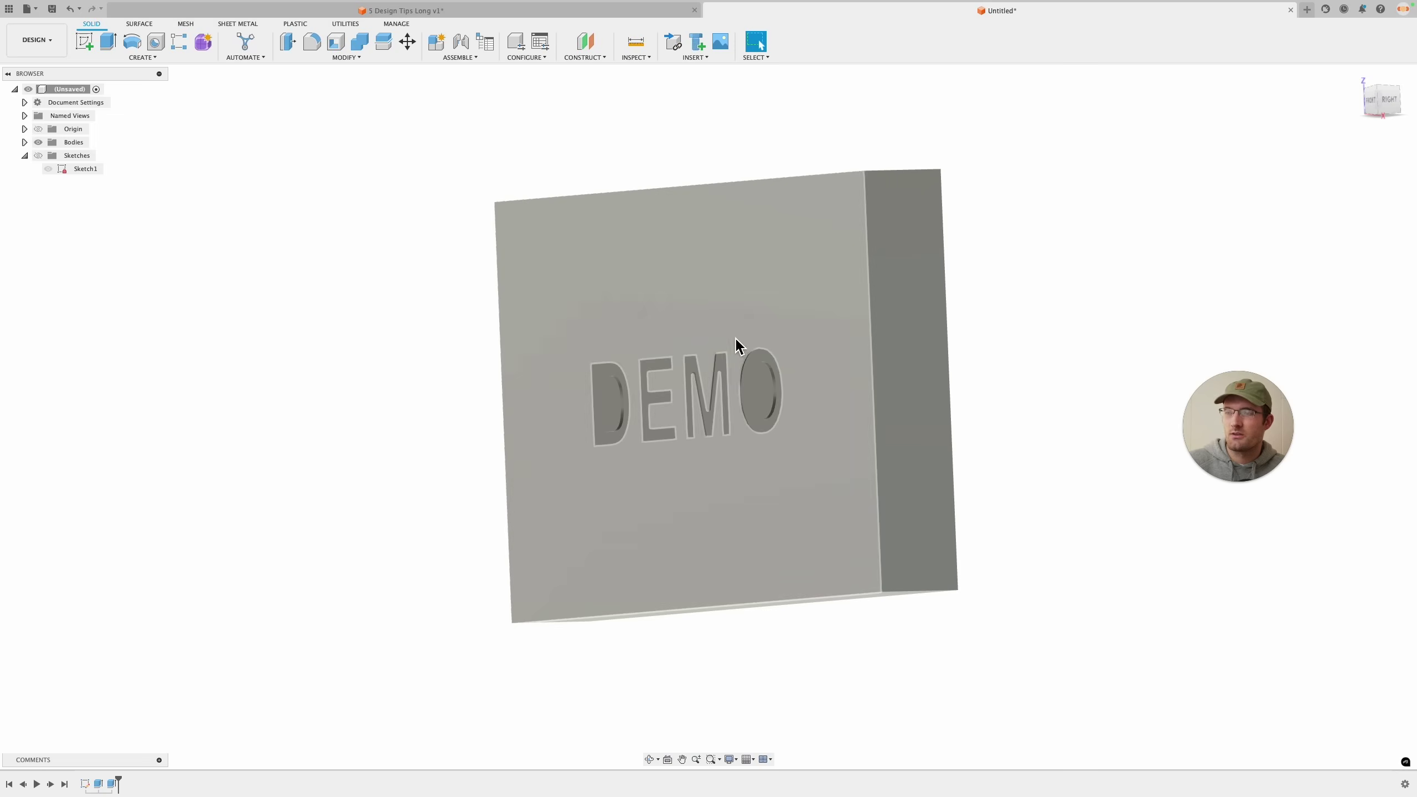
right_click(114, 787)
left_click(143, 674)
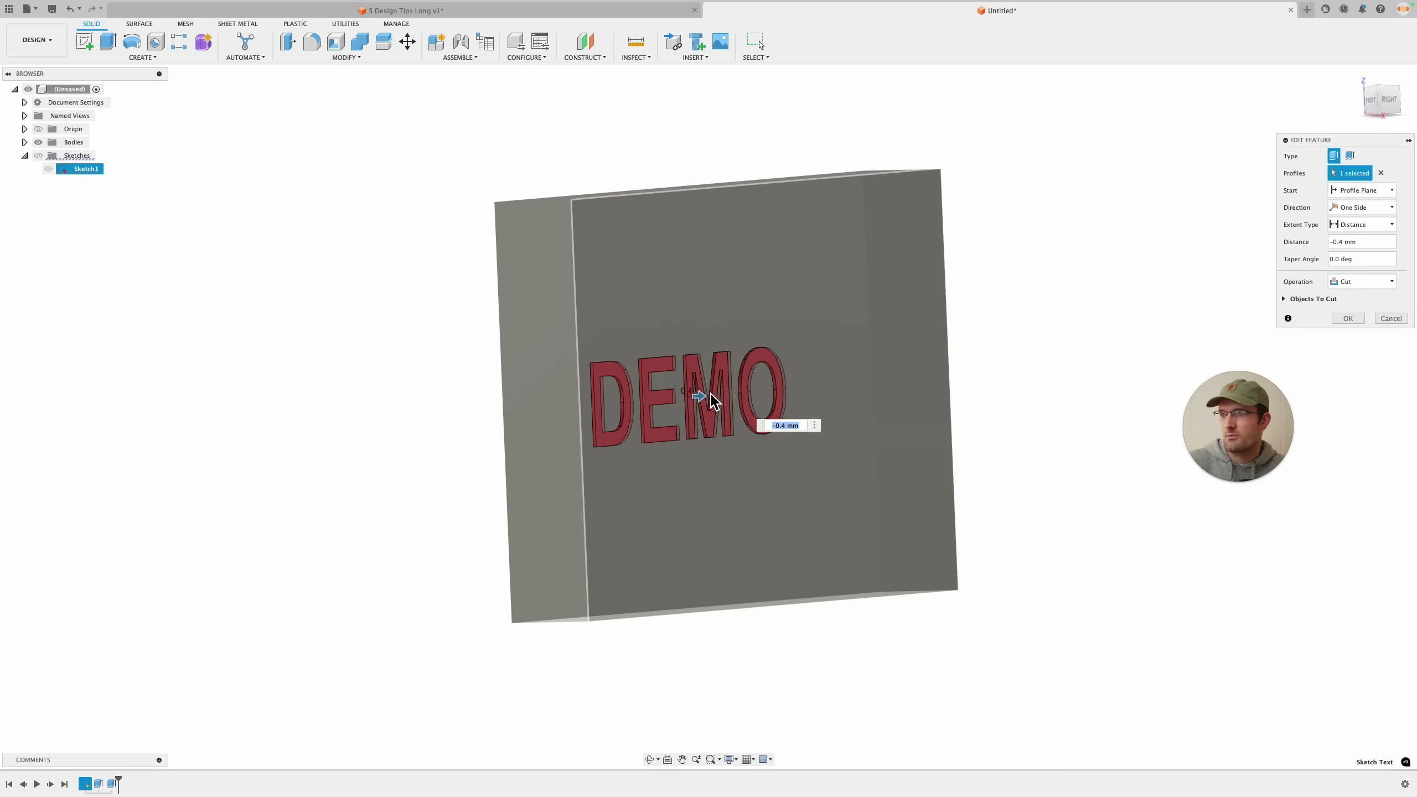
left_click_drag(673, 410, 680, 410)
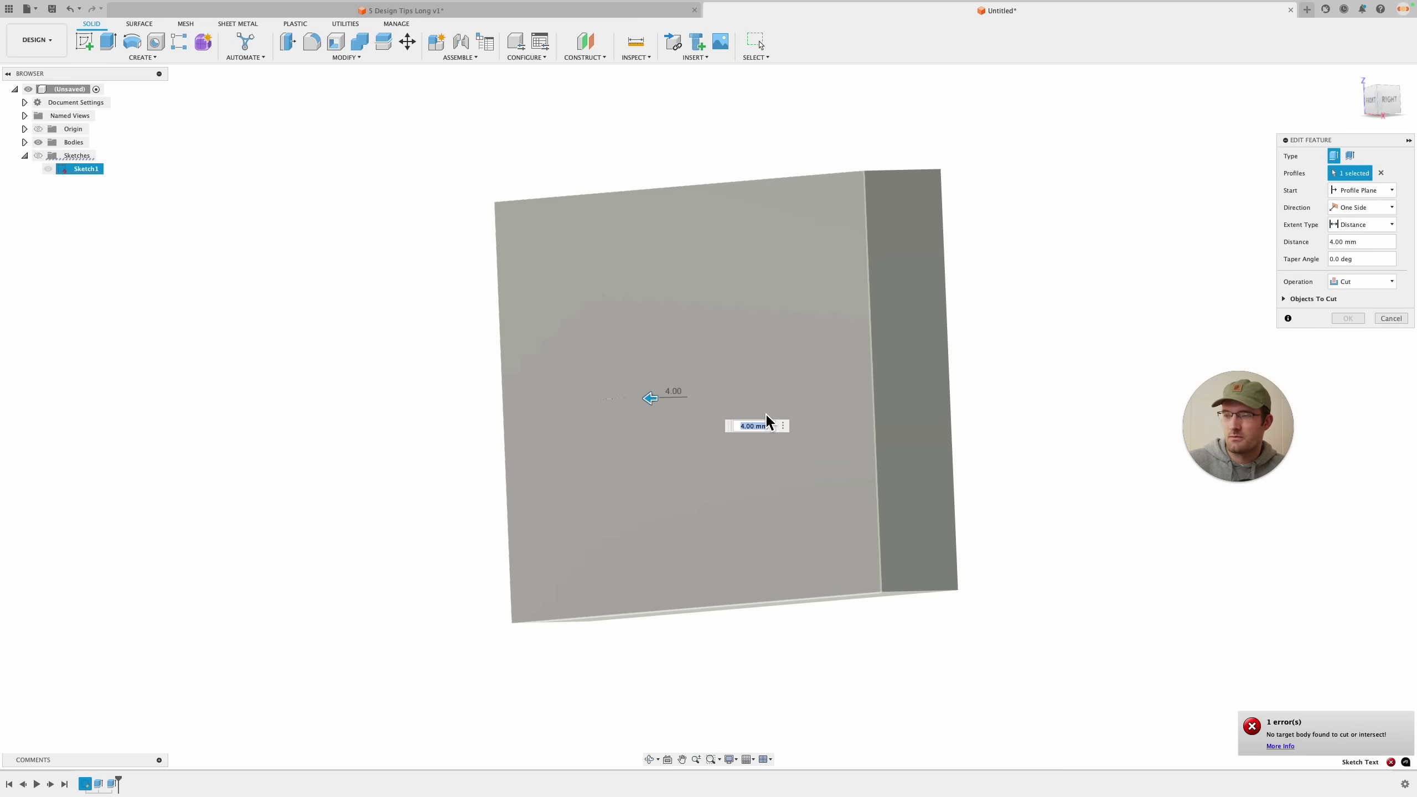
left_click(1350, 295)
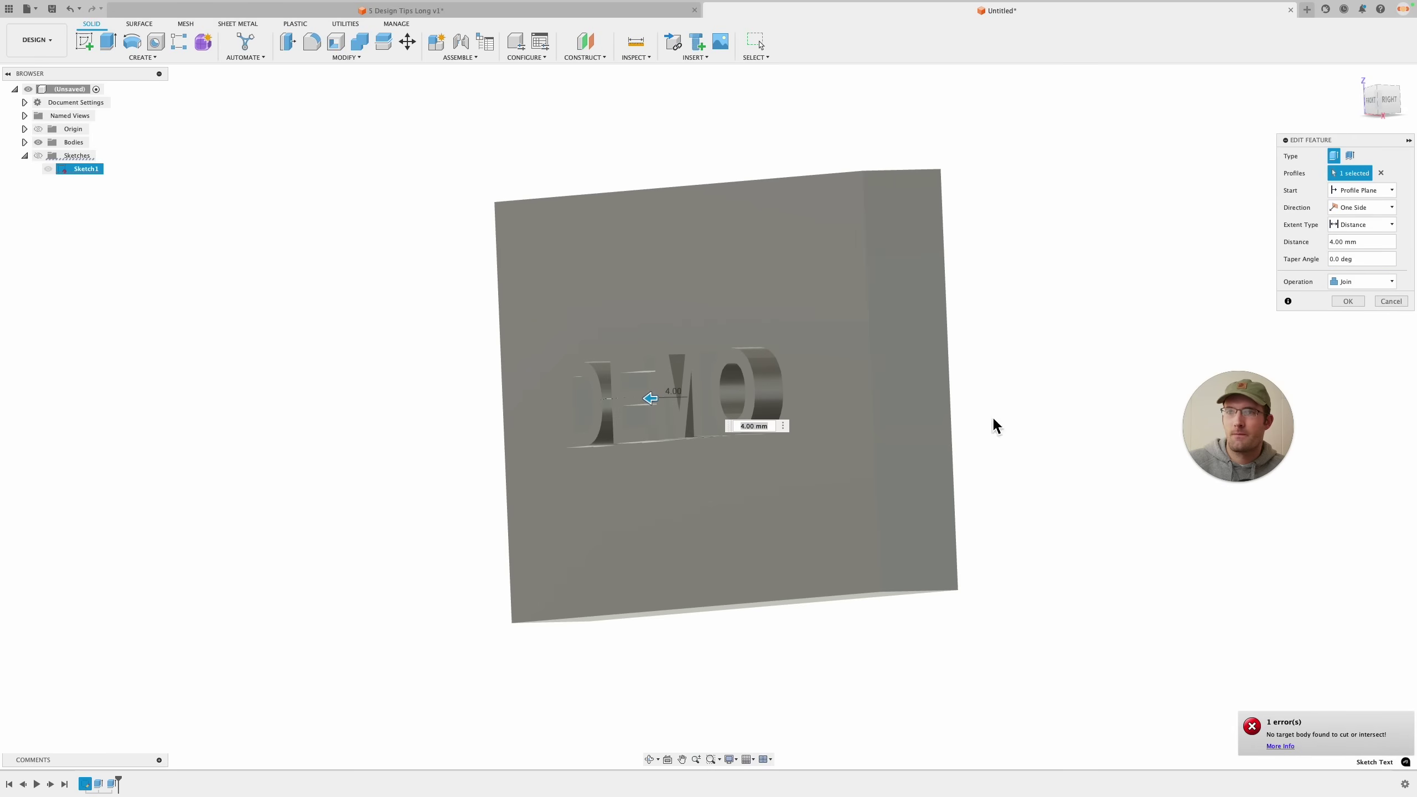
mouse_move(650, 397)
left_mouse_down()
mouse_move(691, 407)
mouse_move(676, 407)
left_mouse_up()
left_click(1352, 302)
middle_click_drag(1186, 297, 1163, 354, "shift")
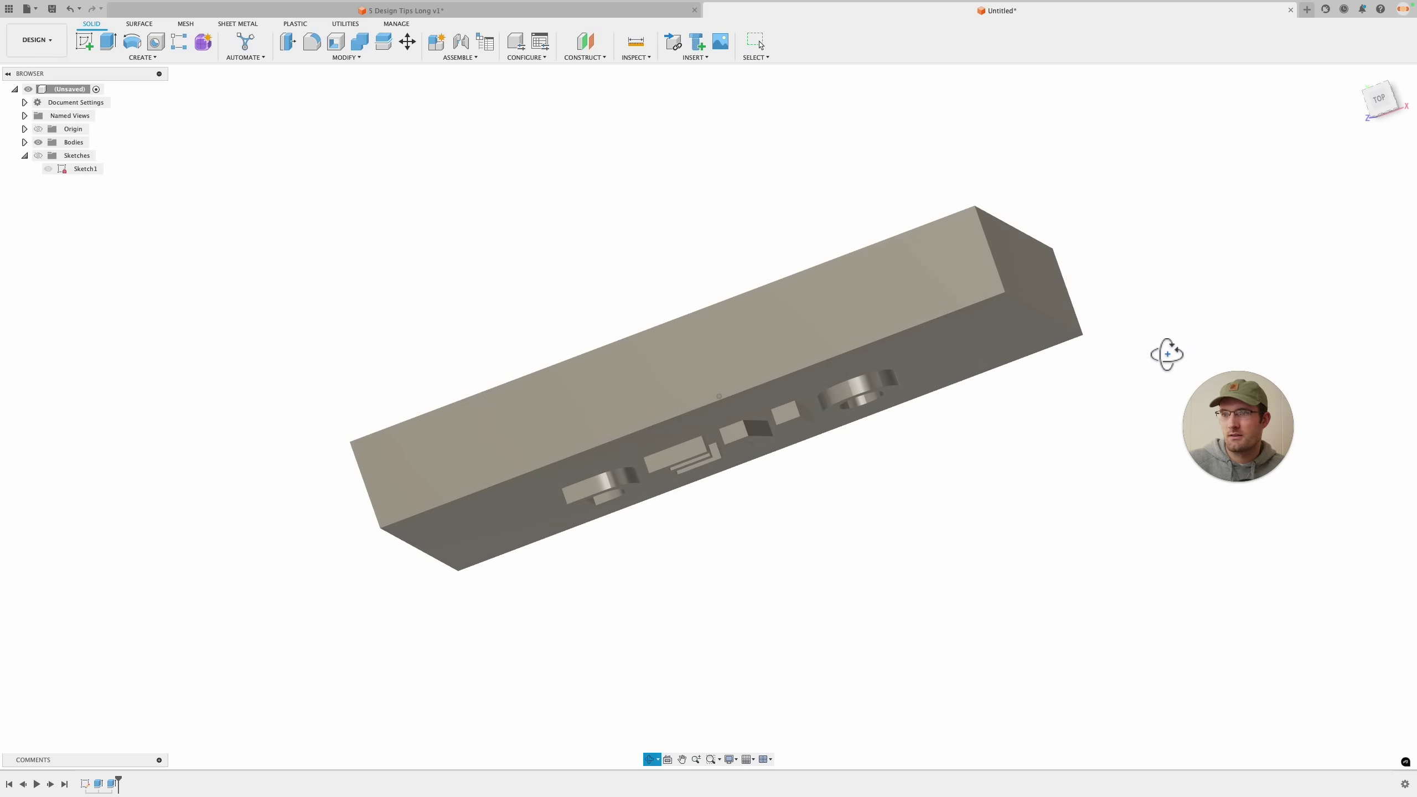
middle_click_drag(968, 453, 932, 380, "shift")
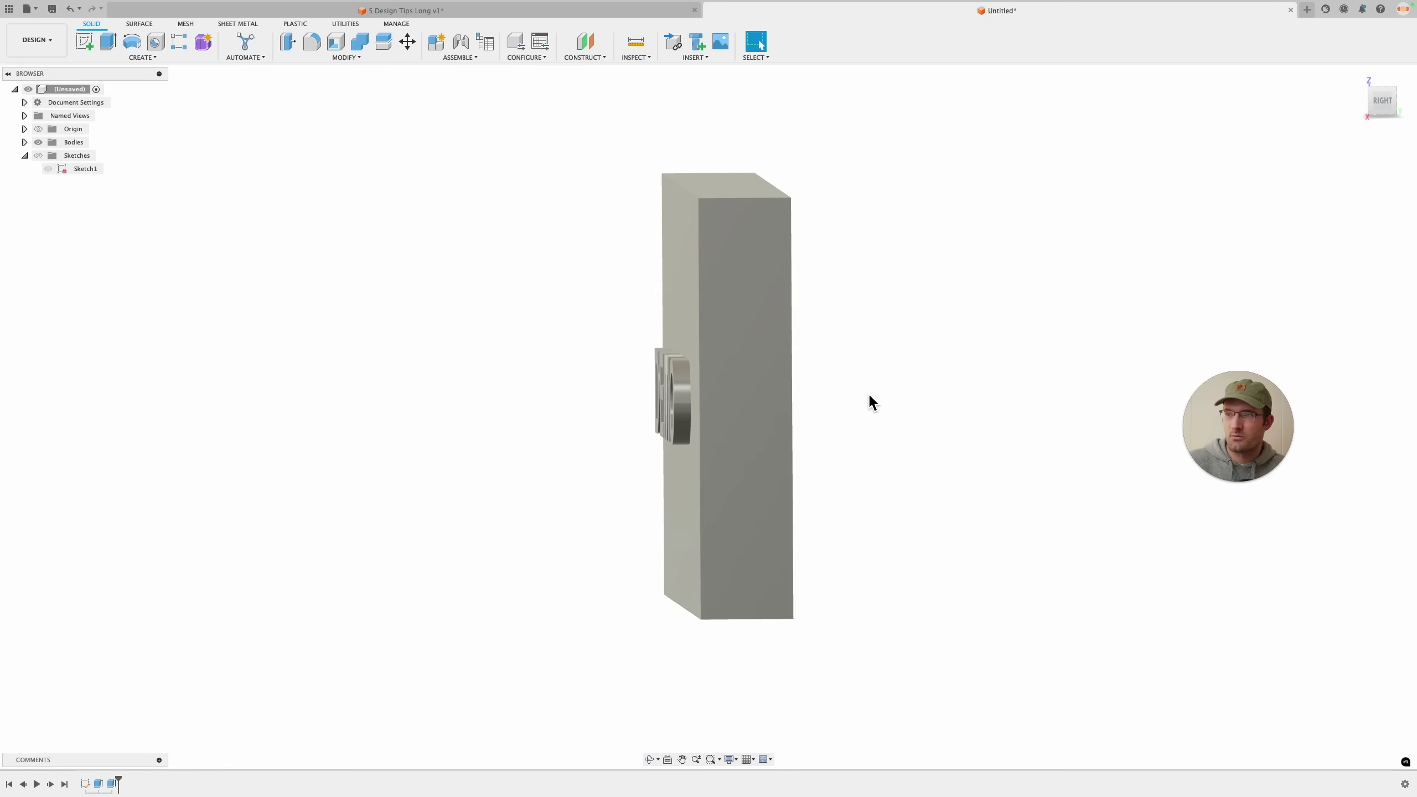
middle_click_drag(865, 399, 894, 402, "shift")
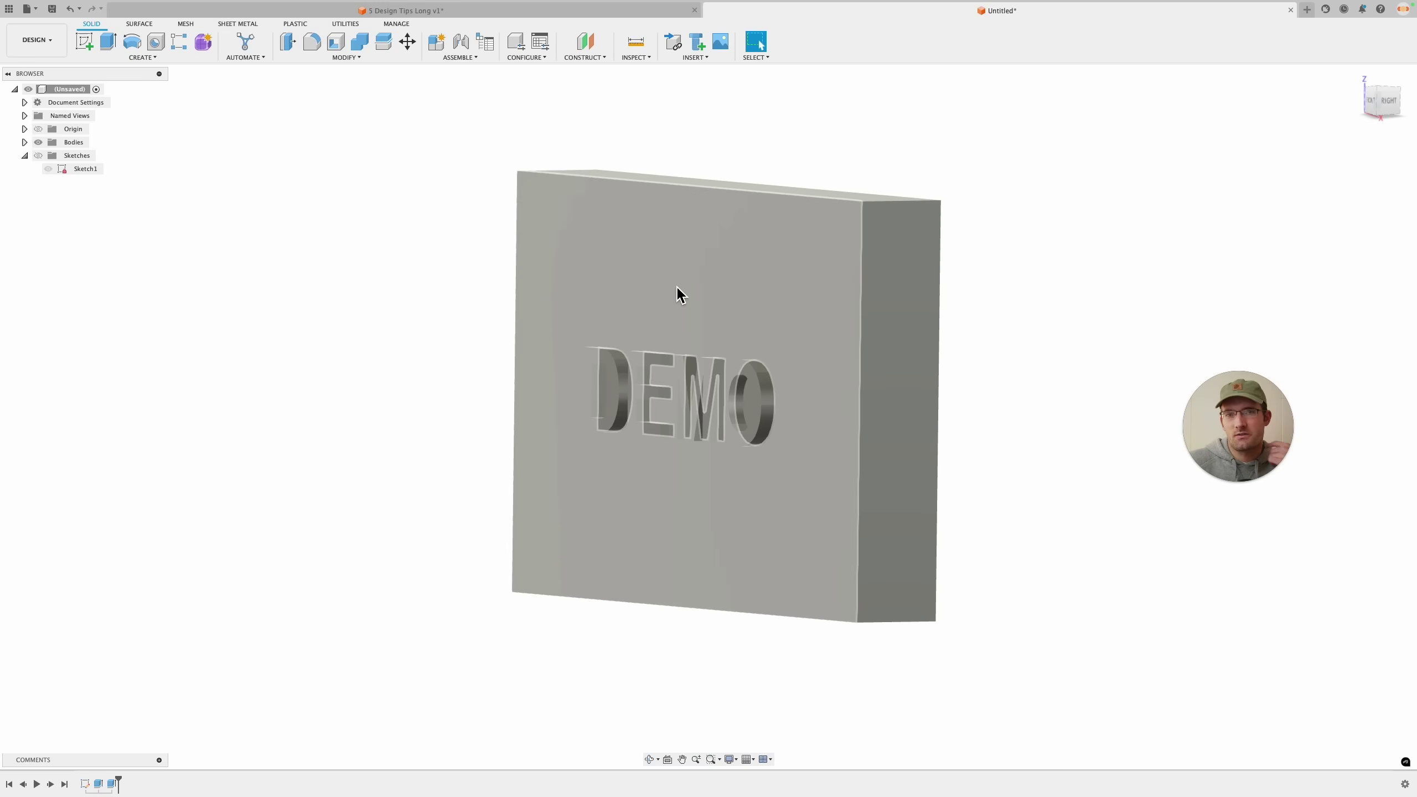
middle_click_drag(780, 286, 728, 260, "shift")
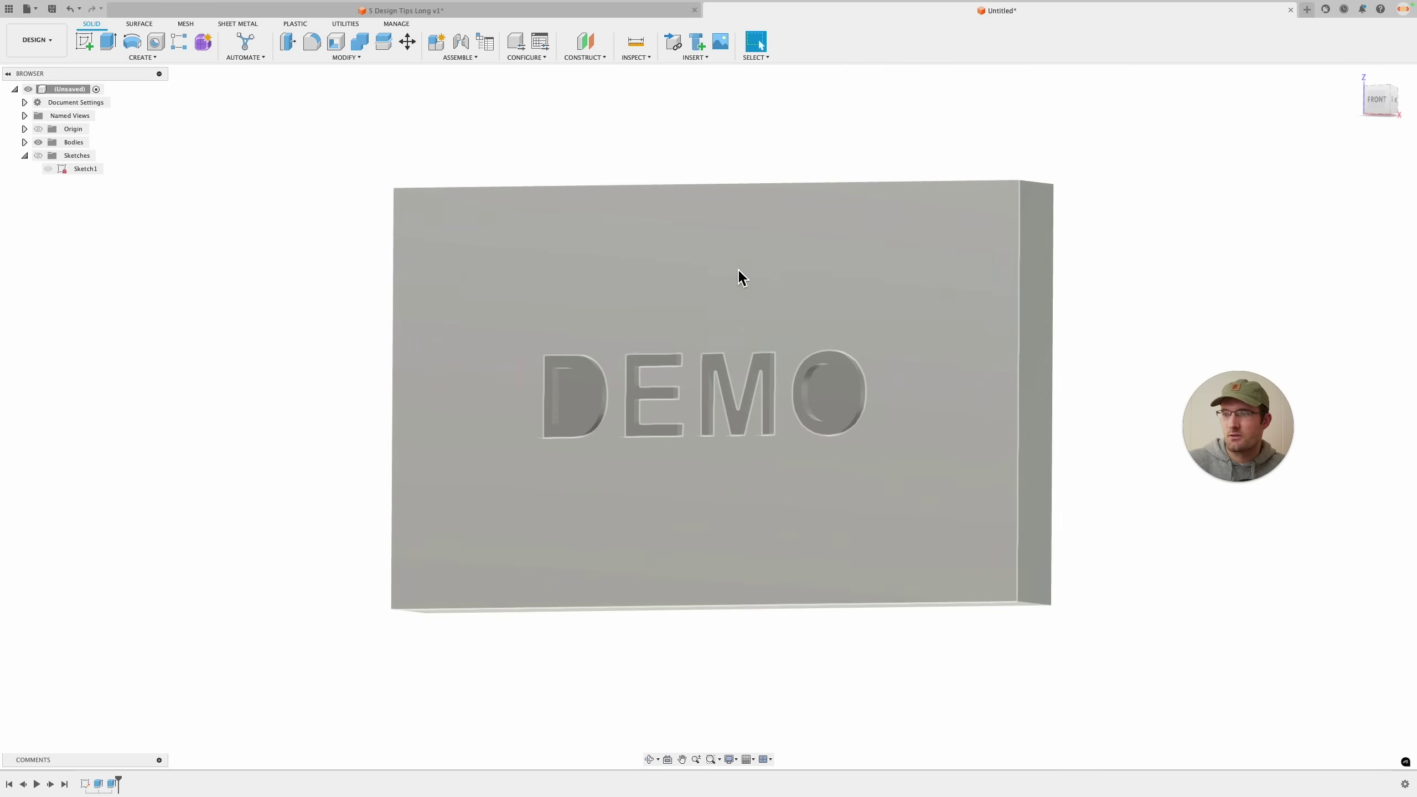
Reopen the plate's sketch and set the DEMO text's height to 5 mm.
scroll(820, 447, "down", 3)
middle_click_drag(887, 657, 816, 678, "shift")
right_click(85, 783)
left_click(139, 663)
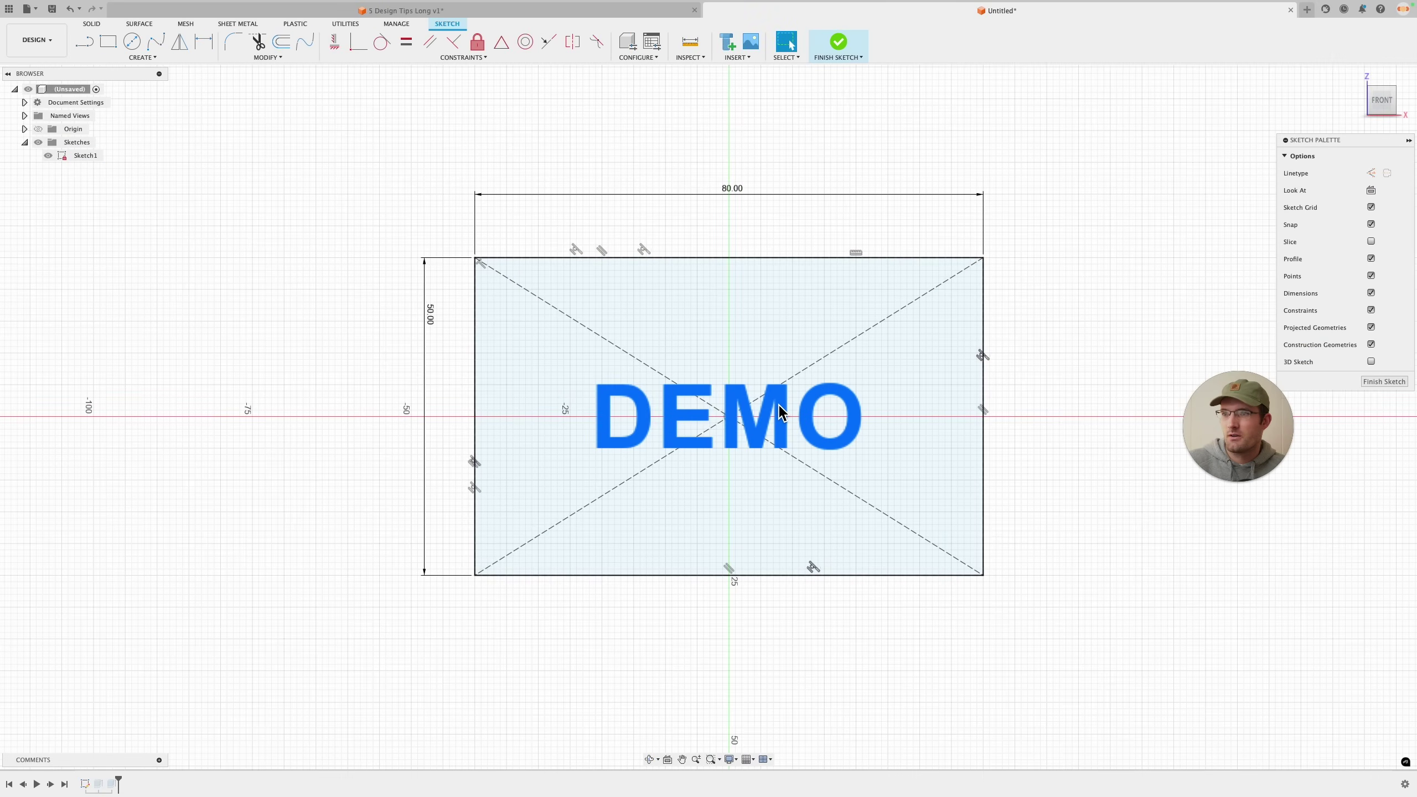
double_click(781, 416)
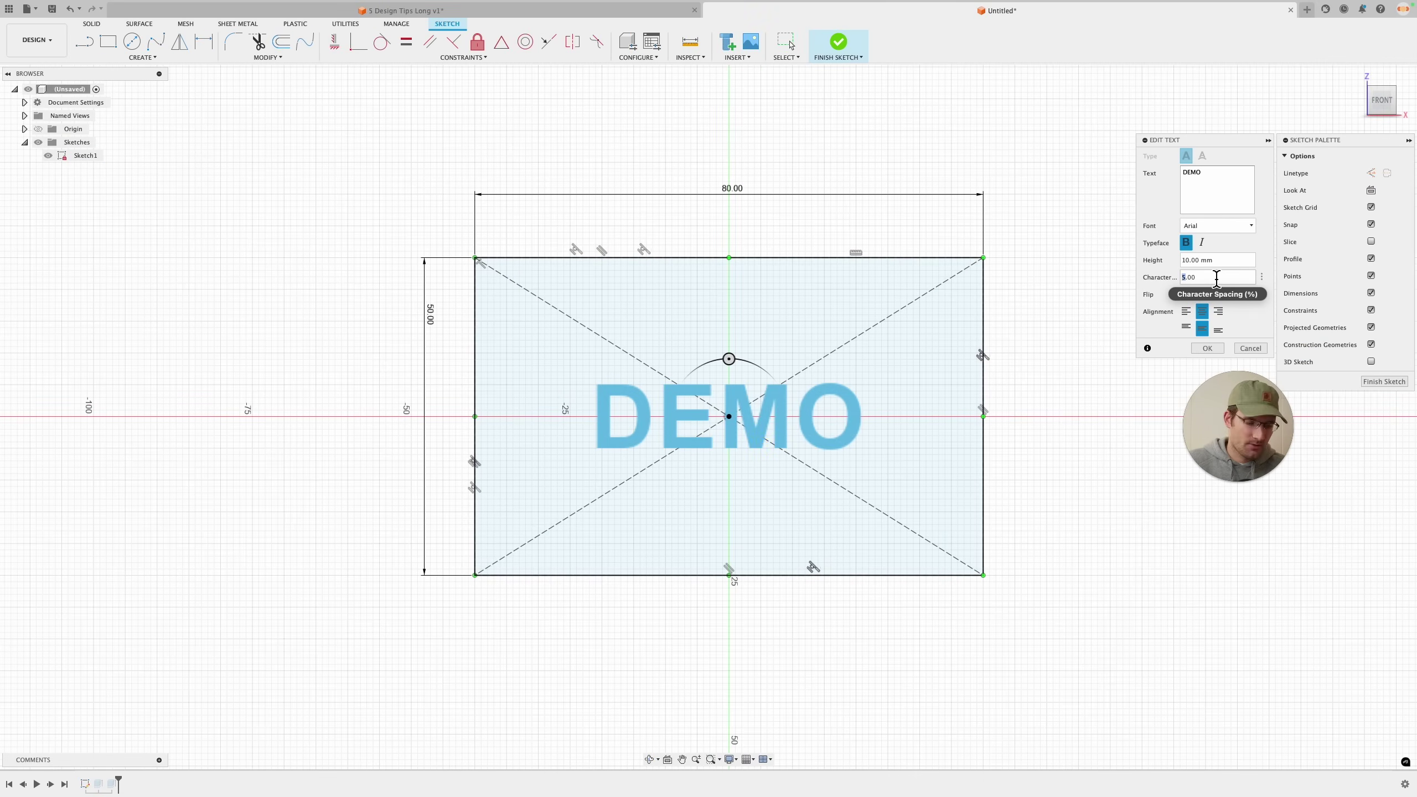
scroll(702, 443, "up", 5)
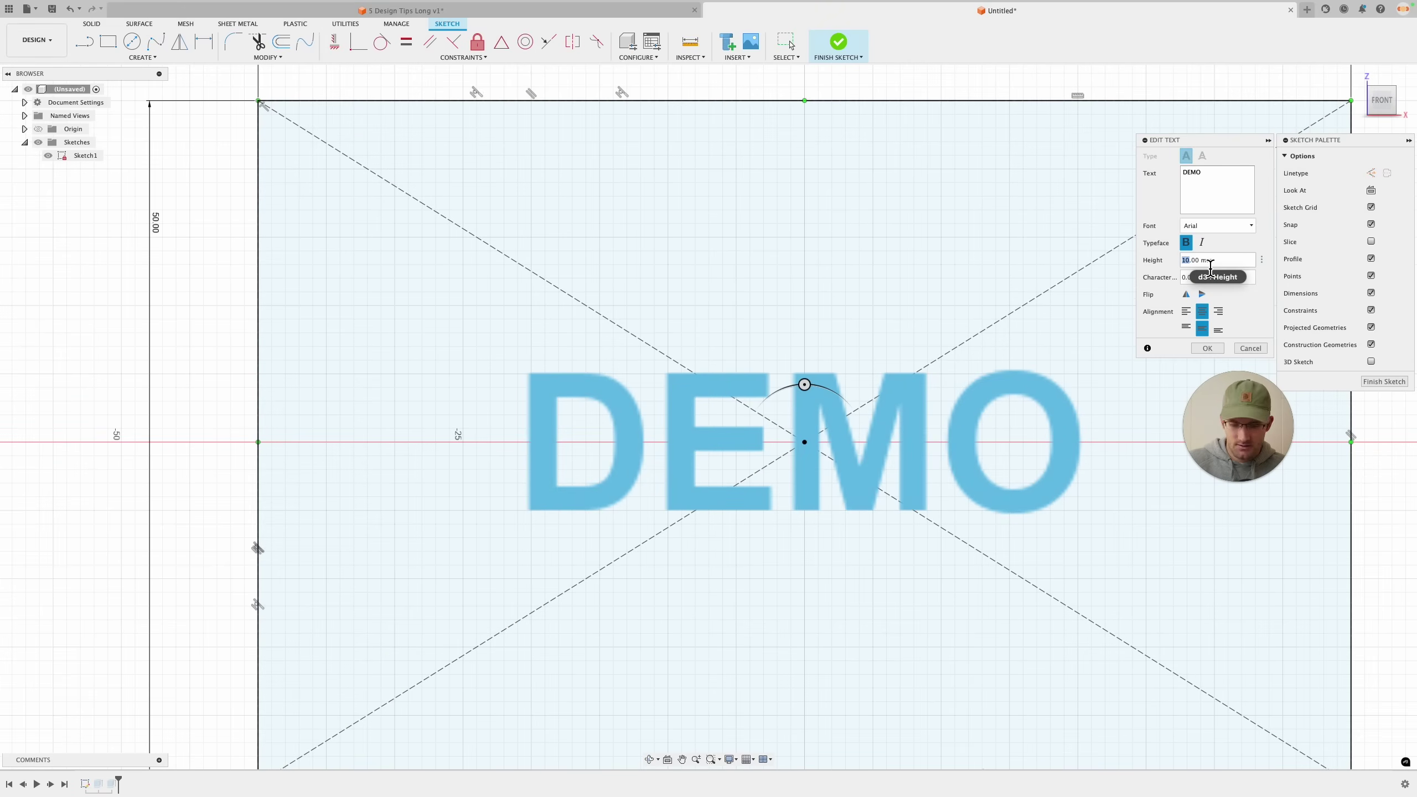
type("5")
scroll(909, 445, "up", 8)
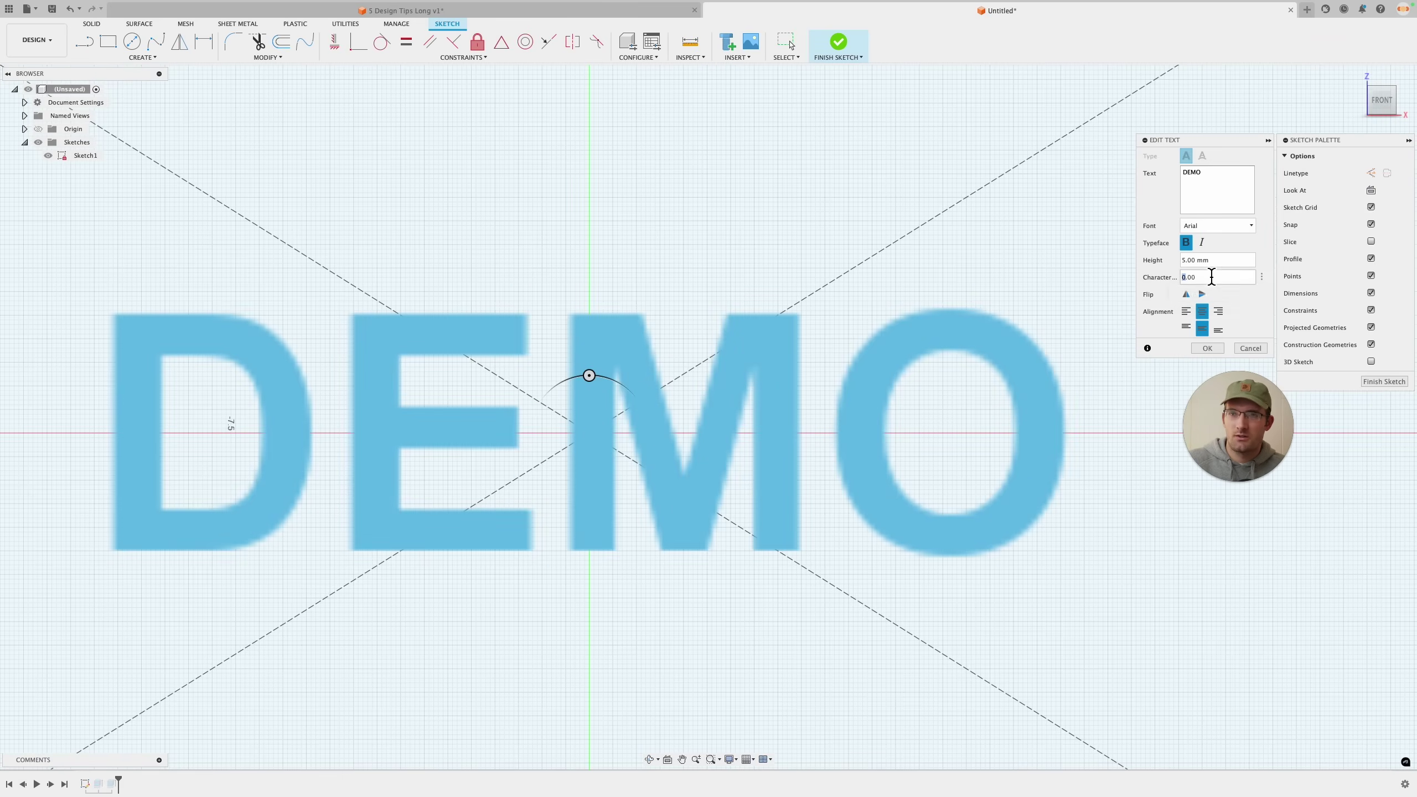
Set the DEMO text's character spacing to 5 and its height to 10 mm, and finish the sketch.
type("5")
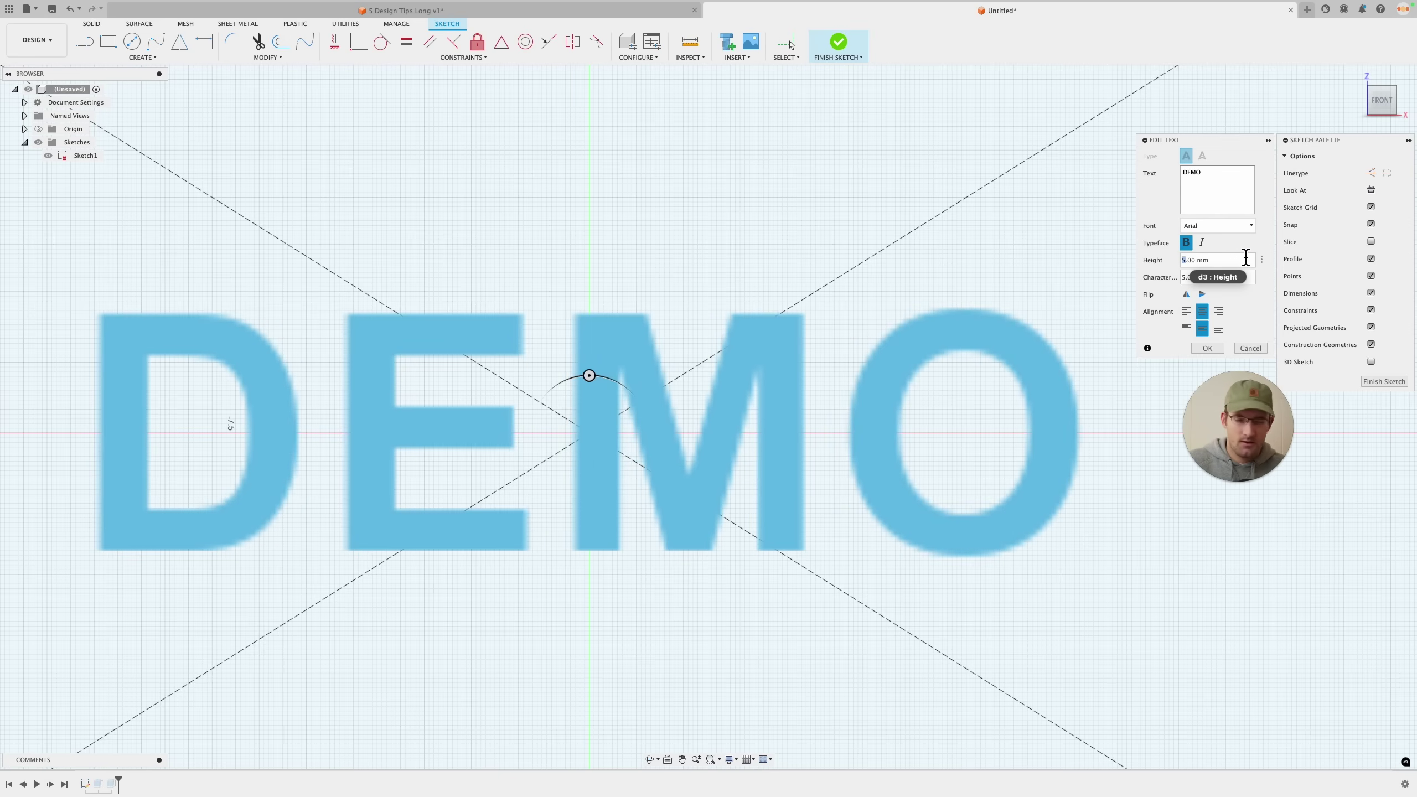
type("10")
scroll(777, 363, "down", 5)
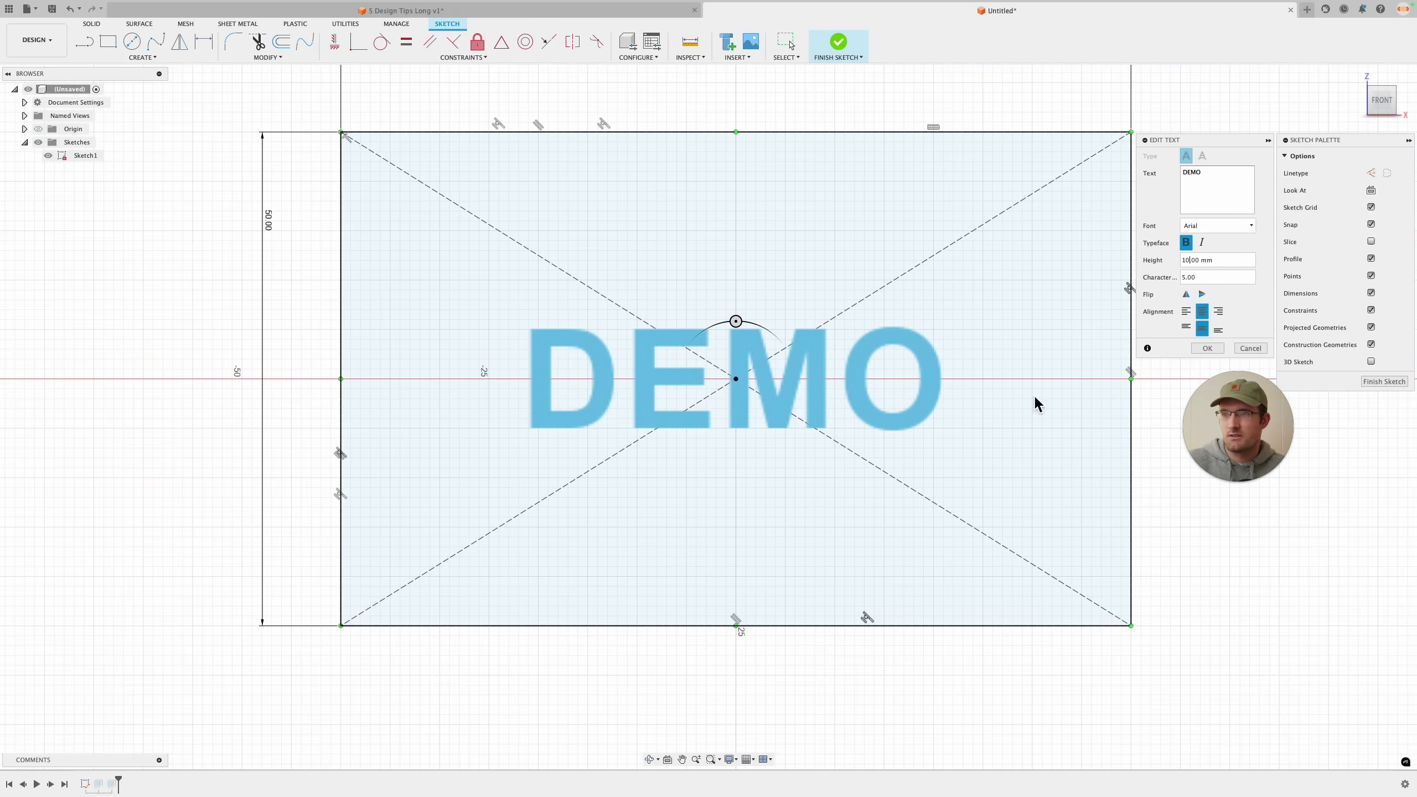
left_click(1206, 348)
scroll(1087, 398, "down", 3)
left_click(1377, 382)
Edit the DEMO text extrusion to a distance of -0.4 mm with the Cut operation to engrave the plate's front face.
middle_click_drag(1201, 336, 1166, 346, "shift")
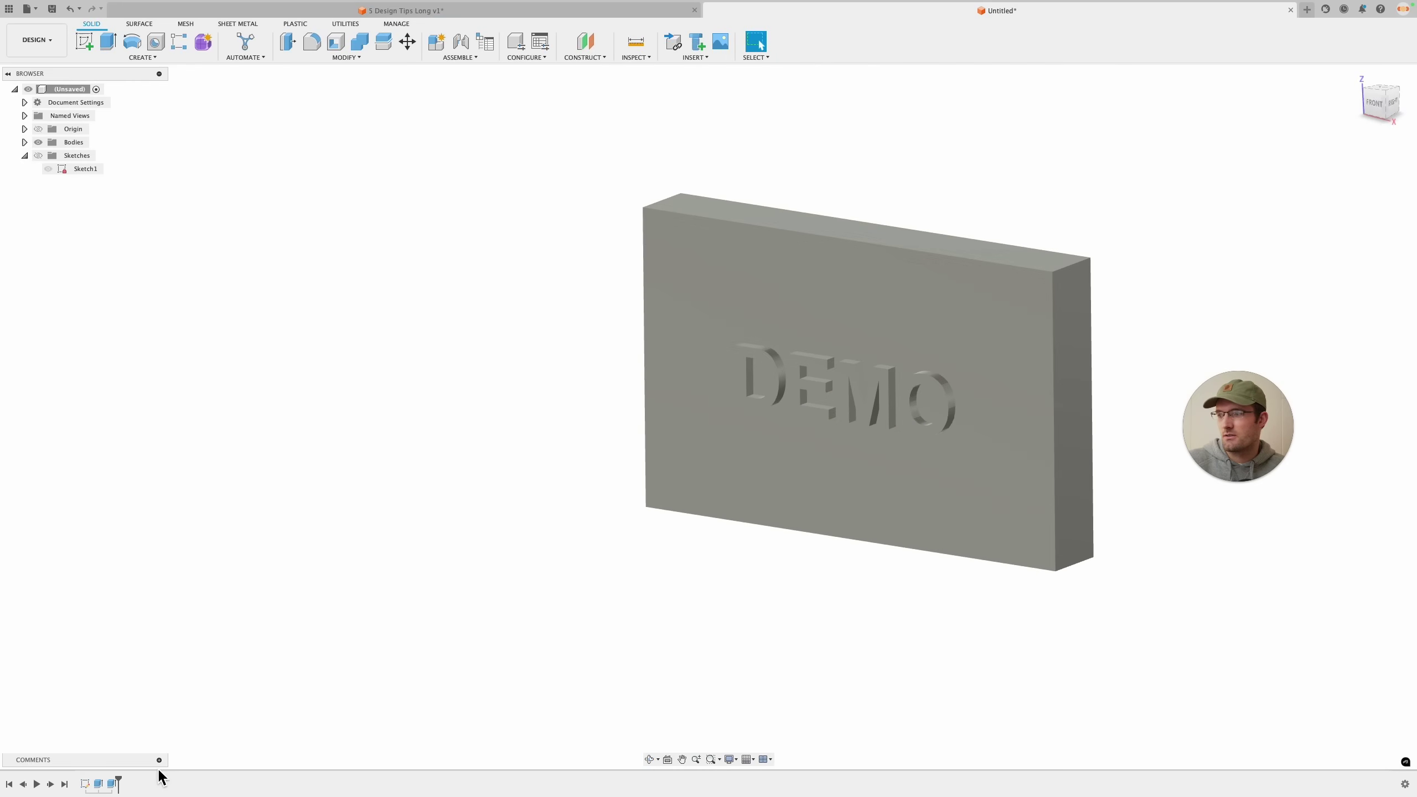
right_click(113, 784)
left_click(181, 676)
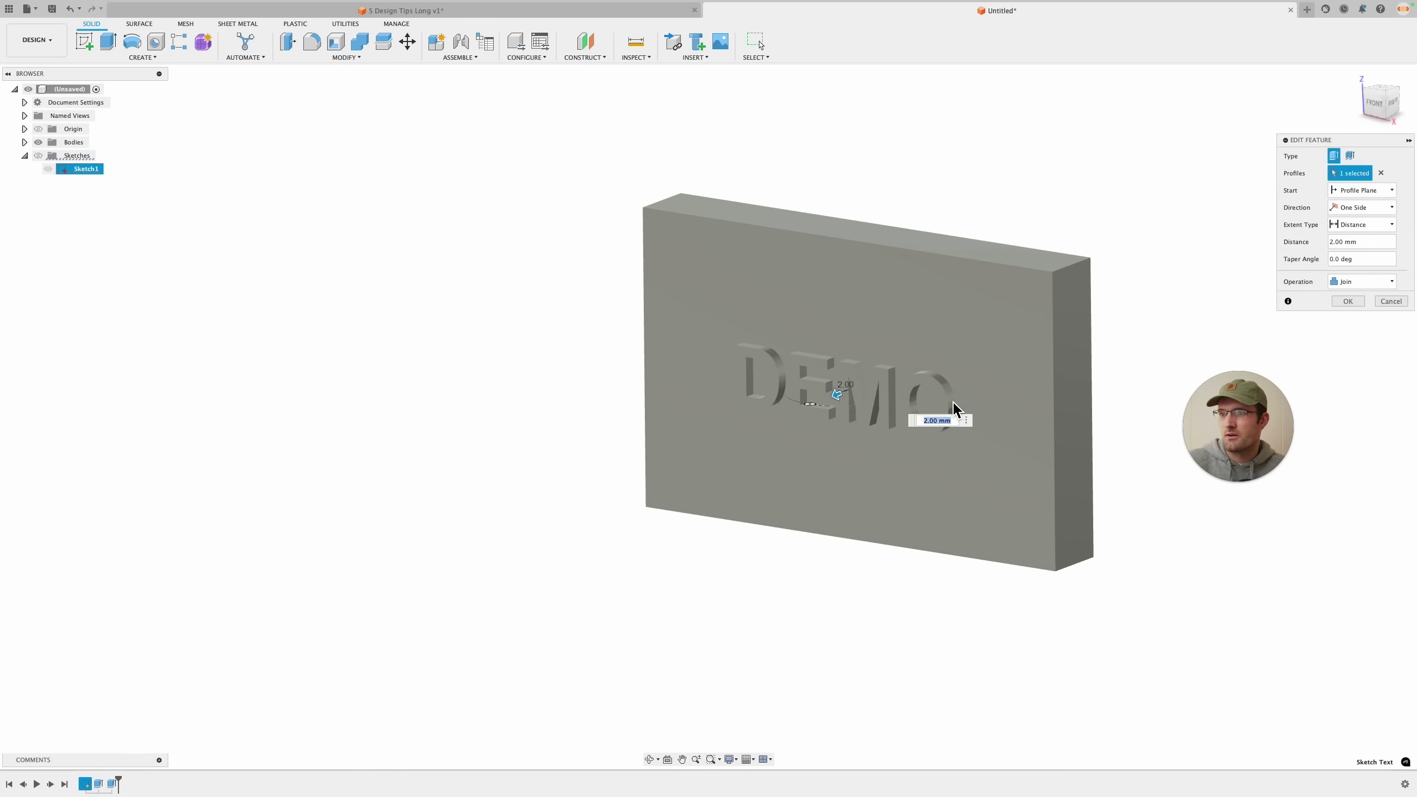
type("-")
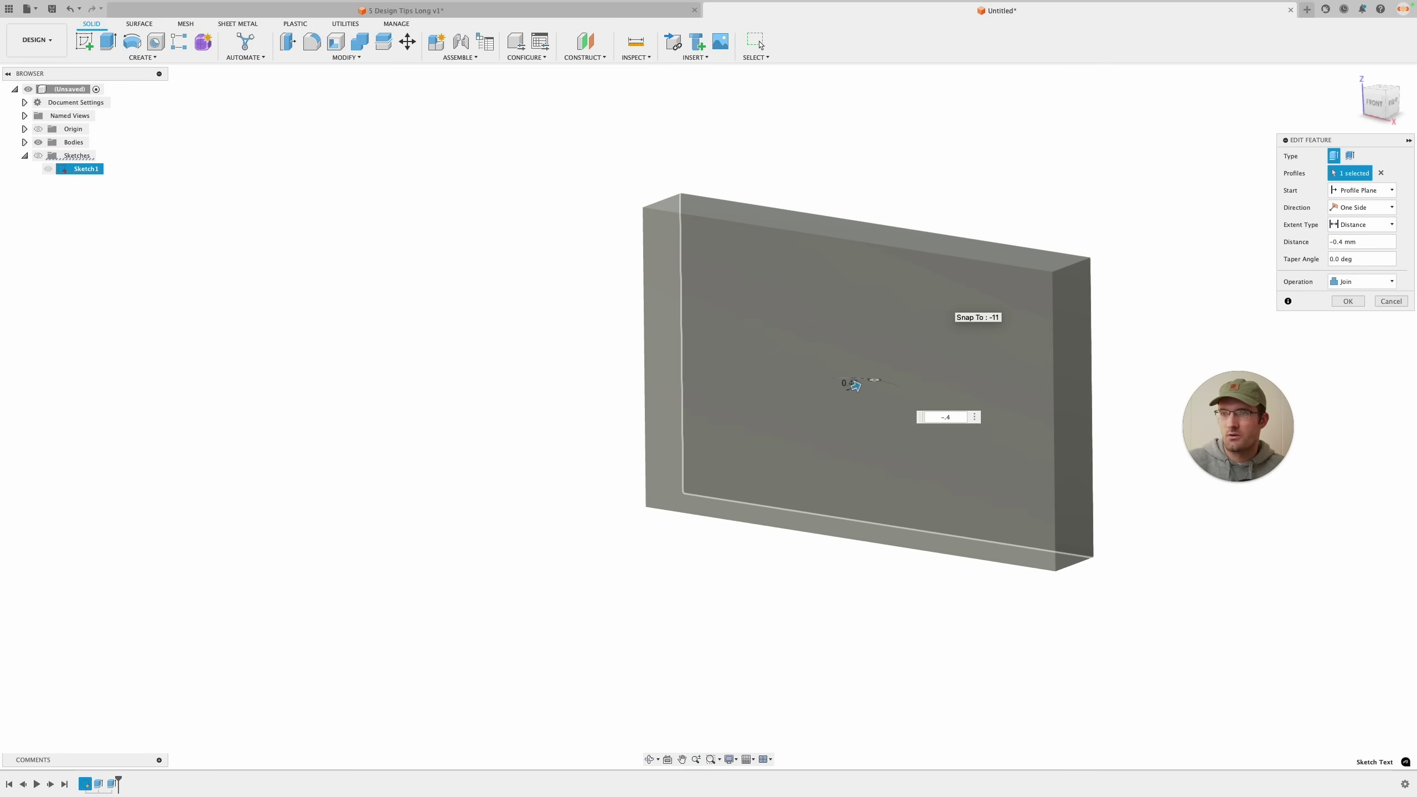
type(".4")
left_click(1355, 281)
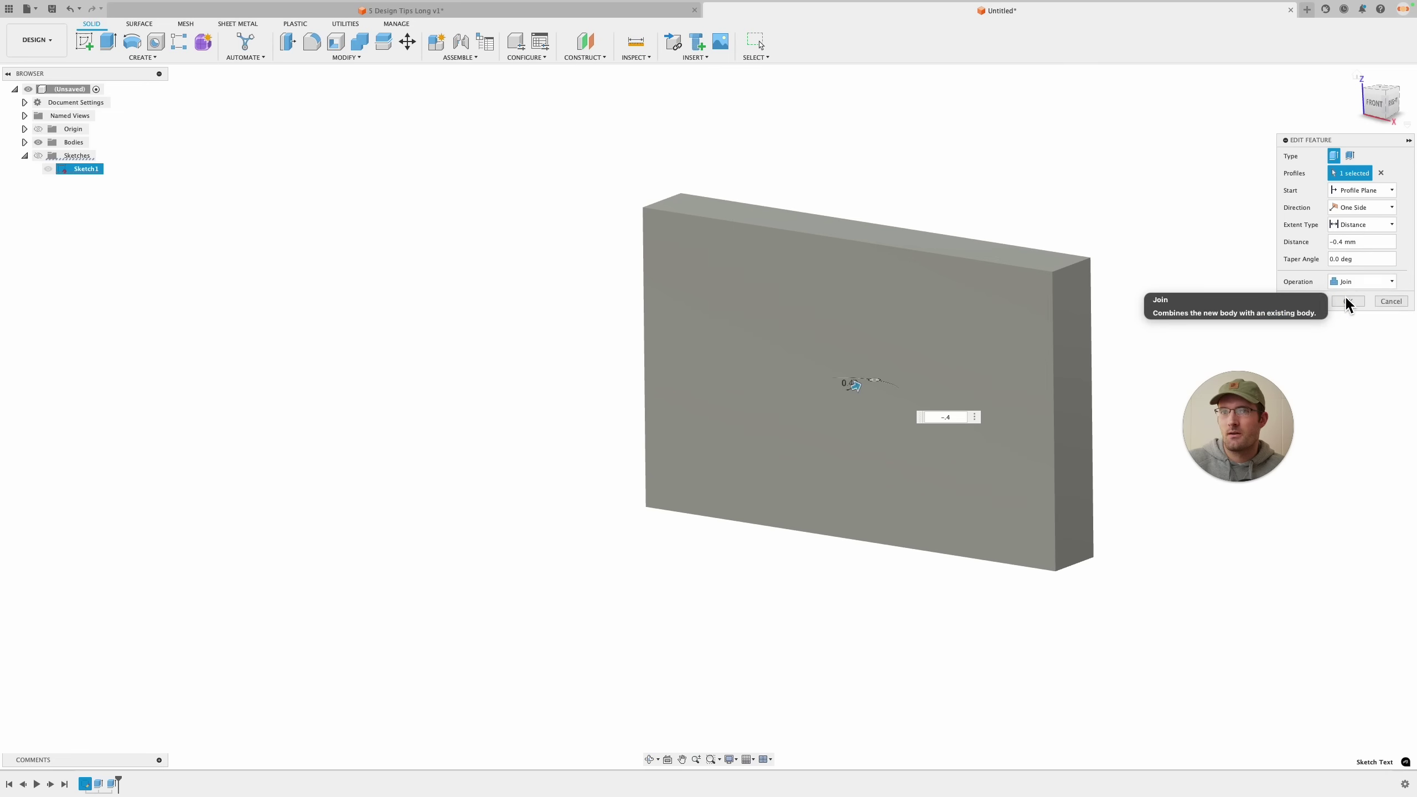
left_click(1353, 317)
left_click(1352, 284)
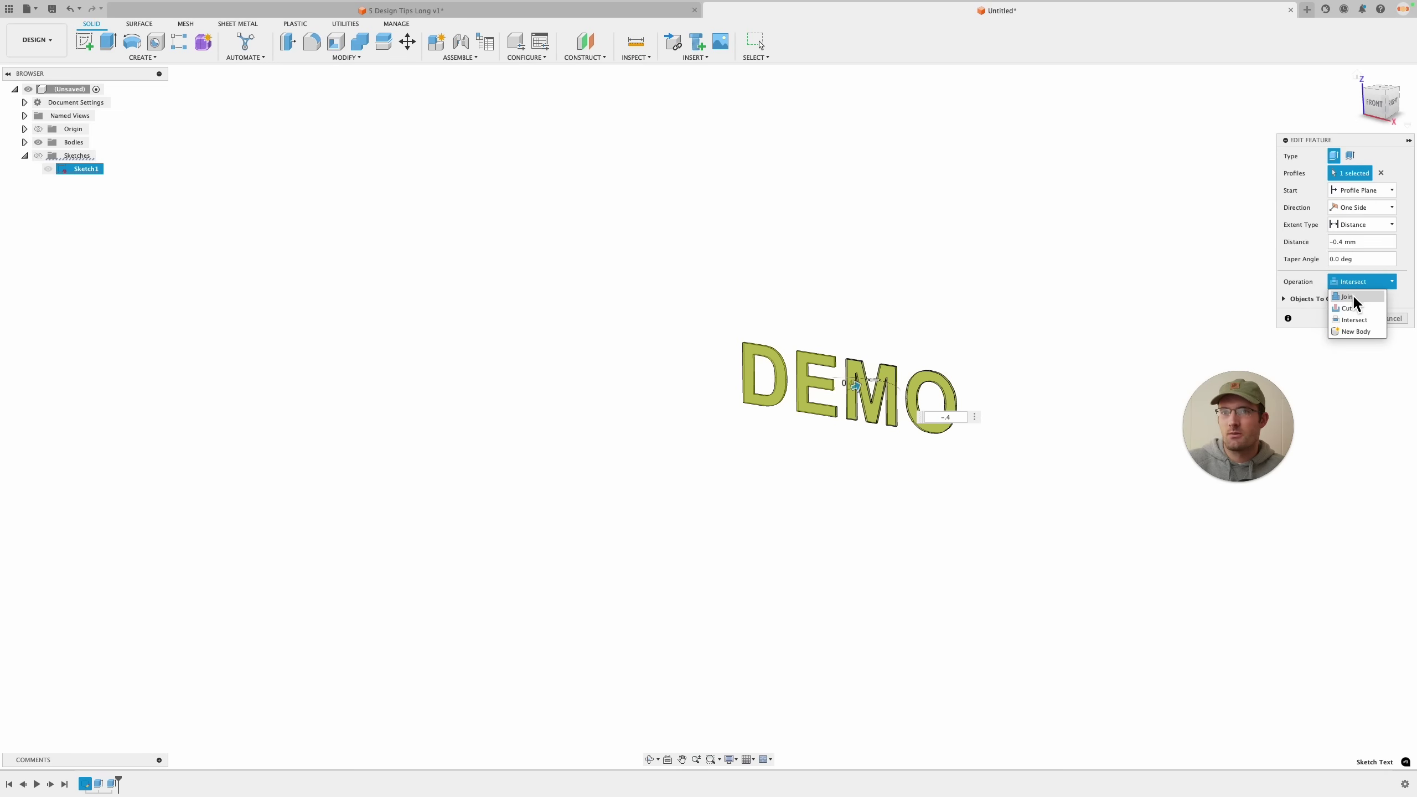
left_click(1353, 308)
left_click(1351, 317)
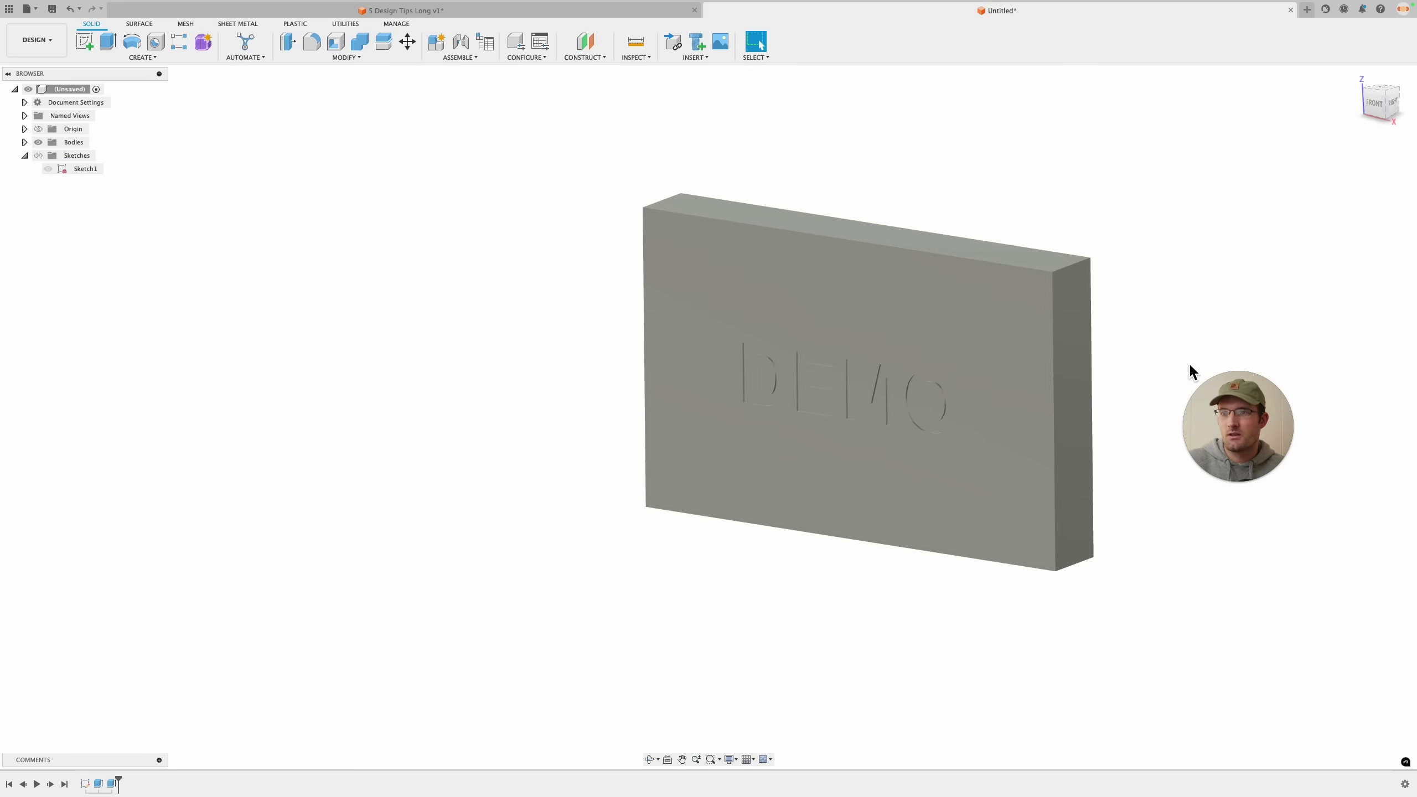
scroll(733, 401, "up", 5)
middle_click_drag(882, 392, 837, 357, "shift")
scroll(800, 381, "down", 4)
middle_click_drag(1081, 307, 975, 354, "shift")
scroll(1032, 340, "down", 3)
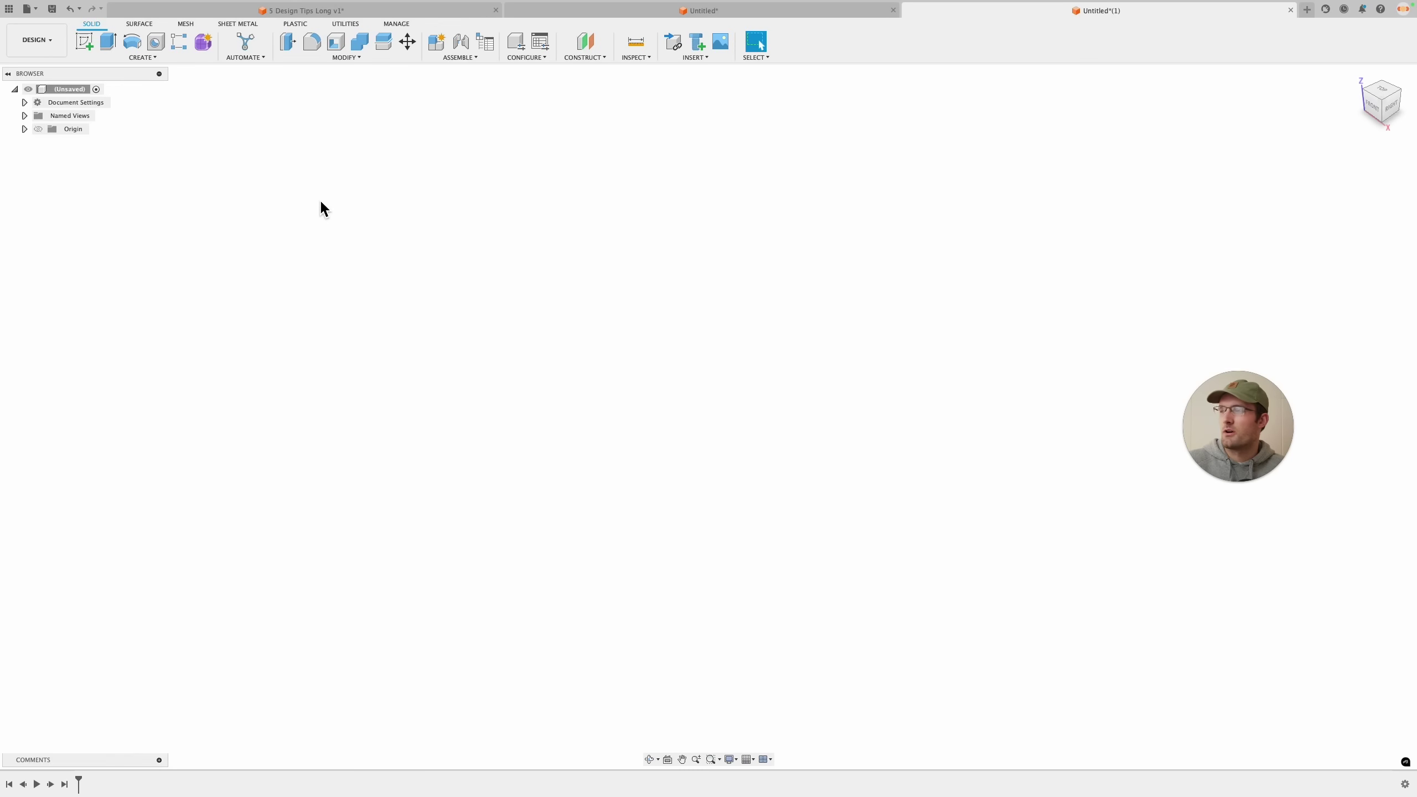
Start a sketch on the front plane of the new design and draw a centre rectangle about 135 mm wide from the origin.
left_click(85, 41)
left_click(742, 401)
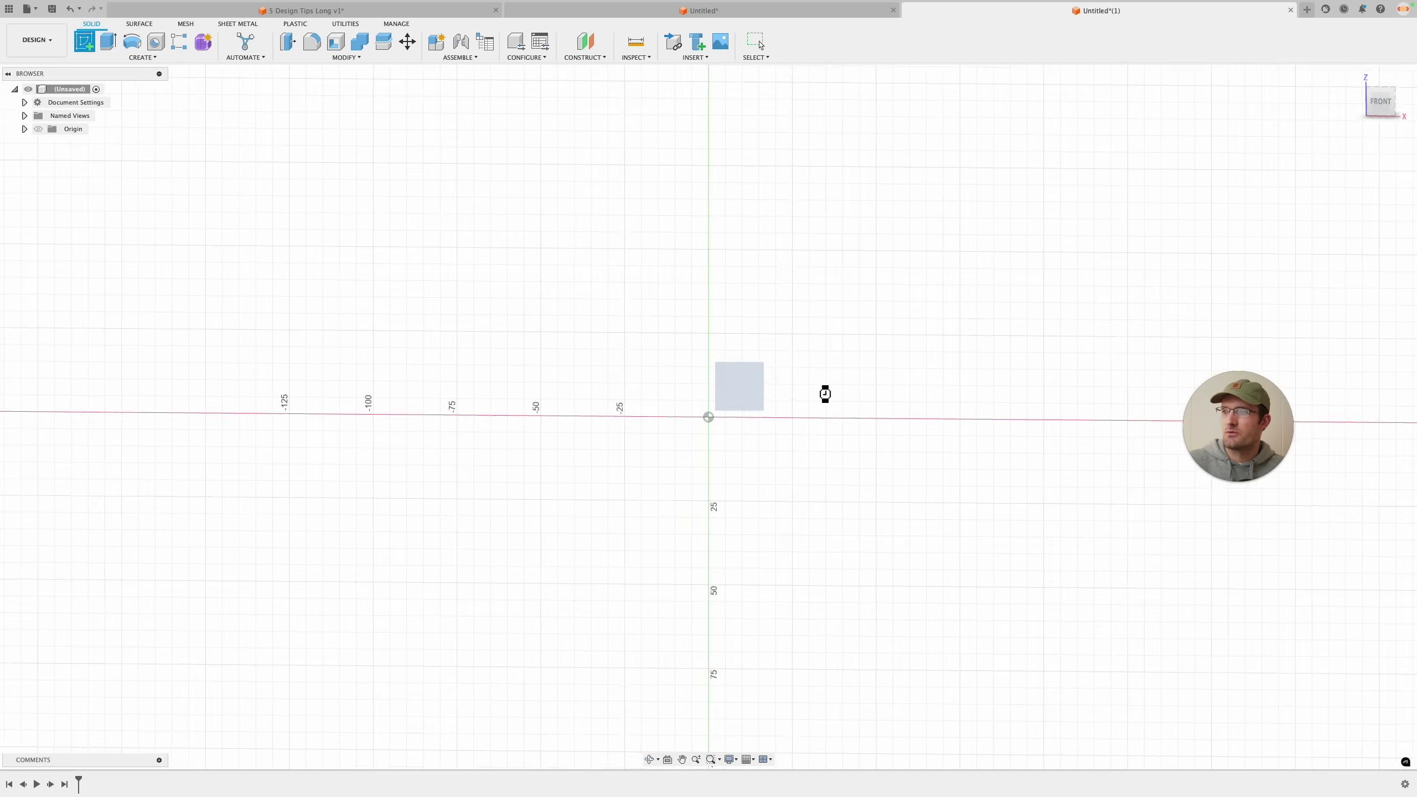
left_click(148, 57)
mouse_move(146, 80)
left_click(226, 115)
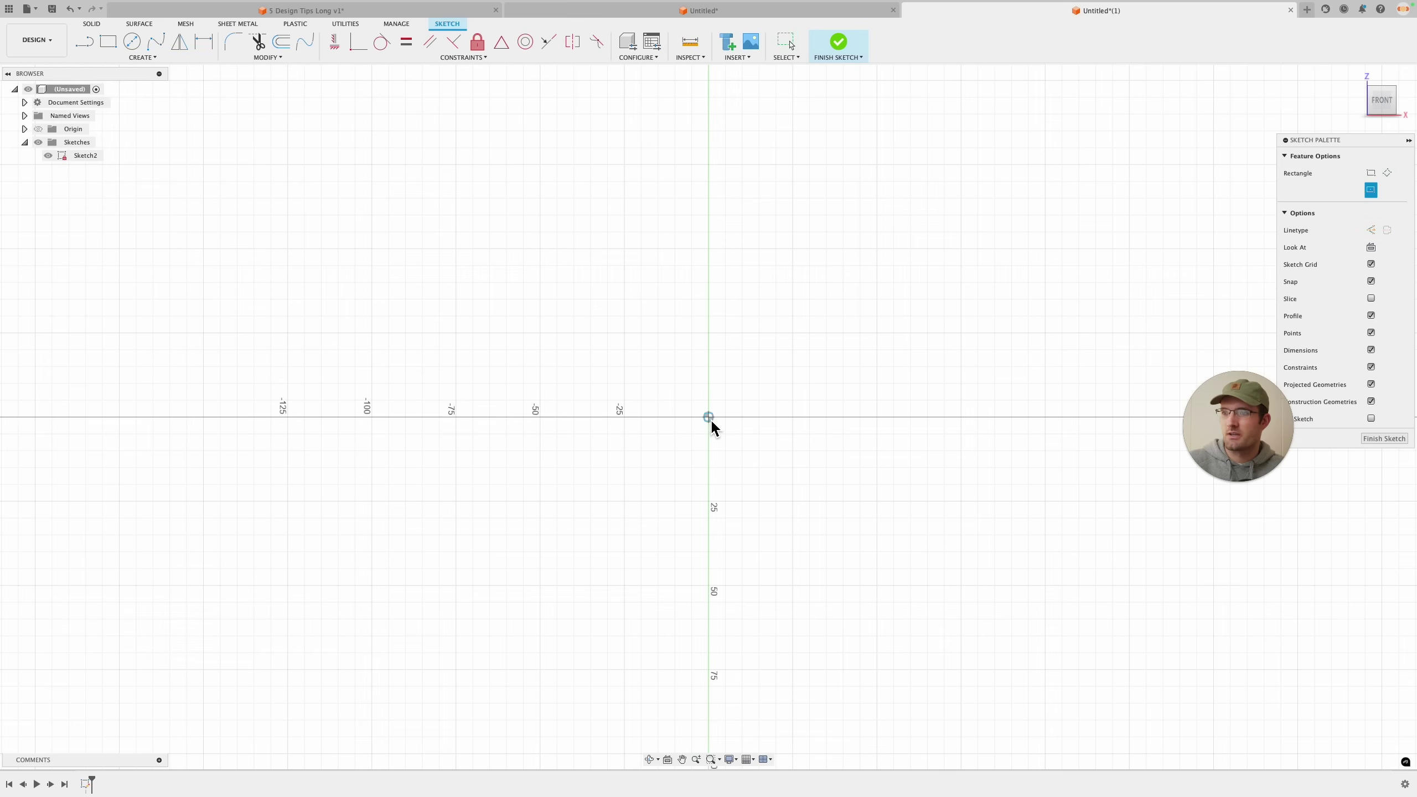
left_click(935, 248)
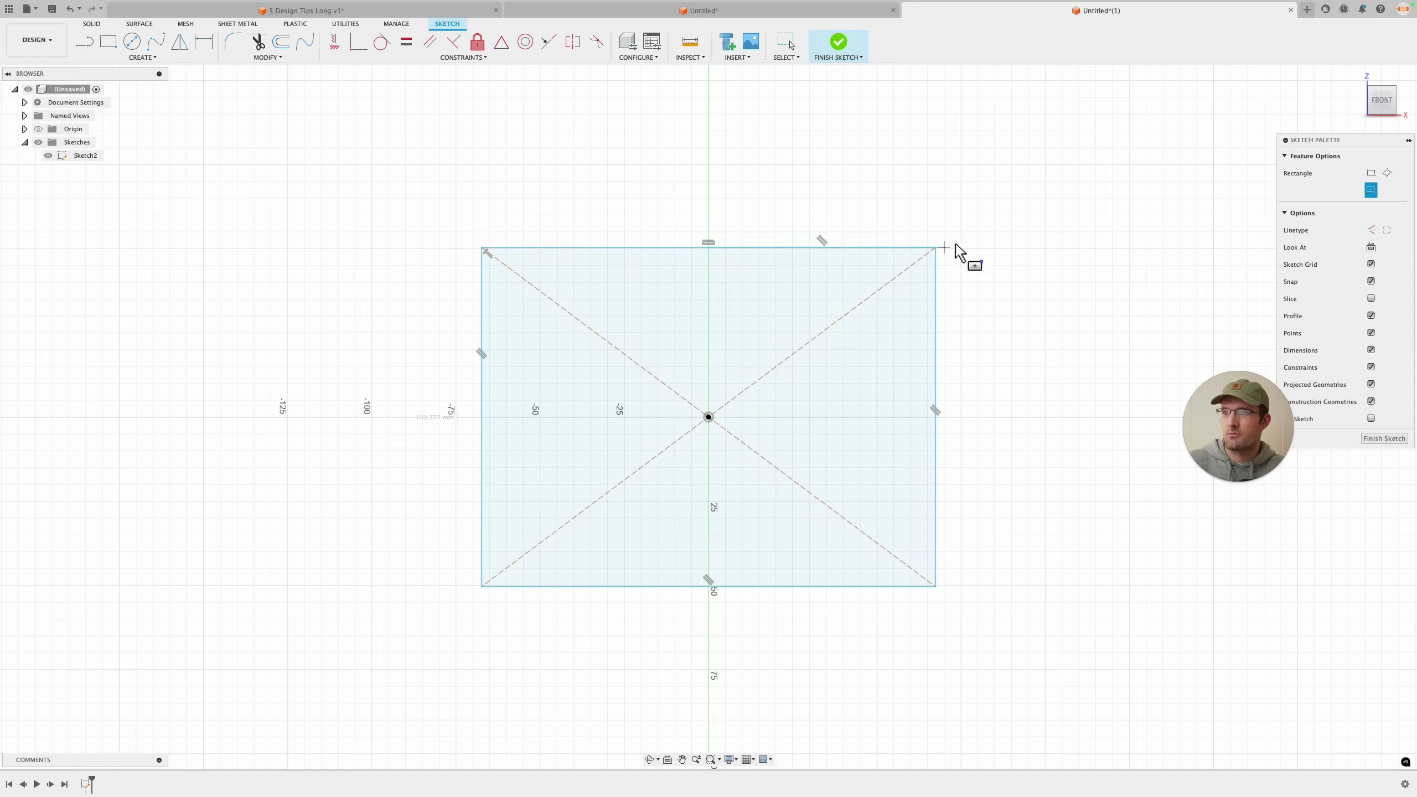
Dimension the rectangle 100 mm wide and 80 mm high, and finish the sketch.
key("d")
left_click(641, 248)
left_click(702, 167)
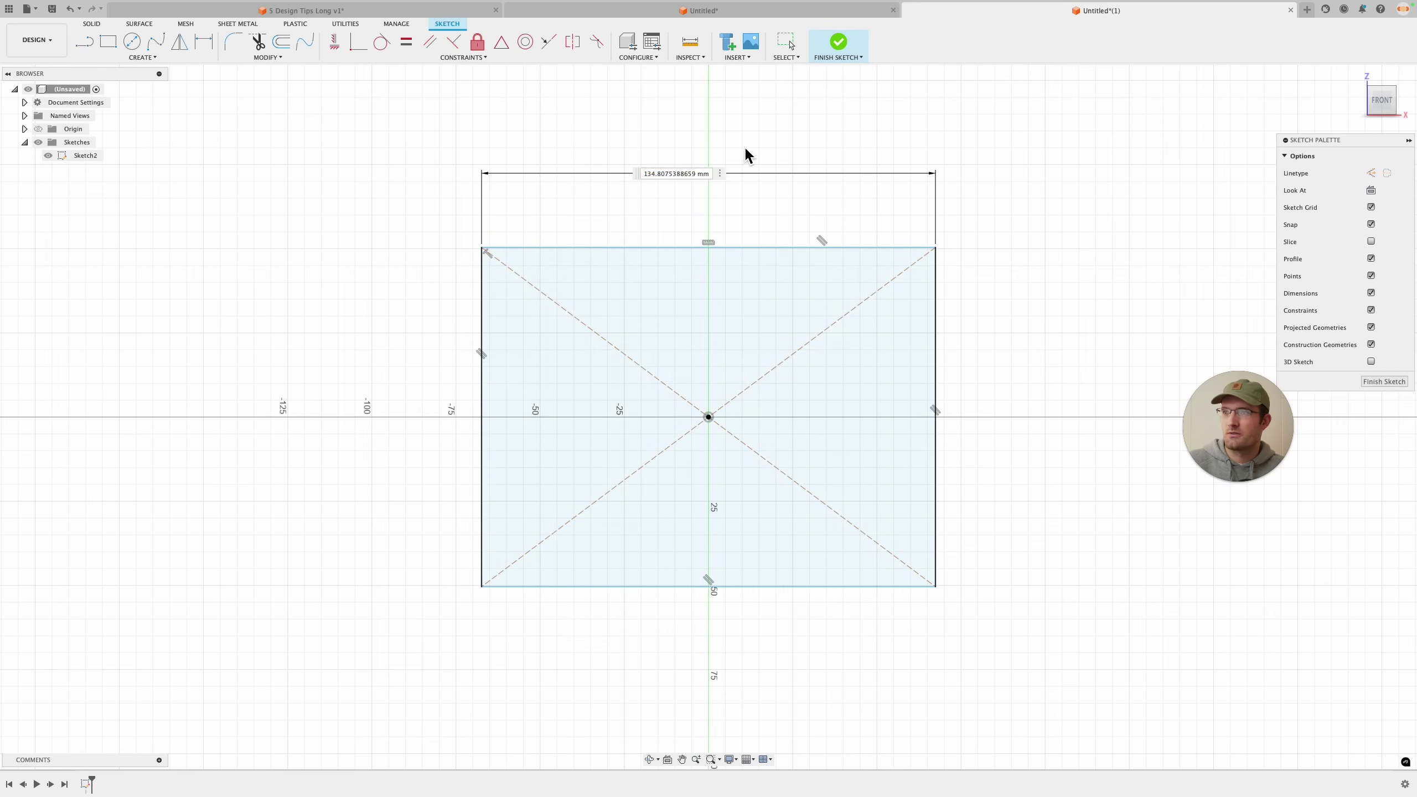
type("100")
key("Return")
key("Escape")
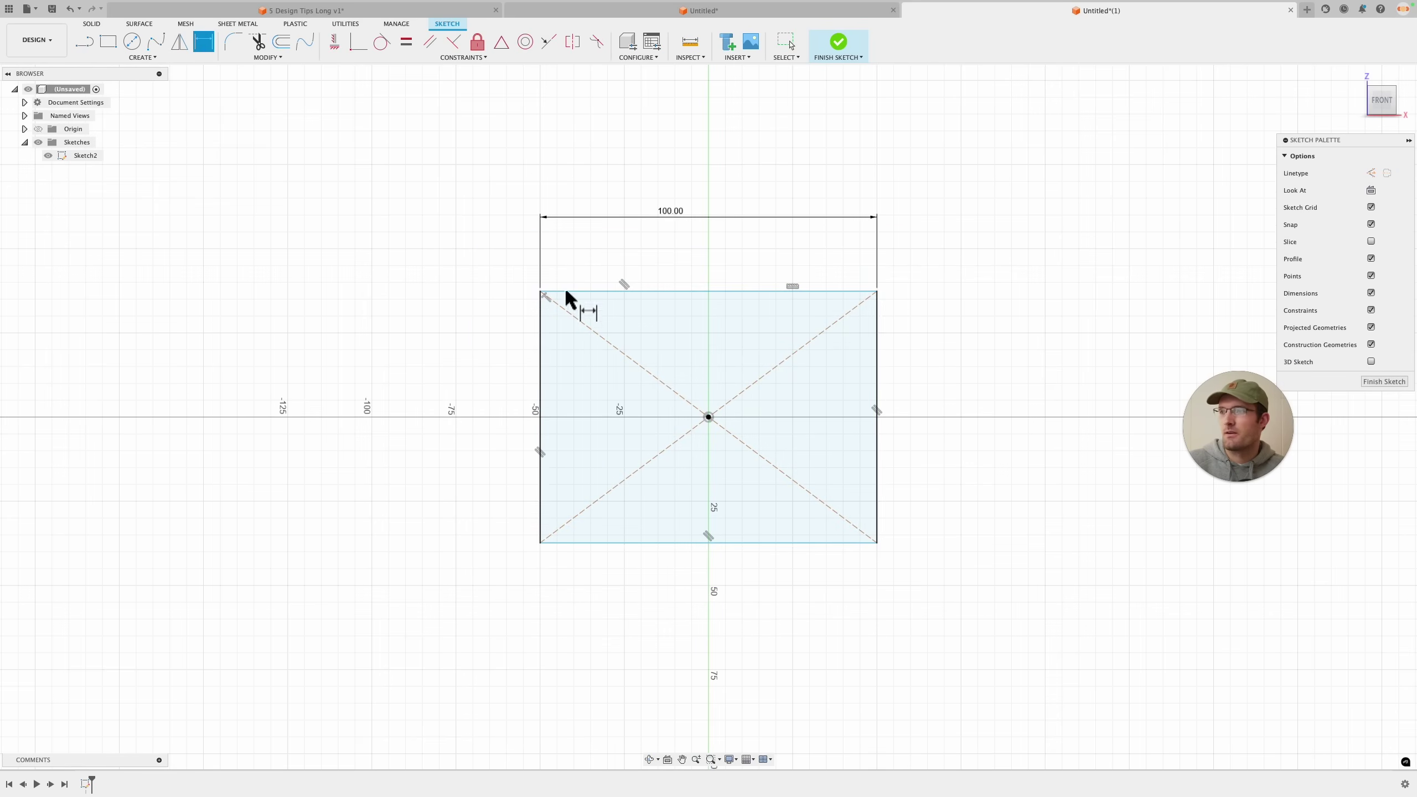
left_click(539, 327)
left_click(504, 330)
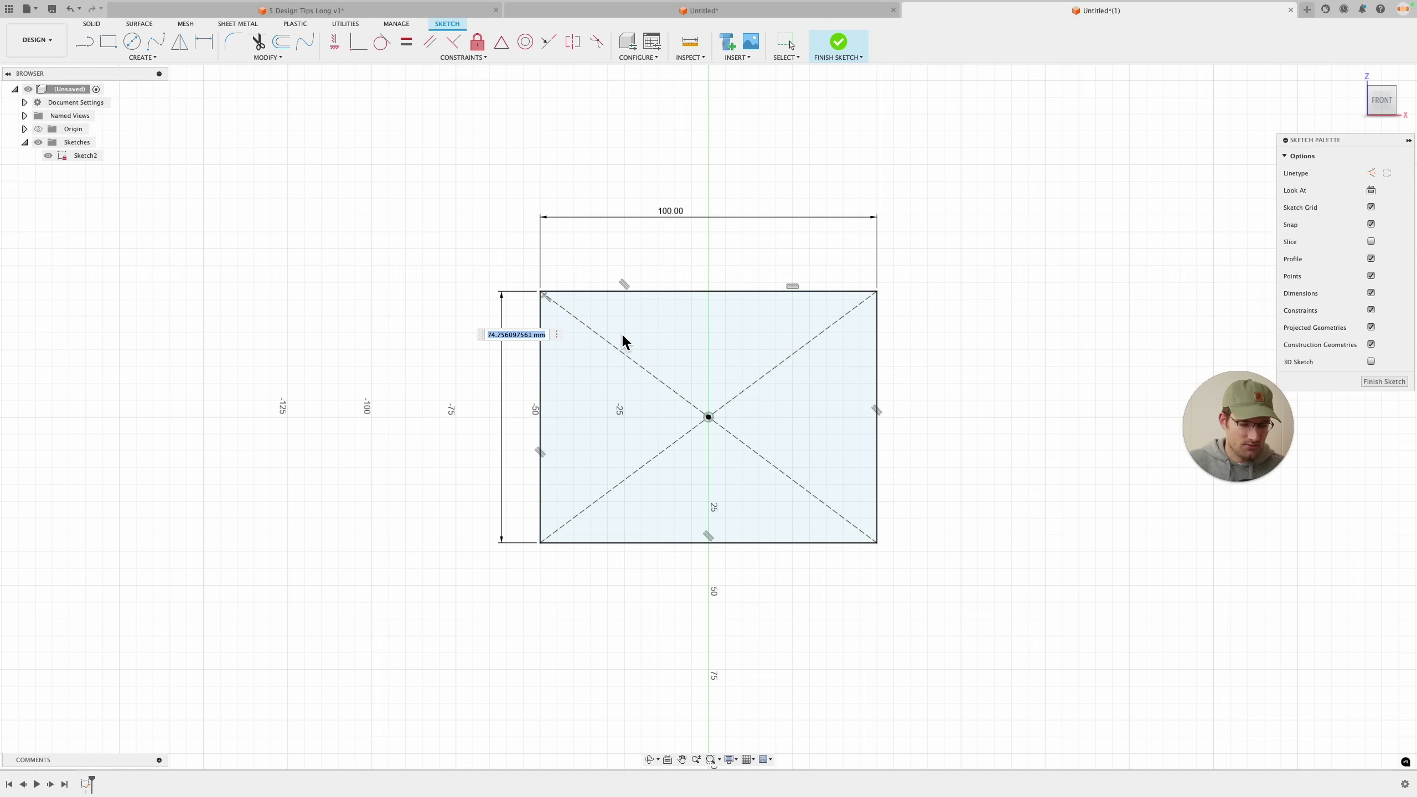
type("80")
key("Return")
key("Escape")
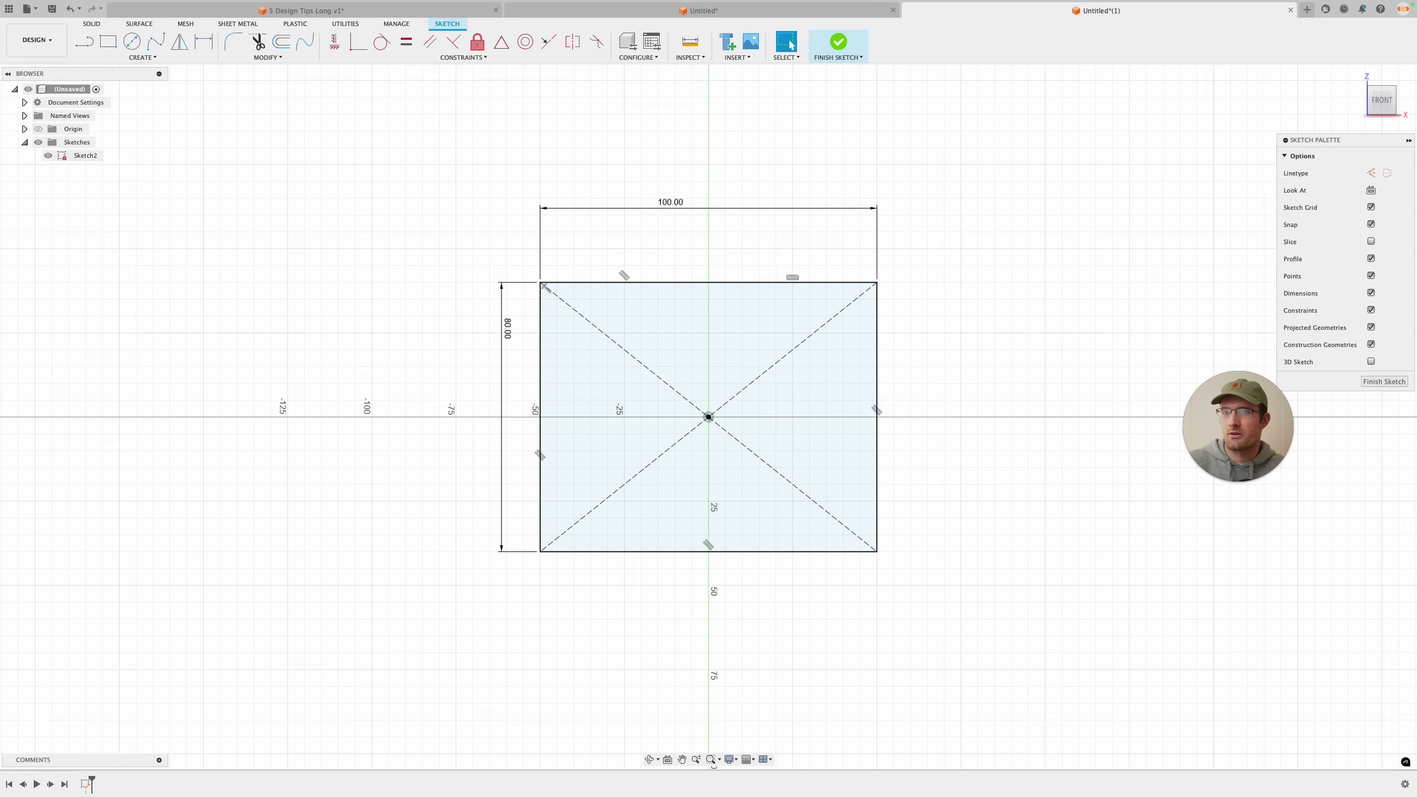
left_click(1380, 382)
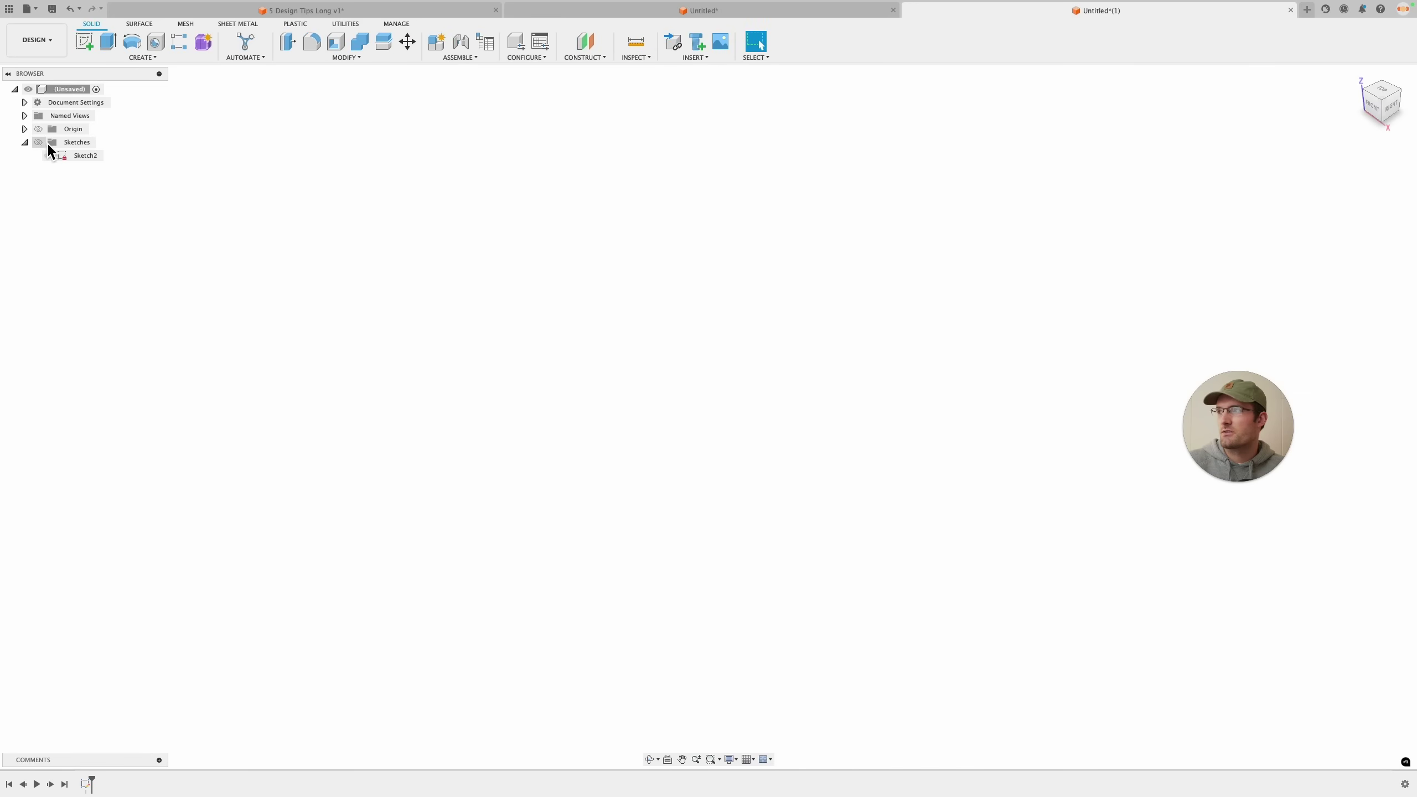
Show the hidden sketch and extrude its rectangle 10 mm backwards as a new body.
left_click(661, 301)
key("e")
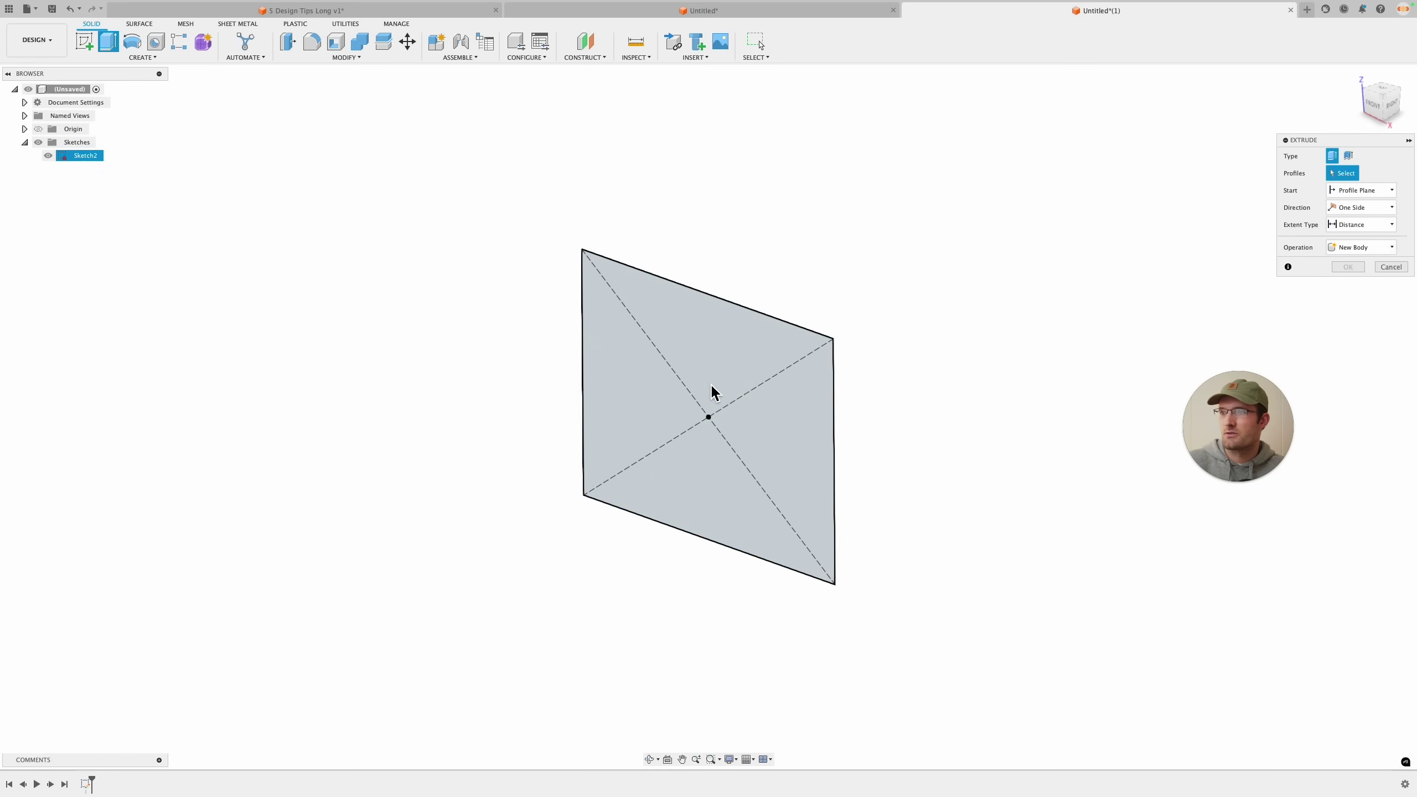
left_click_drag(722, 416, 747, 416)
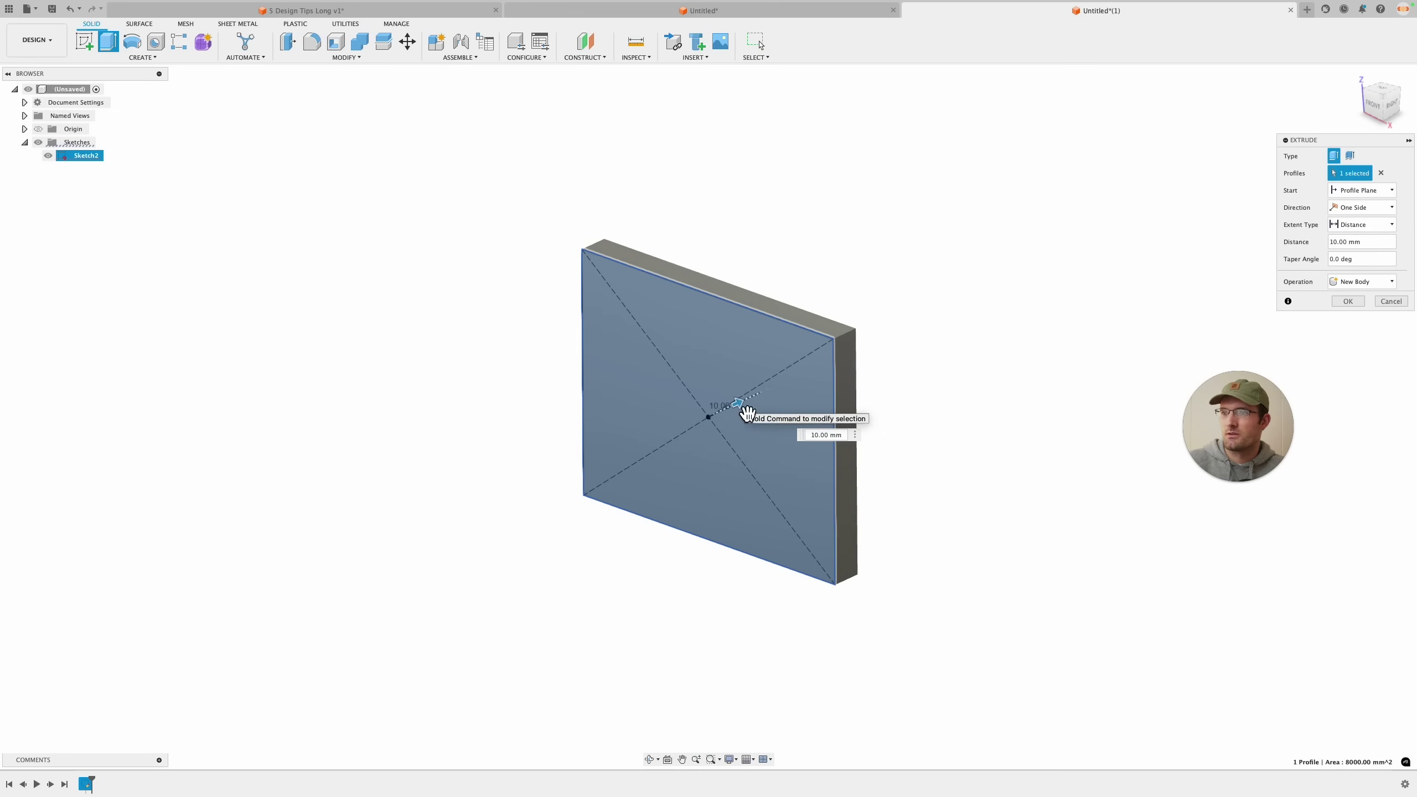
left_click(1344, 301)
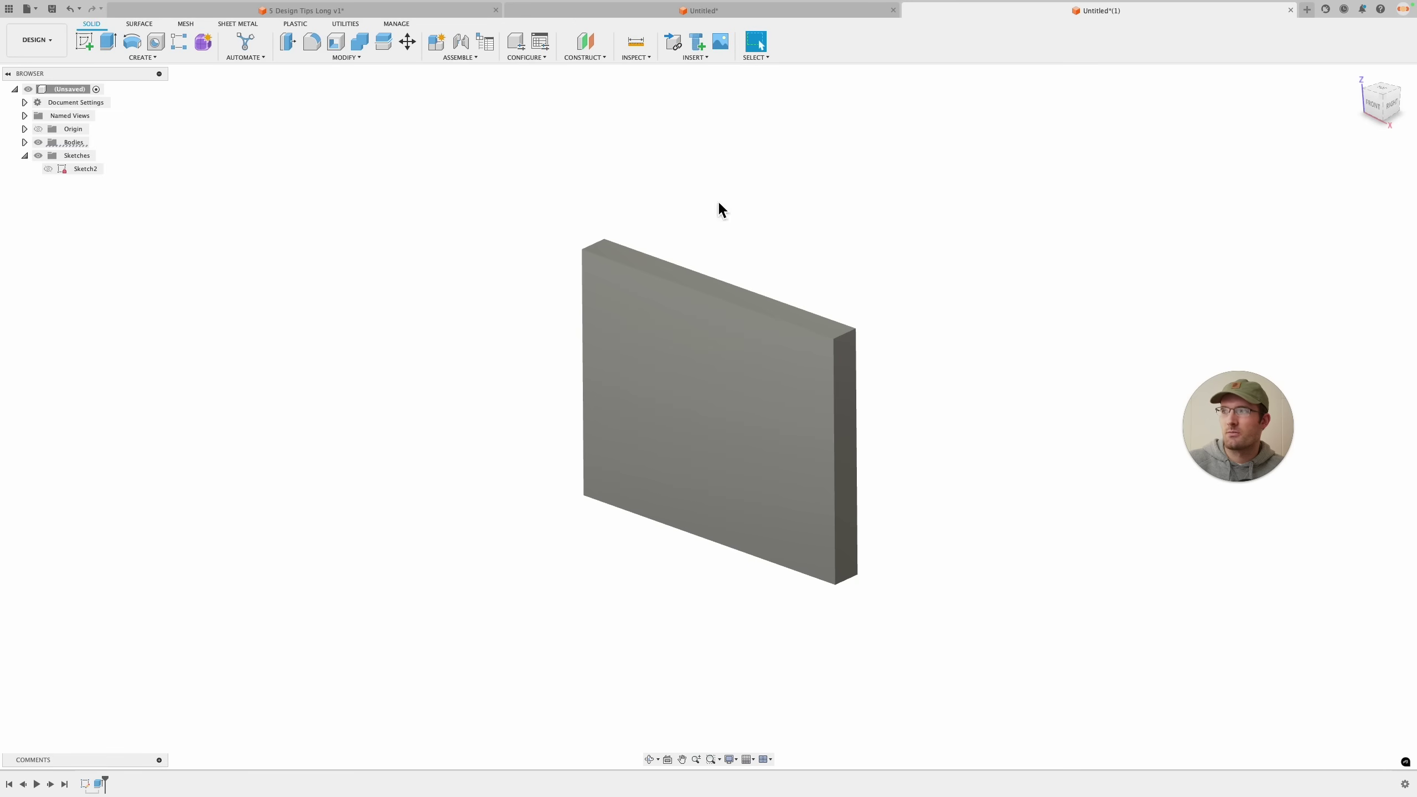
Shell the plate to a 3 mm inside wall thickness, removing its large front face.
scroll(867, 292, "up", 2)
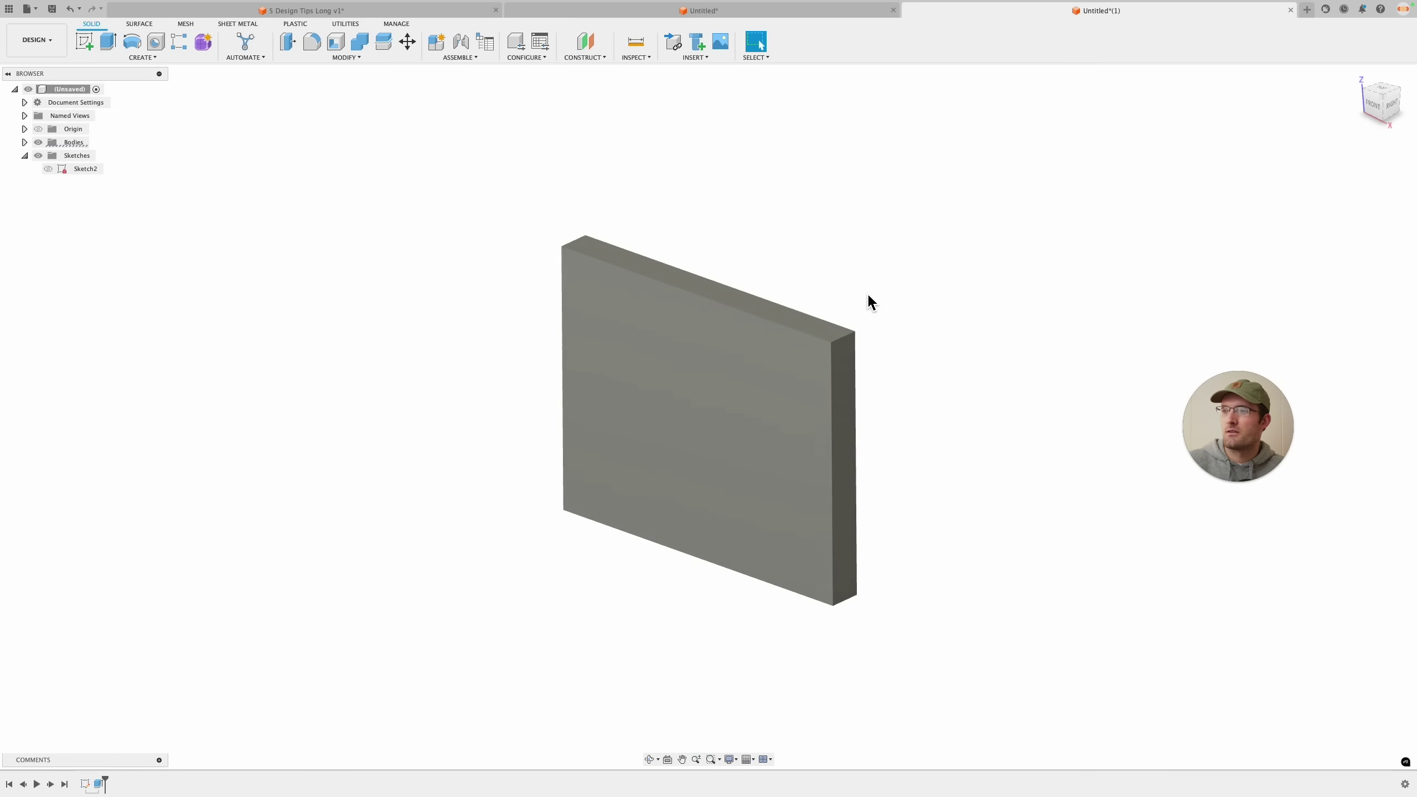
left_click(336, 44)
left_click(605, 330)
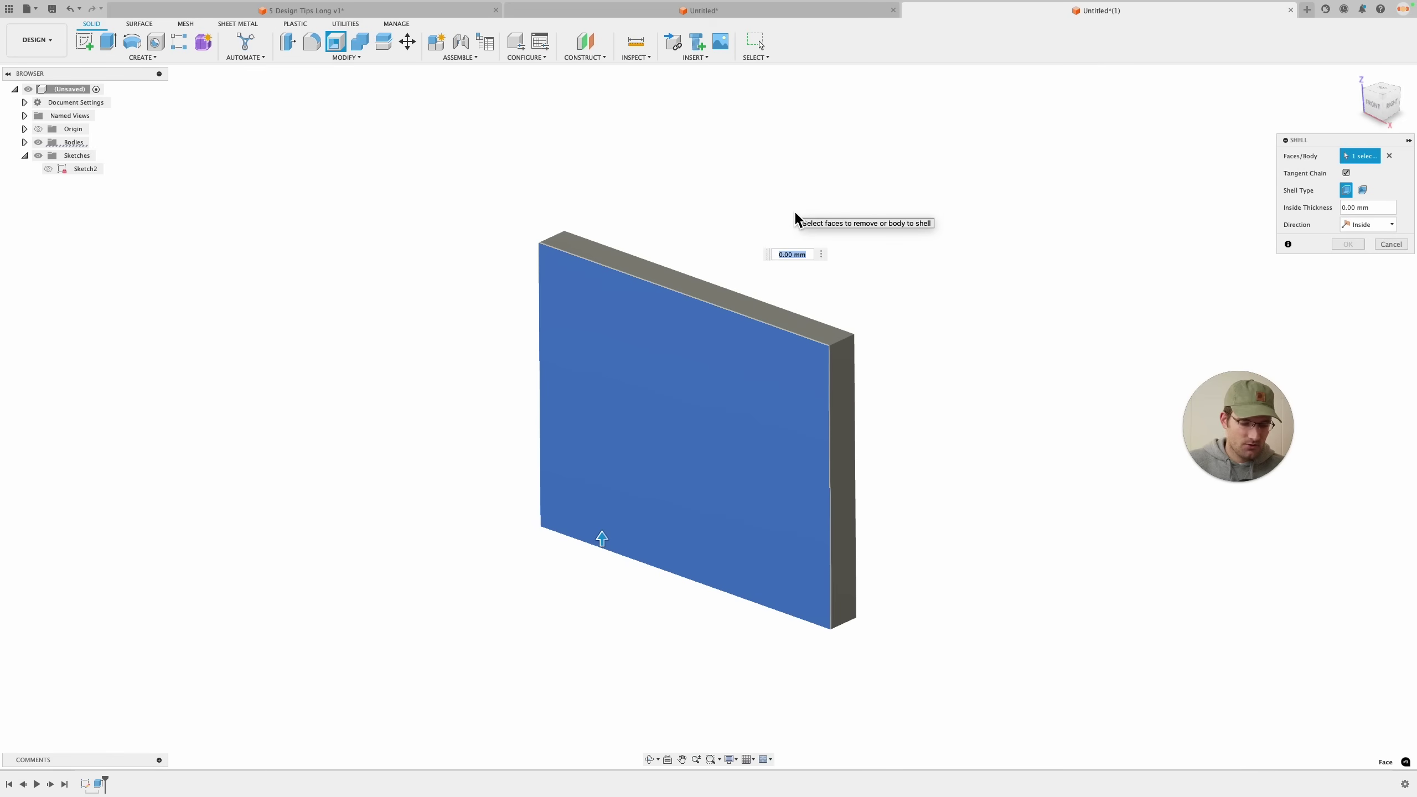
type("3")
key("Return")
middle_click_drag(900, 397, 714, 354, "shift")
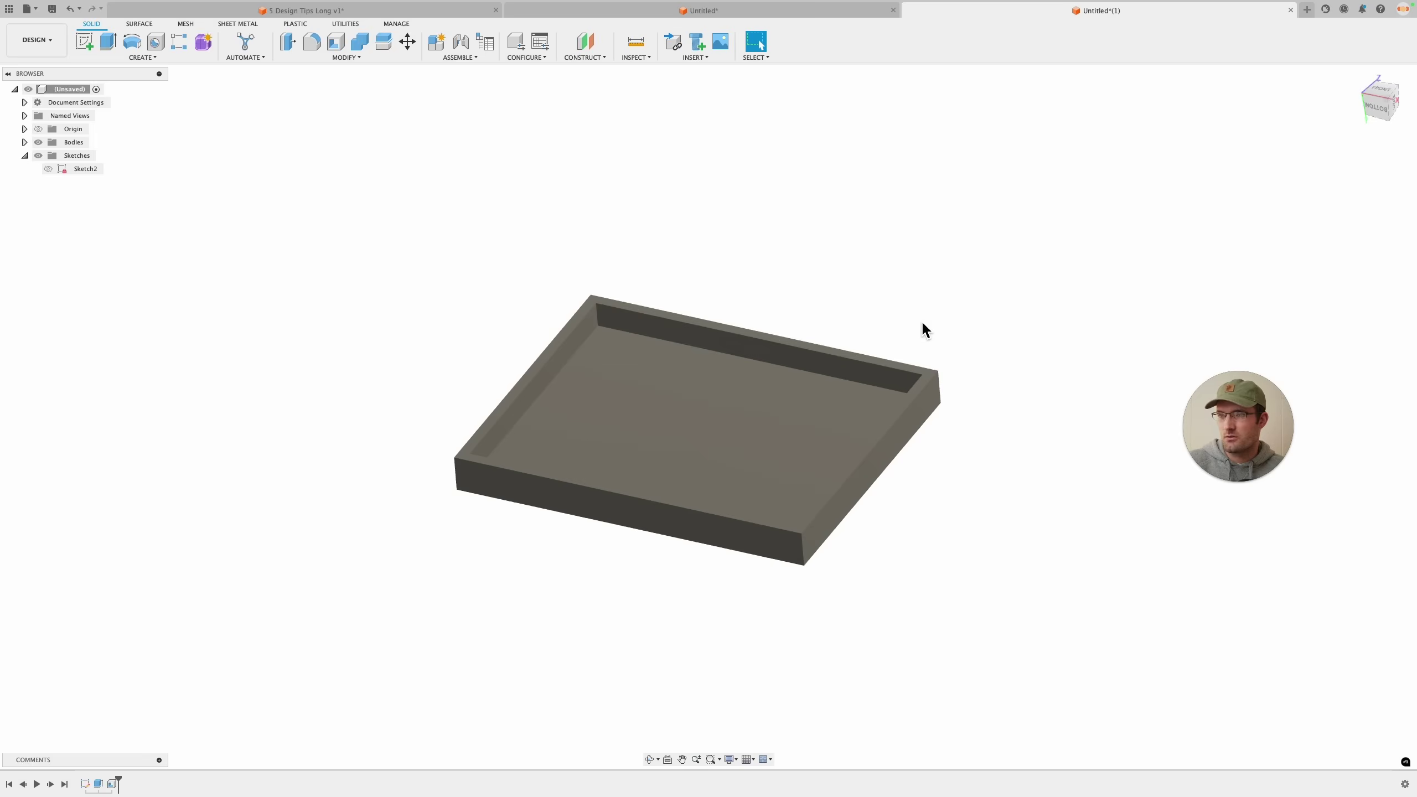
Start a sketch on the tray's inner floor and offset the floor outline 0.2 mm inwards.
scroll(923, 319, "up", 3)
middle_click_drag(624, 310, 716, 270)
scroll(880, 214, "down", 2)
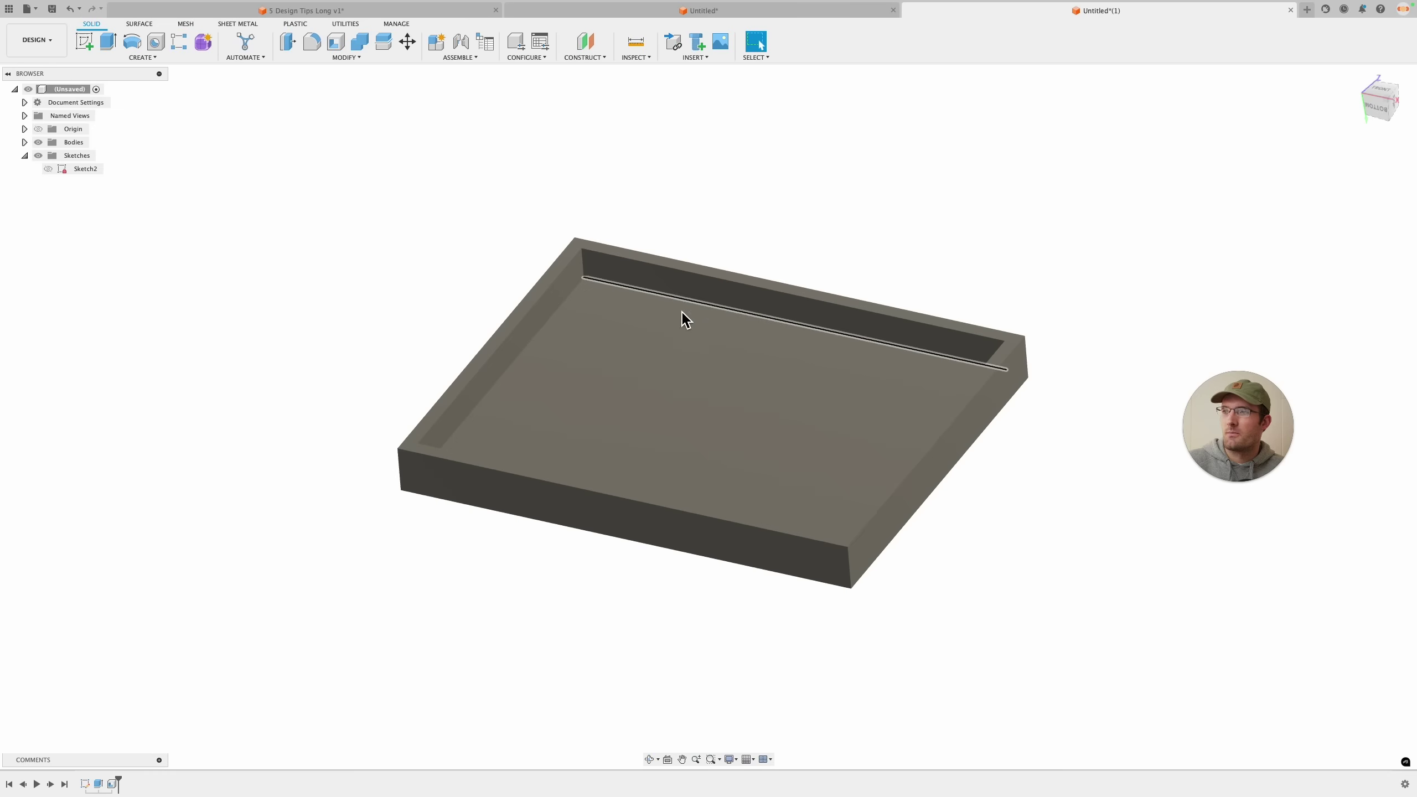
left_click(91, 39)
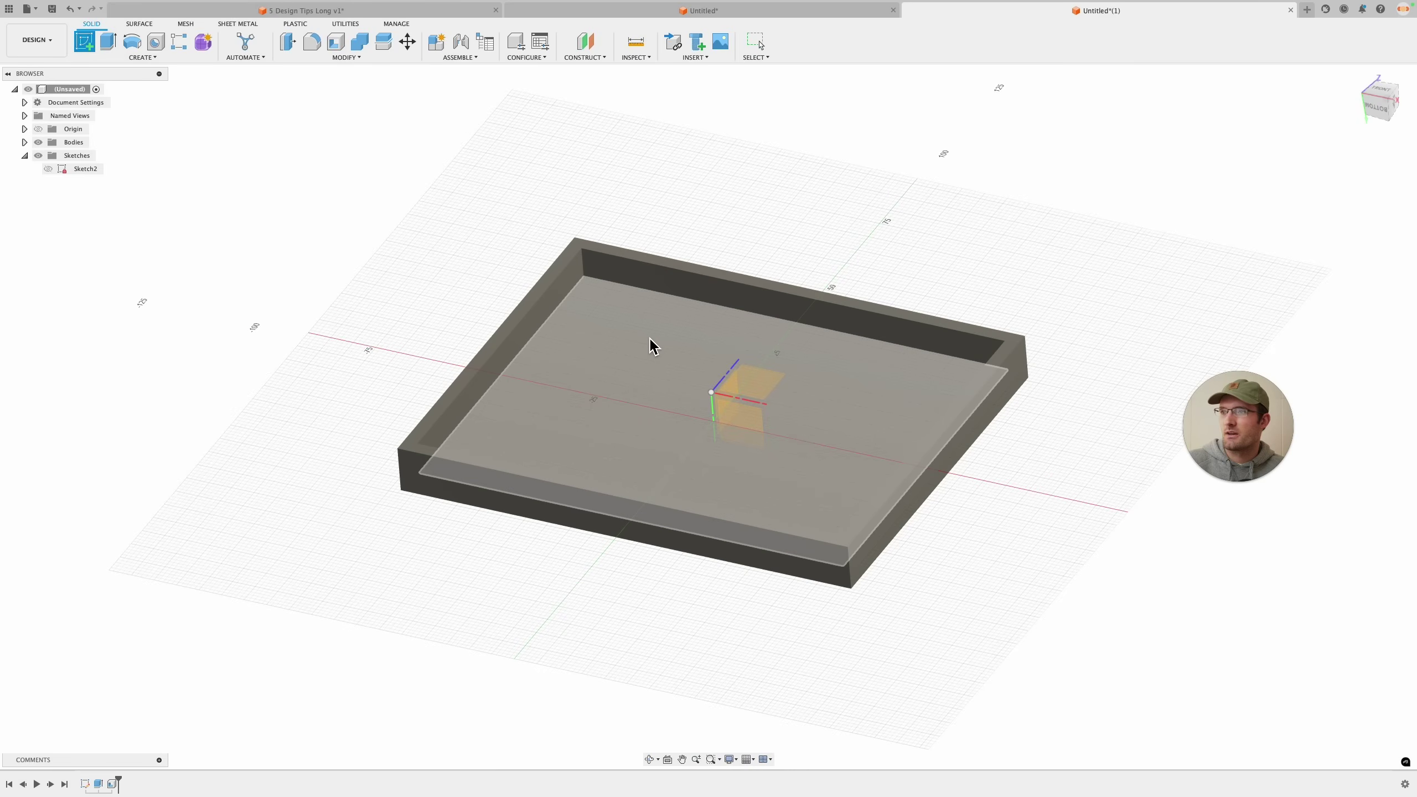
left_click(684, 322)
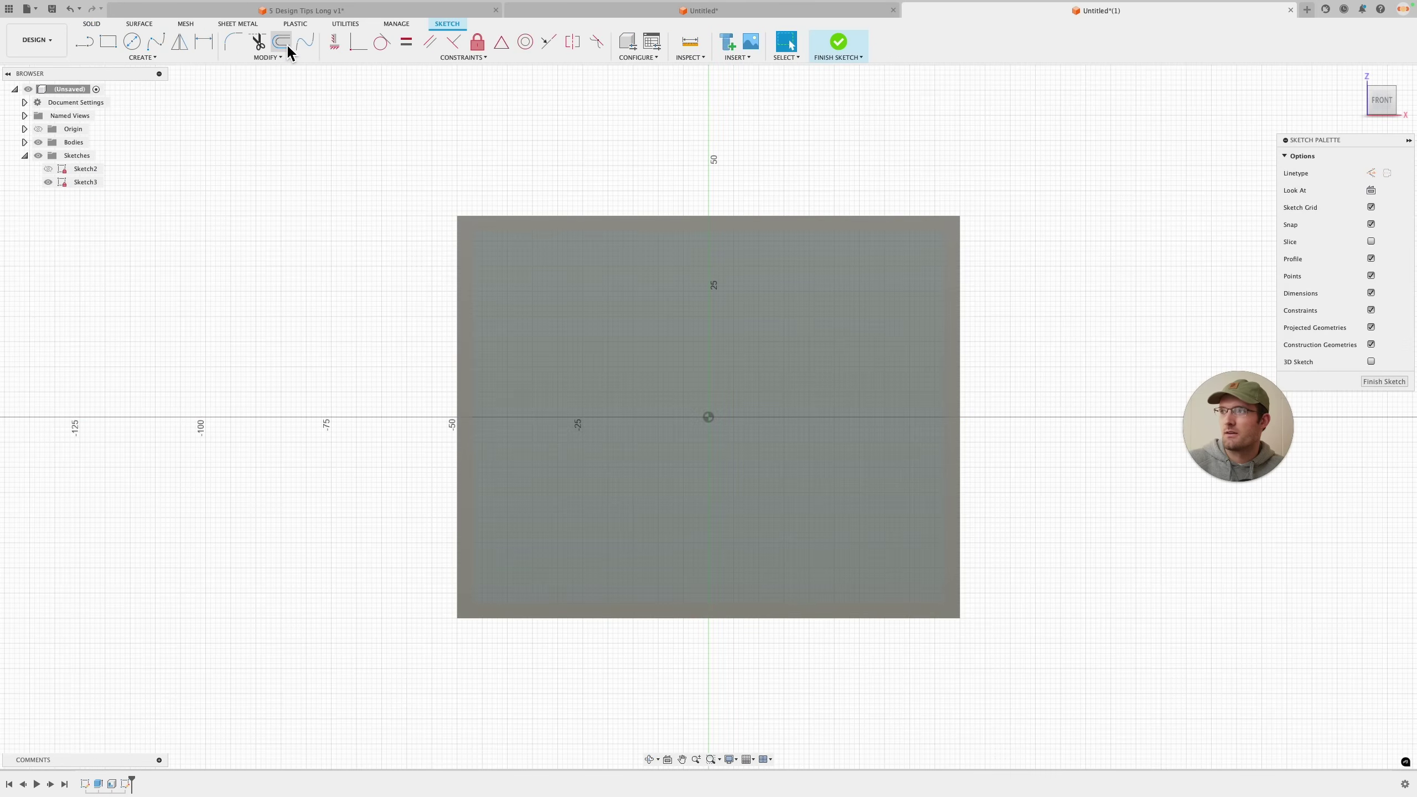
left_click(282, 43)
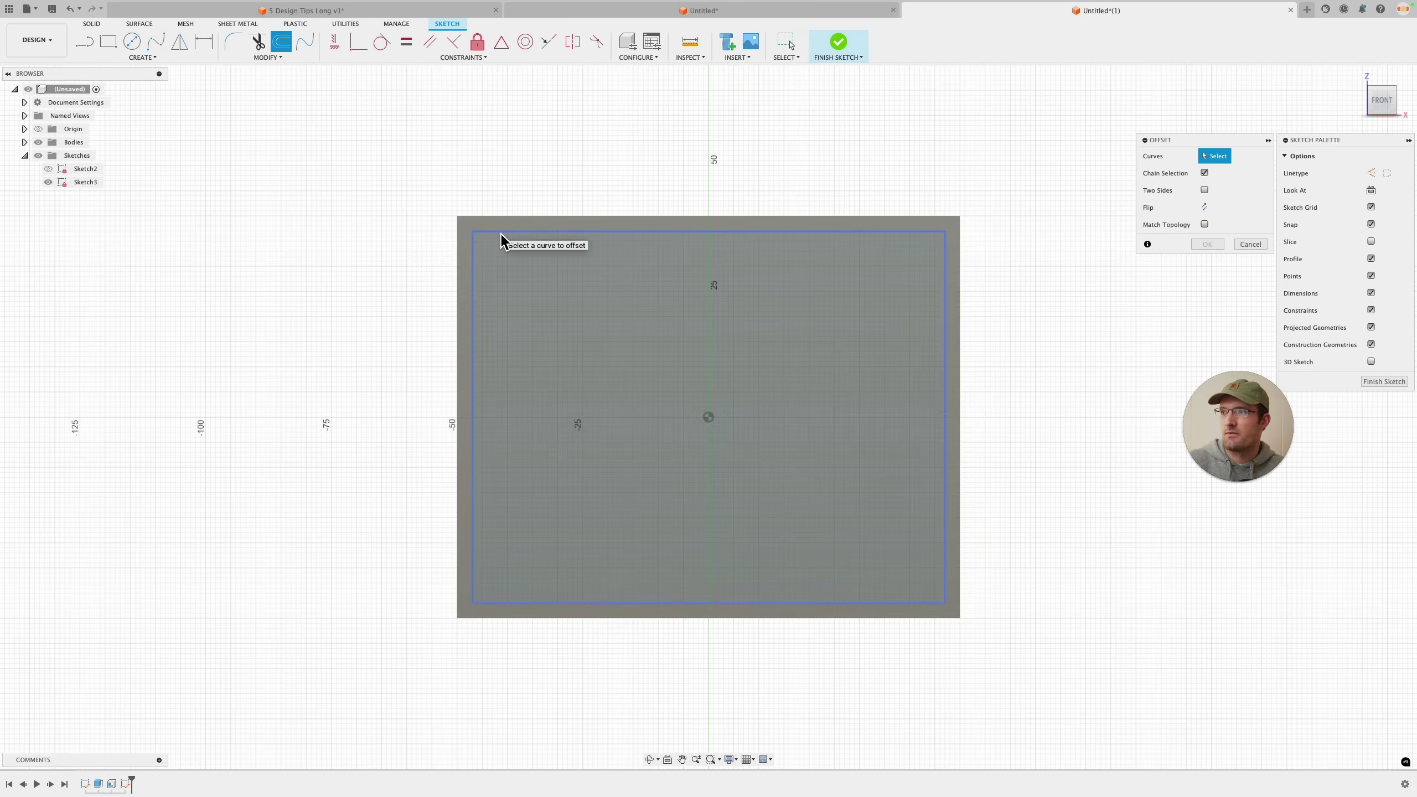
left_click(501, 233)
scroll(501, 233, "up", 3)
left_click_drag(500, 230, 498, 244)
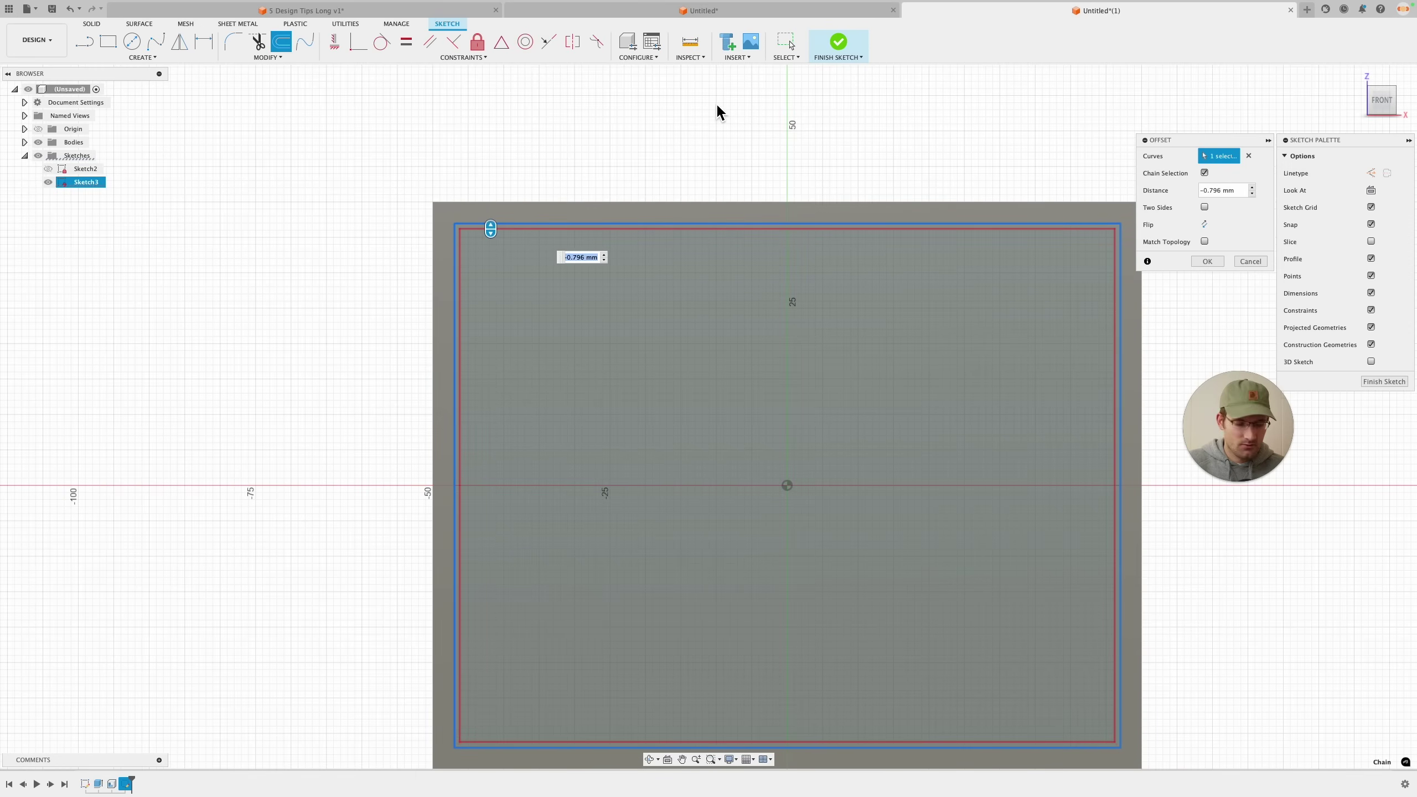
type("-.2")
key("Return")
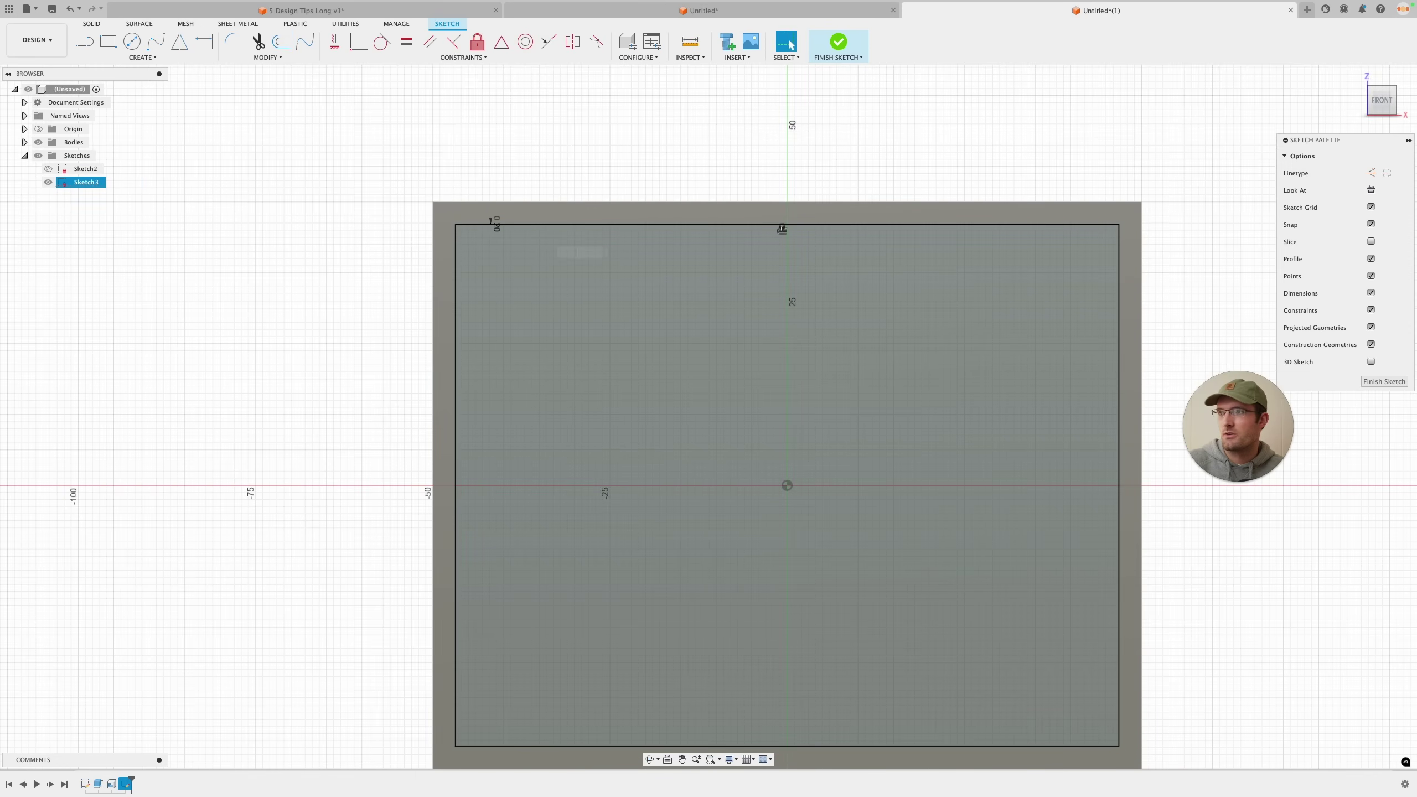
Extrude the offset profile 7 mm, level with the tray's rim, as a new body.
middle_click_drag(759, 223, 721, 275, "shift")
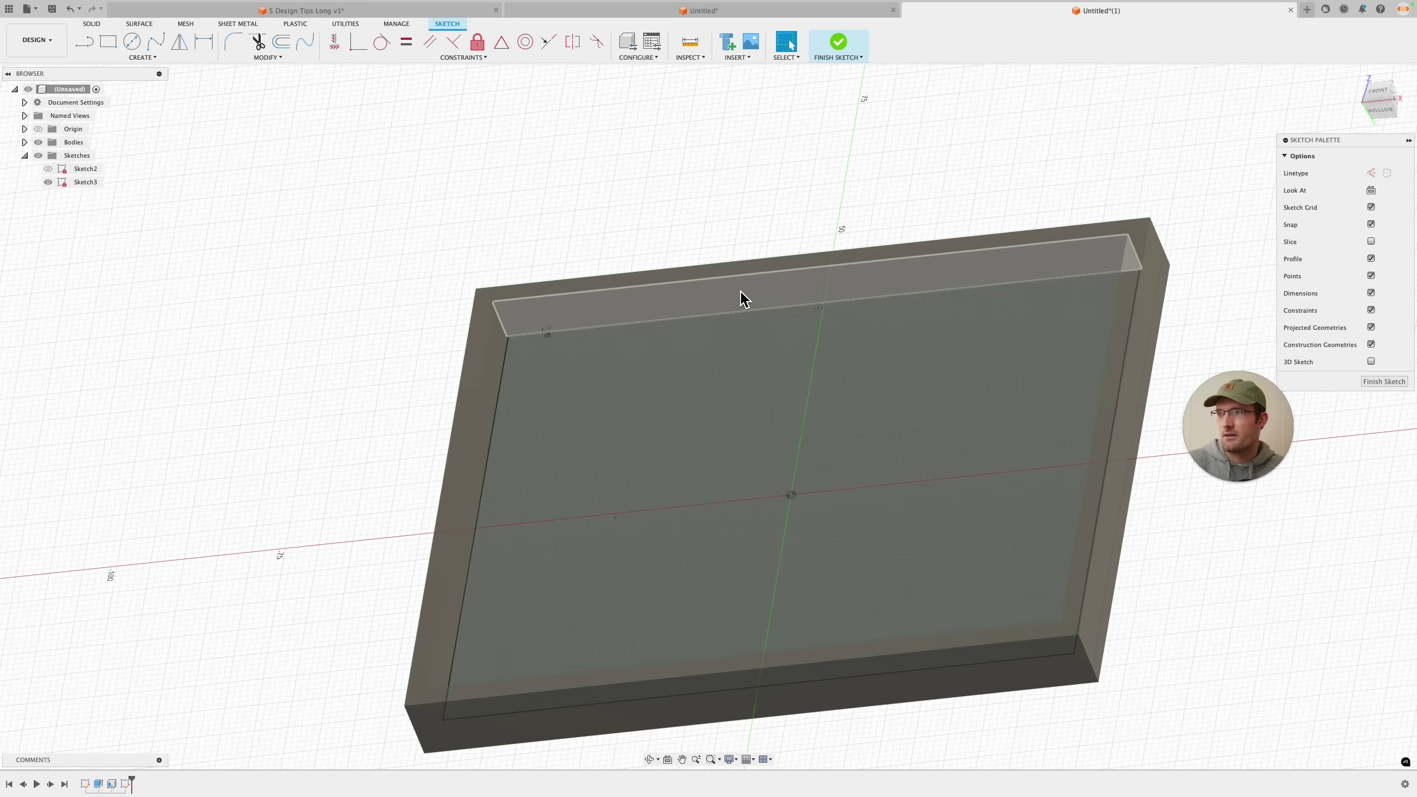
key("e")
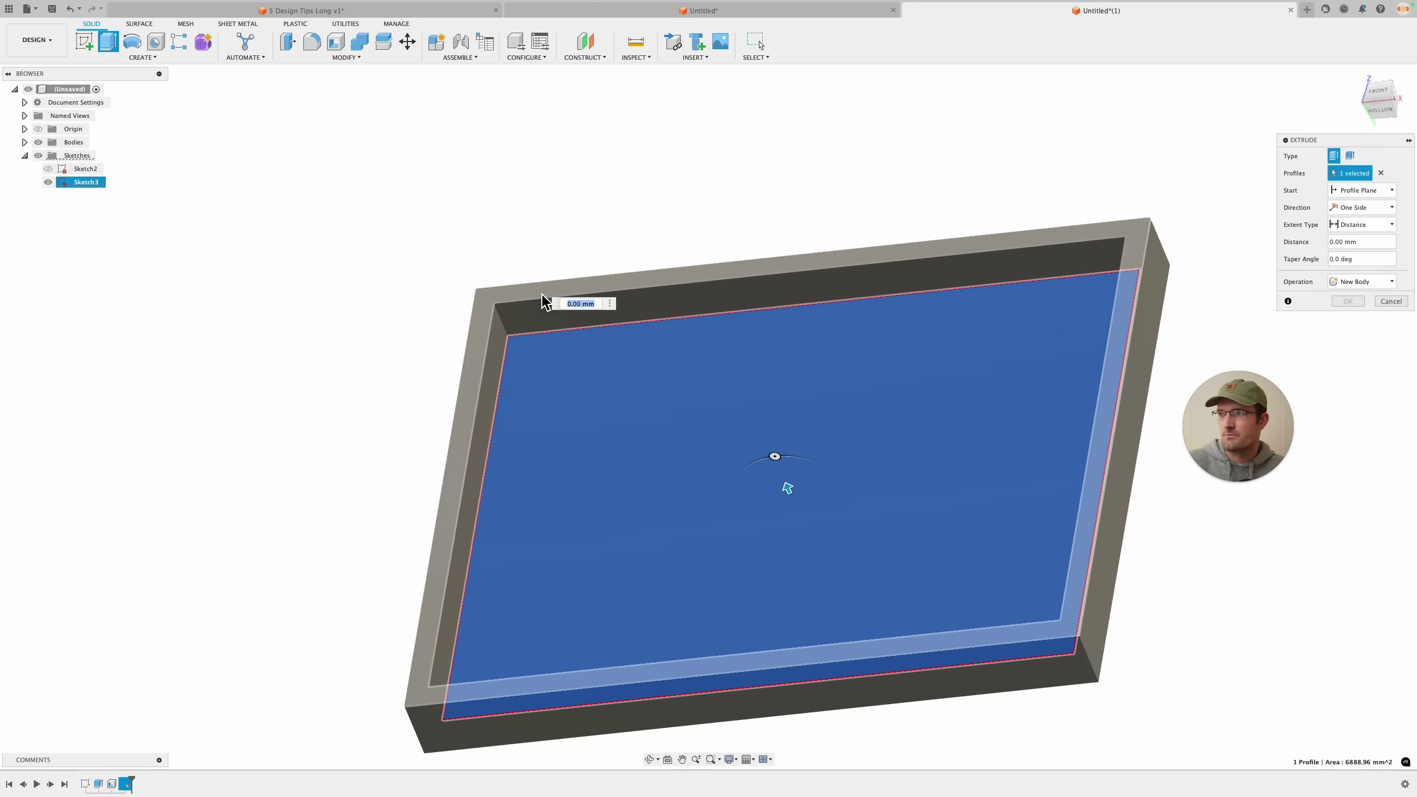
left_click(541, 301)
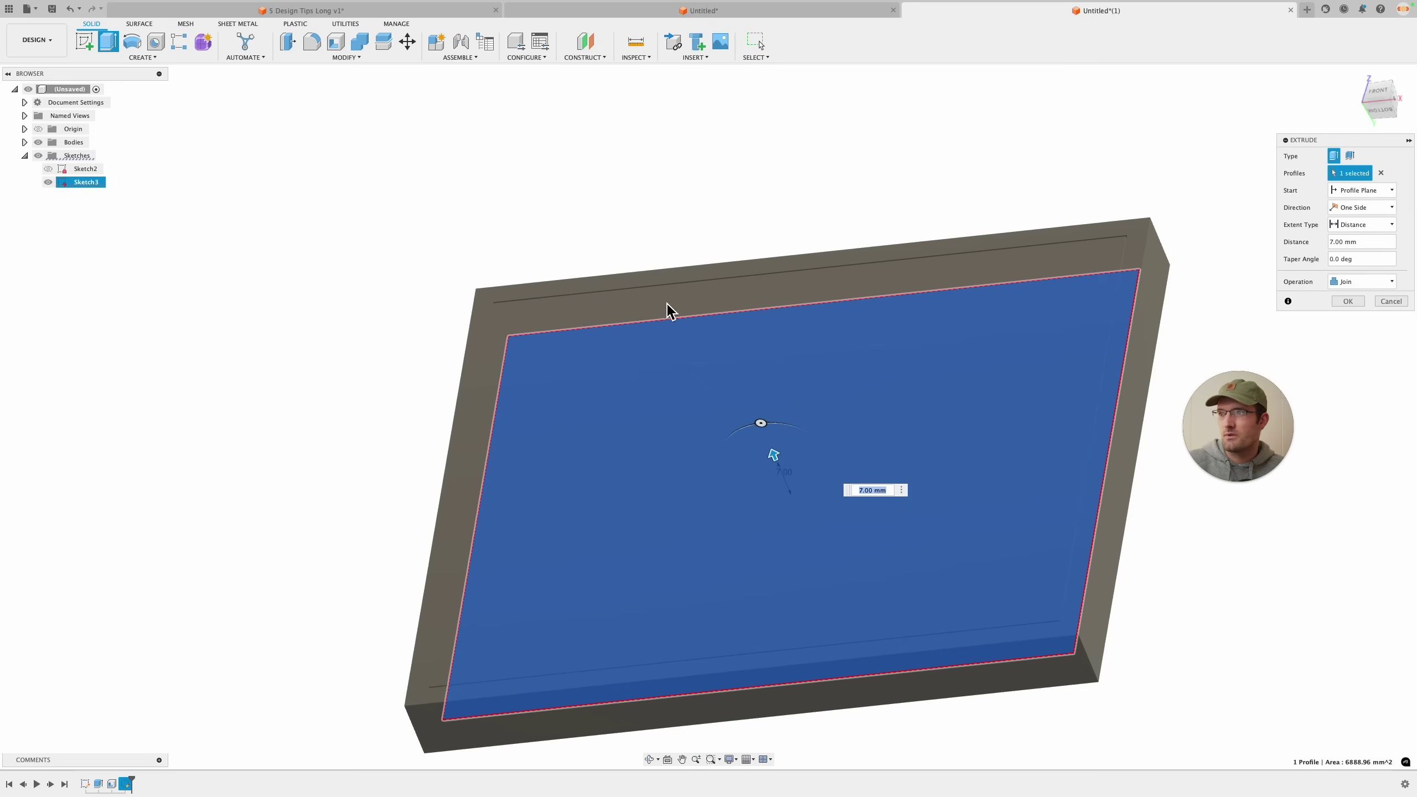
left_click(1355, 281)
left_click(1364, 329)
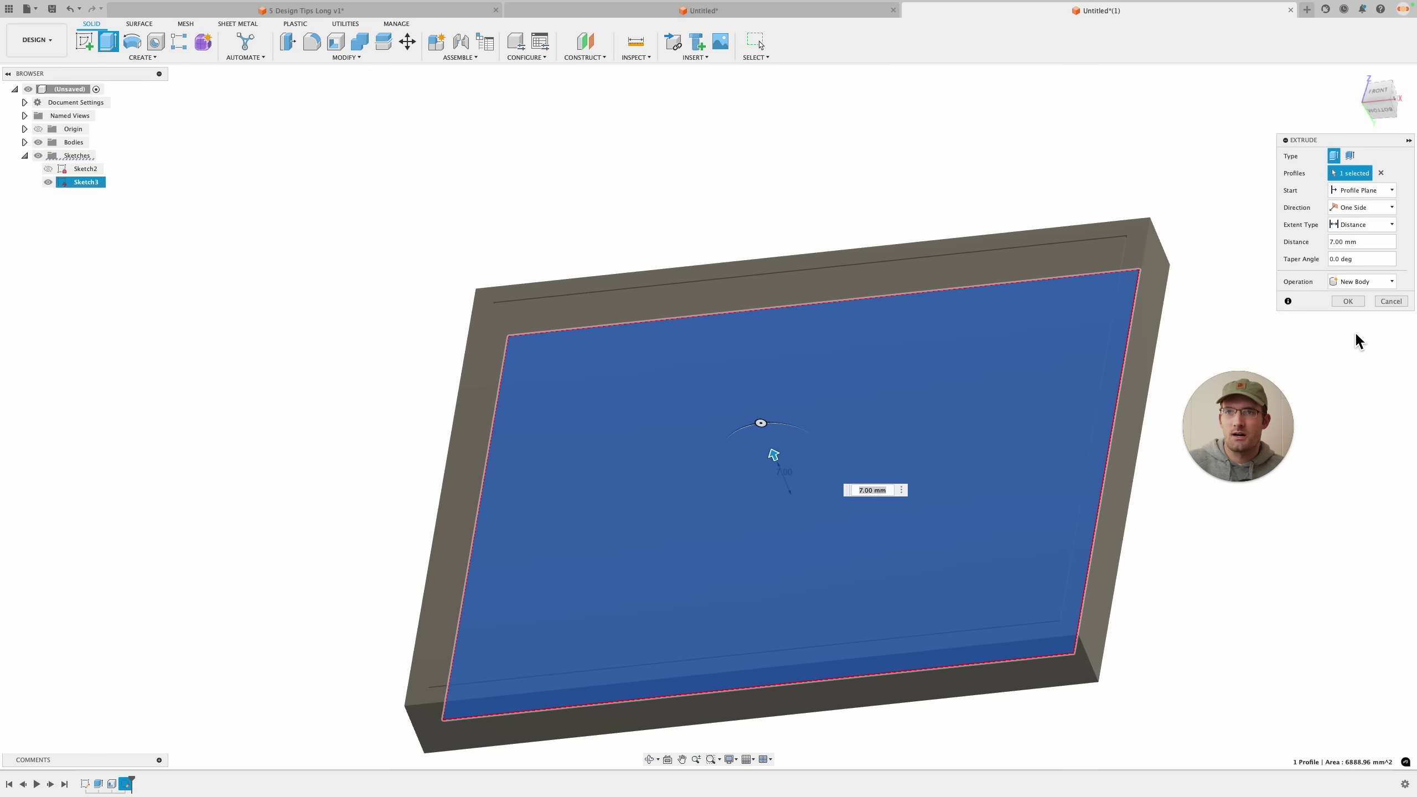
left_click(1349, 302)
Apply the Aluminum nitride (AlN) appearance to the tray body to set it apart from the insert.
key("a")
left_click_drag(1210, 261, 1149, 269)
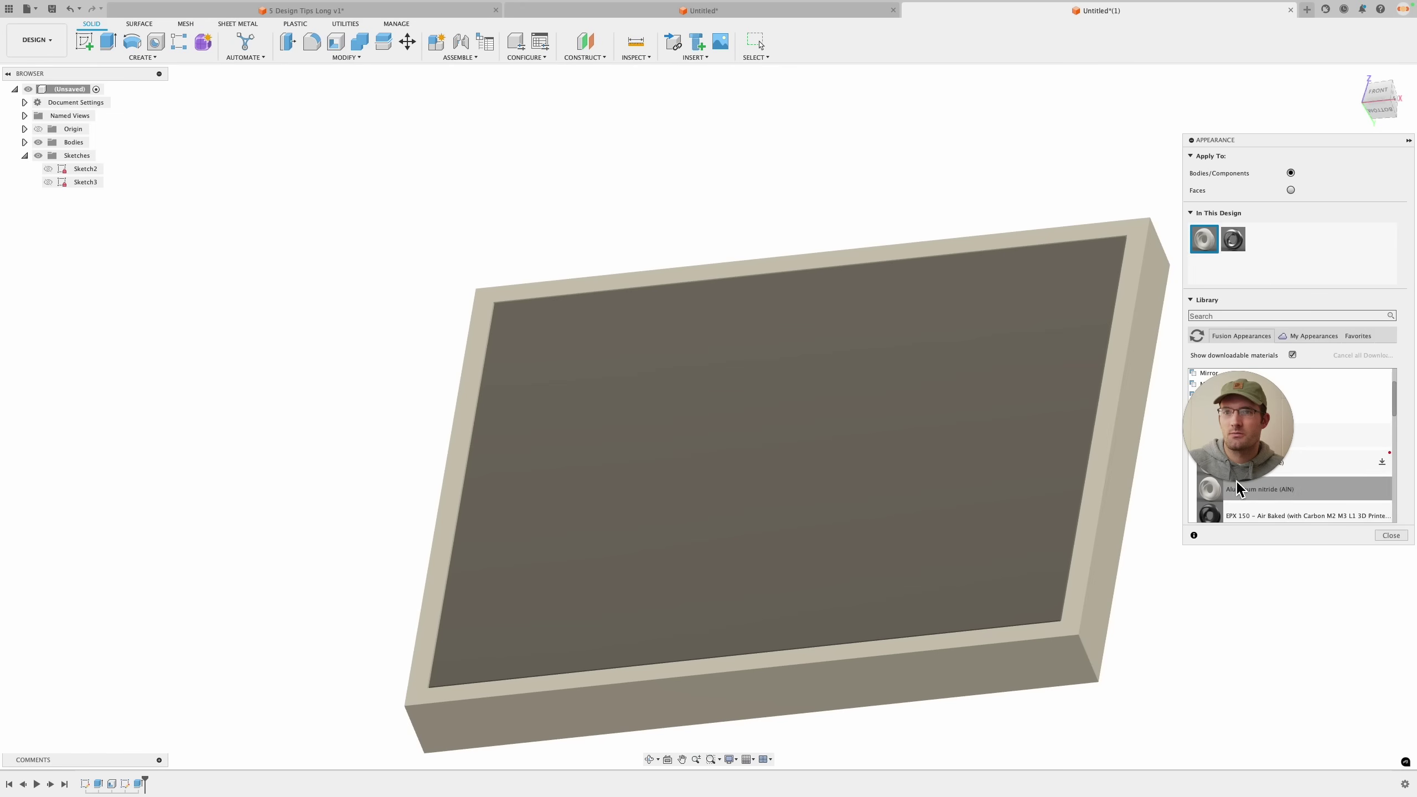
left_click_drag(1189, 510, 1038, 496)
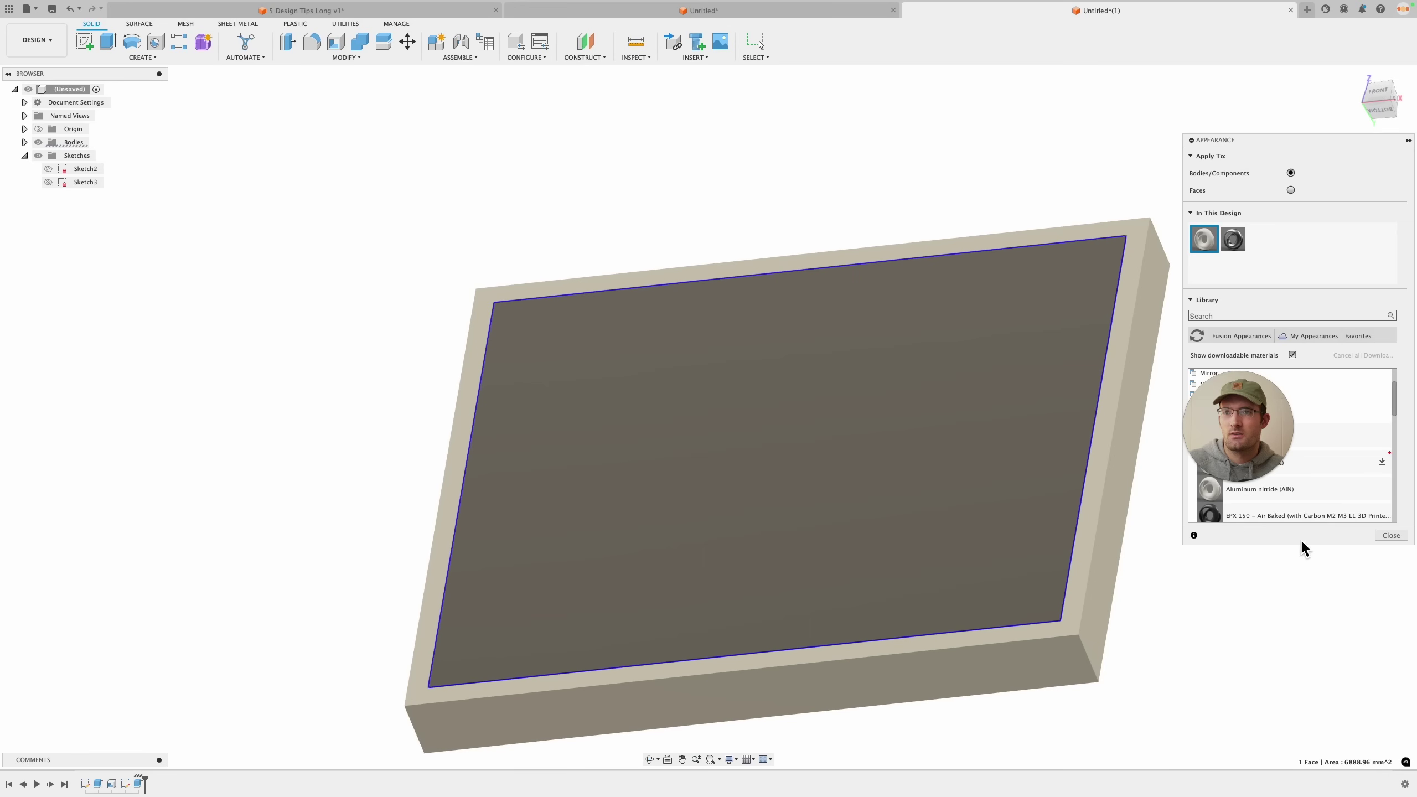
left_click(1390, 535)
Examine the clearance between the insert and the tray walls at a corner, from an angle and from the front.
middle_click_drag(1279, 503, 1253, 608, "shift")
left_click(1091, 506)
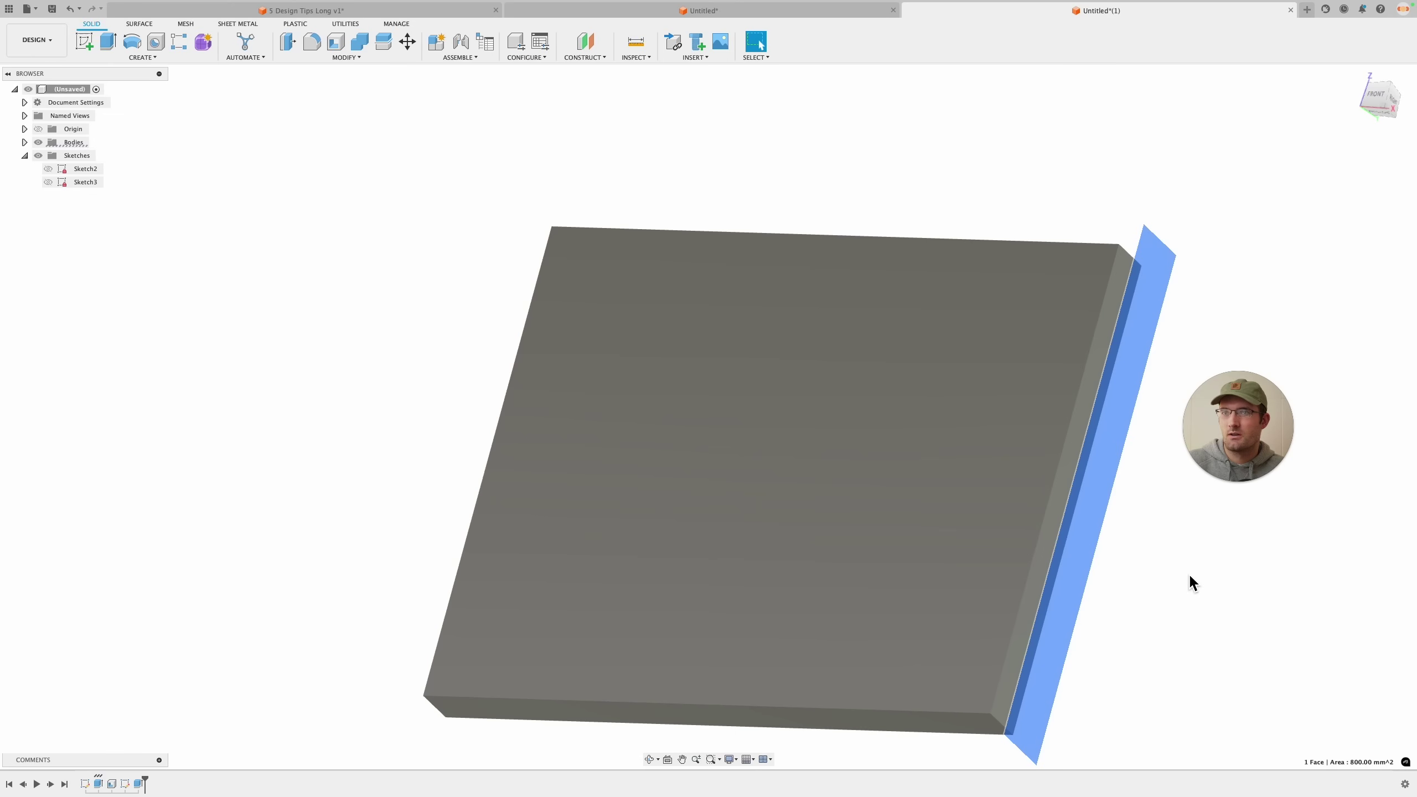
left_click(1188, 573)
mouse_move(1189, 571)
middle_mouse_down("shift")
mouse_move(1171, 555)
mouse_move(1202, 580)
middle_mouse_up("shift")
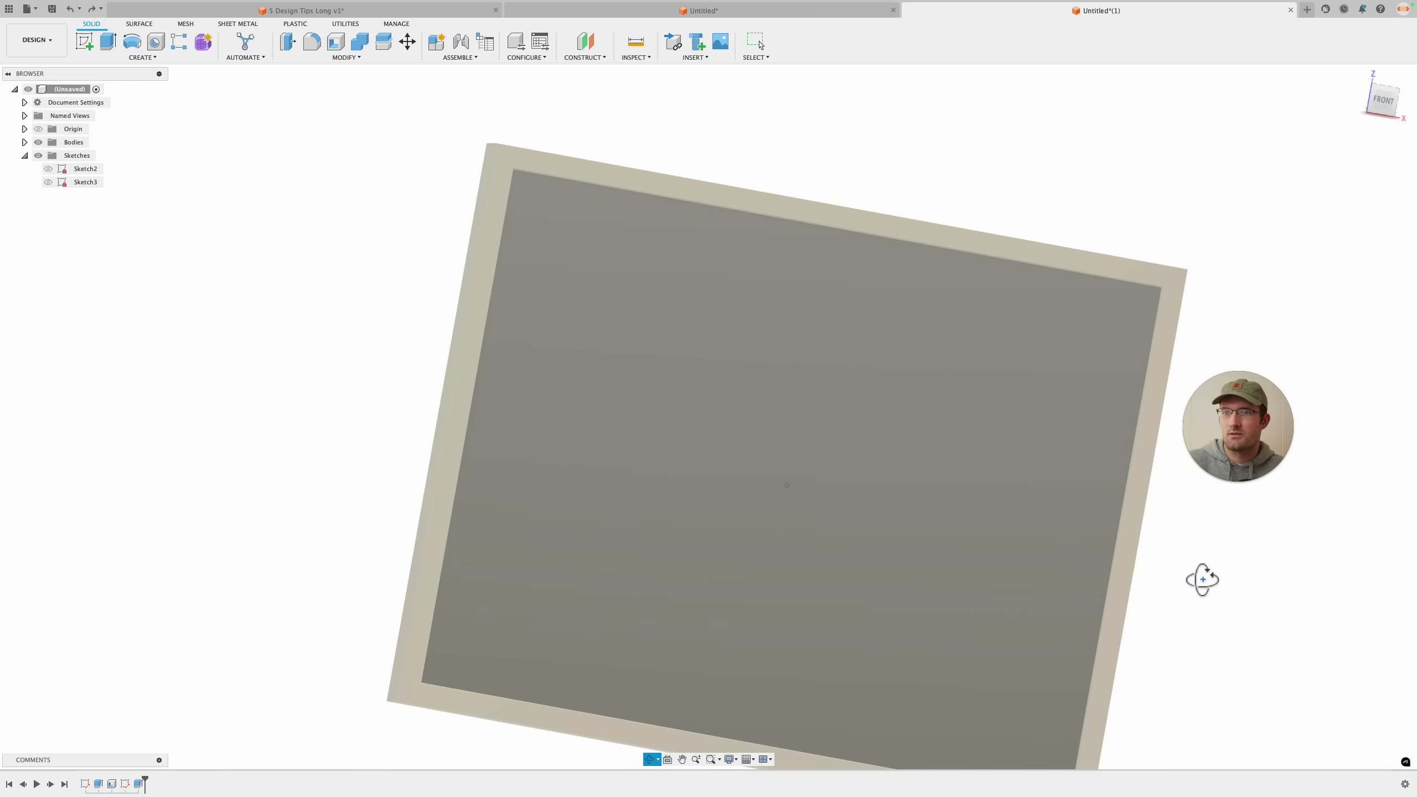
scroll(1202, 269, "up", 8)
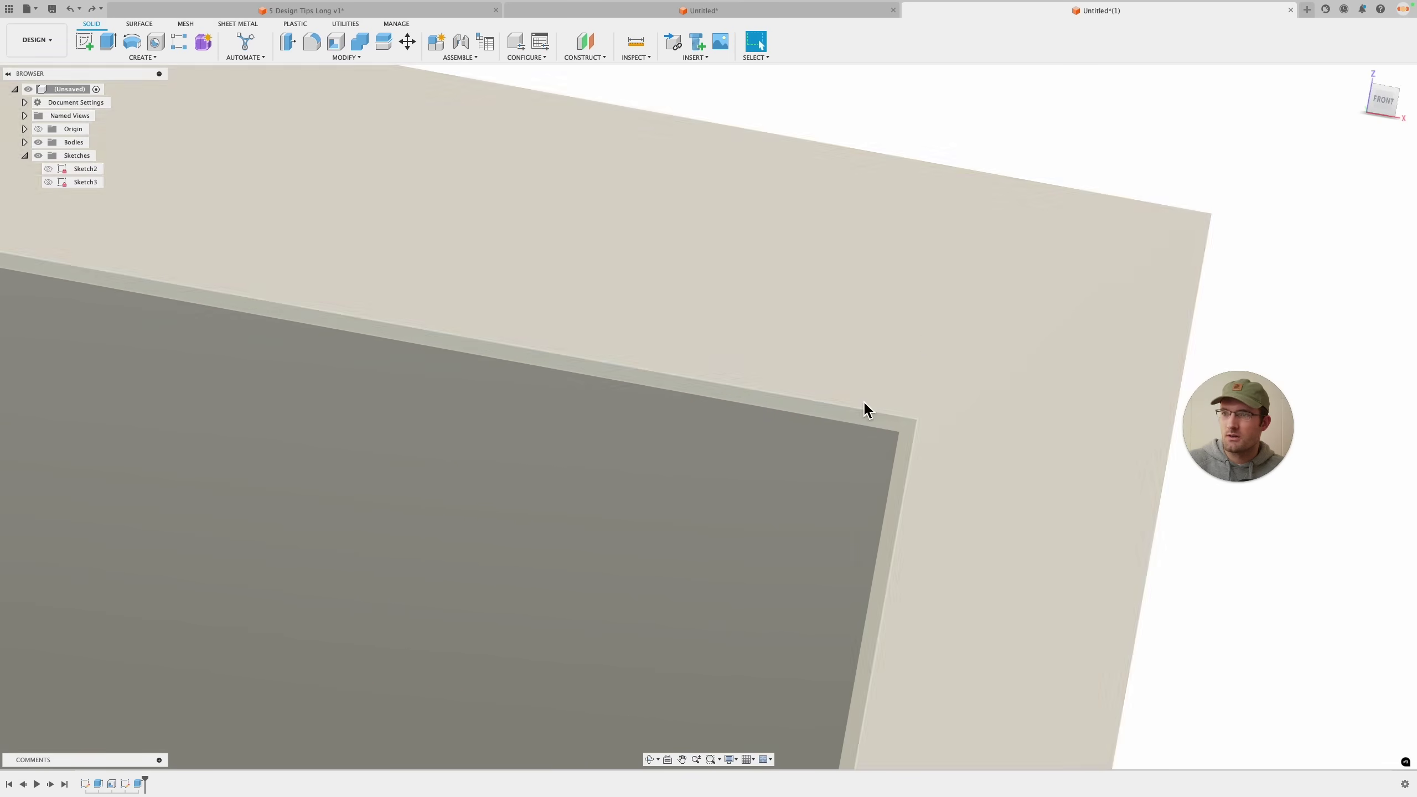
mouse_move(865, 410)
middle_mouse_down("shift")
mouse_move(864, 496)
mouse_move(876, 408)
middle_mouse_up("shift")
scroll(870, 427, "down", 6)
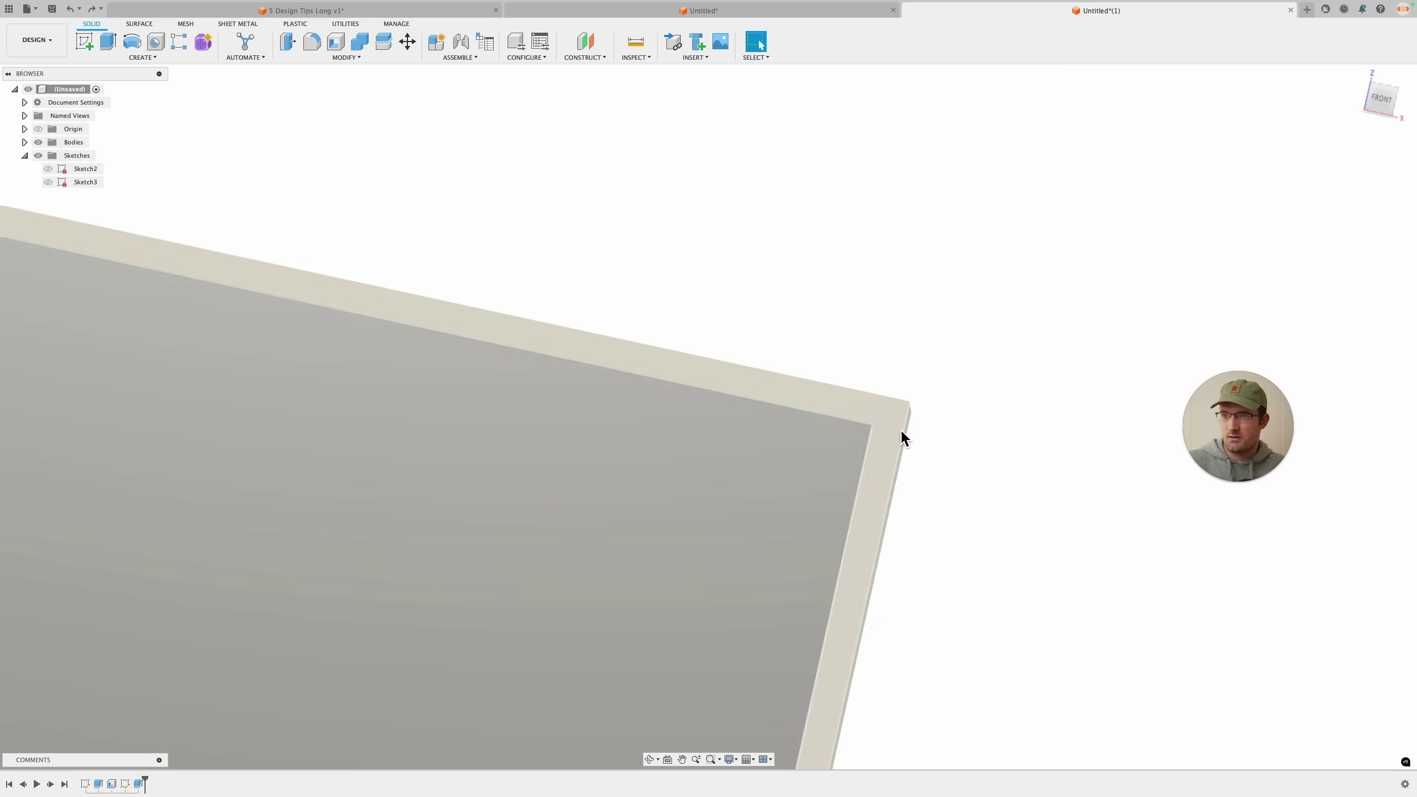
scroll(902, 437, "down", 6)
middle_click_drag(787, 506, 998, 429, "shift")
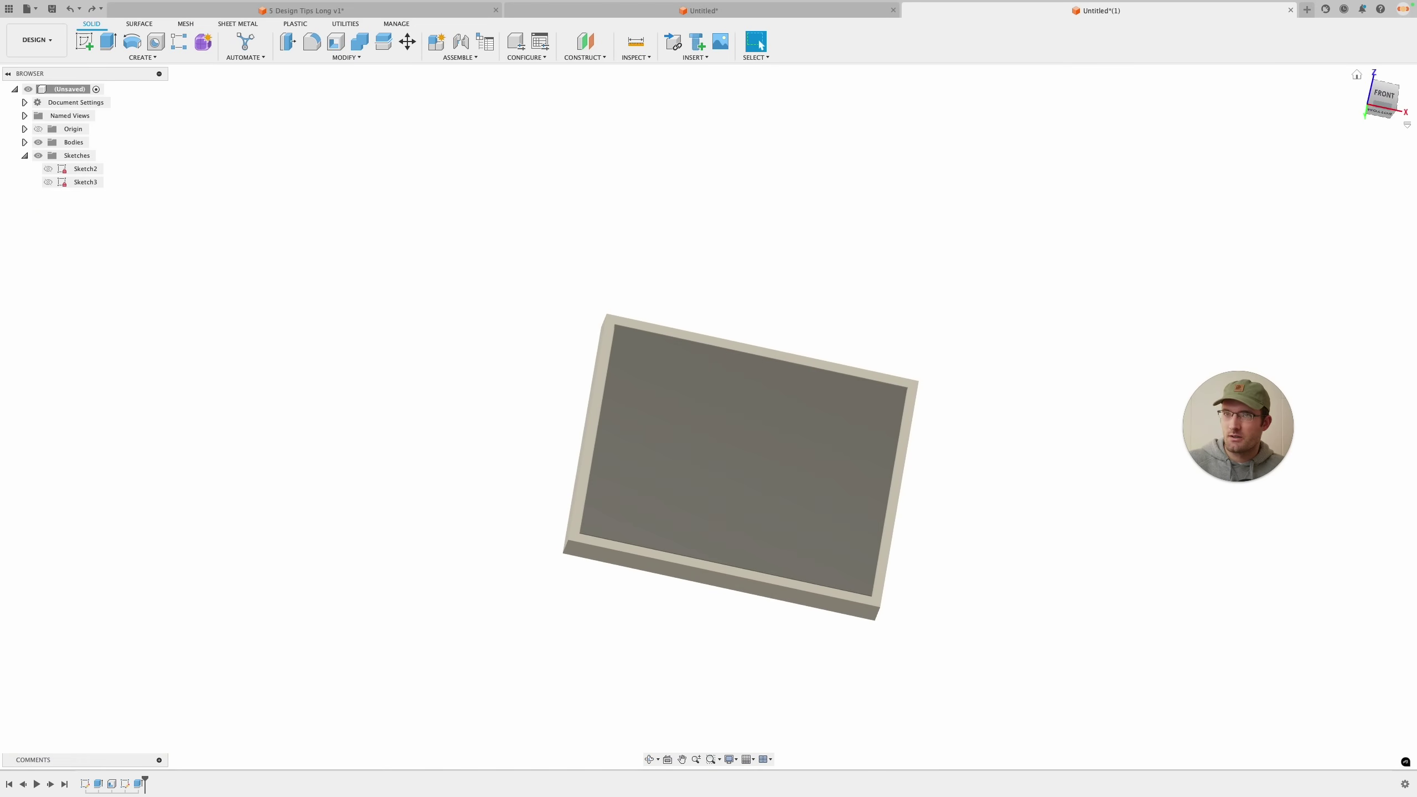
left_click(1389, 98)
scroll(901, 374, "up", 8)
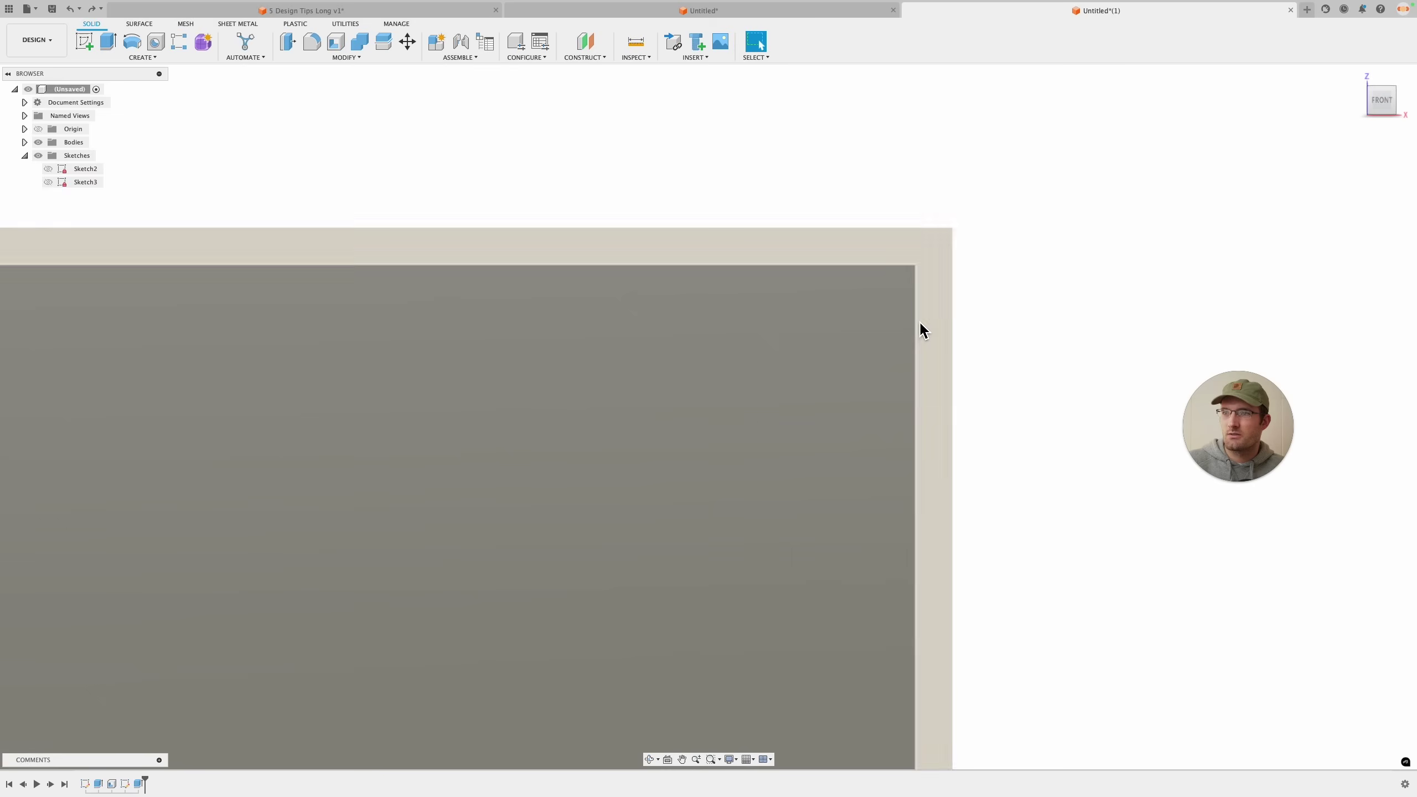
scroll(914, 260, "down", 6)
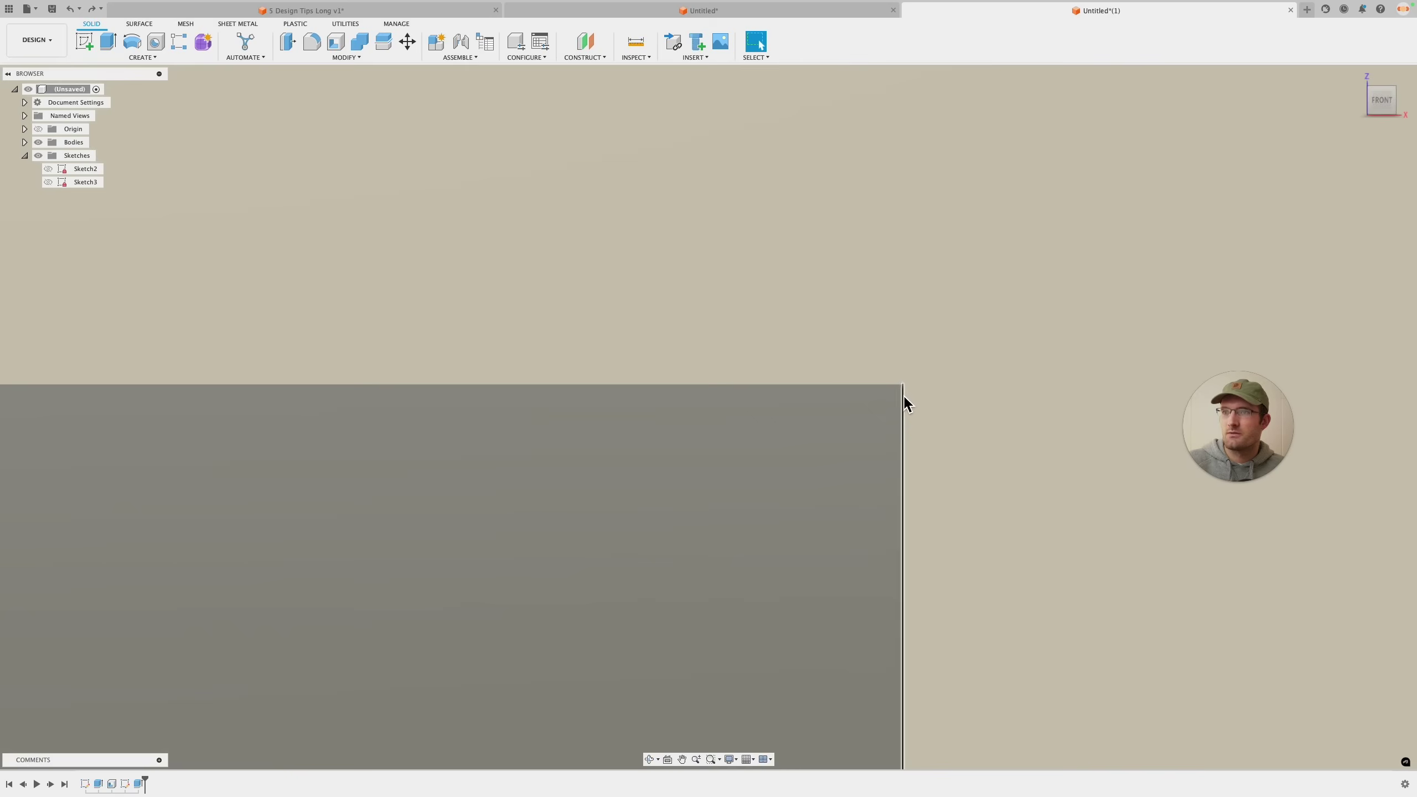
scroll(926, 360, "down", 6)
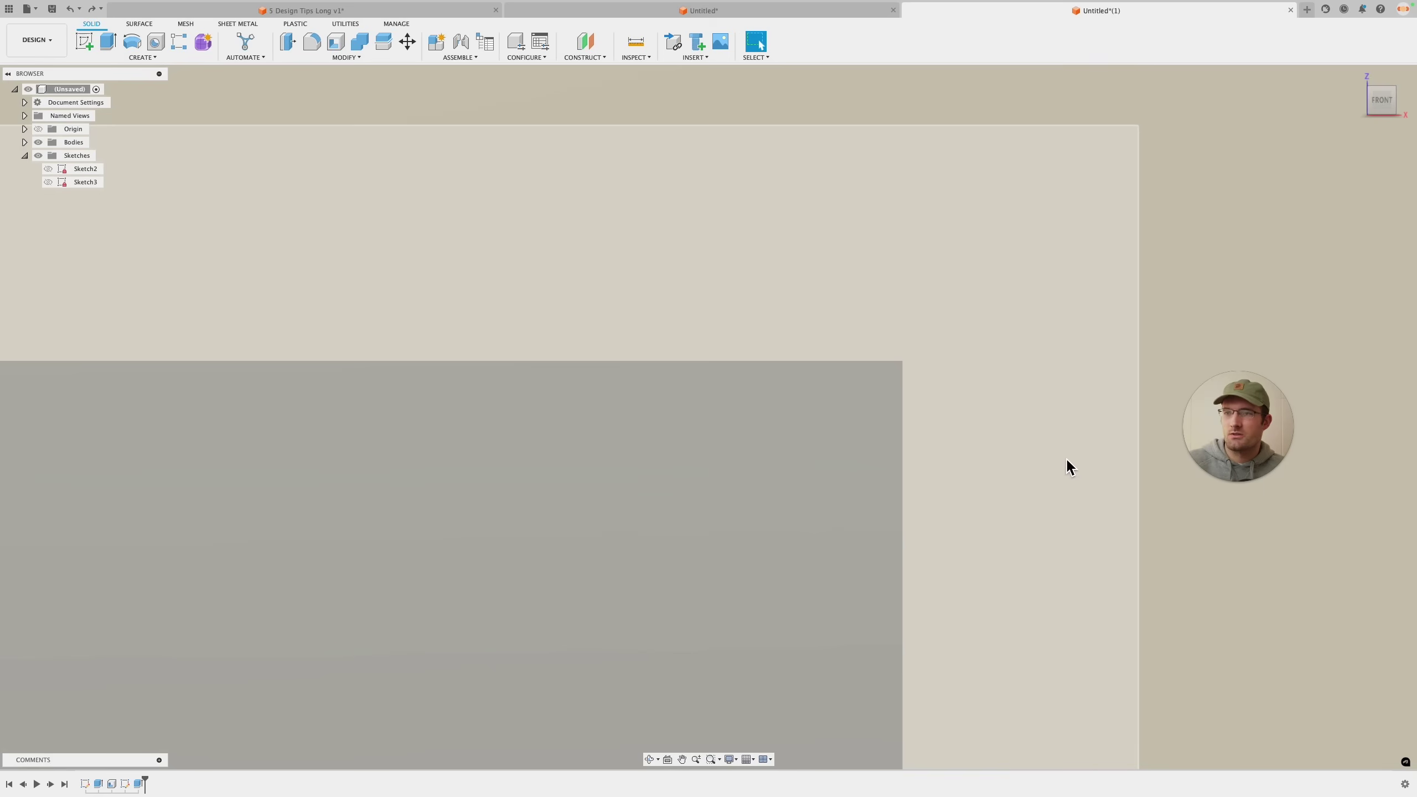
scroll(930, 449, "down", 5)
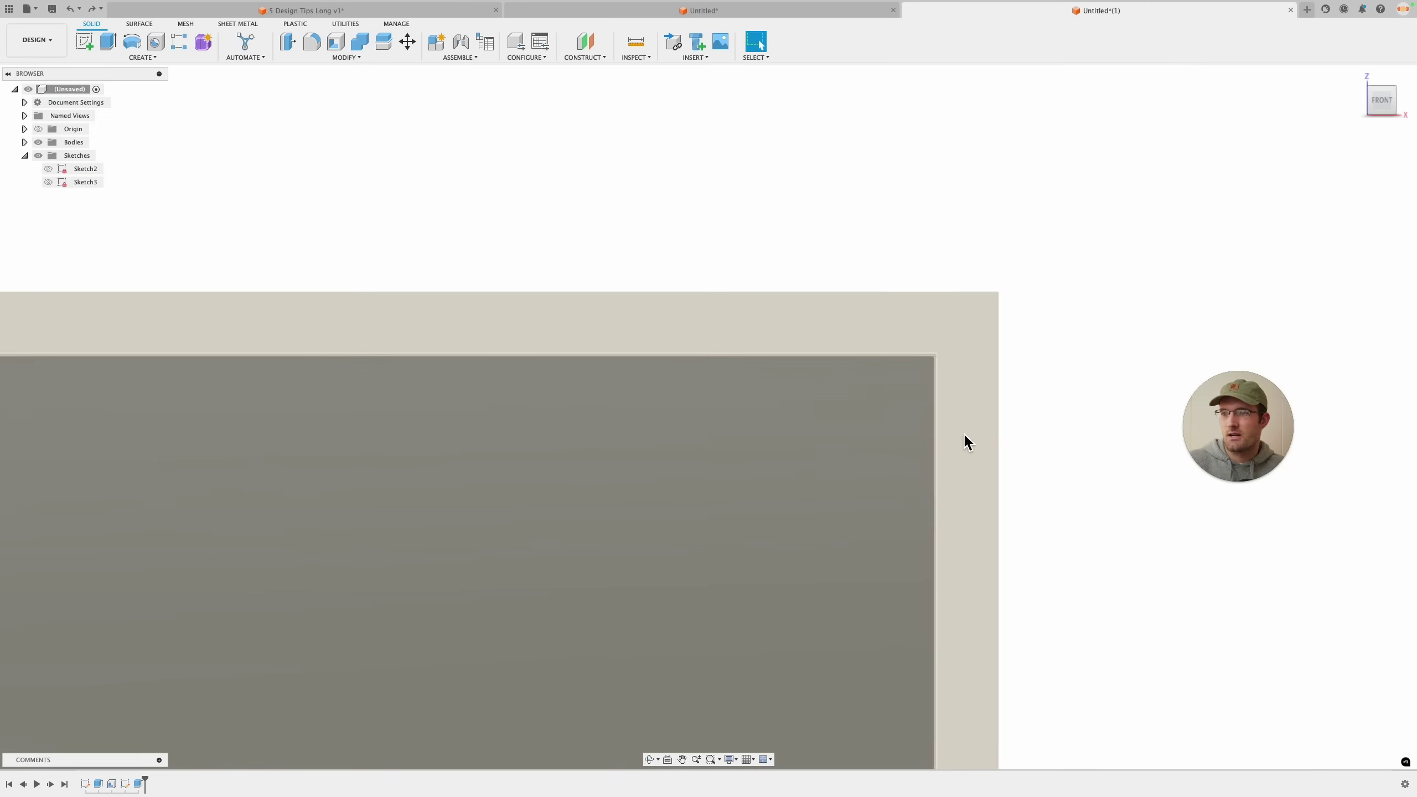
scroll(923, 478, "down", 5)
middle_click_drag(738, 523, 728, 410)
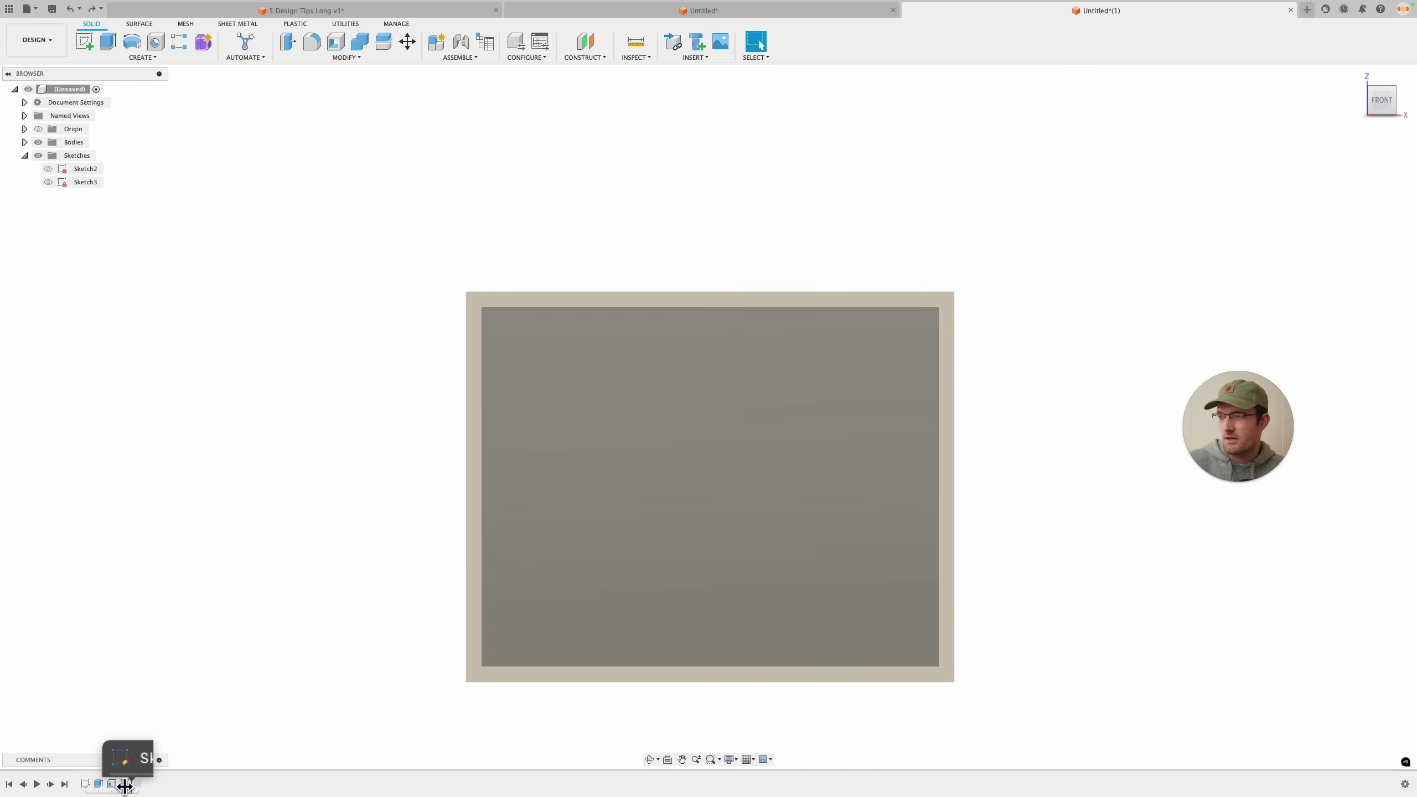
Roll the history back before the shell, fillet the plate's four corner edges 10 mm, and roll forward past the shell.
left_click_drag(112, 786, 102, 791)
middle_click_drag(999, 604, 1005, 540, "shift")
key("f")
left_click(480, 621)
left_click(969, 591)
middle_click_drag(999, 440, 959, 306, "shift")
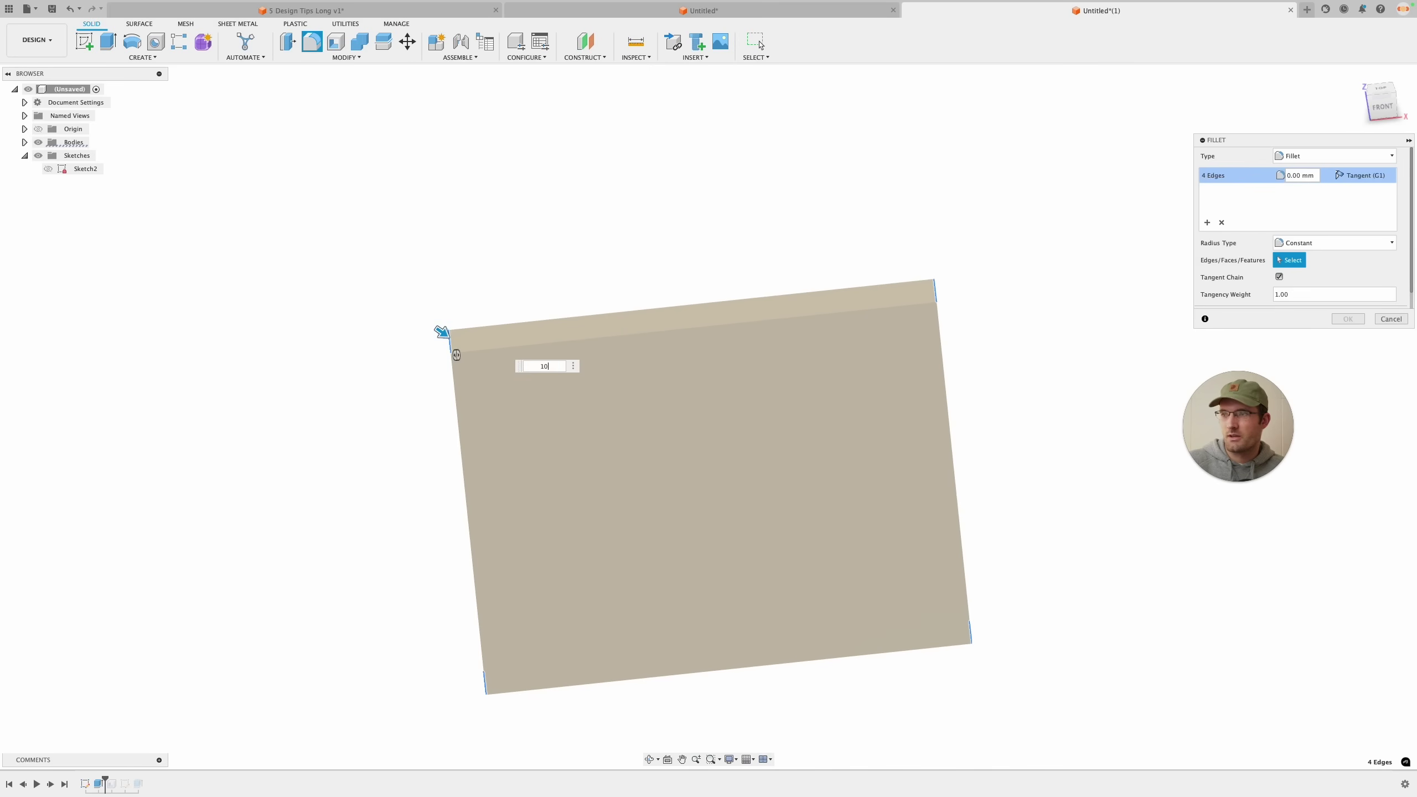
key("Return")
middle_click_drag(987, 307, 881, 236, "shift")
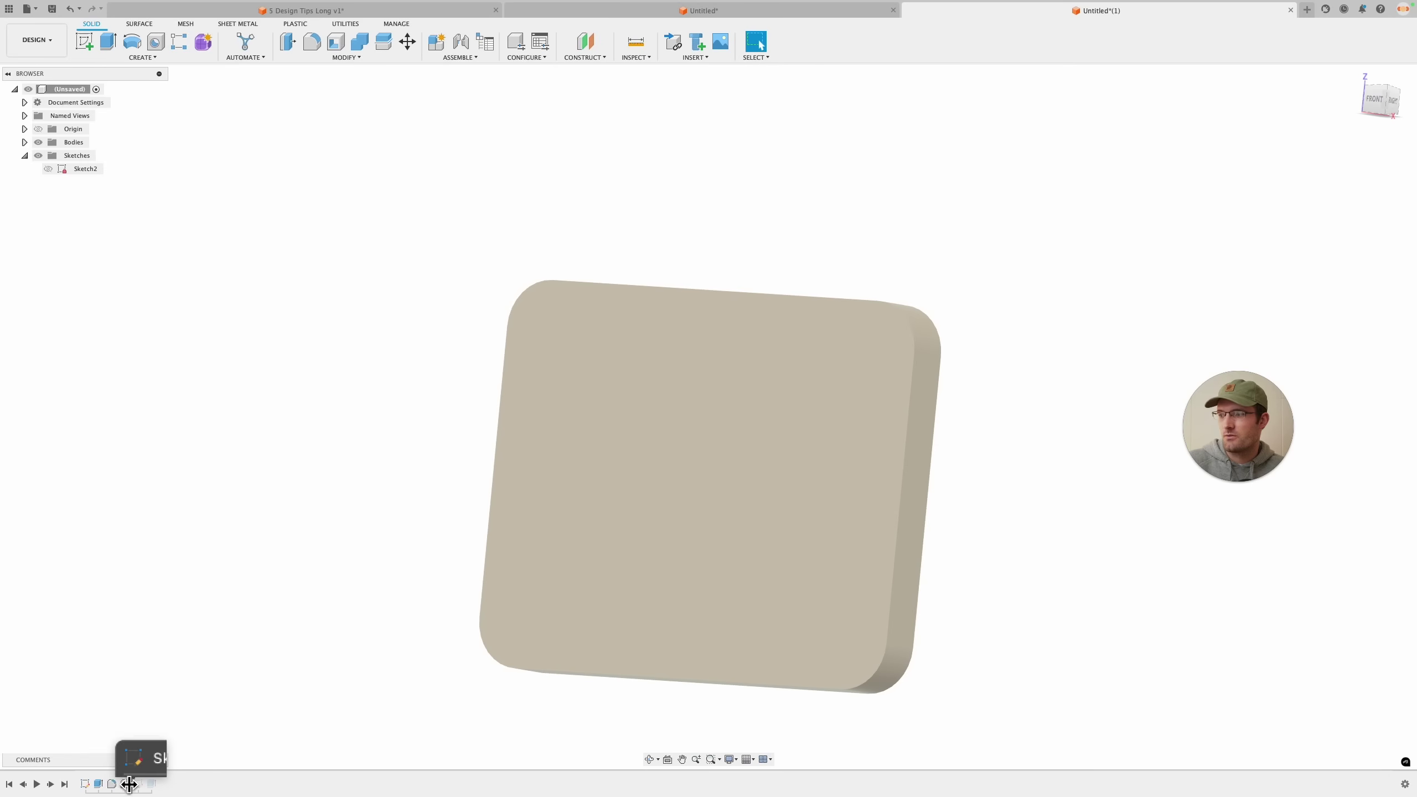
left_click_drag(129, 784, 133, 784)
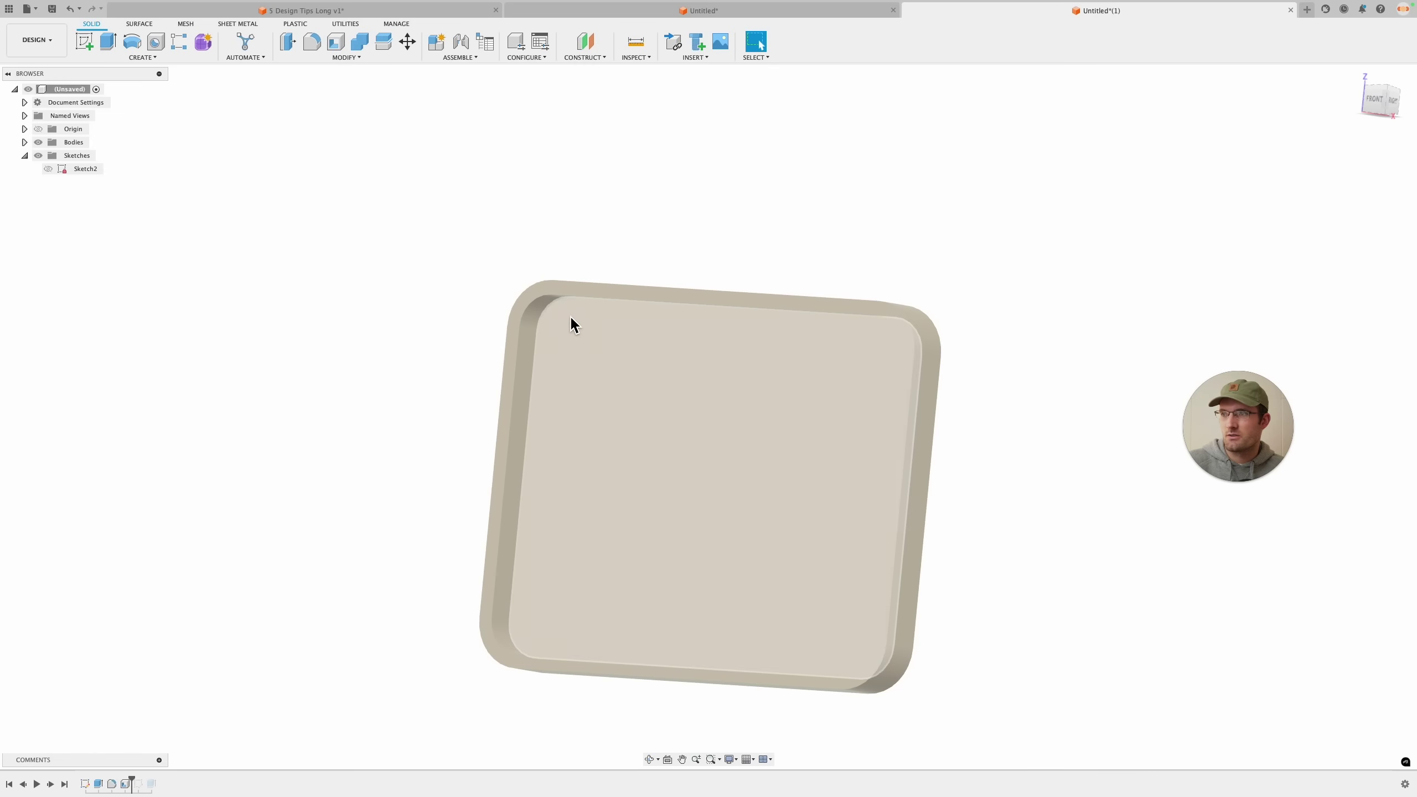
middle_click_drag(811, 339, 1068, 438, "shift")
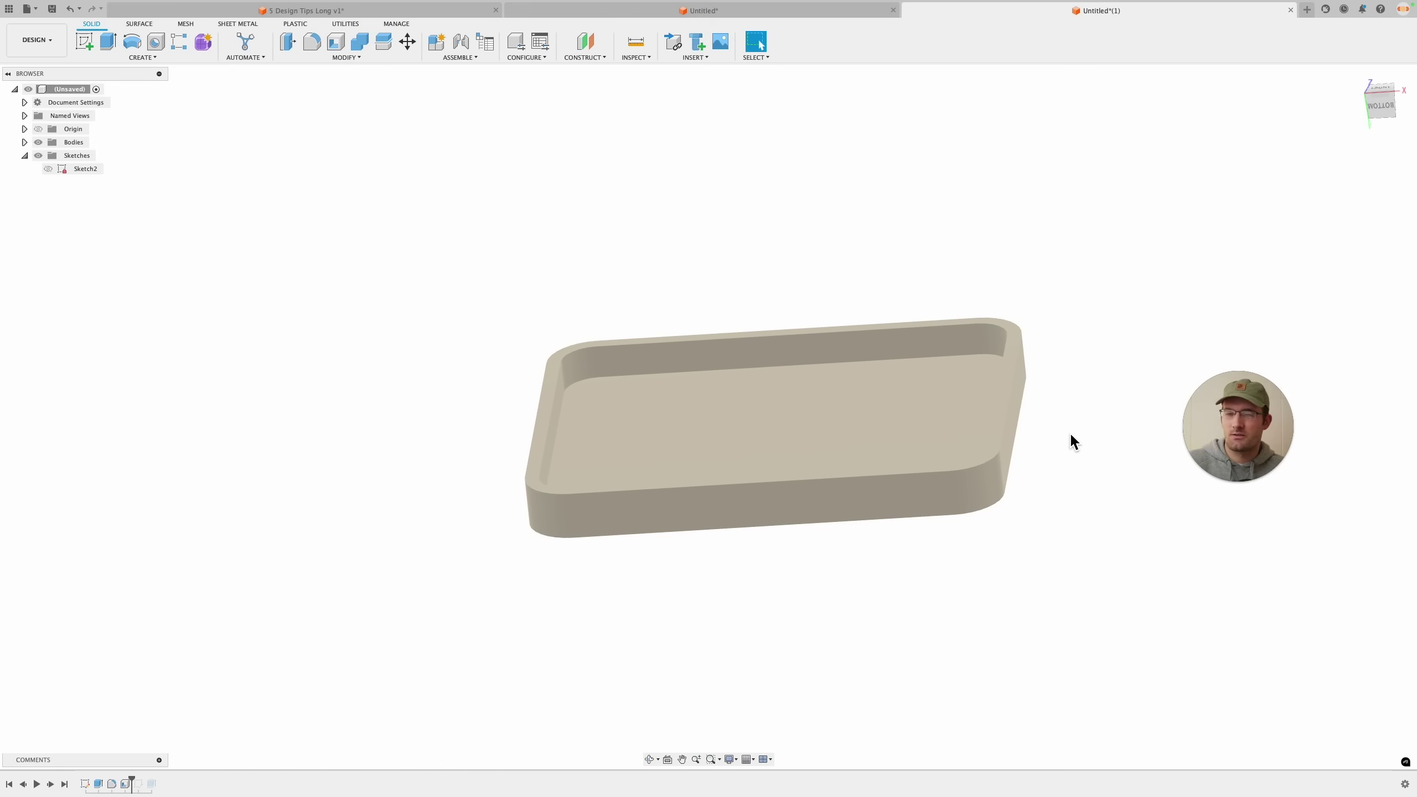
Edit the shell and try the back face in its selection, ending with the front face removed at 3 mm inside thickness.
right_click(126, 784)
left_click(158, 674)
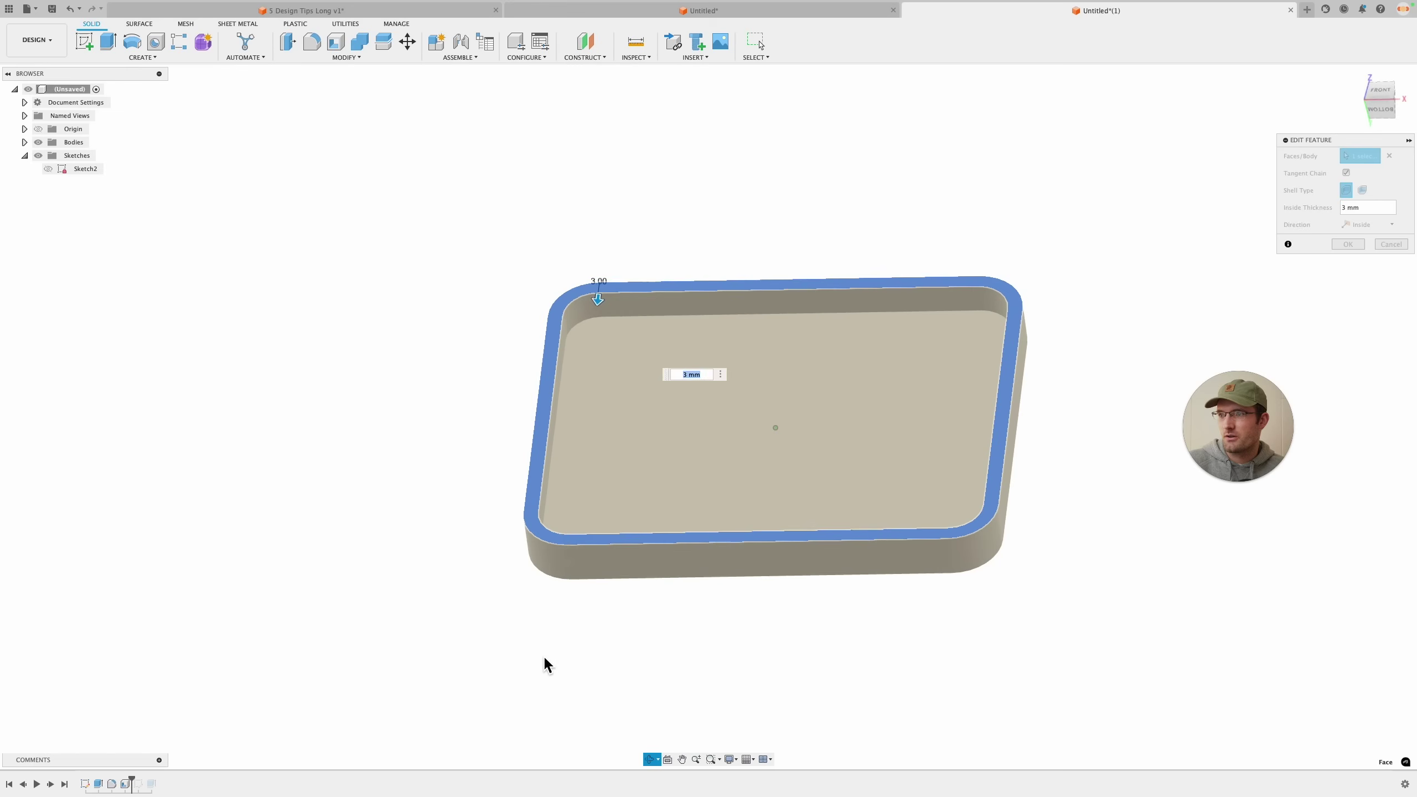
middle_click_drag(529, 539, 487, 541, "shift")
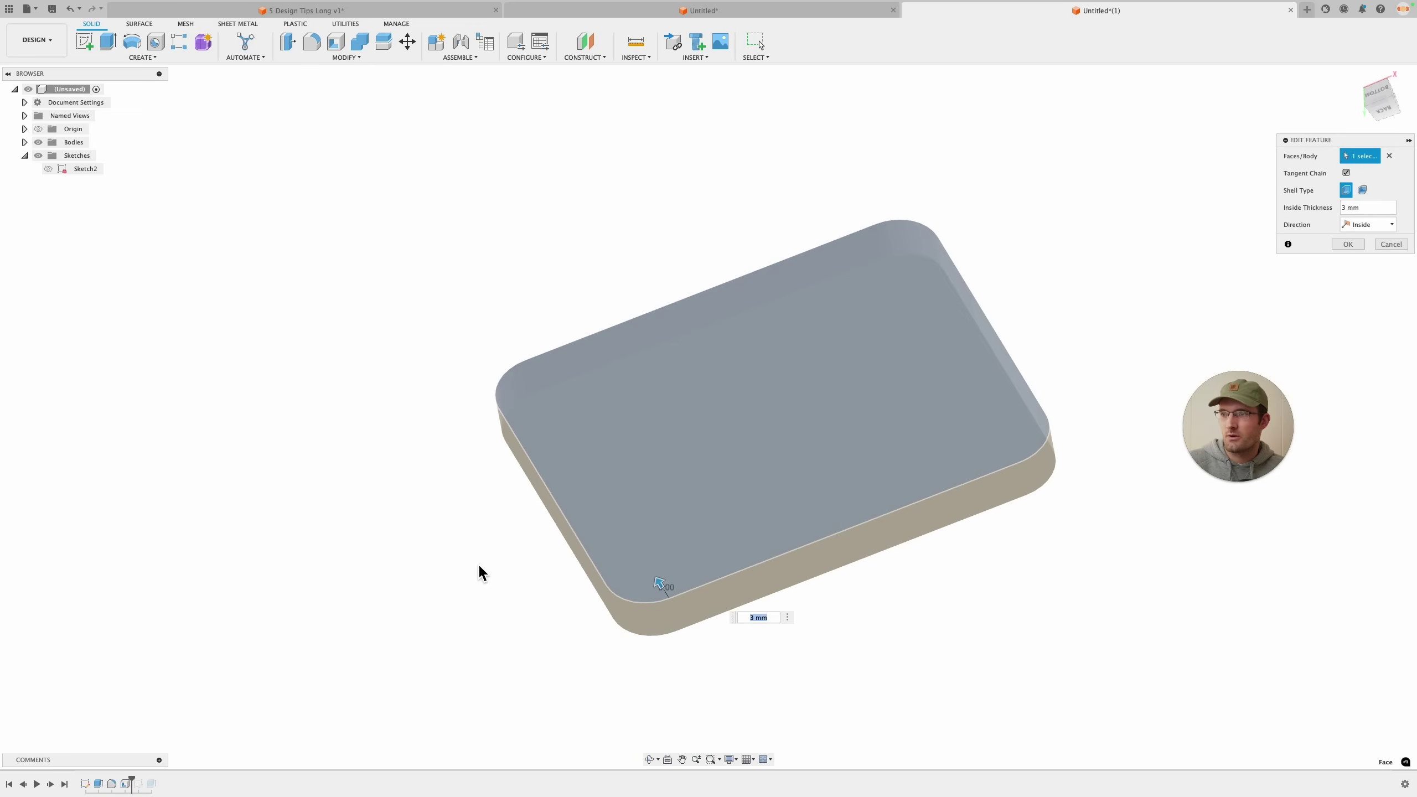
left_click(705, 437)
middle_click_drag(396, 409, 411, 512, "shift")
middle_click_drag(465, 464, 795, 358, "shift")
left_click(548, 381)
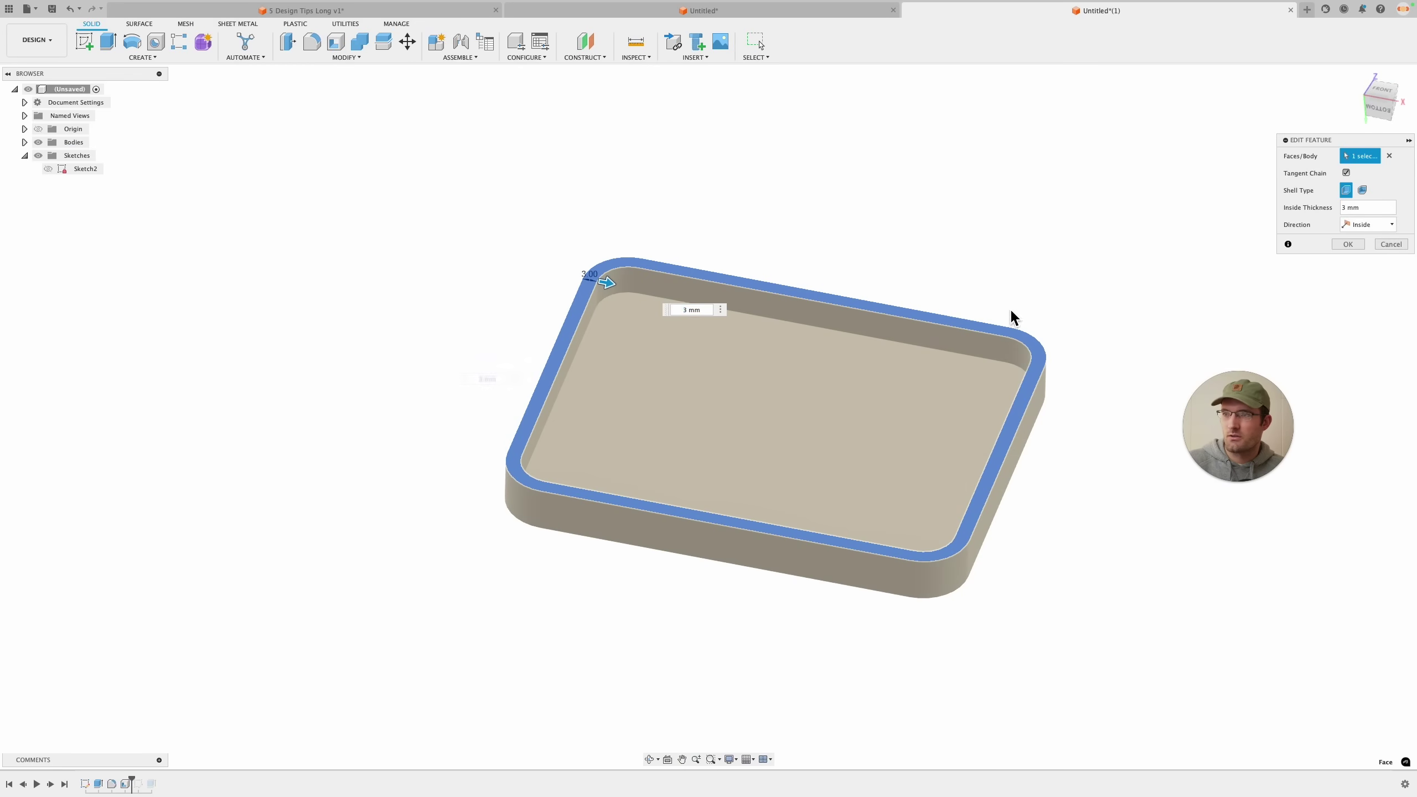
left_click(1348, 245)
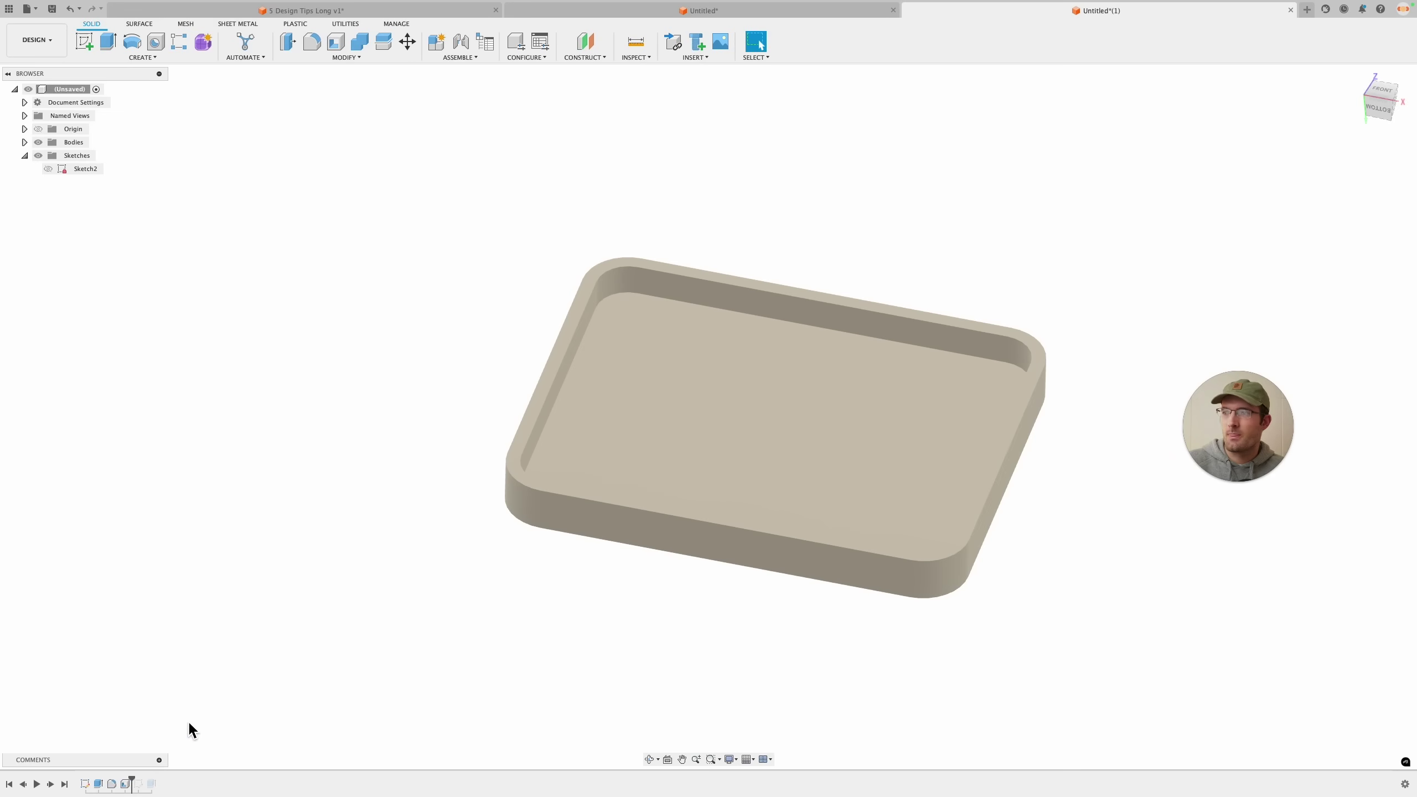
Open the insert's offset sketch for editing and examine its outline around the tray's rounded corners.
right_click(141, 784)
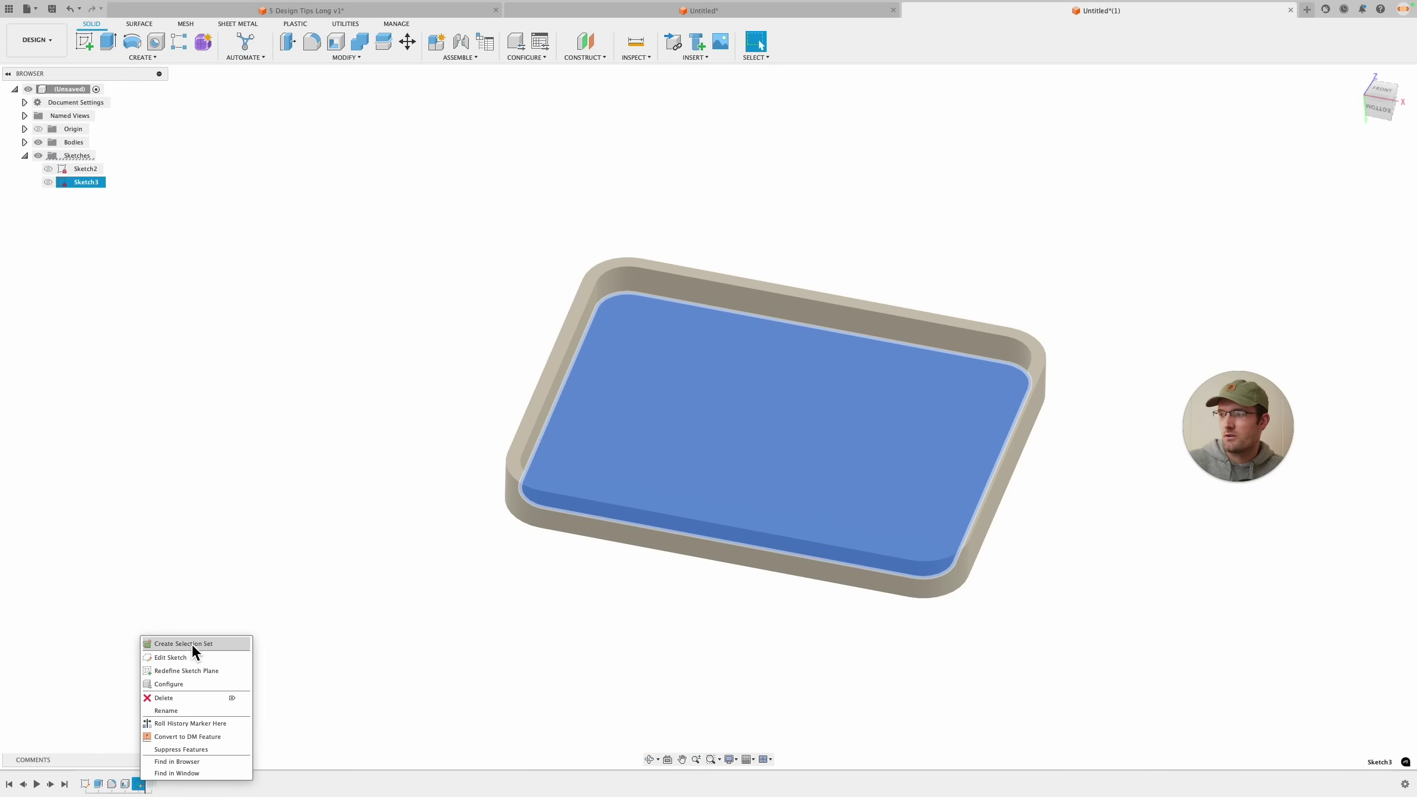
left_click(193, 657)
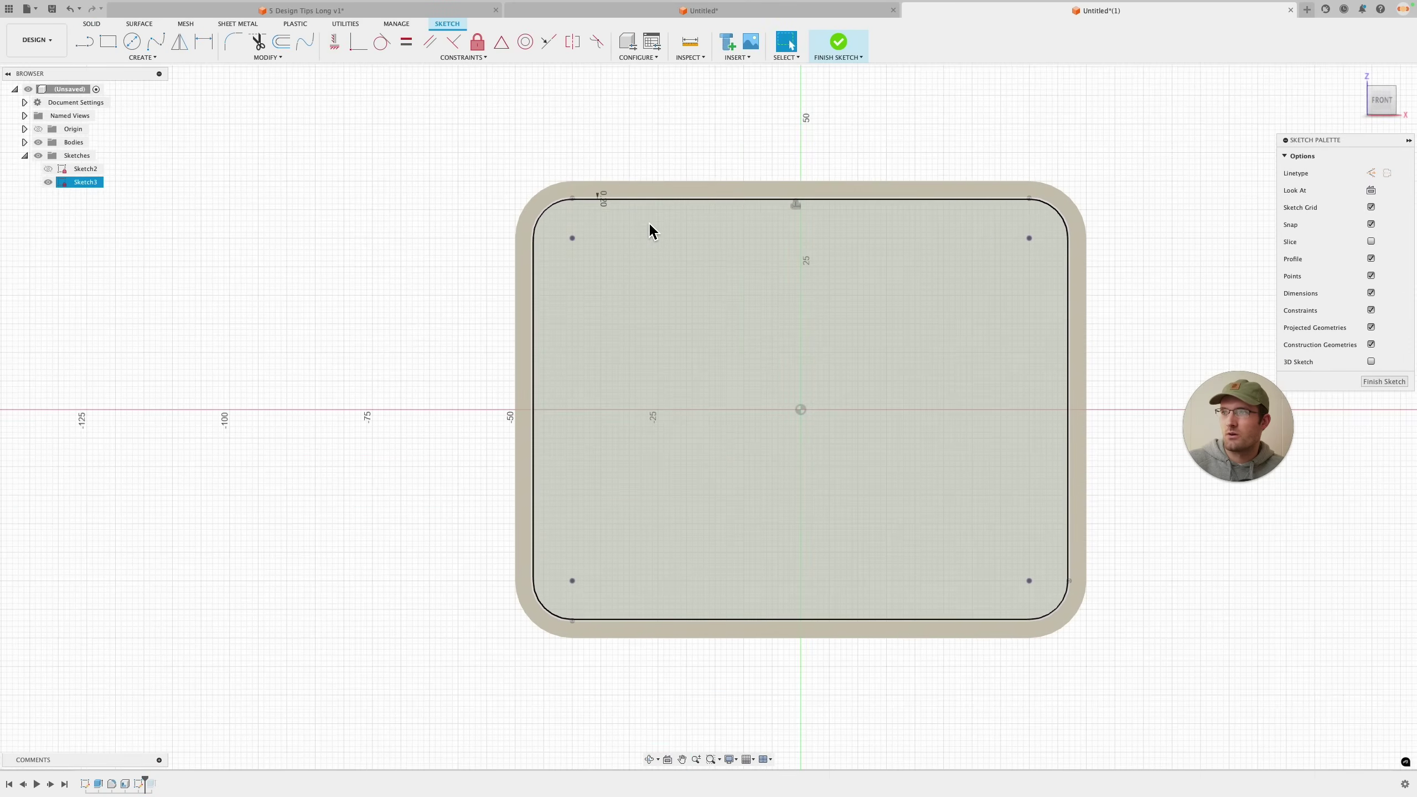
scroll(614, 251, "up", 8)
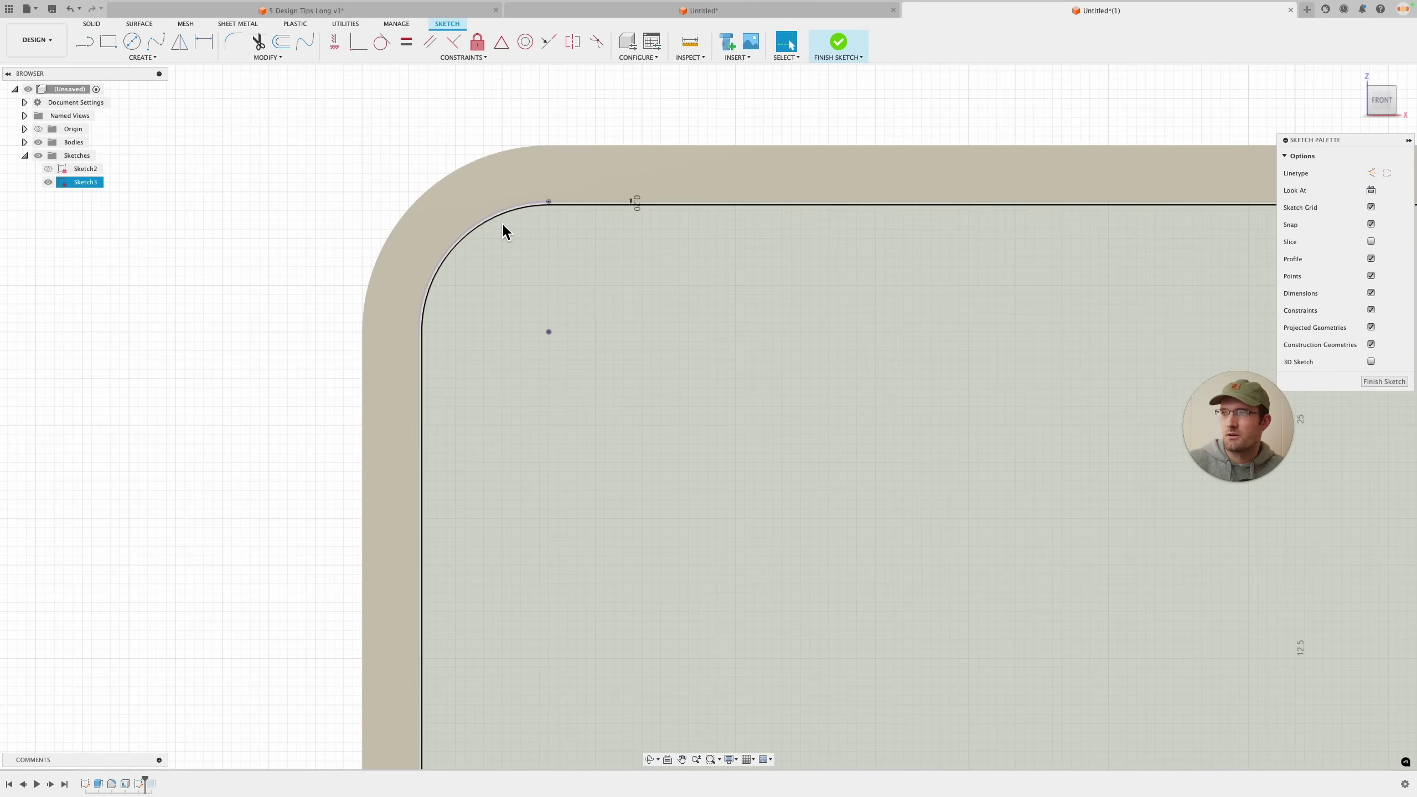
scroll(490, 290, "down", 5)
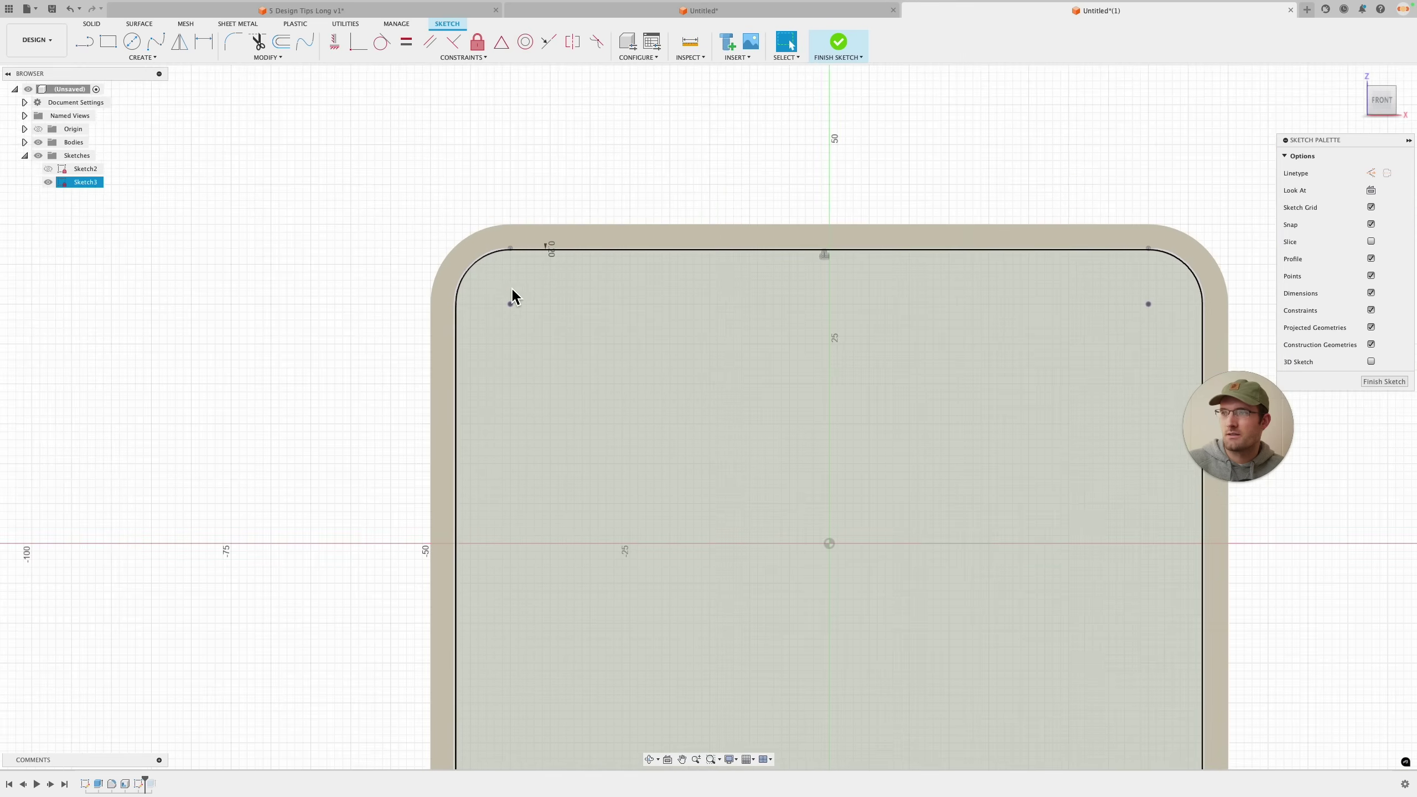
scroll(526, 298, "down", 4)
key("Escape")
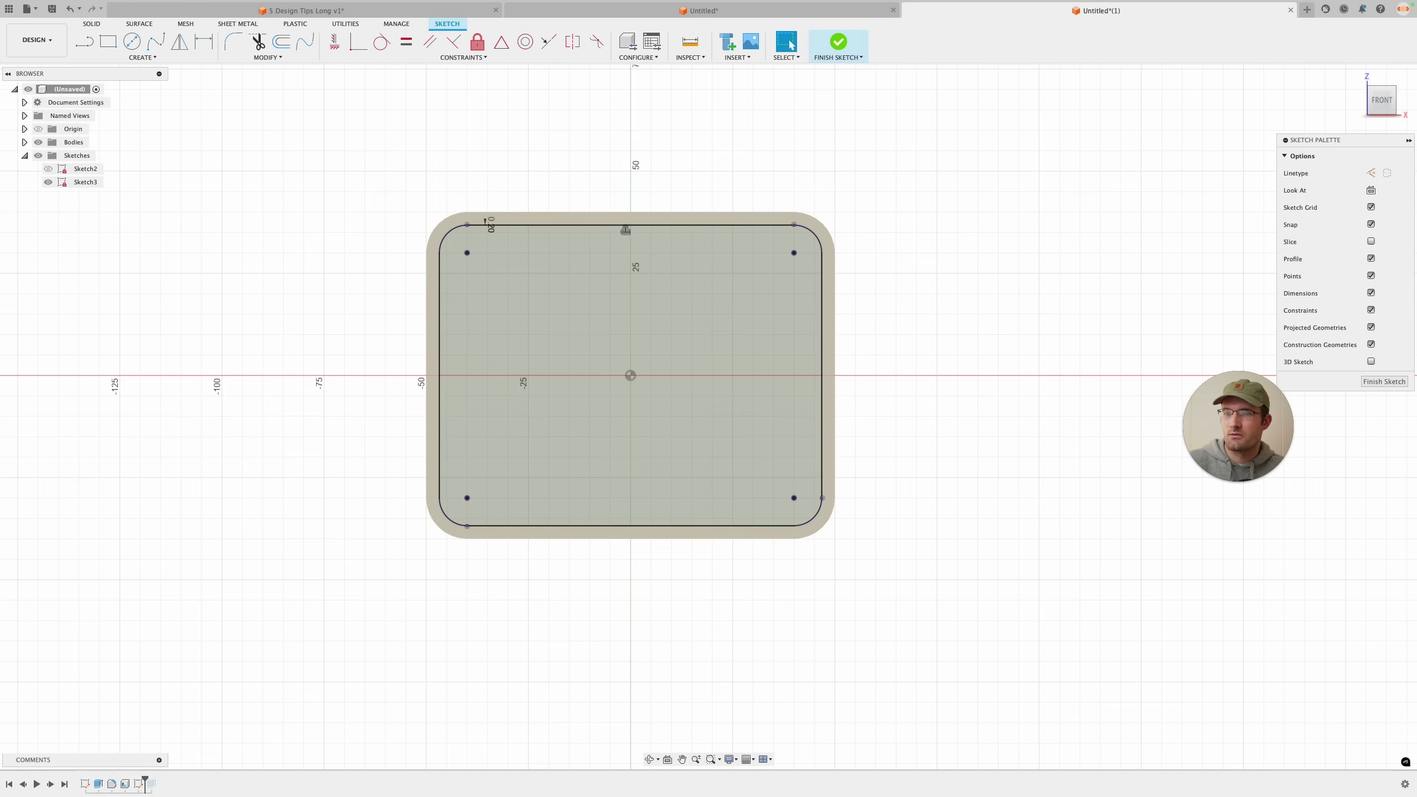
Finish the insert's offset sketch and roll the history forward past the insert's extrusion.
left_click(1384, 382)
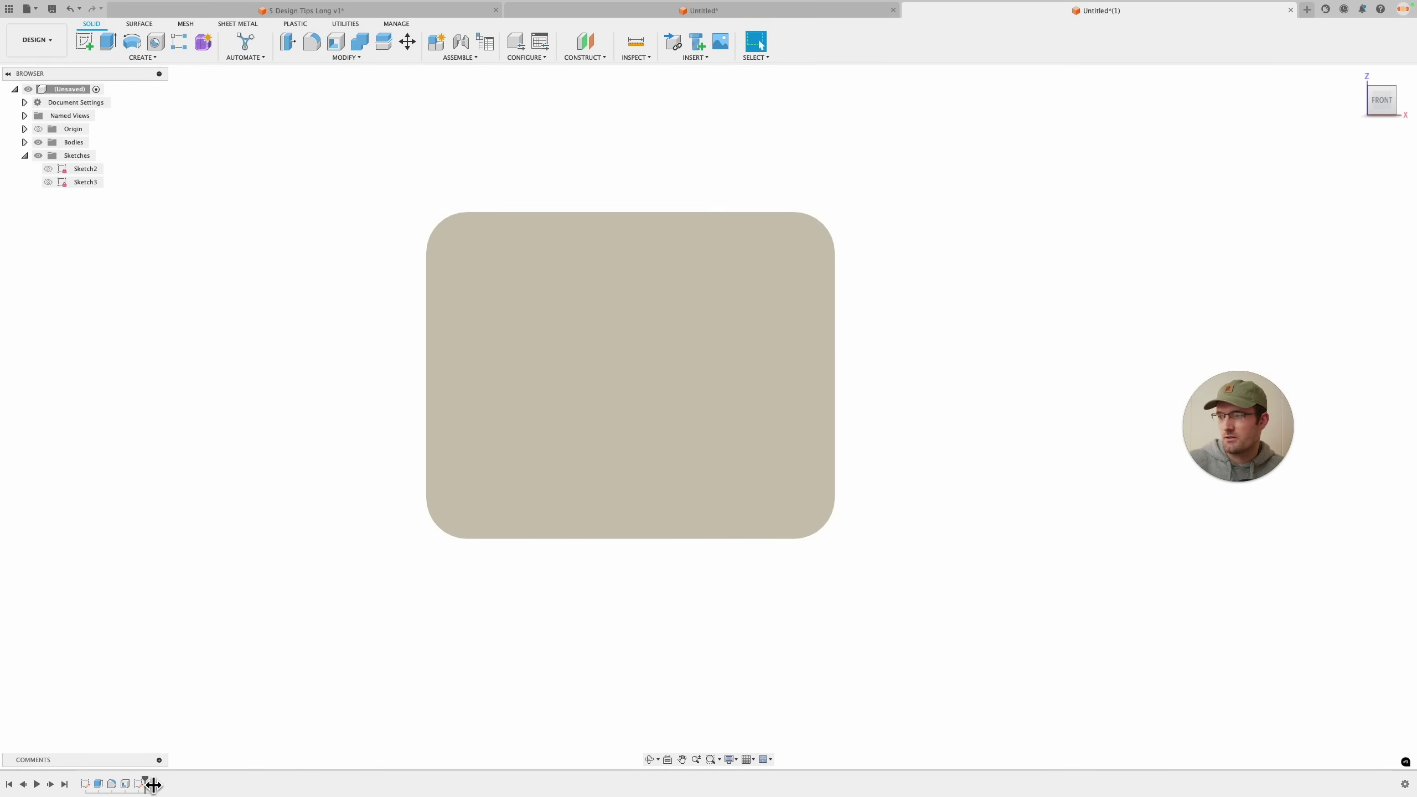
left_click_drag(153, 784, 167, 784)
middle_click_drag(544, 645, 563, 625, "shift")
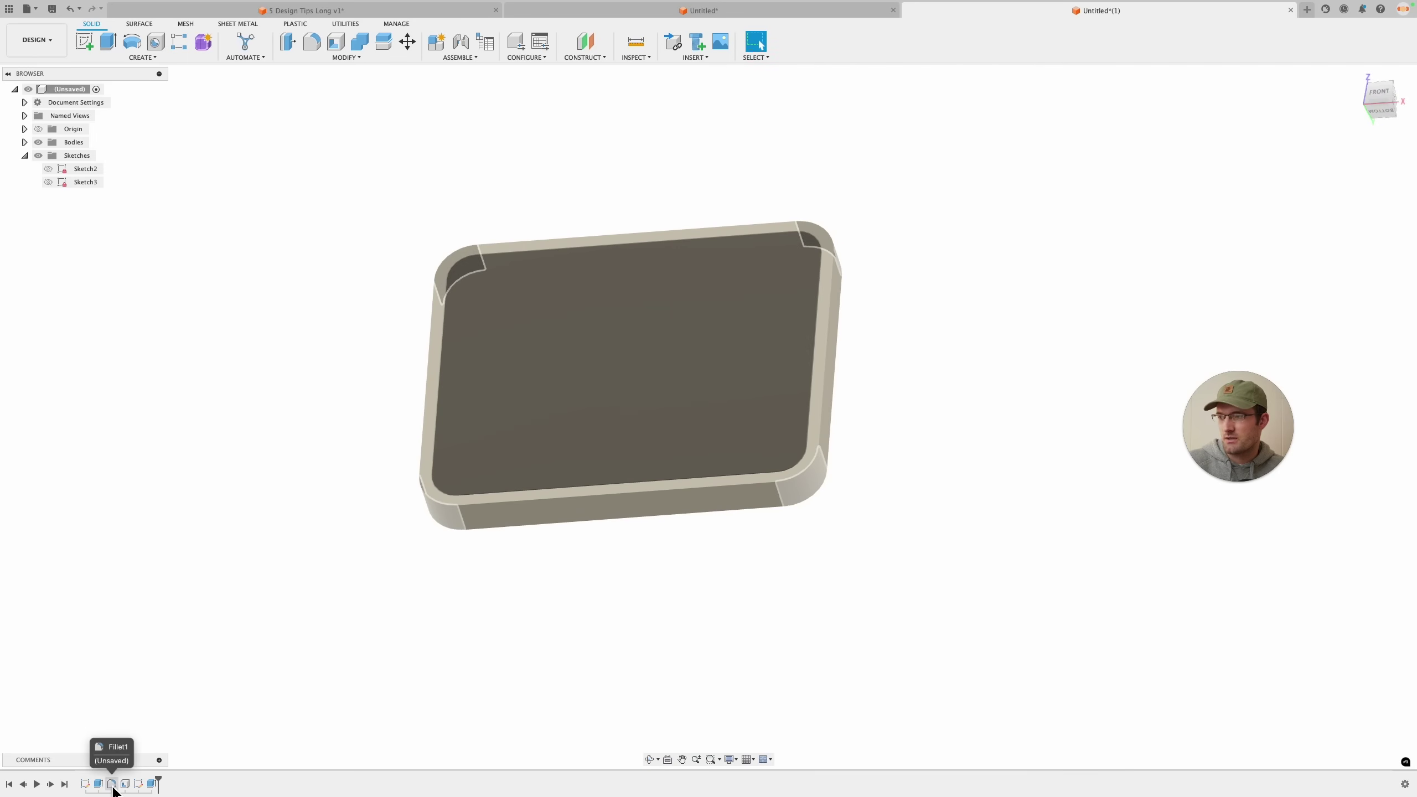
Examine how the insert follows the tray wall around the two lower rounded corners.
middle_click_drag(557, 681, 872, 519, "shift")
scroll(886, 543, "up", 5)
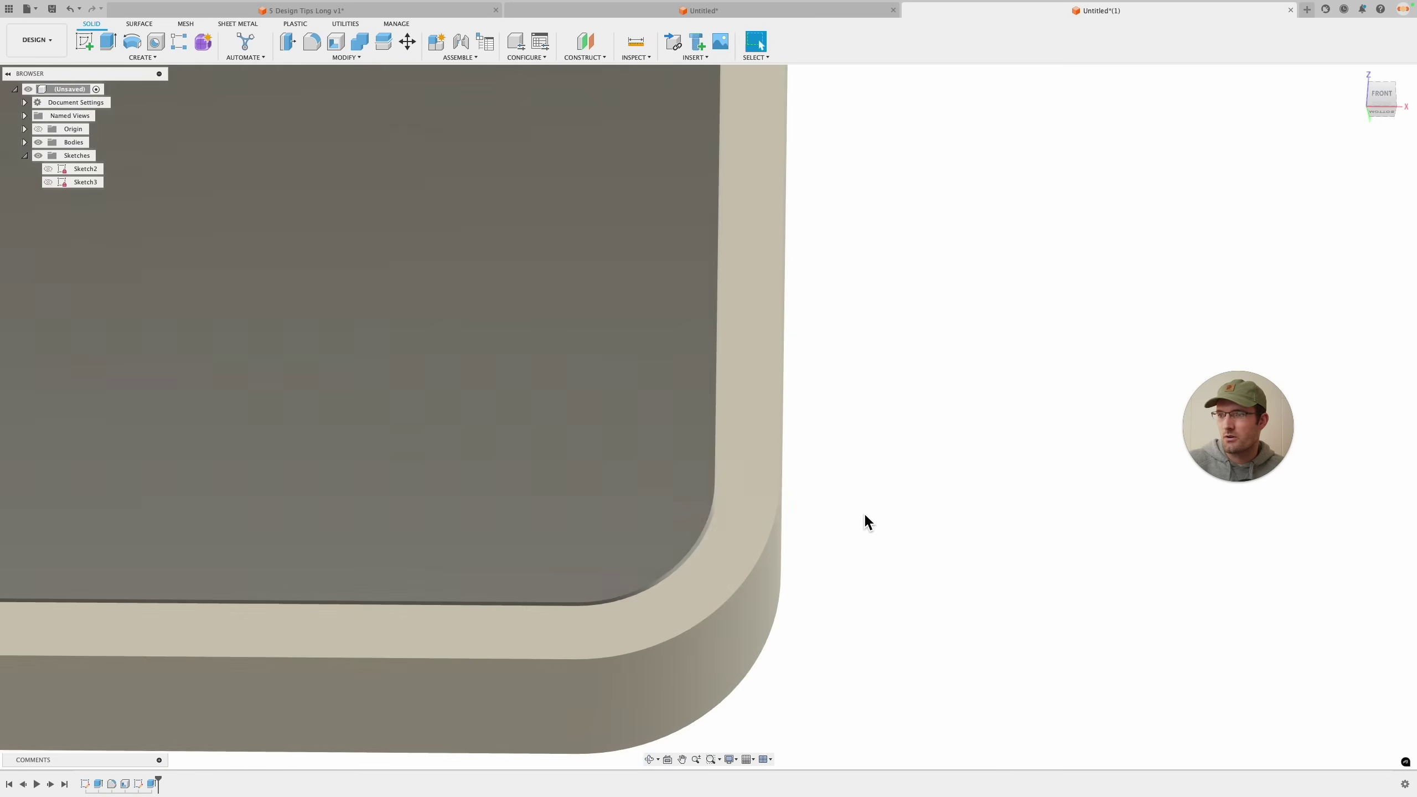
scroll(853, 514, "down", 5)
scroll(817, 501, "down", 4)
middle_click_drag(441, 490, 494, 491)
scroll(301, 526, "down", 3)
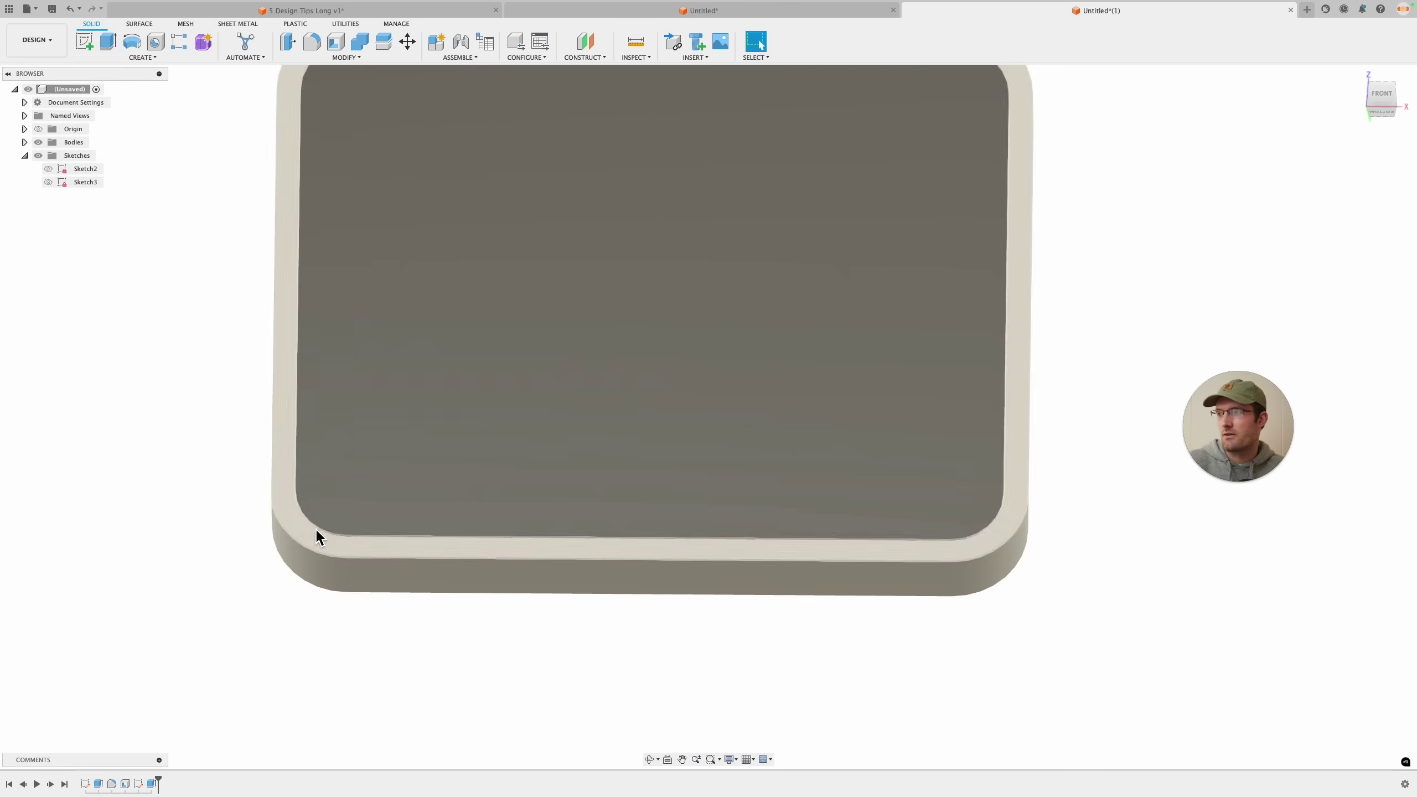
scroll(320, 560, "up", 6)
scroll(392, 479, "down", 1)
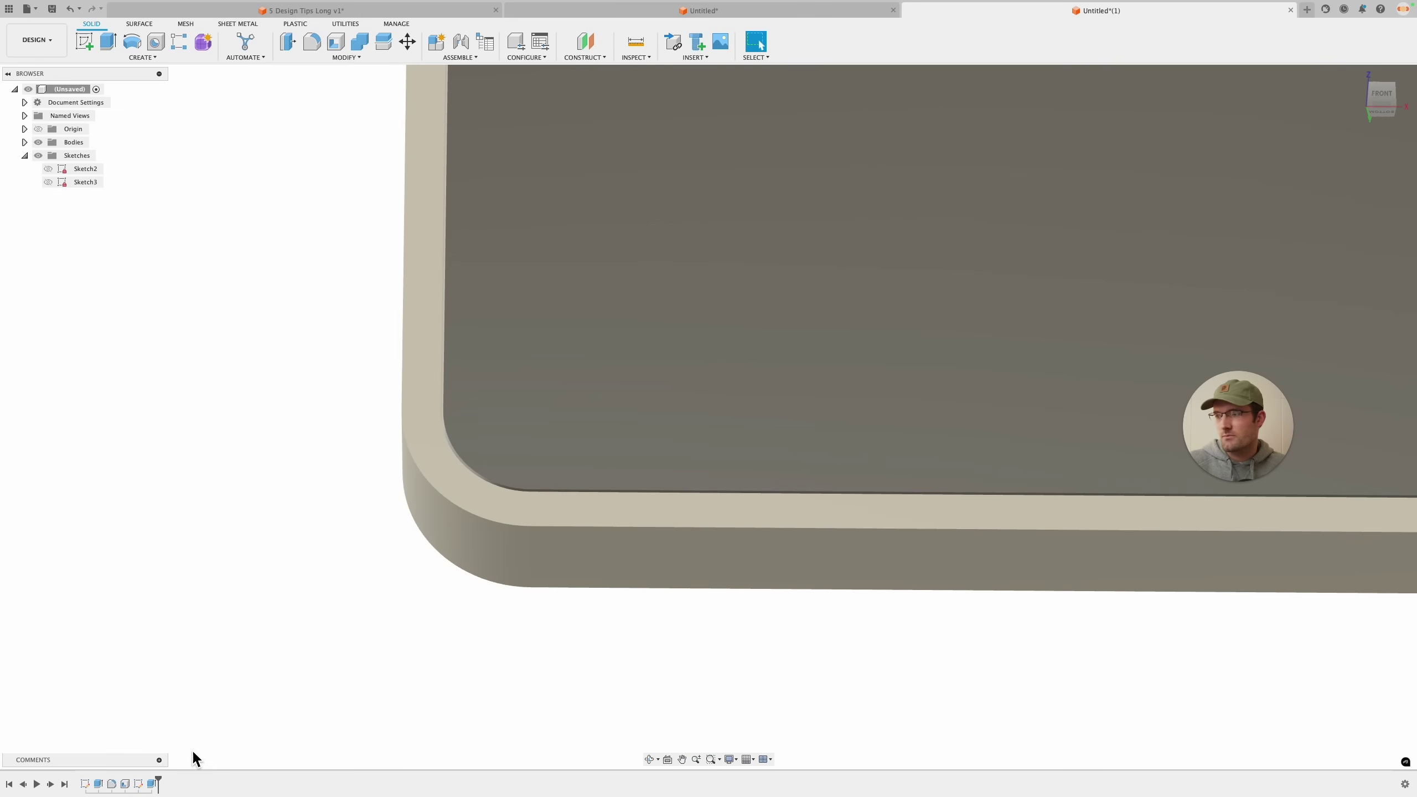
Roll the history back to just after the shell and delete the corner fillet feature that precedes it.
right_click(125, 784)
left_click(263, 594)
left_click_drag(144, 784, 131, 784)
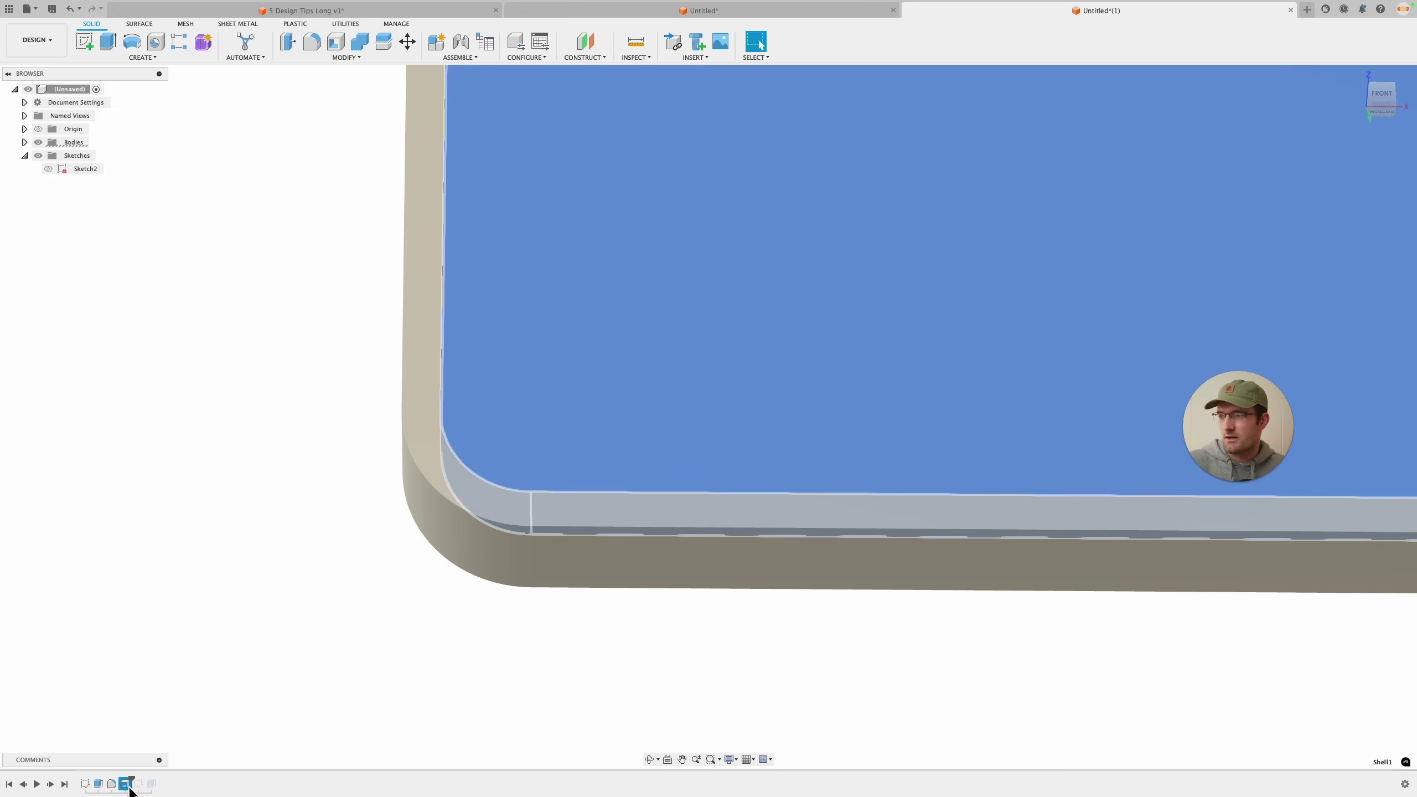
right_click(129, 783)
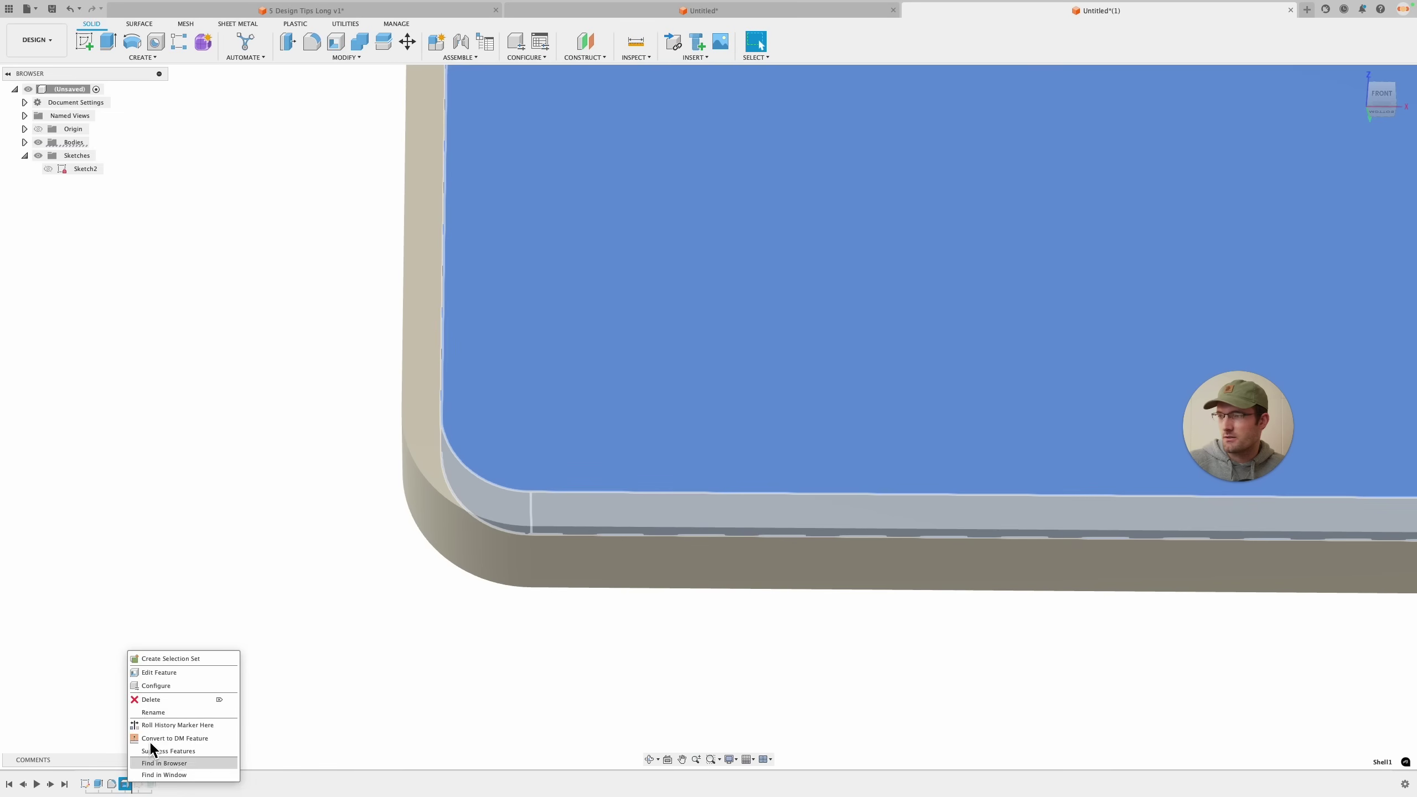
key("Escape")
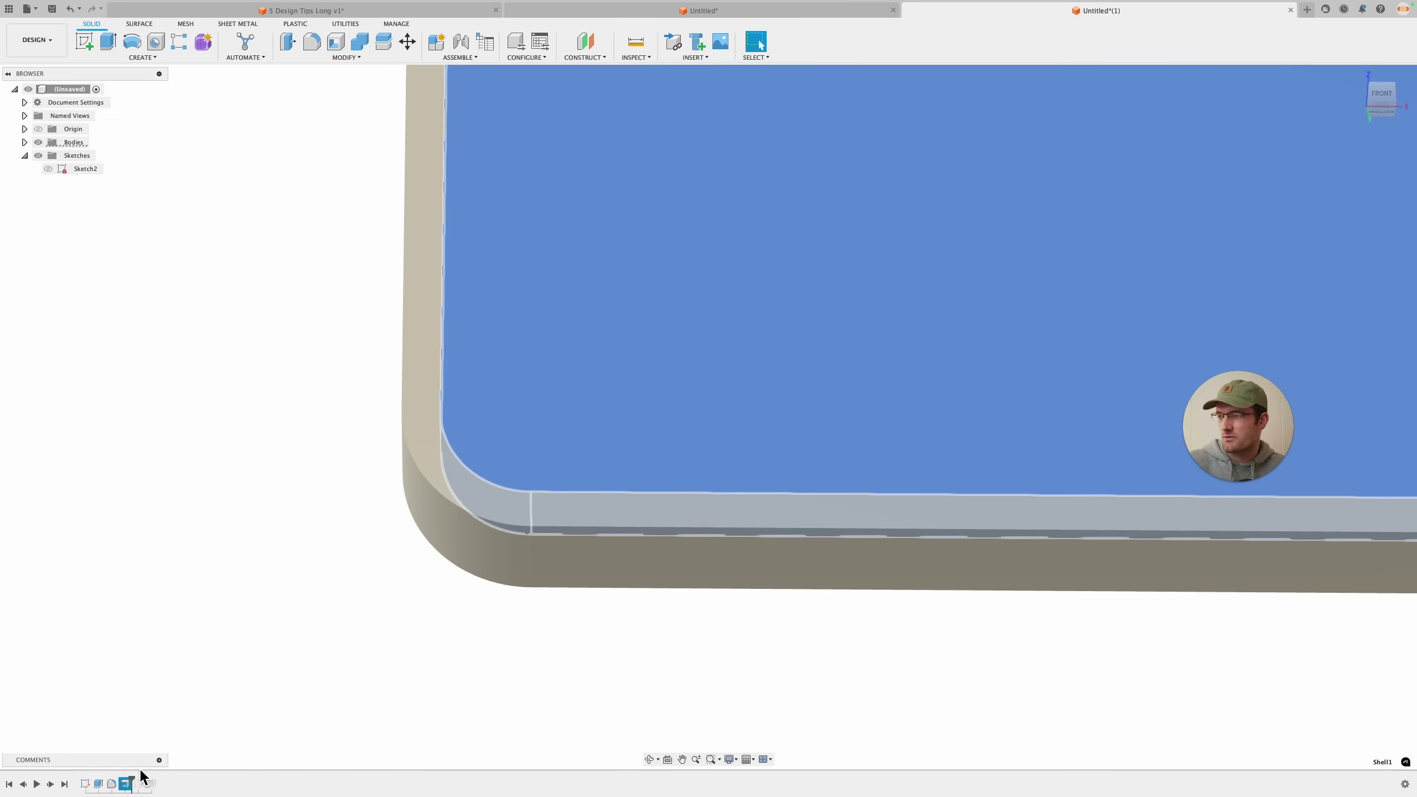
right_click(117, 788)
left_click(147, 698)
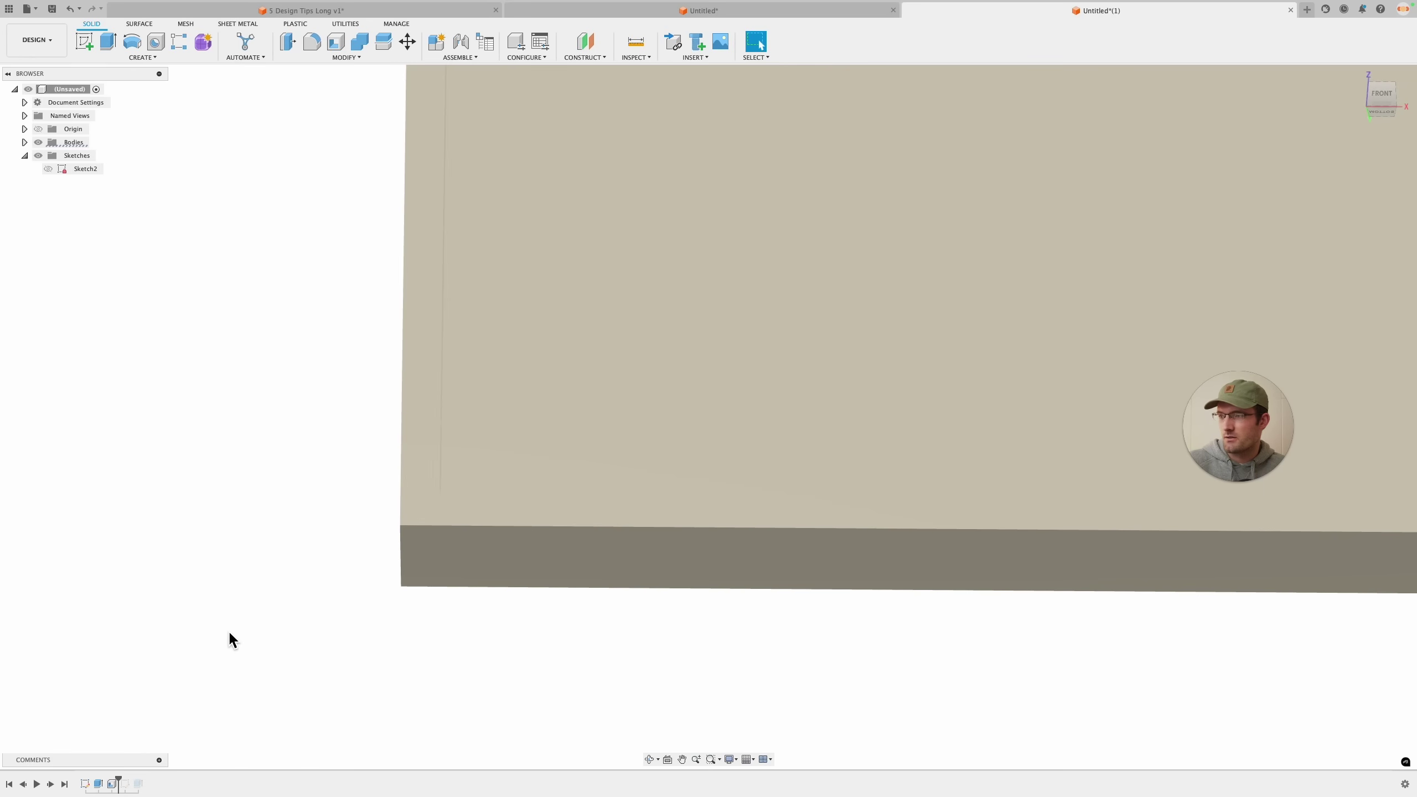
Start a fillet on the shelled tray with the two outer corner edges of its upper wall.
scroll(391, 546, "down", 5)
middle_click_drag(510, 374, 483, 296, "shift")
middle_click_drag(983, 292, 880, 460)
scroll(851, 332, "up", 8)
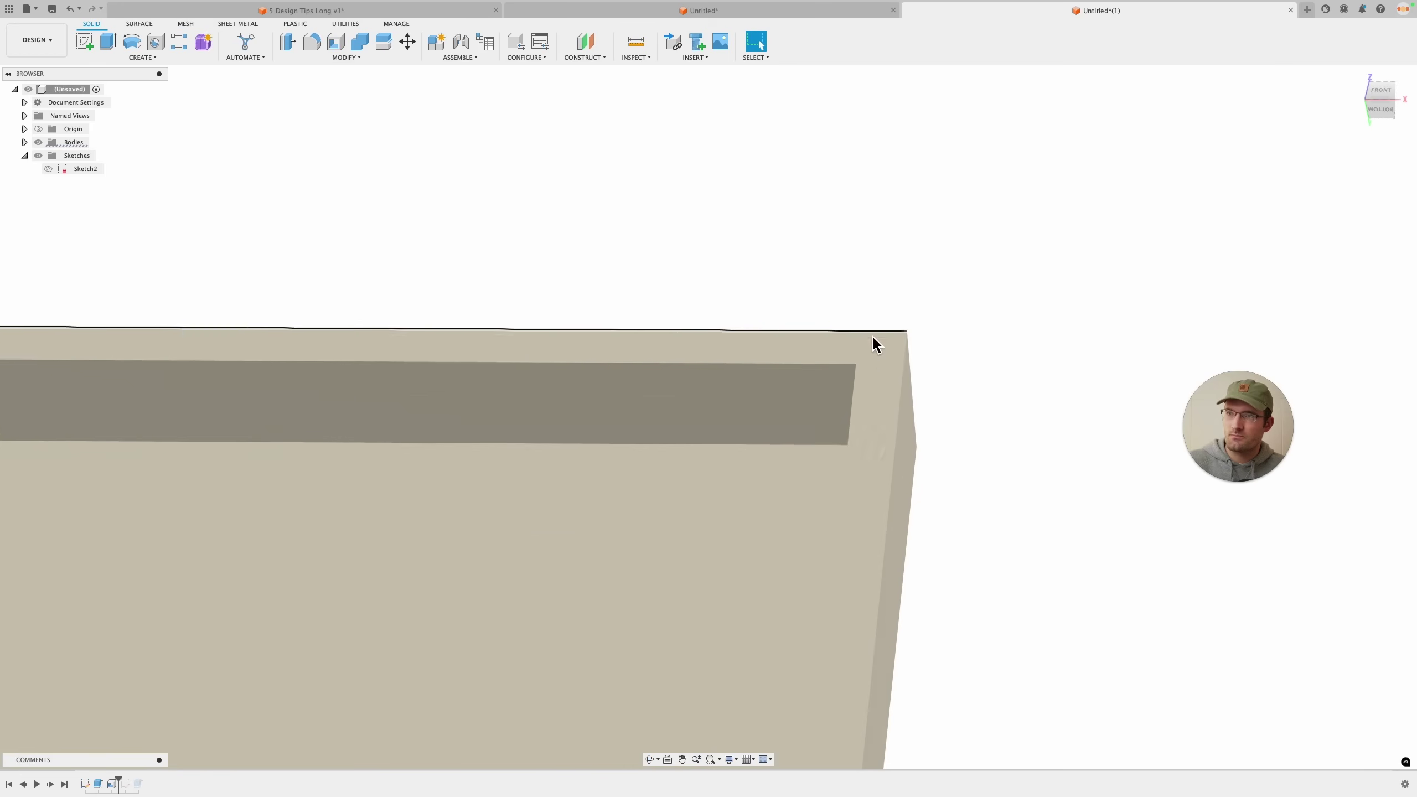
scroll(916, 381, "down", 3)
left_click(855, 384)
left_click(857, 353)
left_click(1068, 336)
middle_click_drag(1019, 398, 964, 398, "shift")
scroll(1020, 390, "down", 5)
key("f")
left_click(959, 401)
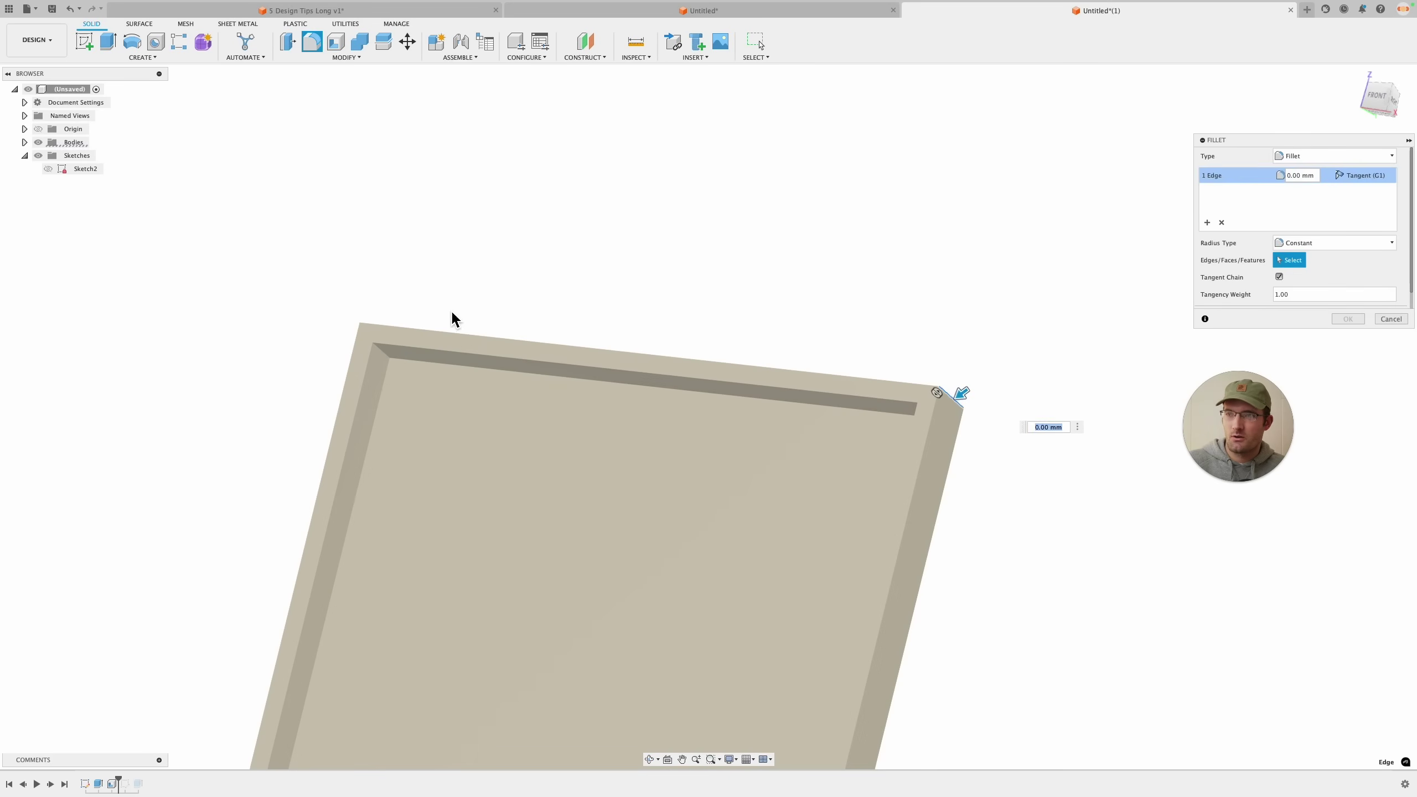
middle_click_drag(766, 299, 597, 316, "shift")
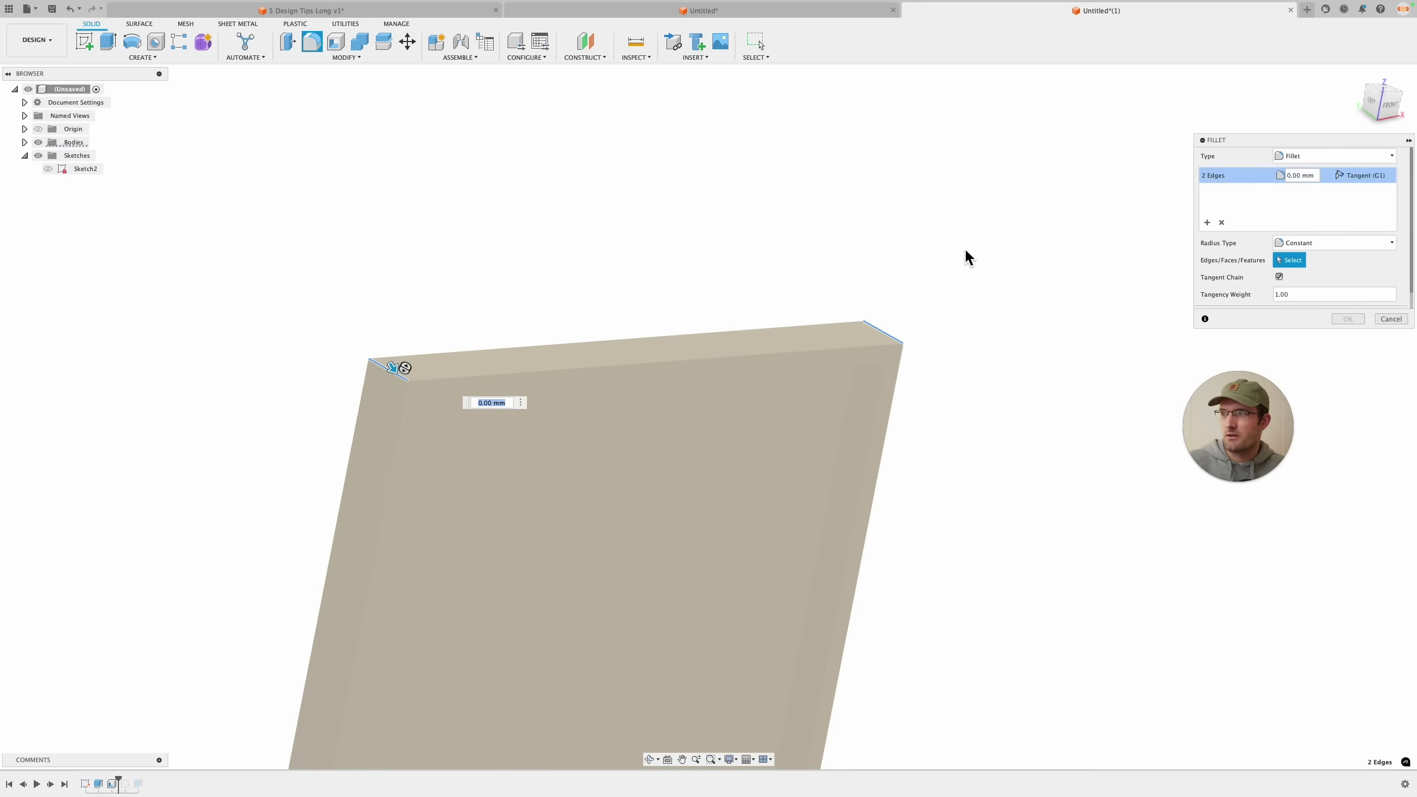
Add the two inner corner edges of the upper wall to the fillet selection.
middle_click_drag(999, 373, 968, 363, "shift")
left_click(827, 531)
middle_click_drag(880, 385, 411, 319, "shift")
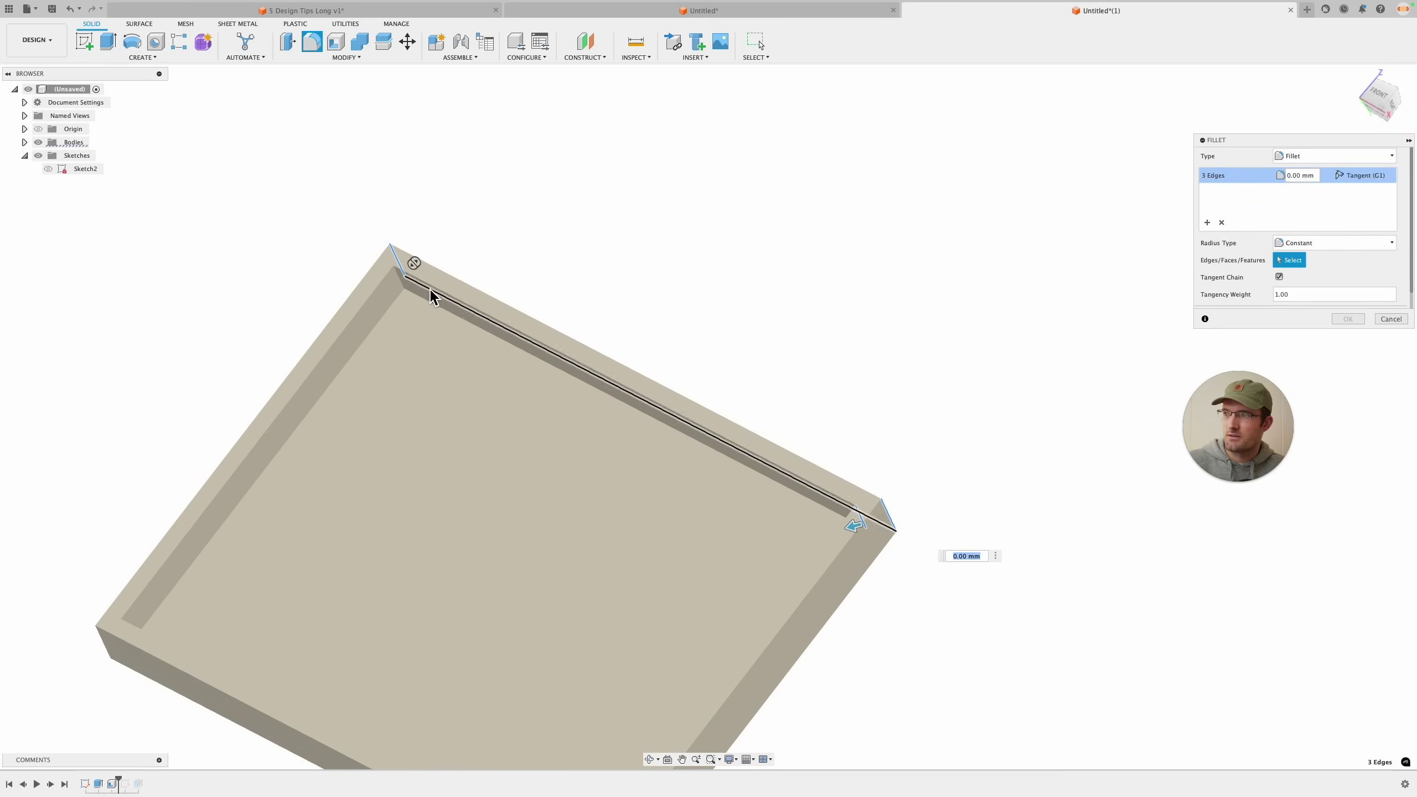
left_click(402, 284)
Add the outer and inner edges of the lower corners to the fillet and set the radius to 10 mm.
middle_click_drag(116, 676, 324, 568)
left_click(311, 553)
middle_click_drag(597, 522, 697, 313)
left_click(814, 586)
middle_click_drag(672, 602, 405, 320, "shift")
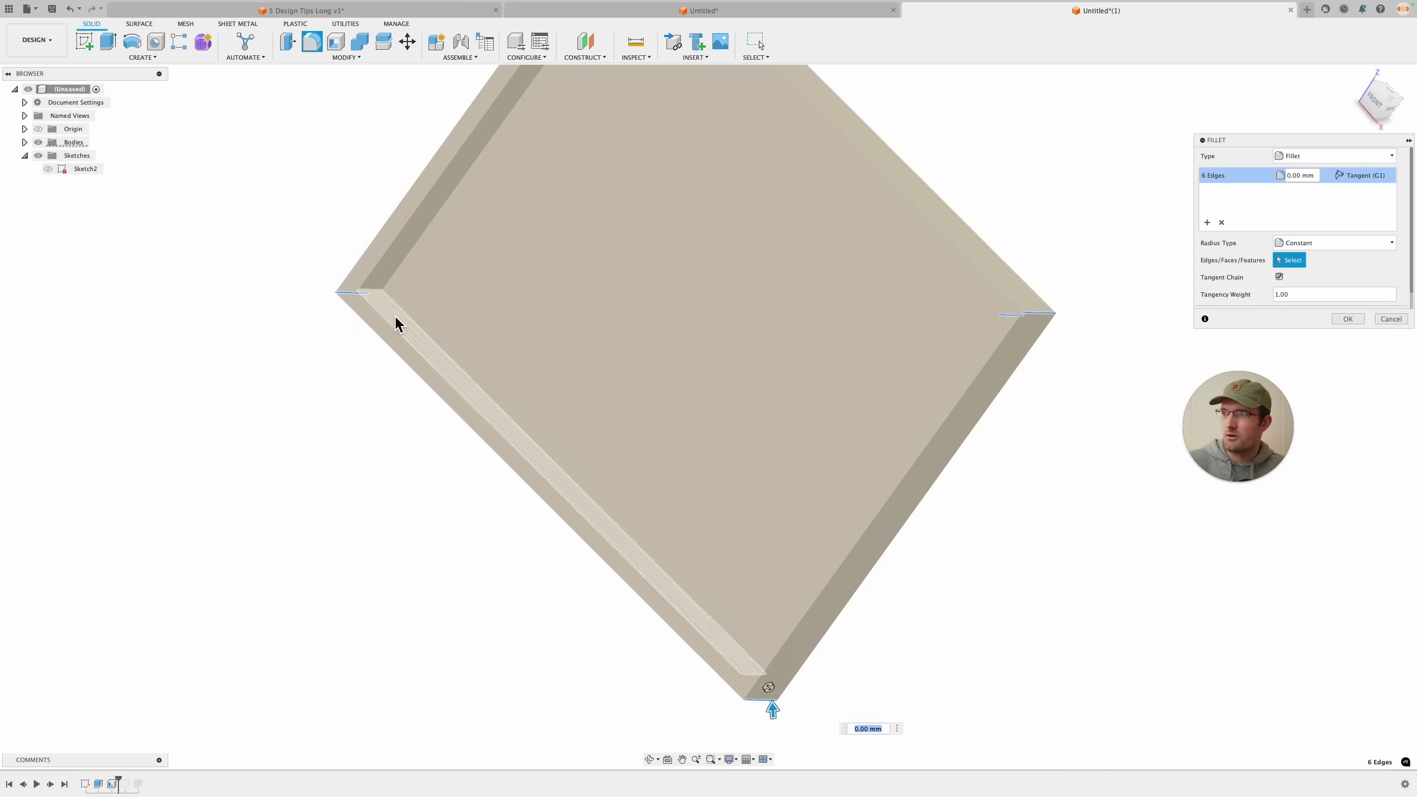
middle_click_drag(440, 529, 720, 578, "shift")
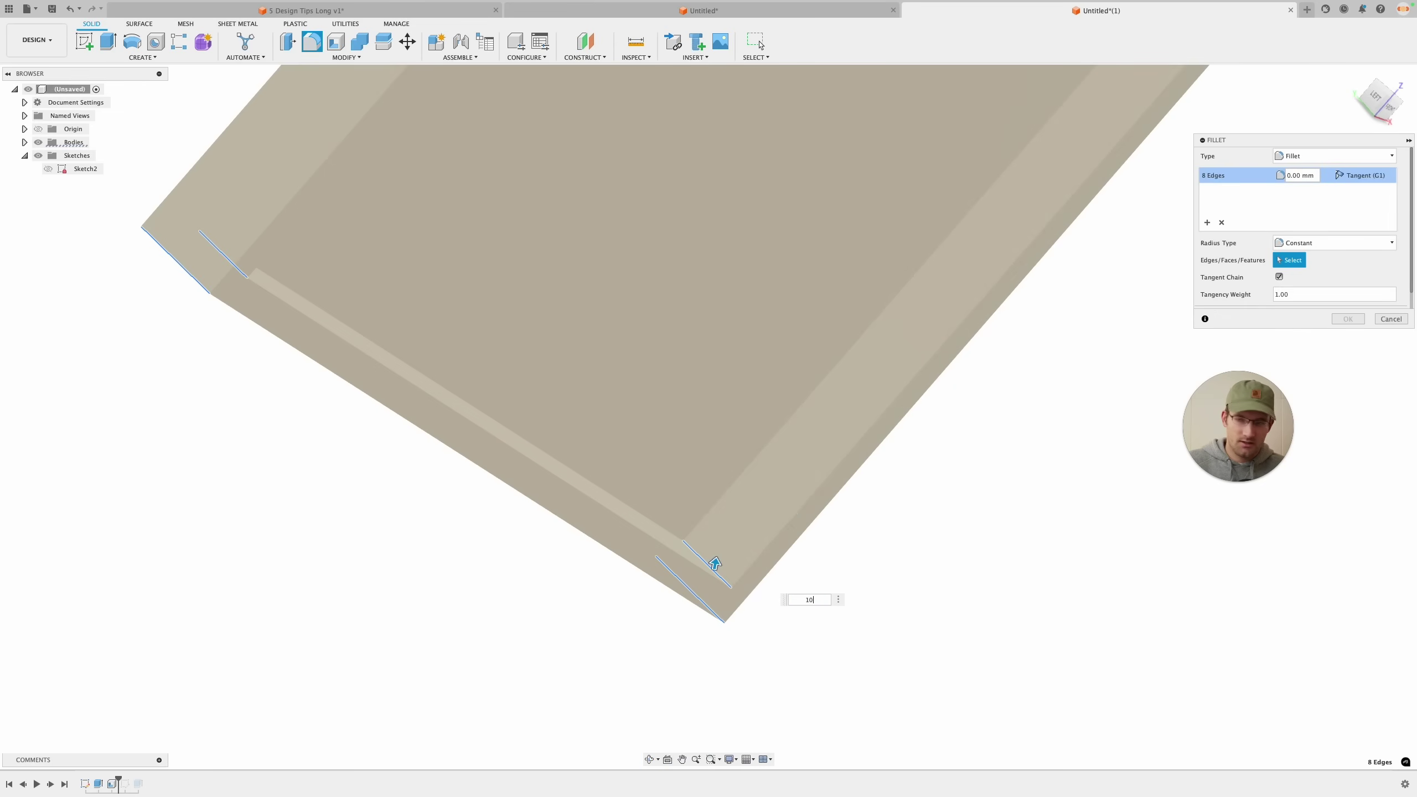
scroll(892, 572, "down", 3)
middle_click_drag(892, 569, 937, 549, "shift")
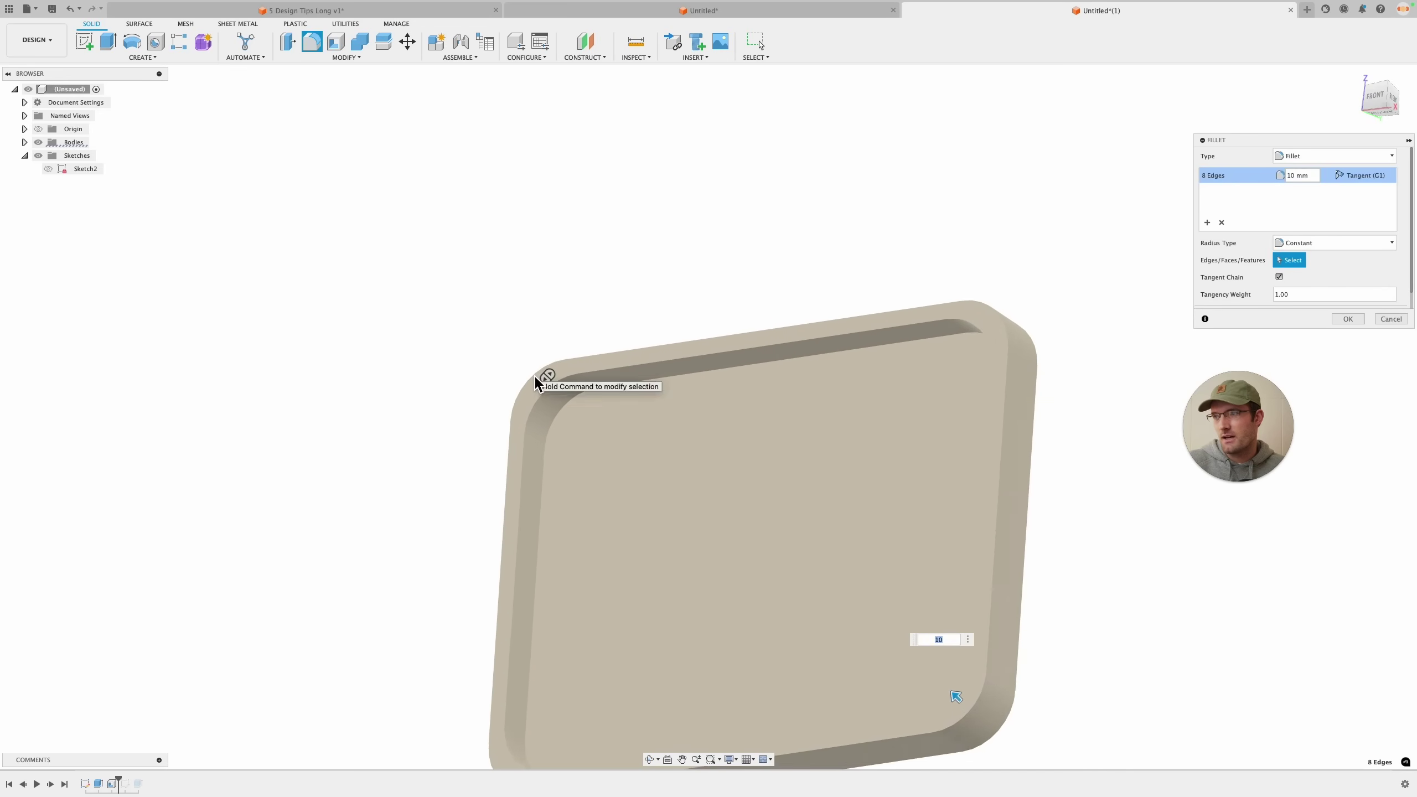
Compare the wall thickness at the filleted upper corner with the straight walls, from an angle and from the front.
scroll(535, 380, "up", 5)
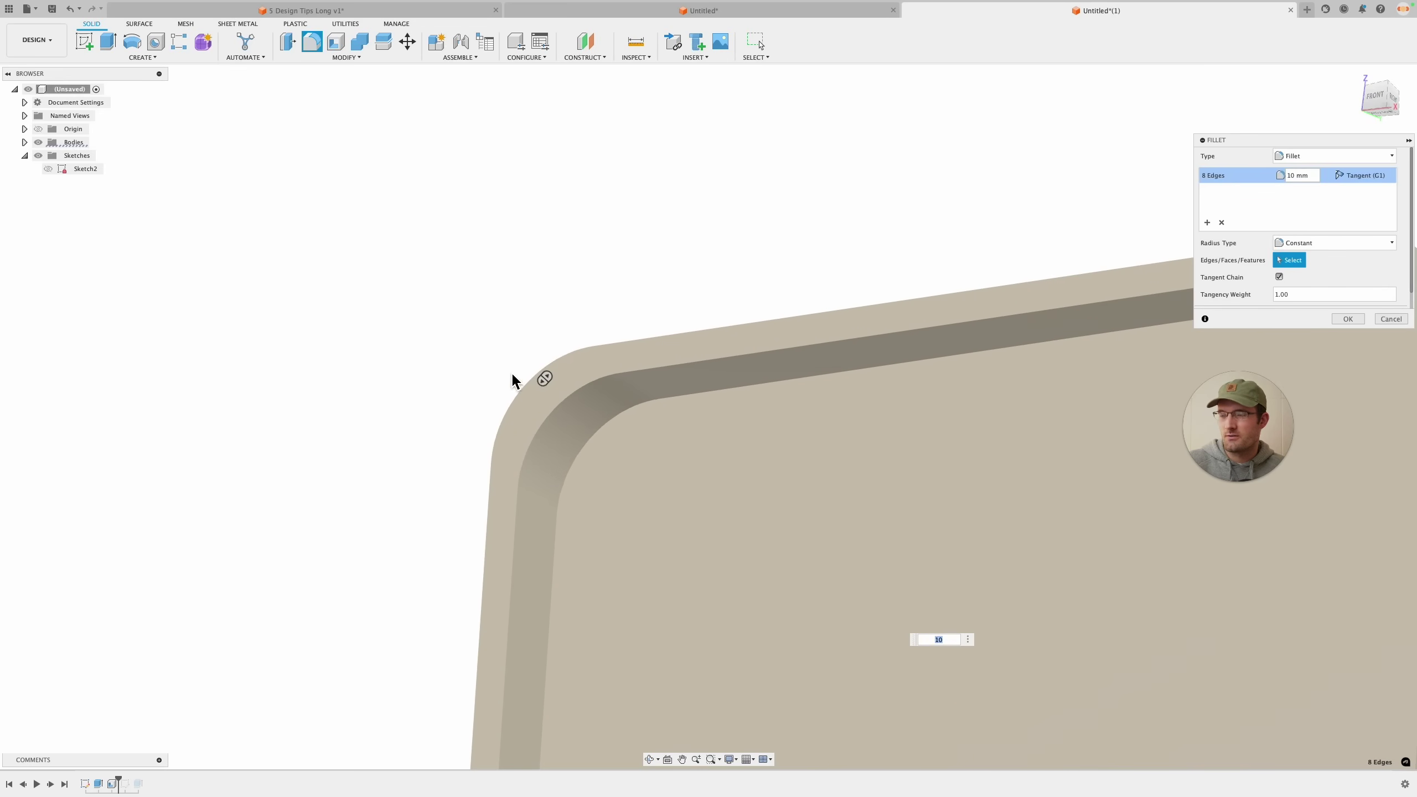
scroll(513, 382, "down", 1)
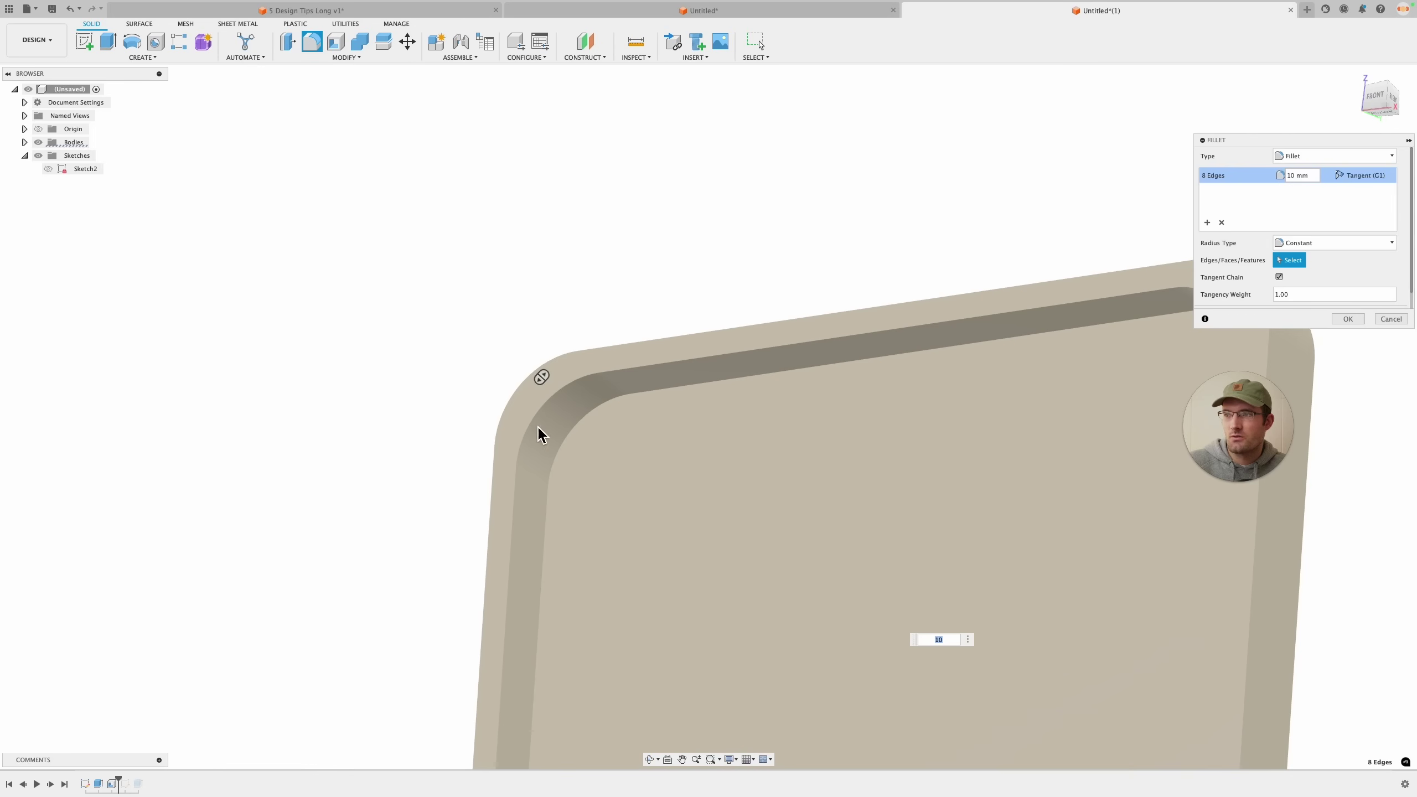
mouse_move(603, 316)
middle_mouse_down("shift")
mouse_move(633, 326)
mouse_move(595, 361)
middle_mouse_up("shift")
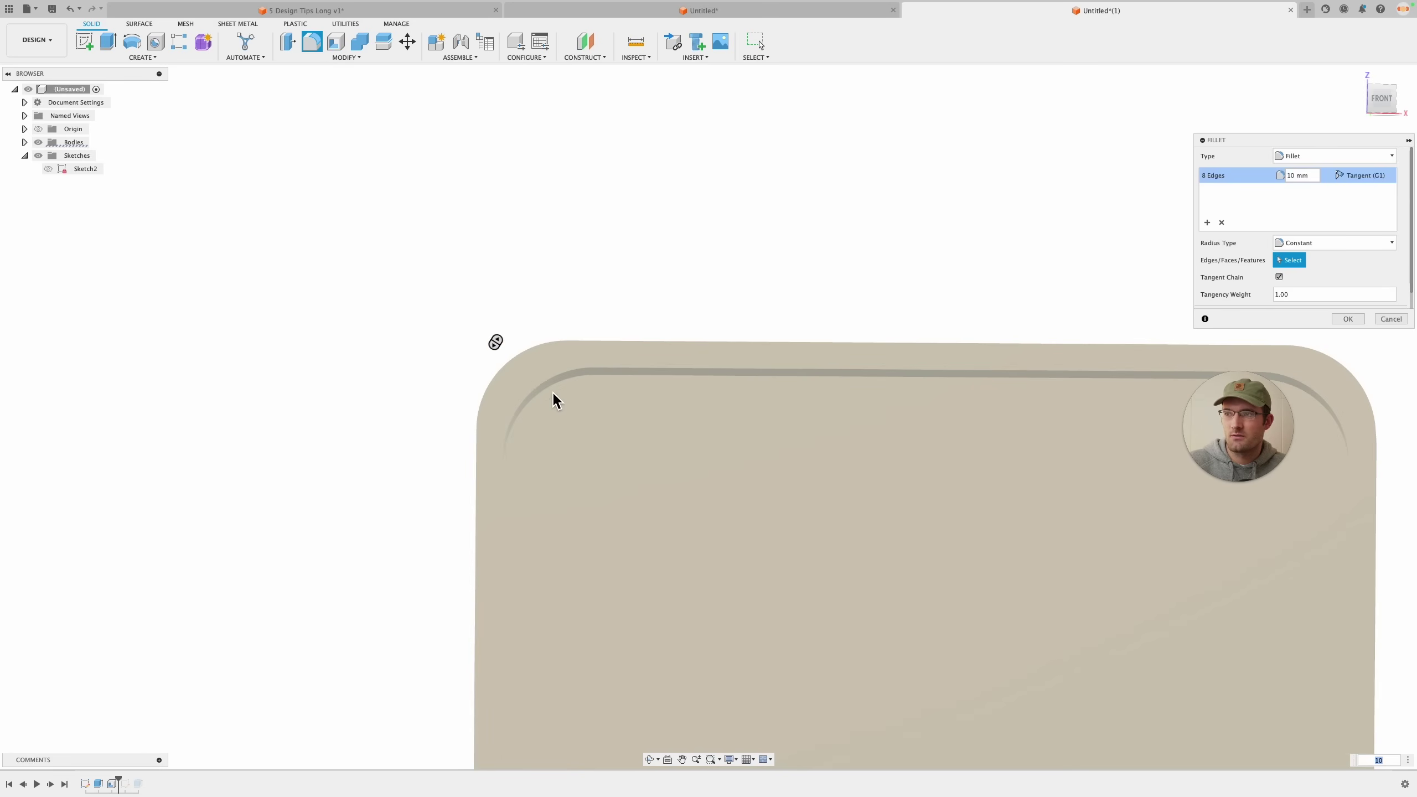
scroll(617, 272, "down", 3)
middle_click_drag(621, 225, 579, 159)
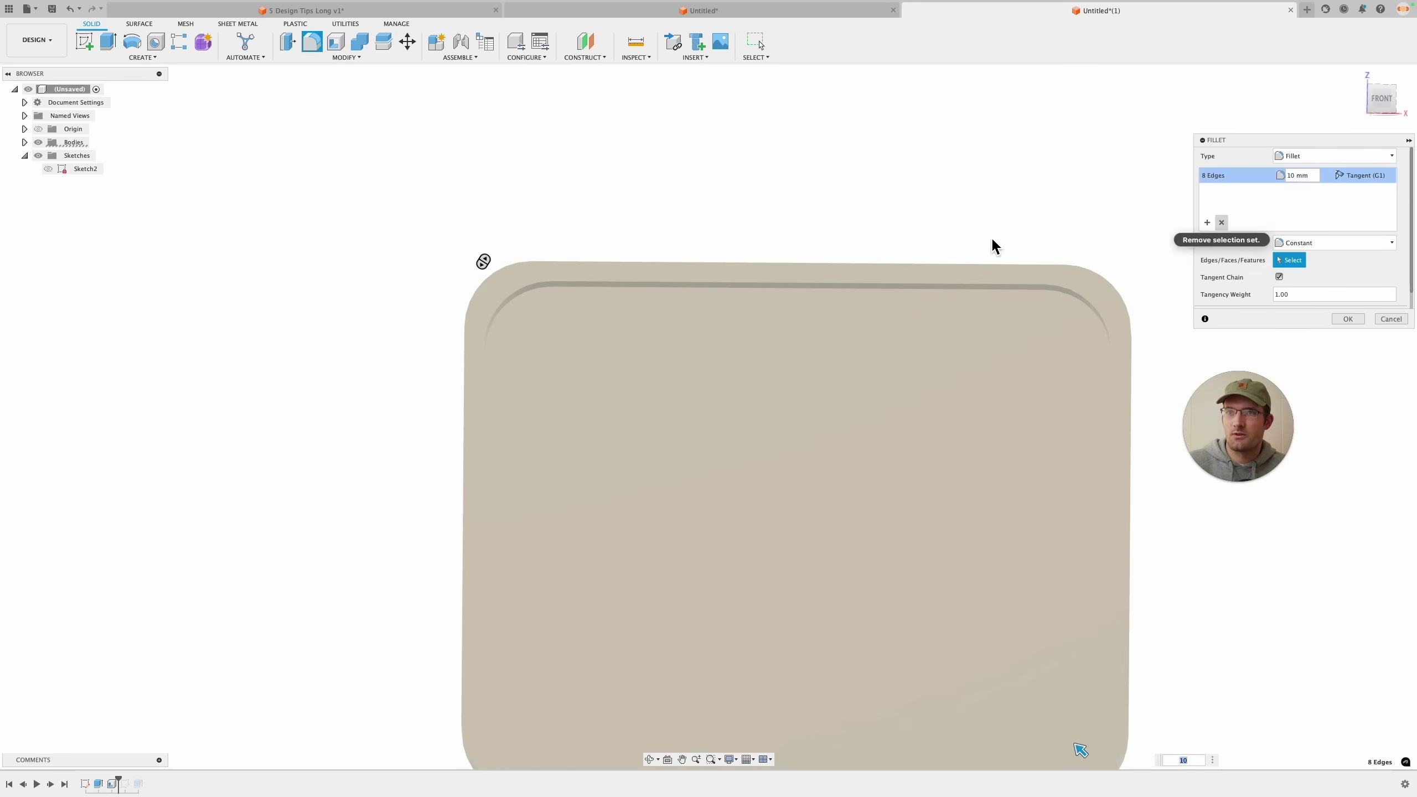
Remove the four inner corner edges from the 10 mm fillet selection, keeping only the outer ones.
middle_click_drag(735, 221, 508, 321, "shift")
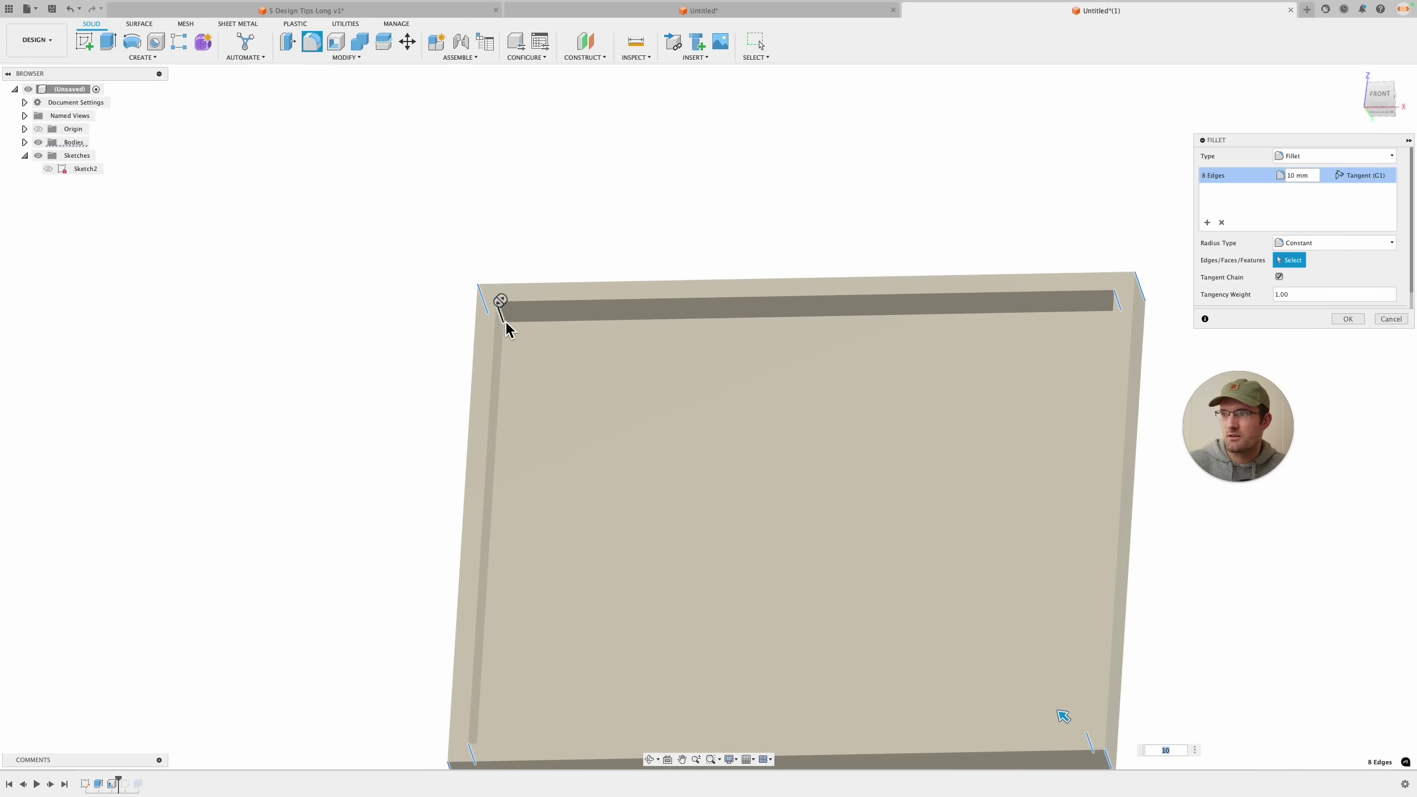
left_click(1056, 312)
middle_click_drag(999, 279, 530, 613, "shift")
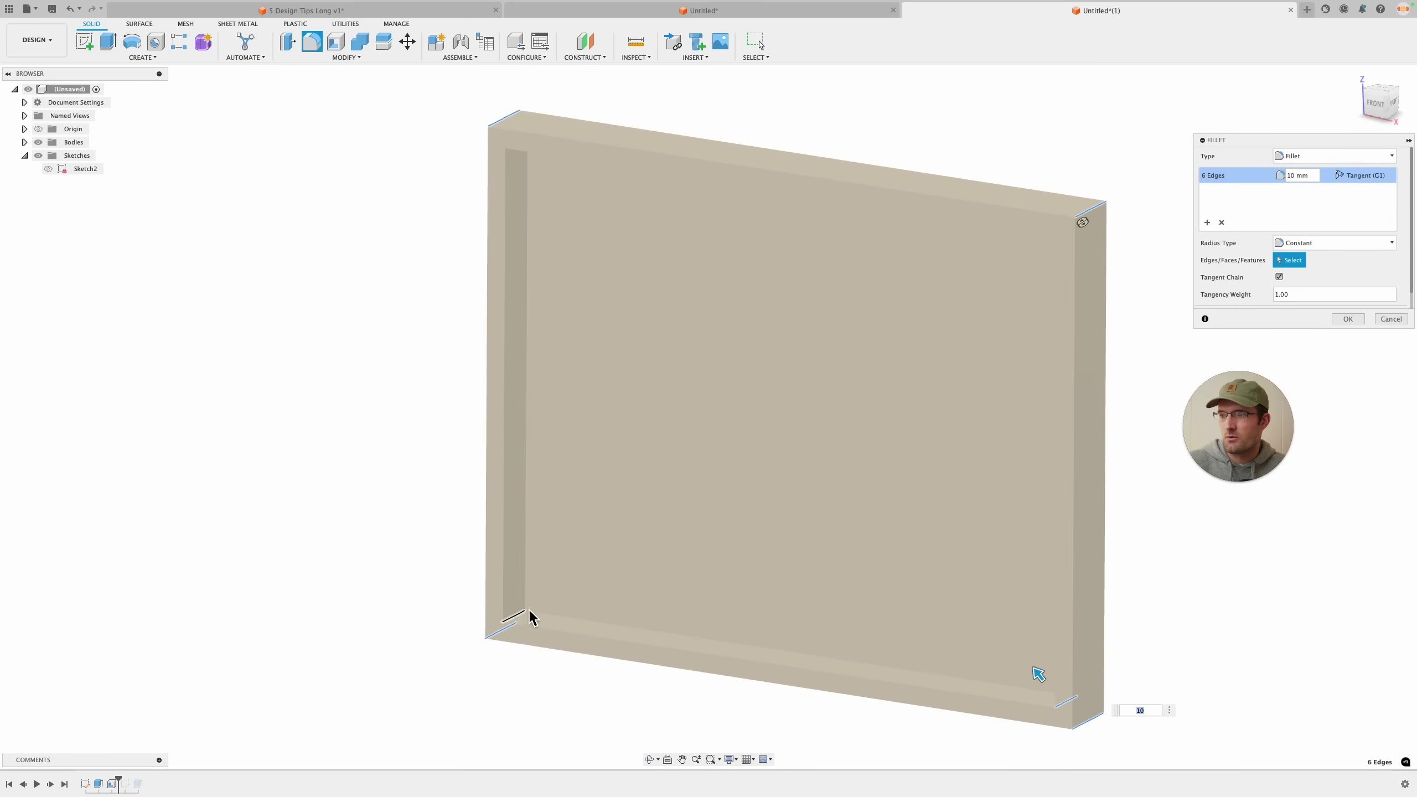
left_click(520, 621)
middle_click_drag(838, 516, 1020, 639, "shift")
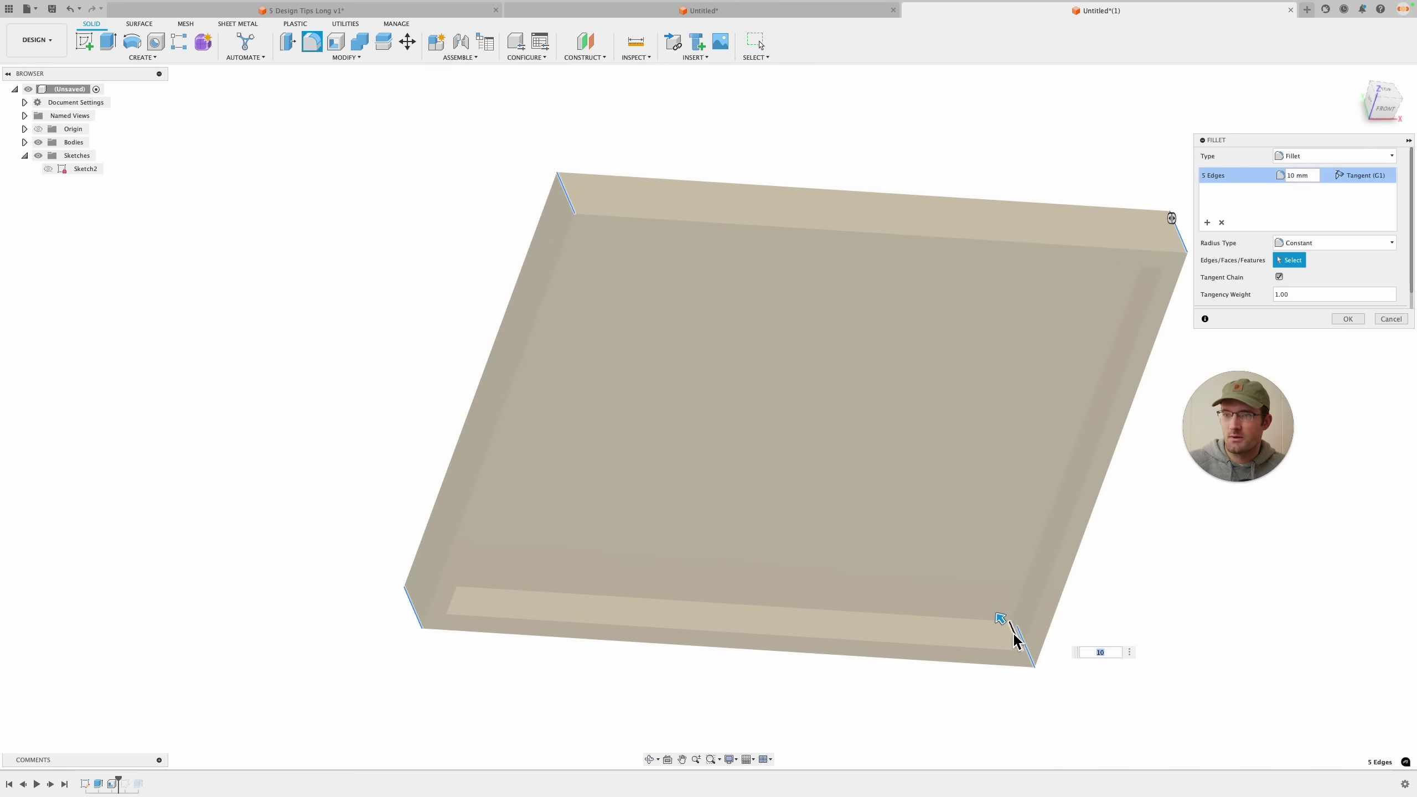
left_click(1014, 639)
Add a second fillet selection set with the tray's four inner corner edges at a 7 mm radius.
left_click(1219, 223)
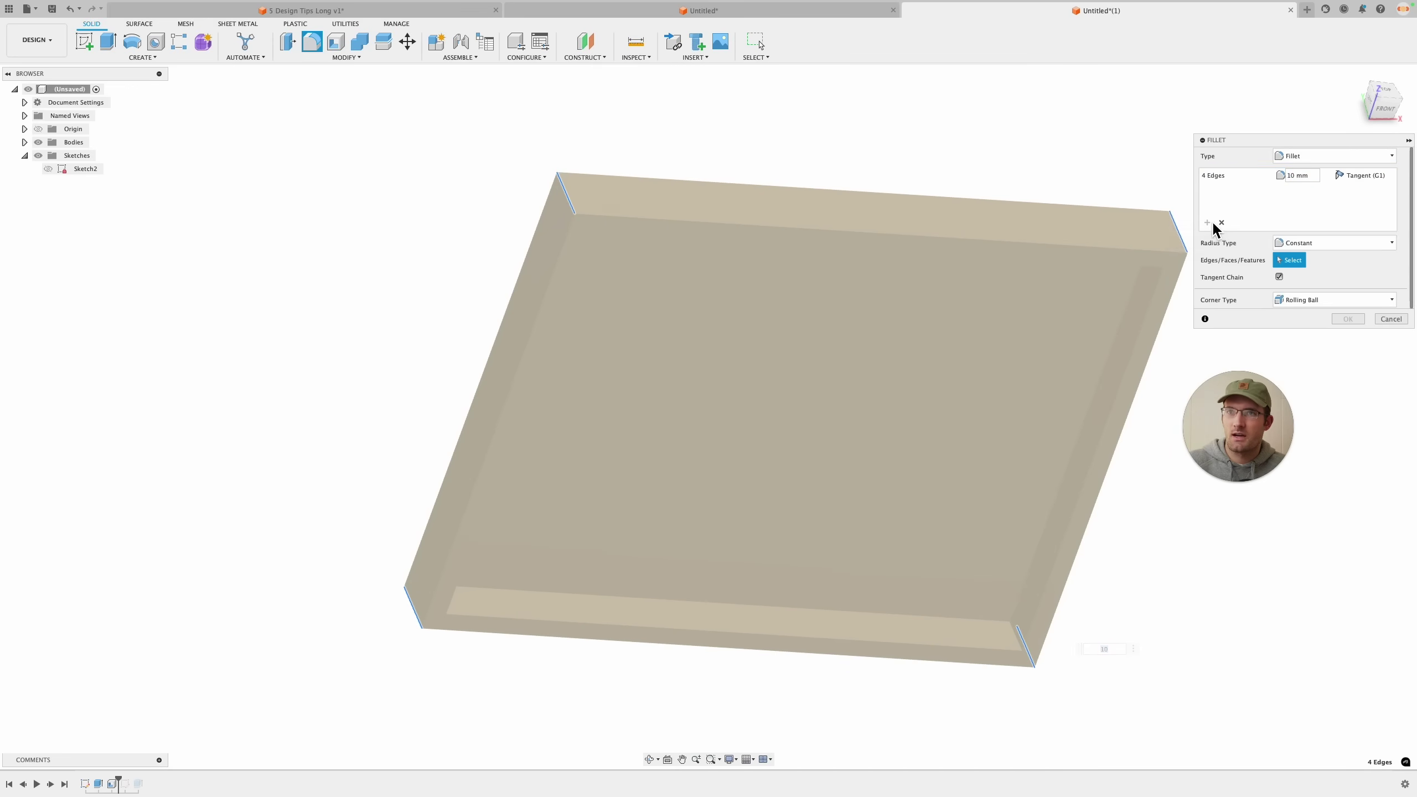
middle_click_drag(800, 301, 597, 233, "shift")
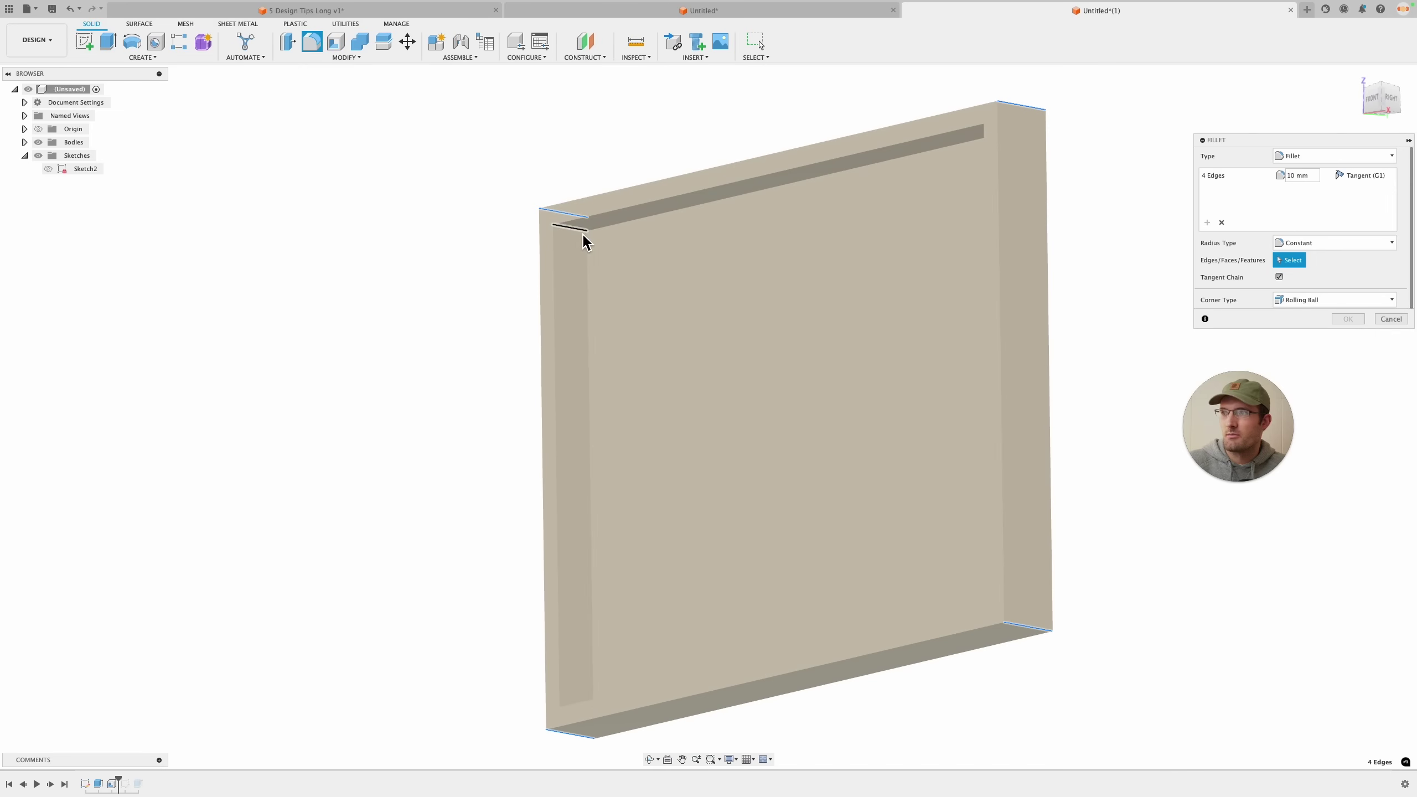
left_click(582, 236)
type("7")
middle_click_drag(739, 286, 870, 279, "shift")
left_click(979, 175, "super")
mouse_move(1017, 442)
middle_mouse_down("shift")
mouse_move(1030, 482)
mouse_move(1035, 459)
middle_mouse_up("shift")
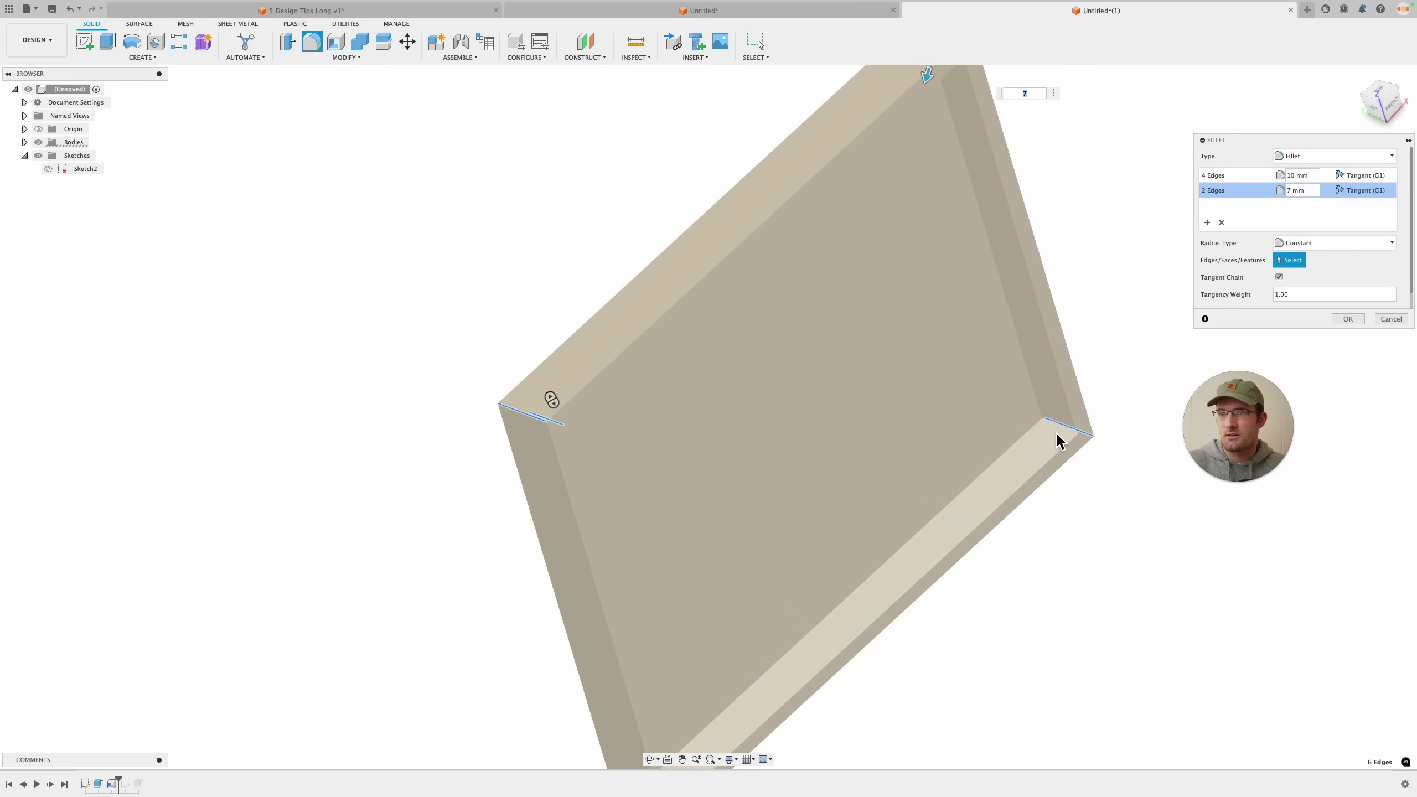
left_click(1059, 432, "super")
middle_click_drag(918, 438, 781, 439, "shift")
left_click(713, 537)
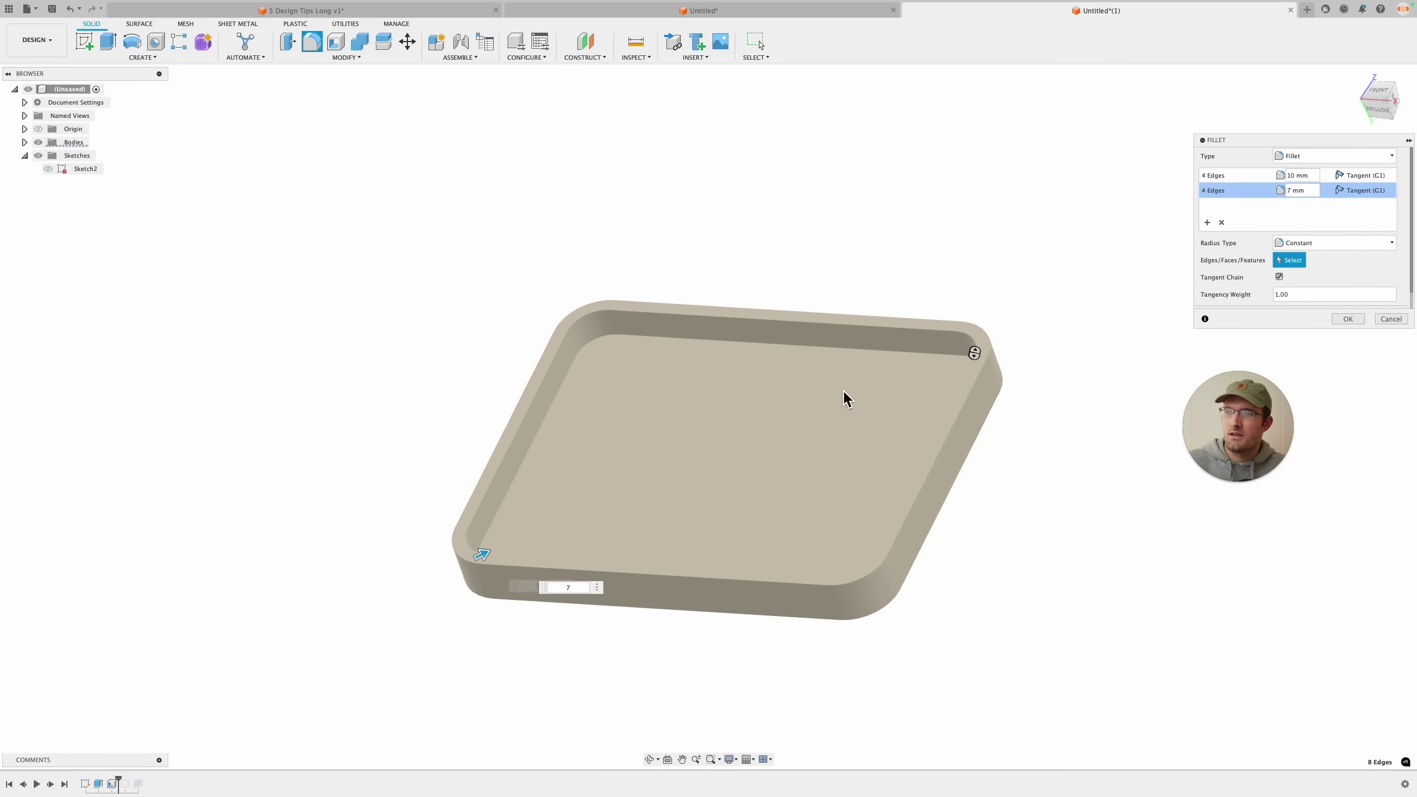
Examine the corner walls with the separate outer and inner radii, and cancel the fillet.
scroll(565, 299, "up", 4)
middle_click_drag(666, 355, 591, 320)
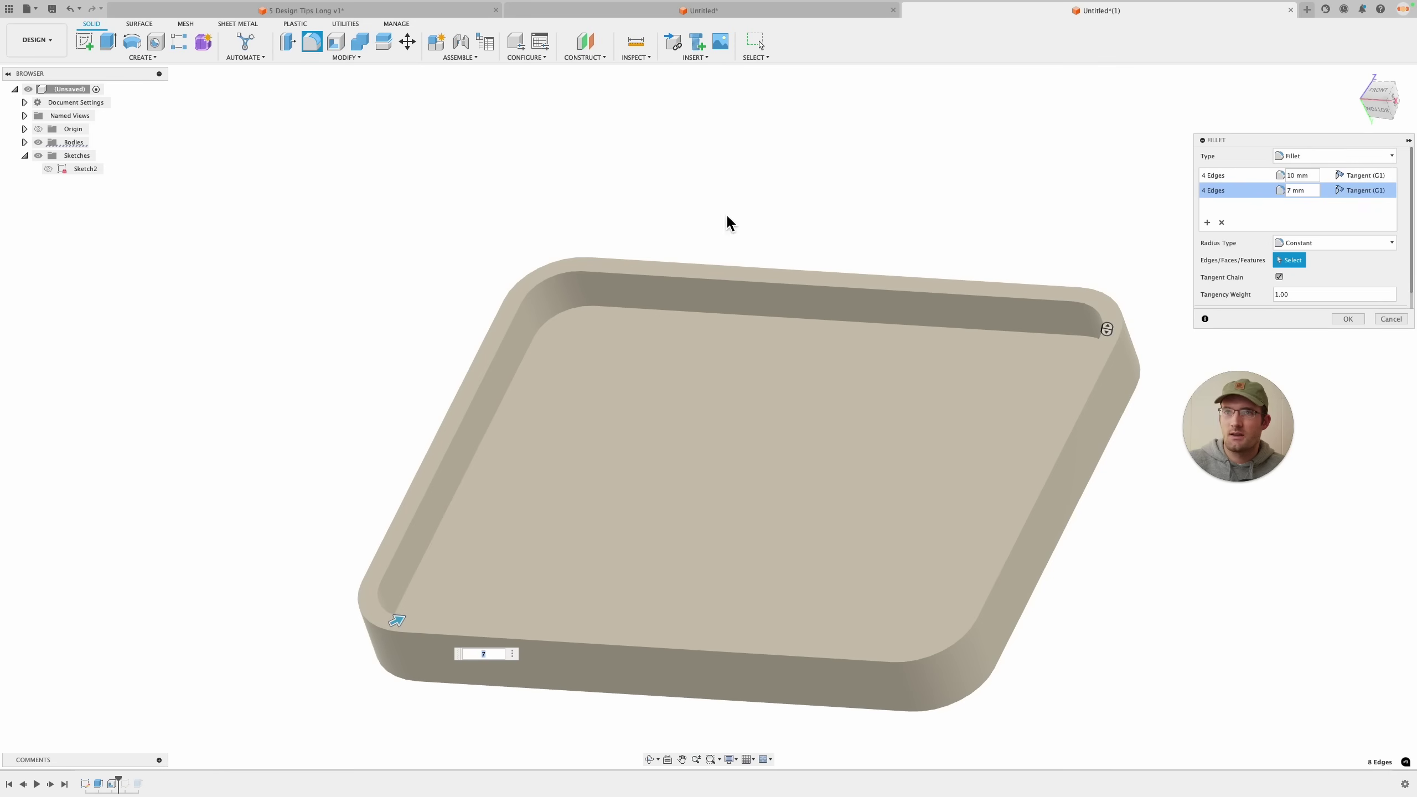
scroll(554, 248, "up", 2)
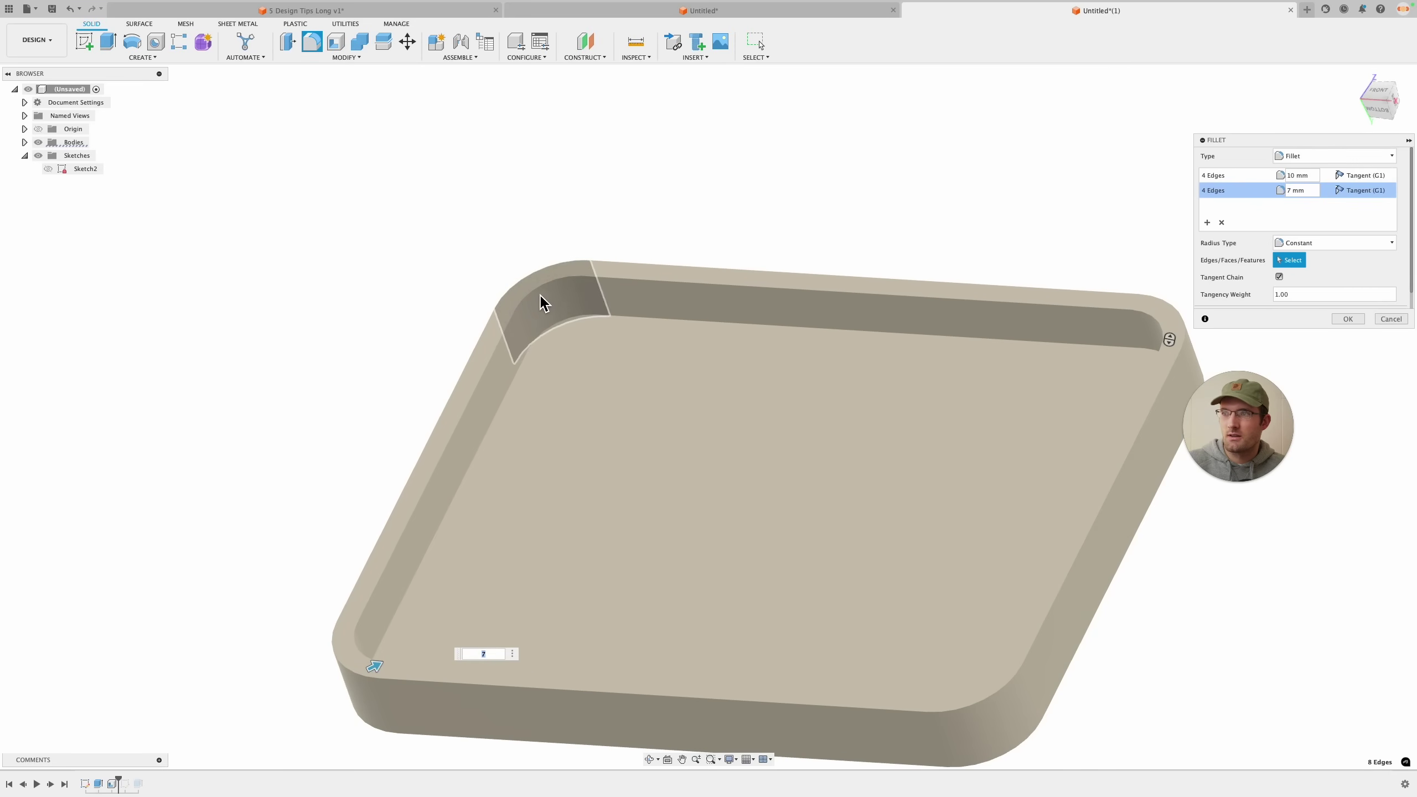
middle_click_drag(598, 210, 618, 234, "shift")
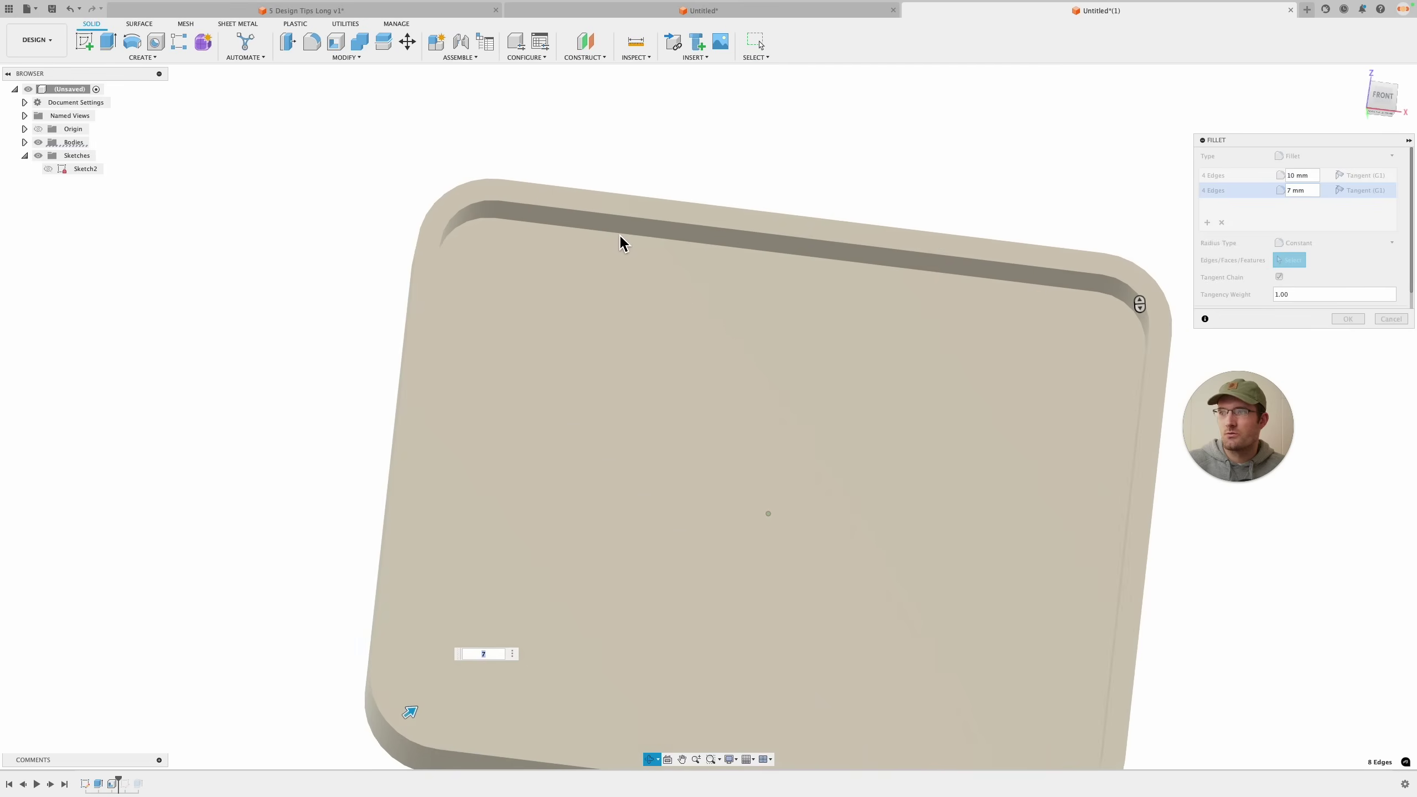
scroll(596, 181, "down", 2)
left_click(1388, 317)
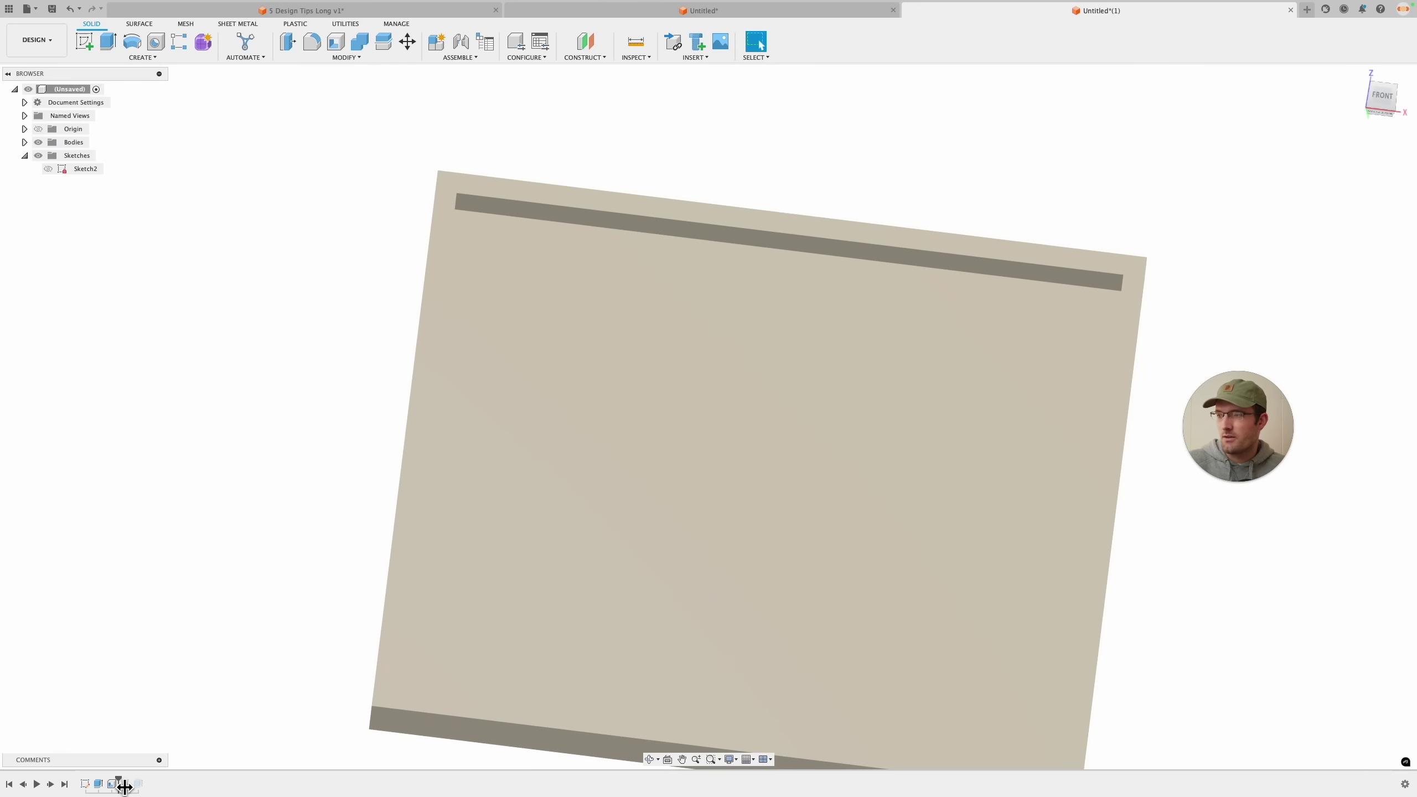
Fillet the solid plate's four corner edges 10 mm ahead of the shell in the history, and roll forward past the shell.
middle_click_drag(273, 476, 314, 418, "shift")
key("f")
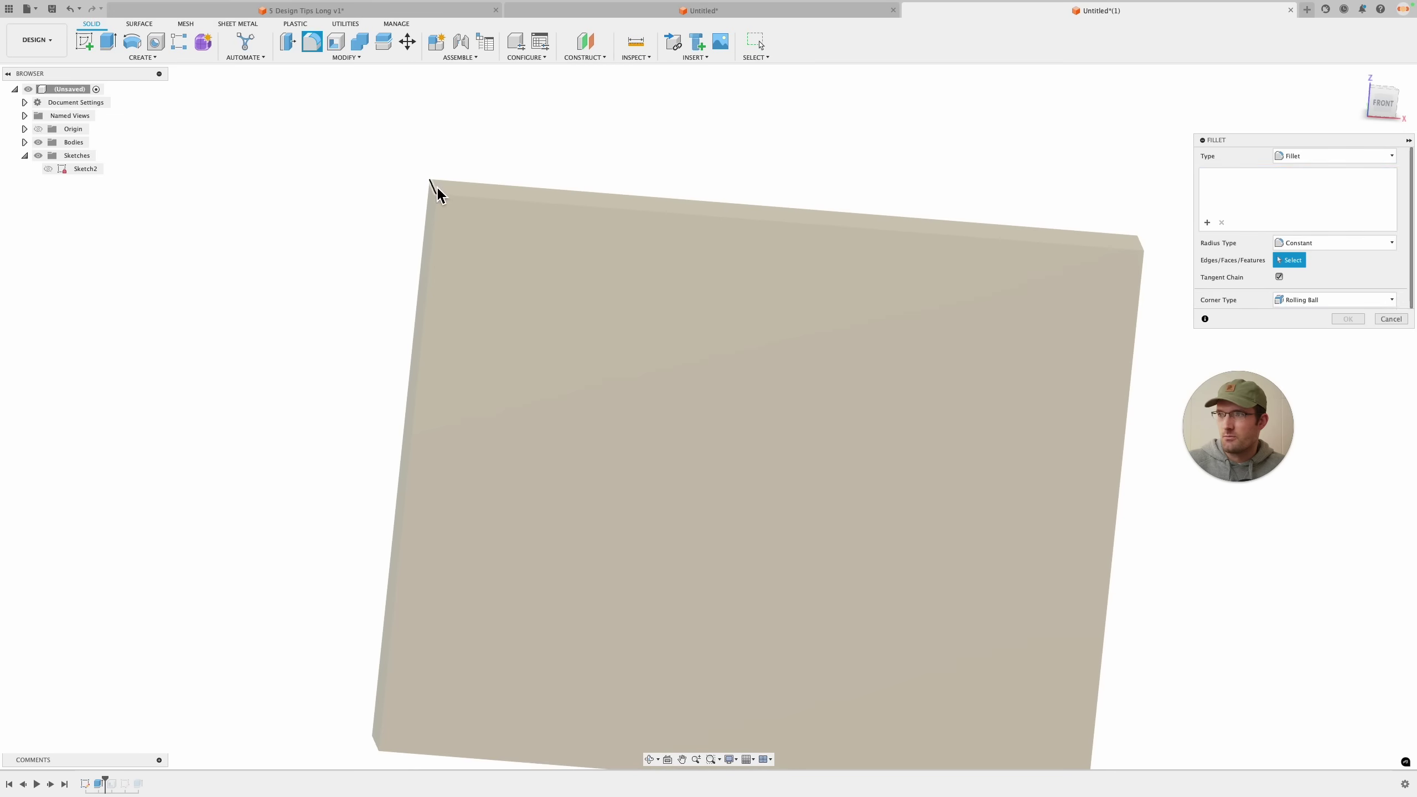
left_click(434, 186)
type("10")
scroll(911, 202, "down", 5)
middle_click_drag(910, 202, 1002, 253, "shift")
left_click(992, 239)
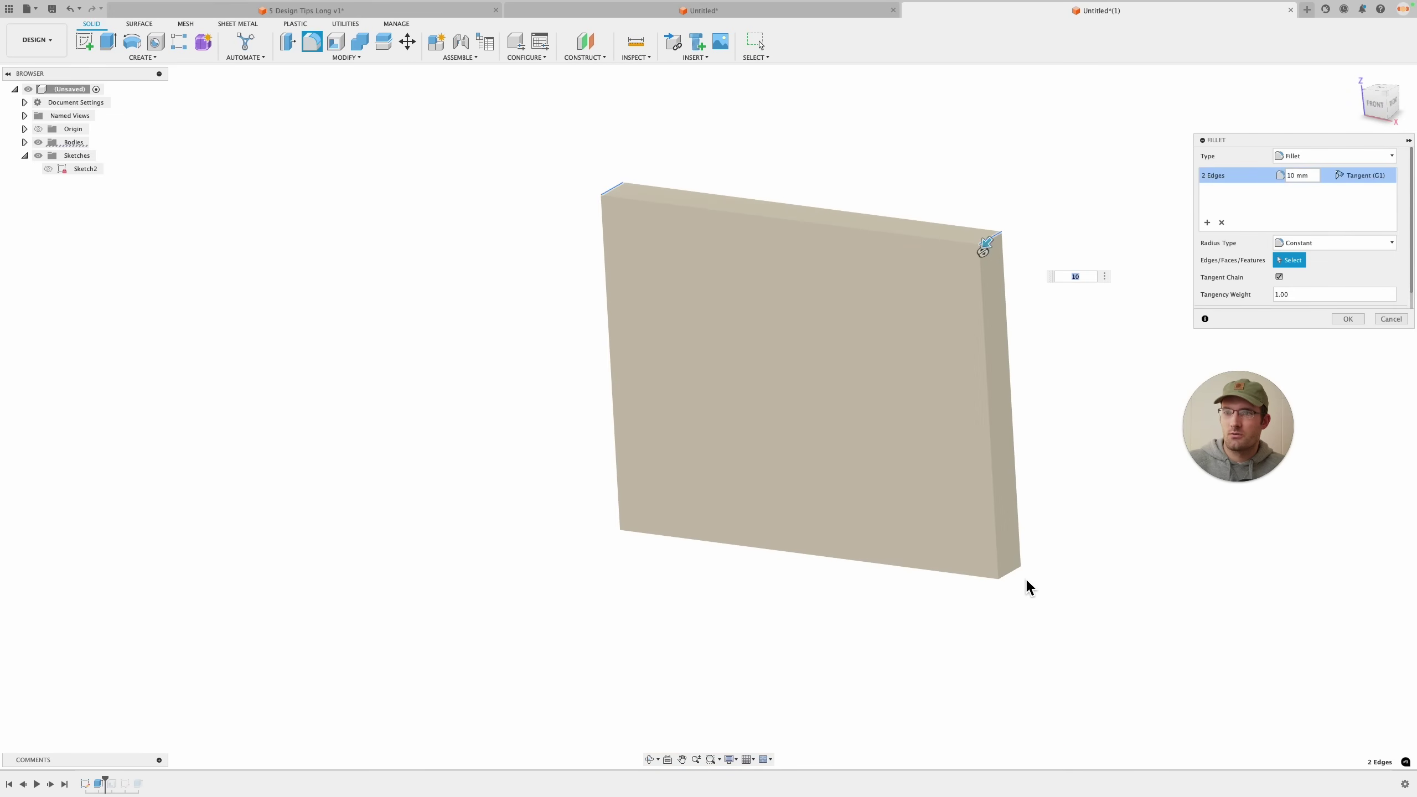
left_click(1016, 576)
middle_click_drag(1077, 450, 529, 595, "shift")
left_click(606, 533)
left_click(1347, 318)
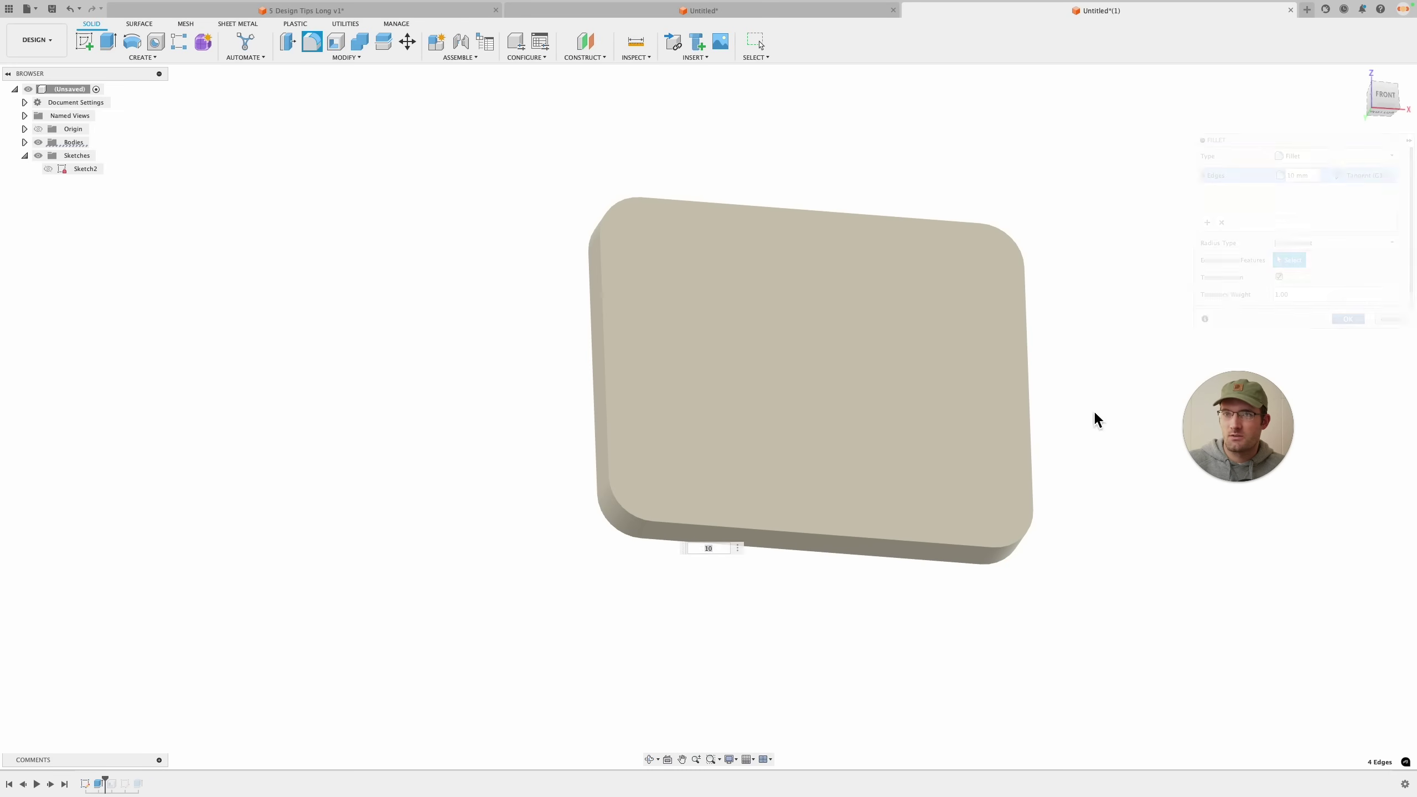
left_click_drag(128, 783, 131, 783)
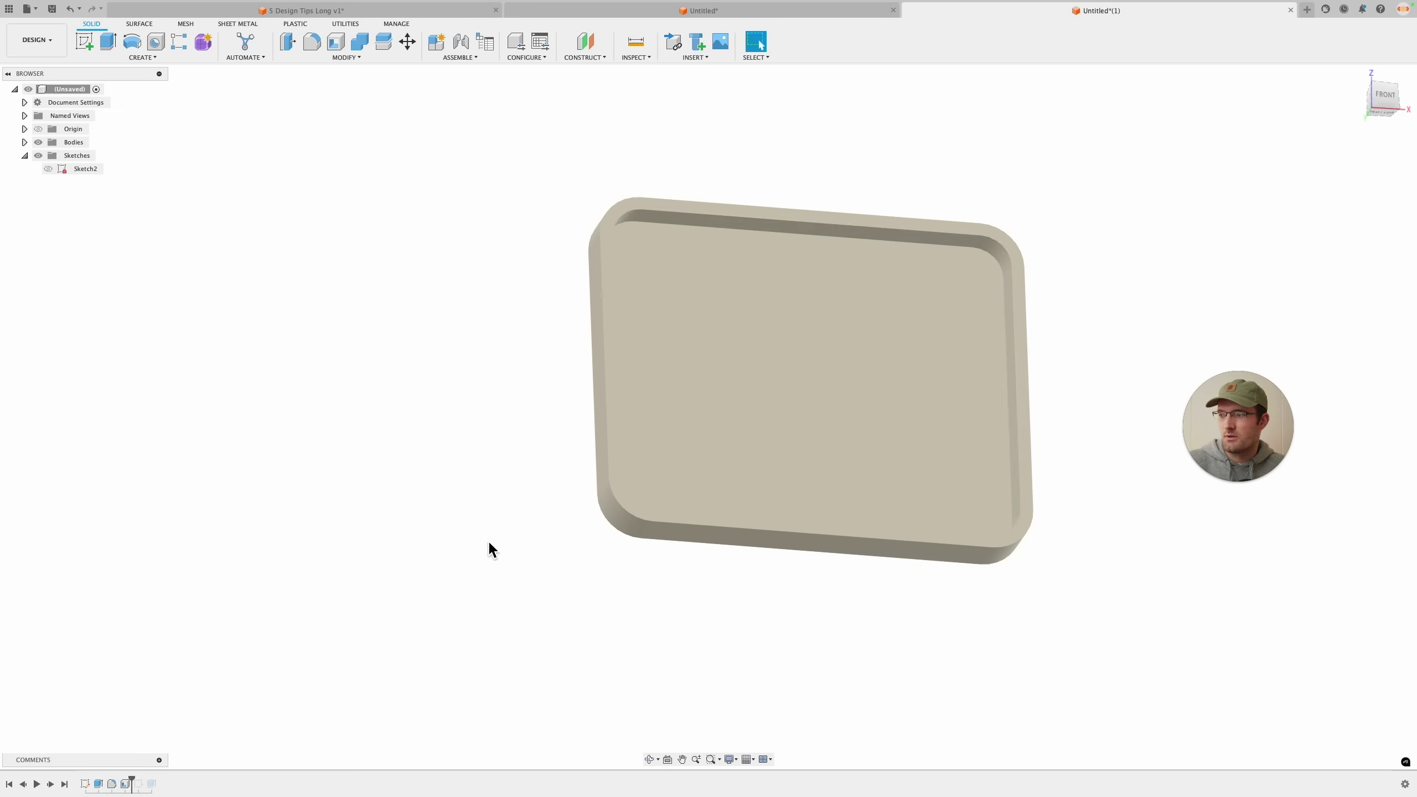
Roll the design history forward past the insert's extrusion, and switch to the design-tips video to play tip 4.
middle_click_drag(878, 563, 838, 559, "shift")
scroll(674, 184, "up", 2)
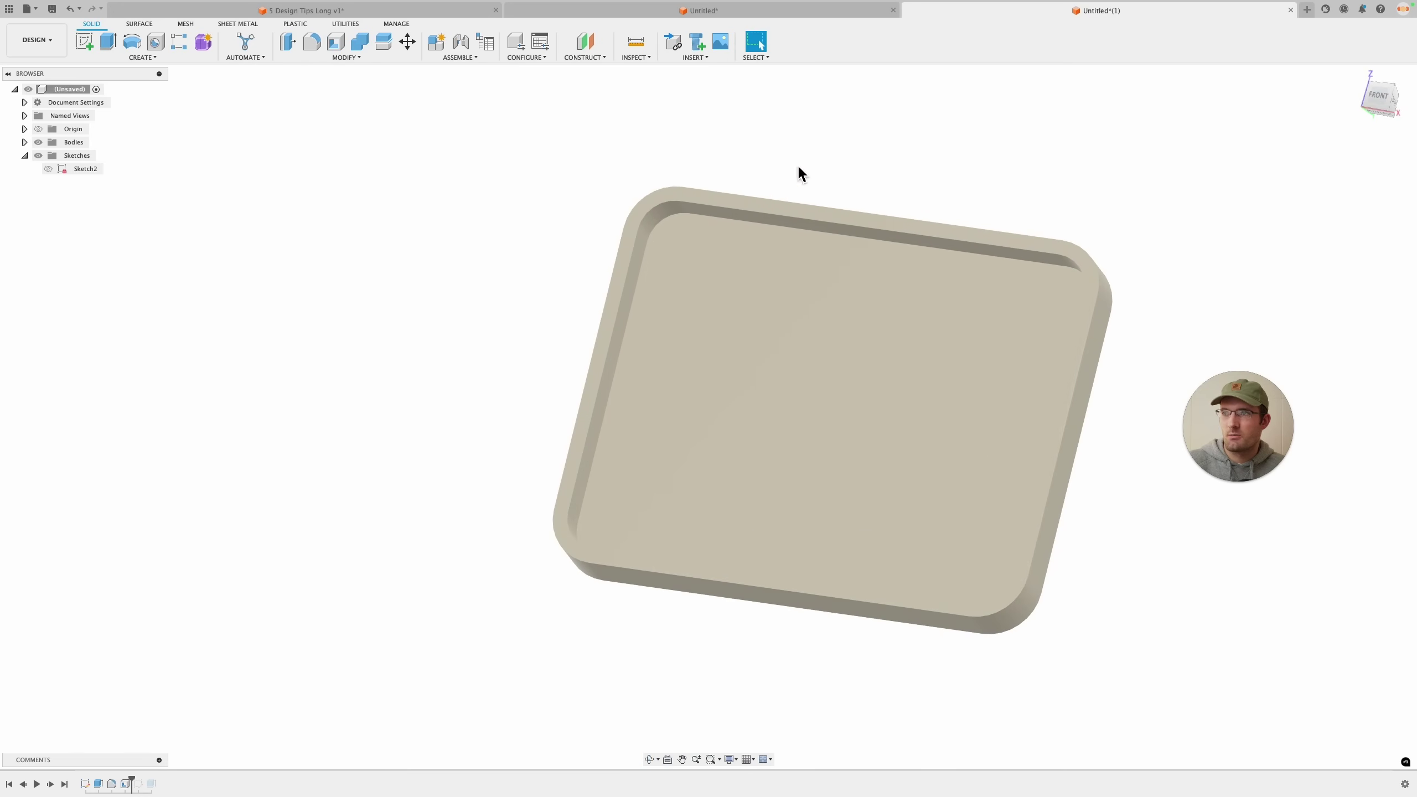
middle_click_drag(799, 174, 724, 158)
left_click_drag(137, 784, 158, 783)
mouse_move(414, 586)
middle_mouse_down("shift")
mouse_move(481, 616)
mouse_move(502, 661)
mouse_move(491, 671)
mouse_move(493, 610)
mouse_move(465, 583)
middle_mouse_up("shift")
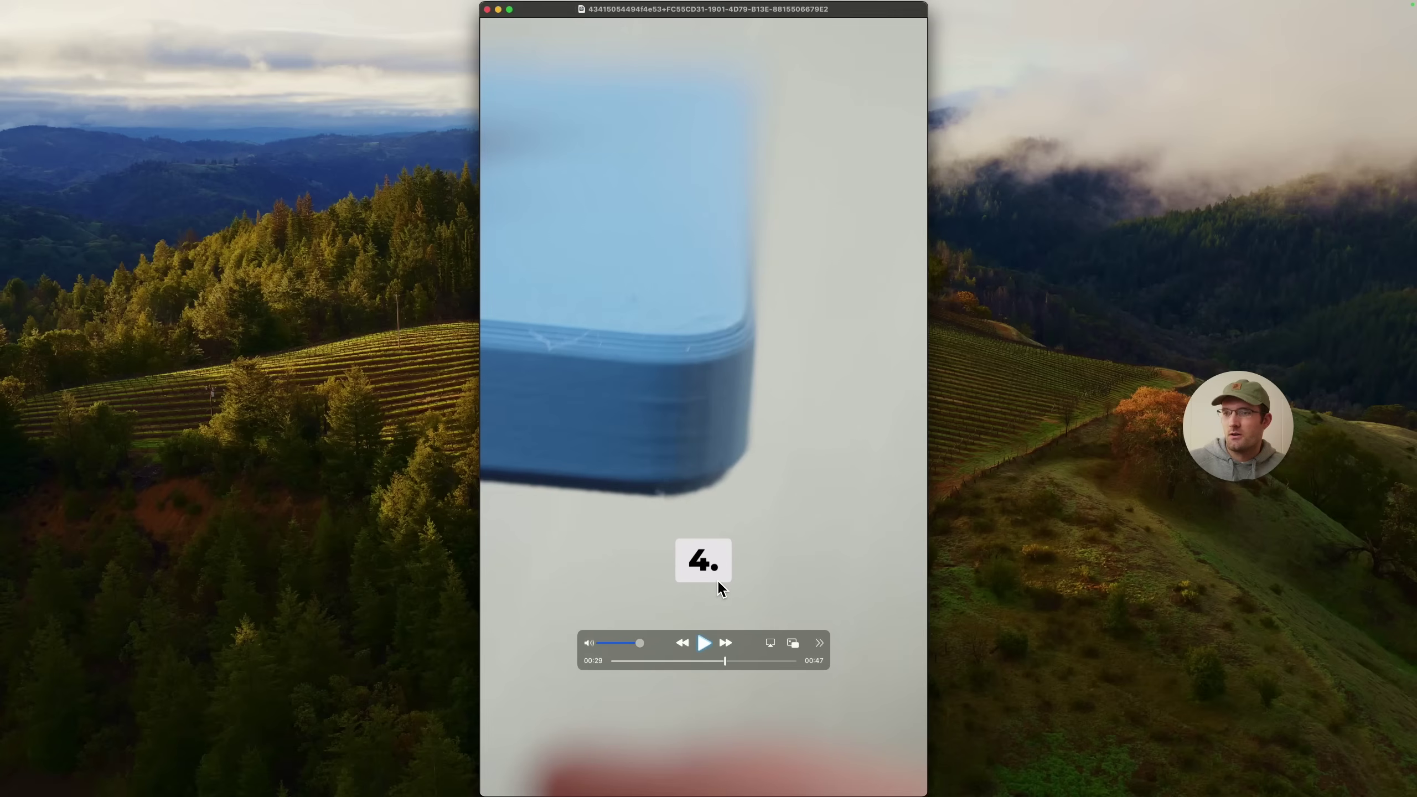
left_click(709, 649)
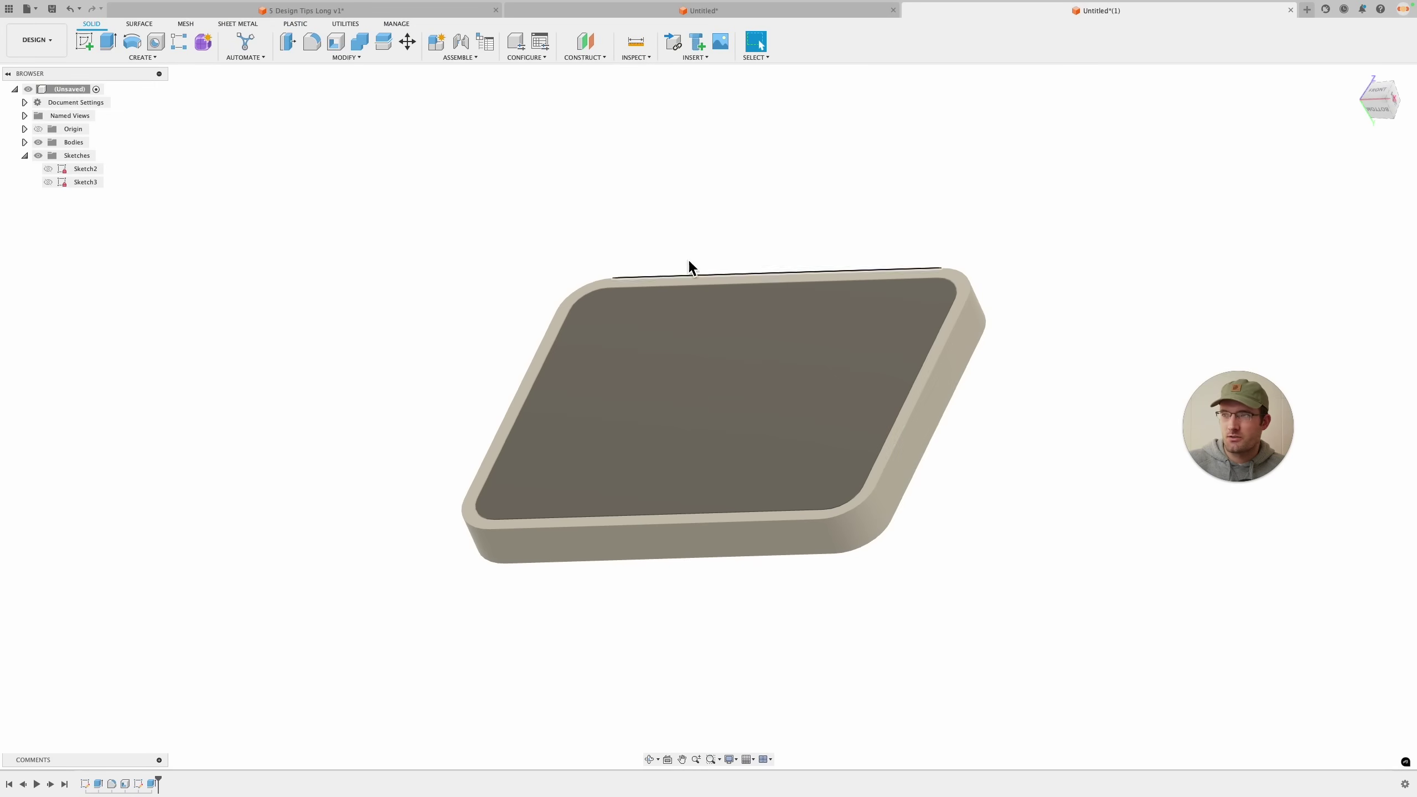
Start a 0.4 mm equal-distance chamfer on the tray's closed flat face.
left_click(359, 57)
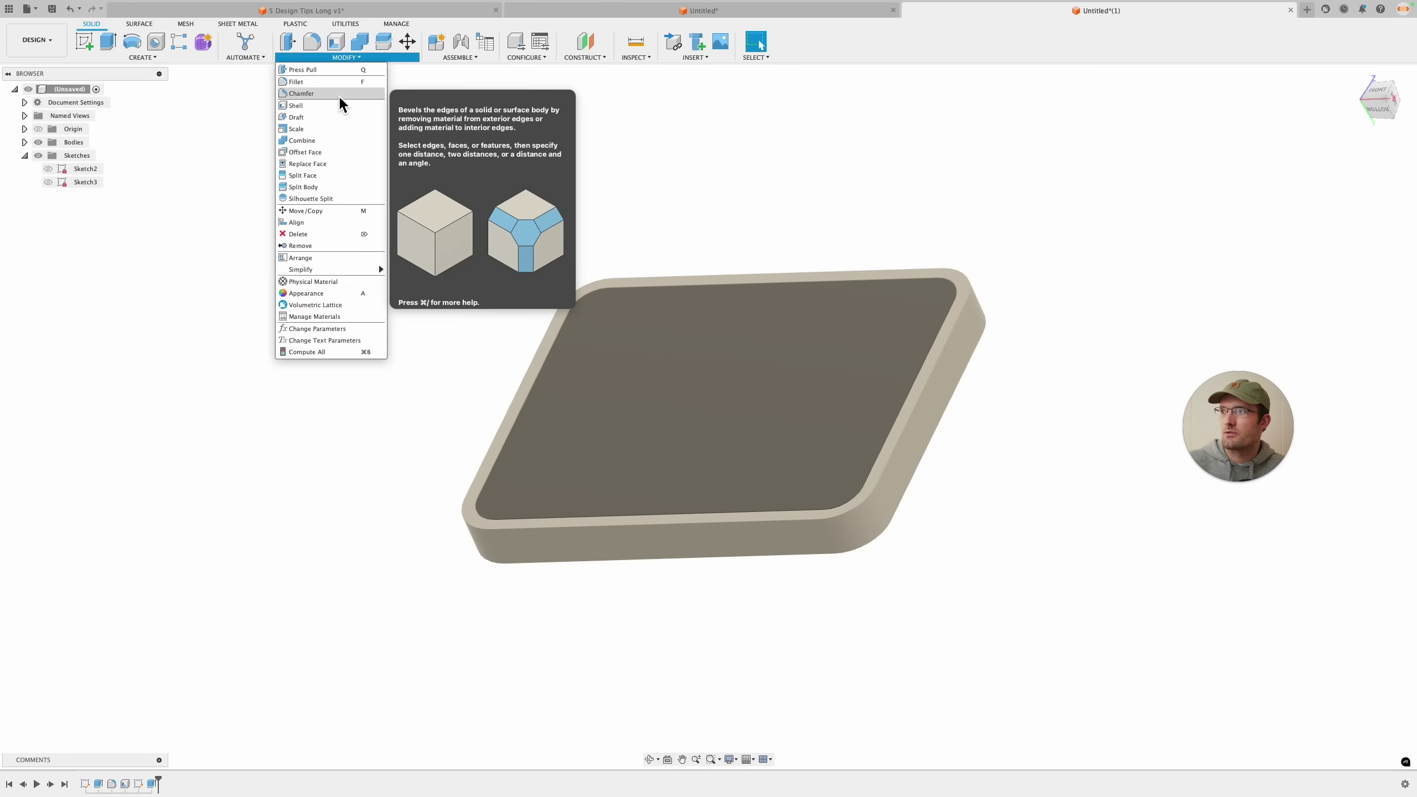
left_click(339, 93)
scroll(617, 330, "up", 3)
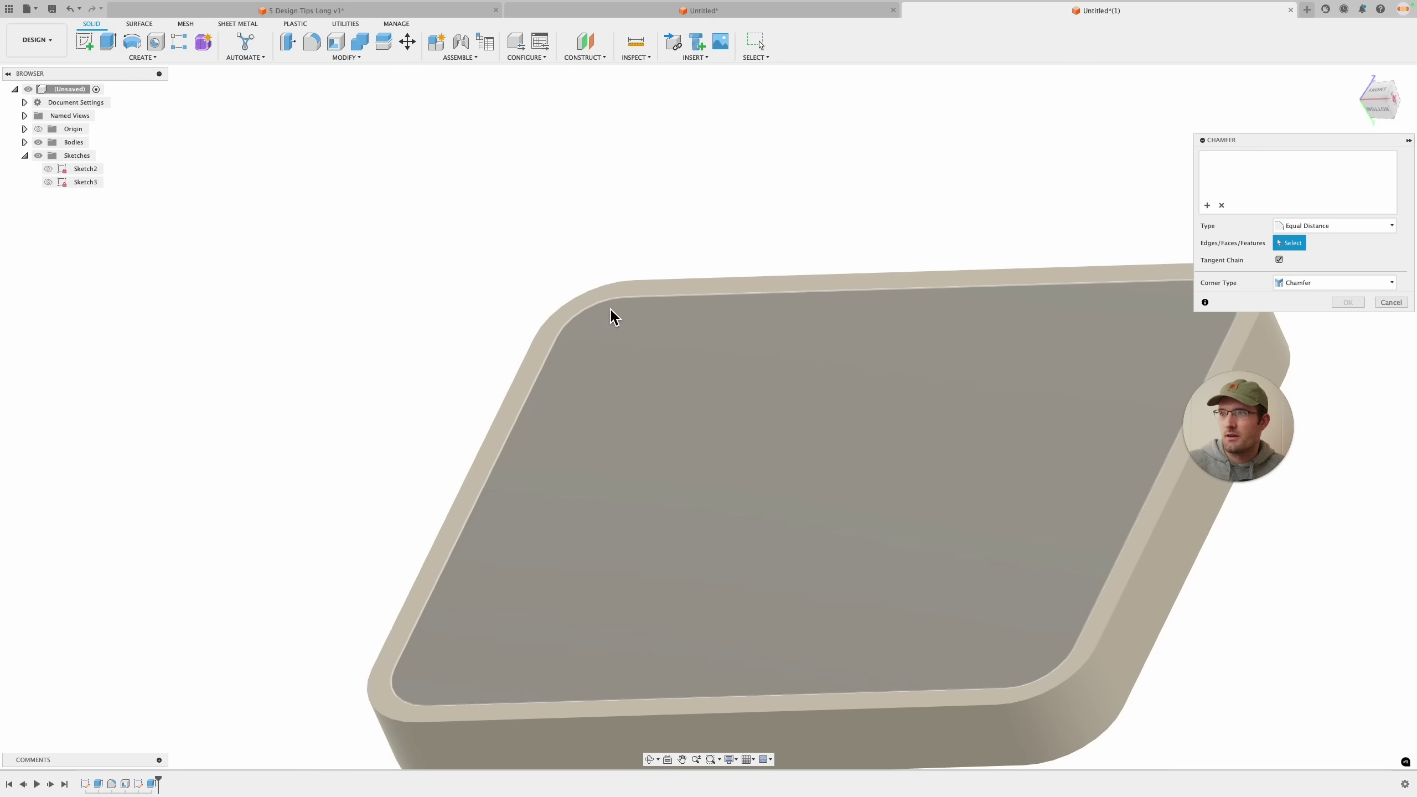
scroll(537, 404, "up", 6)
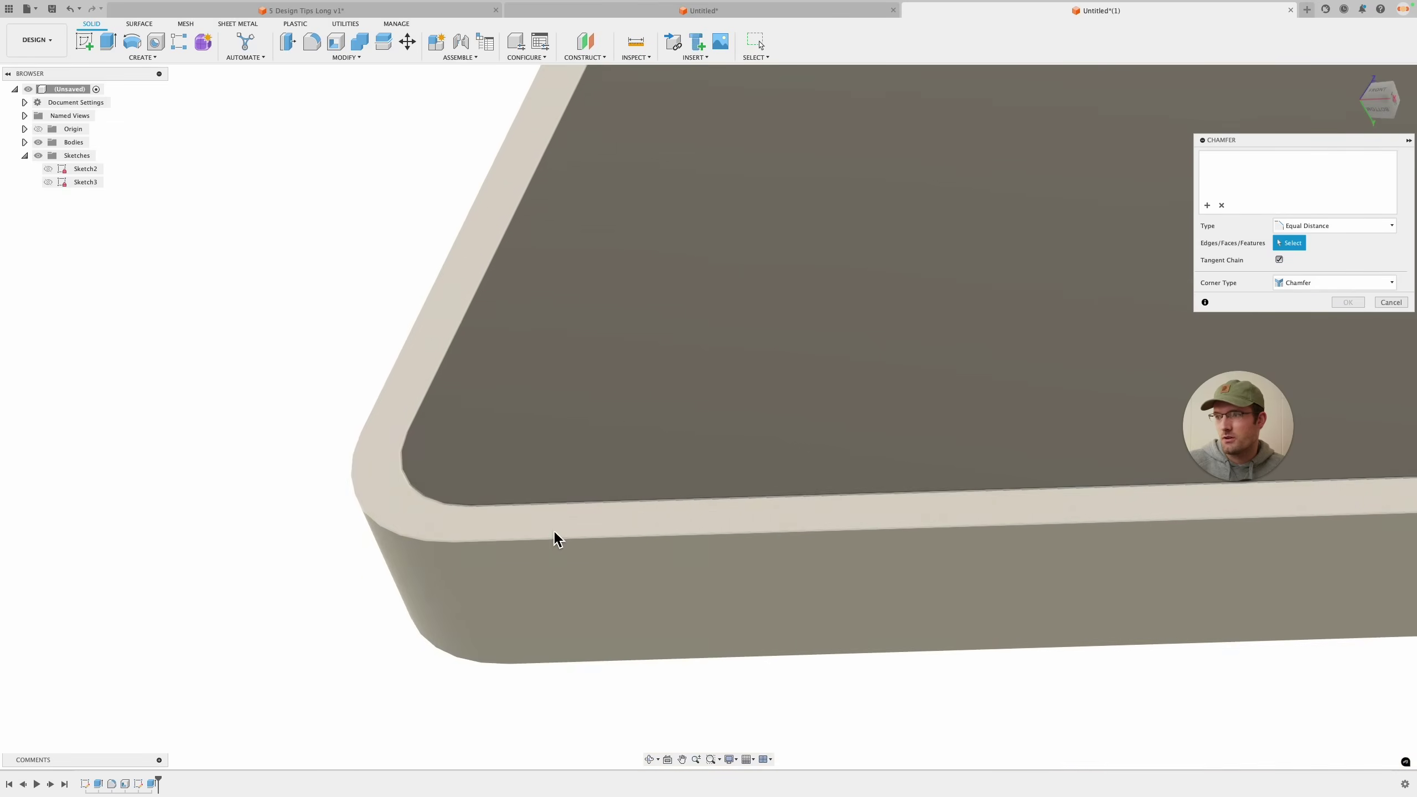
middle_click_drag(553, 530, 451, 367, "shift")
scroll(510, 493, "down", 2)
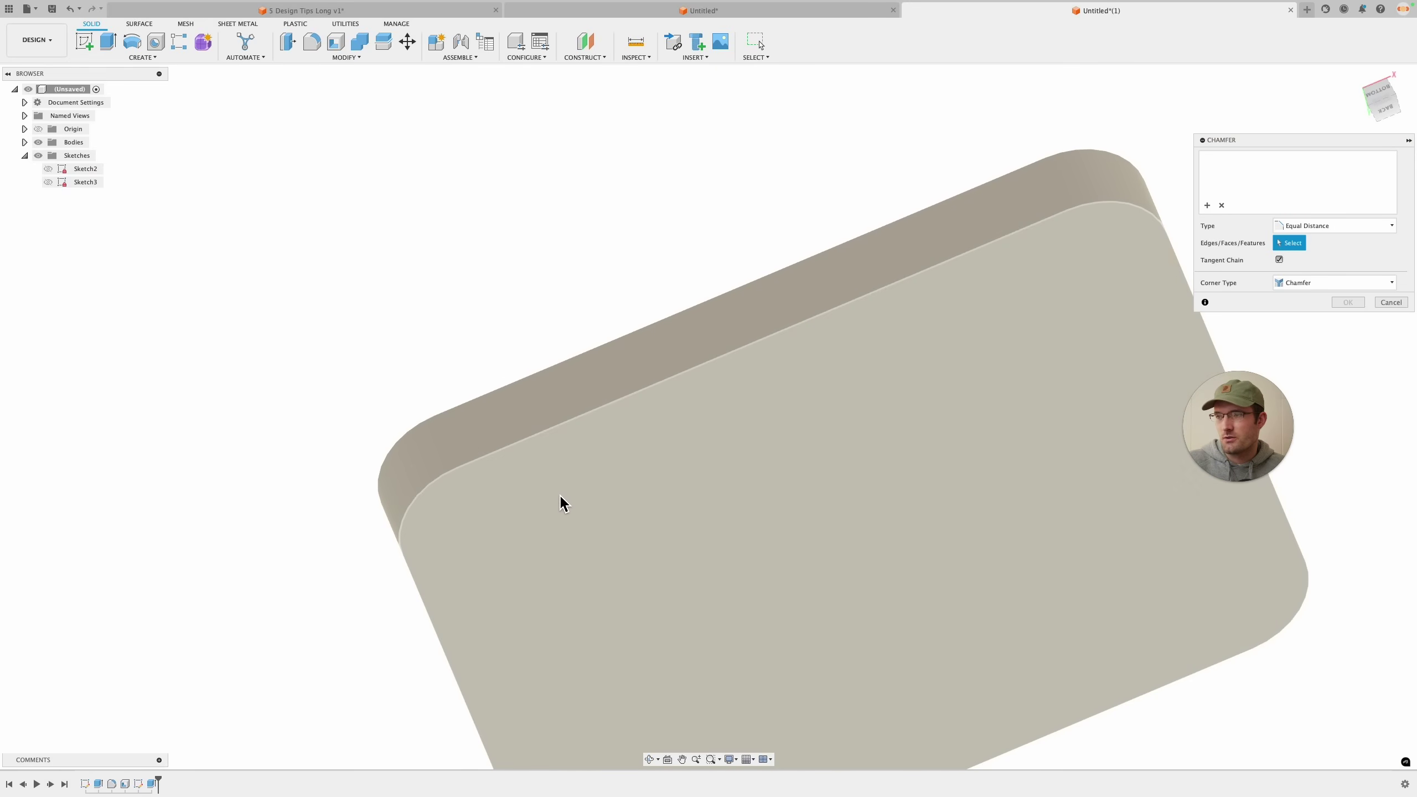
left_click(559, 501)
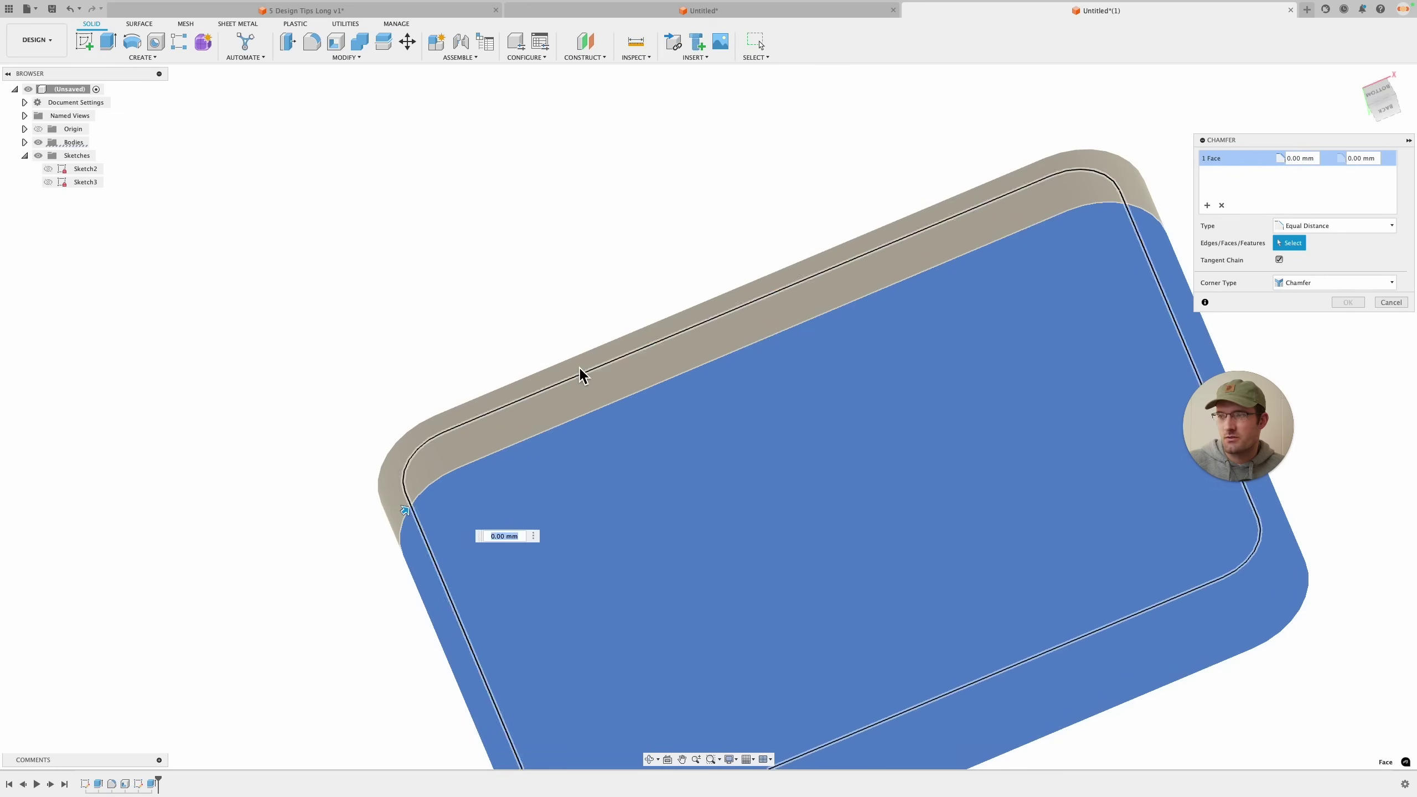
middle_click_drag(512, 294, 561, 306, "shift")
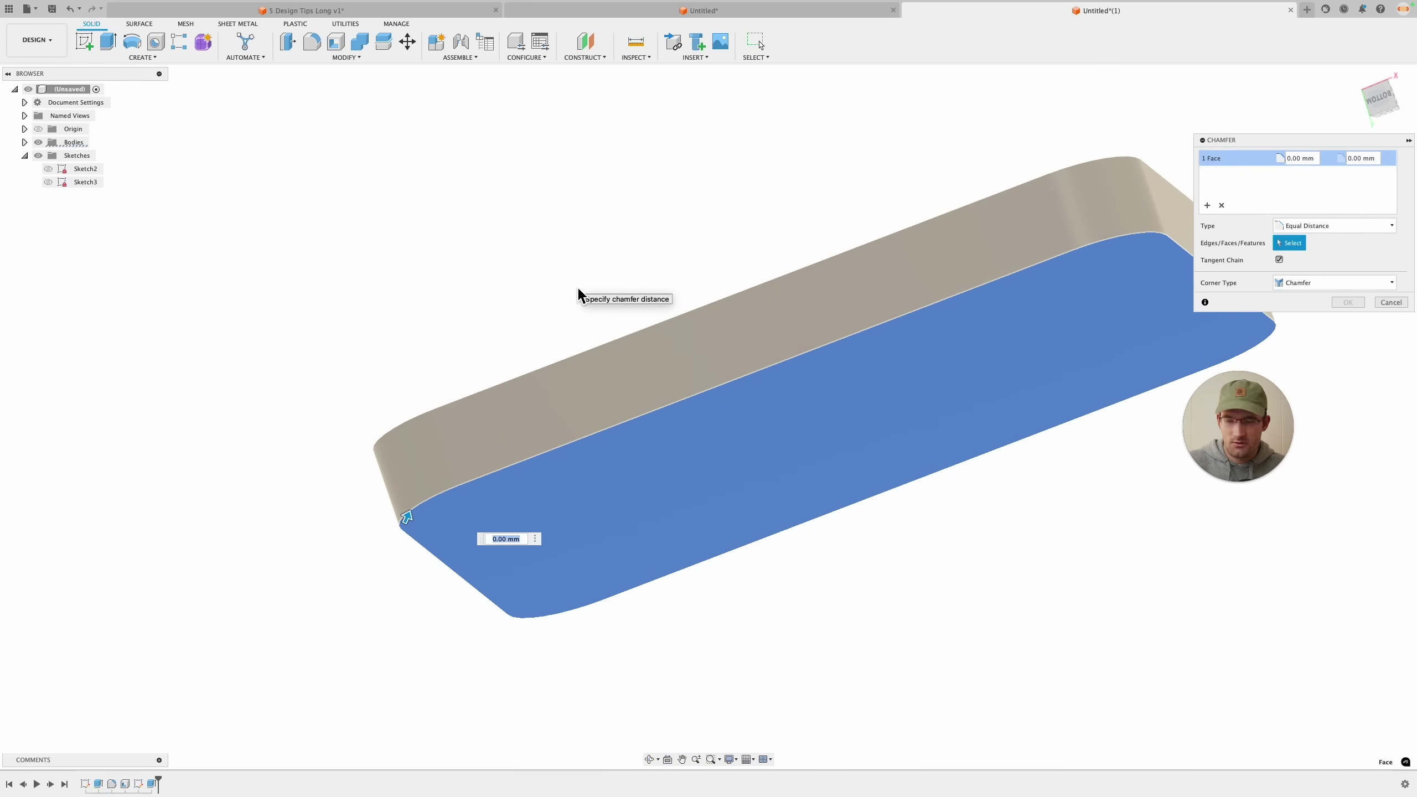
key("Return")
Add the tray's rim face and the insert's exposed face to the chamfer selection and apply it.
scroll(370, 368, "up", 5)
middle_click_drag(369, 368, 347, 399, "shift")
left_click(347, 392)
left_click(437, 297)
scroll(437, 298, "down", 5)
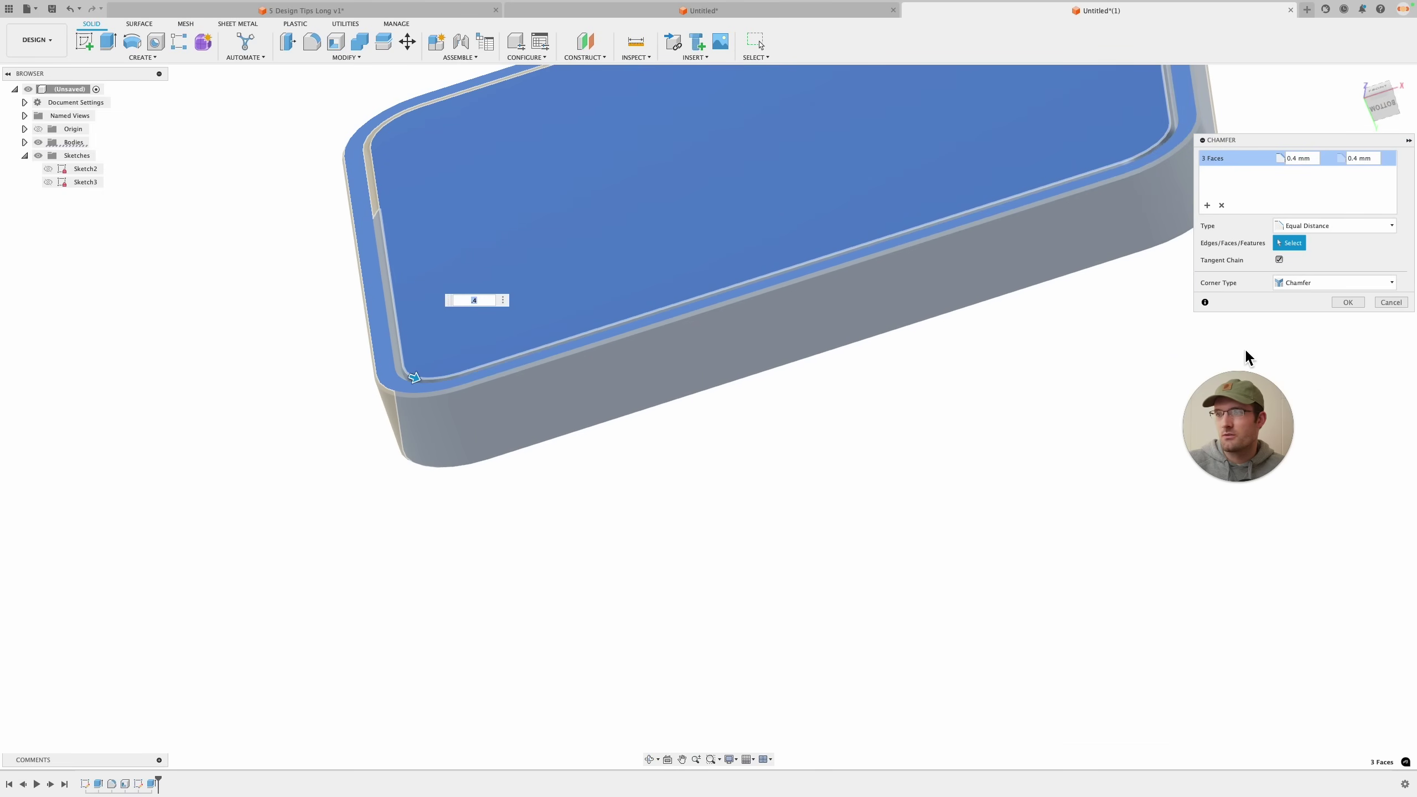
left_click(1347, 302)
Examine the chamfer profile at the tray's outer corners and along the seam between tray and insert.
scroll(984, 363, "down", 3)
middle_click_drag(985, 363, 1063, 443, "shift")
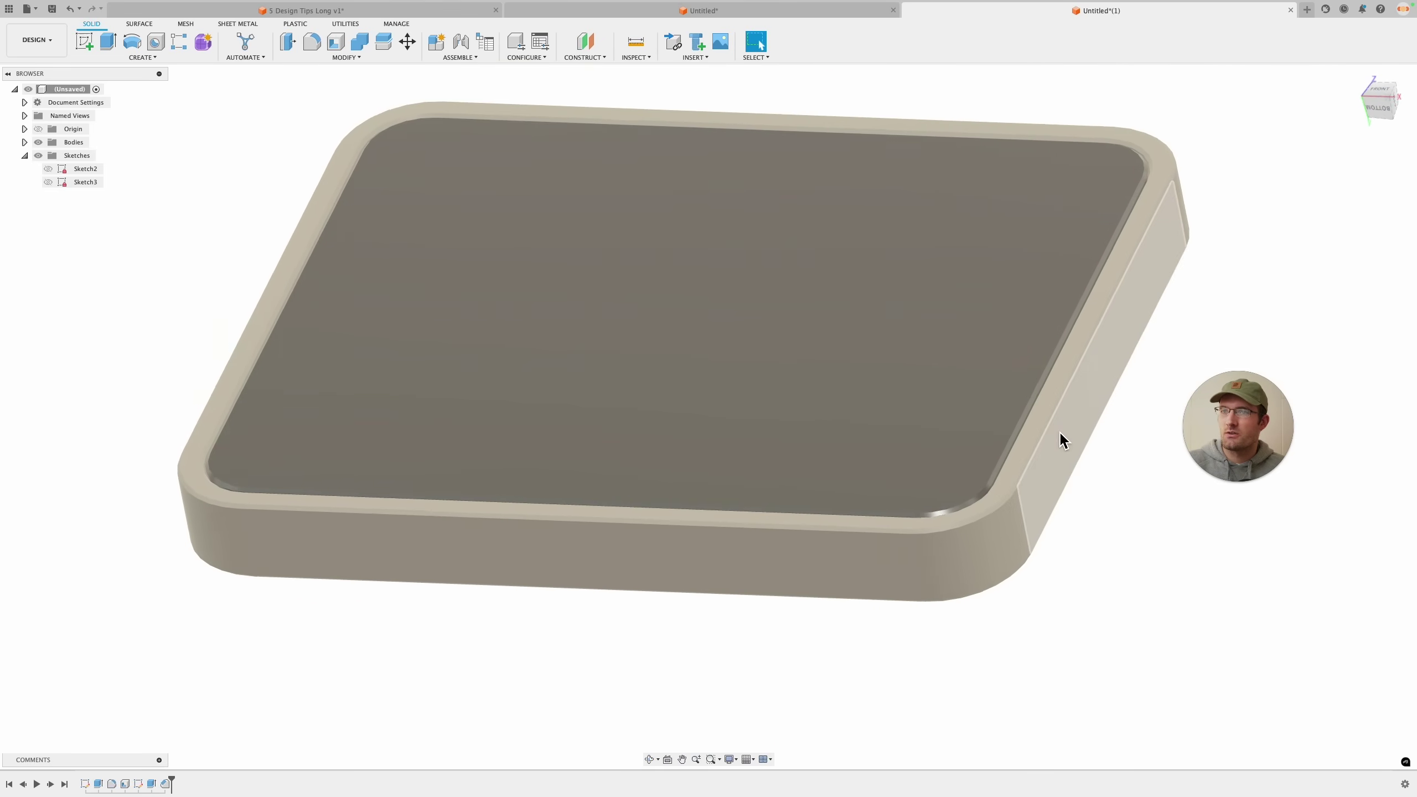
scroll(987, 503, "up", 5)
scroll(986, 496, "up", 2)
mouse_move(920, 538)
middle_mouse_down("shift")
mouse_move(949, 493)
mouse_move(937, 516)
middle_mouse_up("shift")
scroll(931, 503, "down", 5)
scroll(883, 404, "up", 1)
scroll(912, 456, "up", 5)
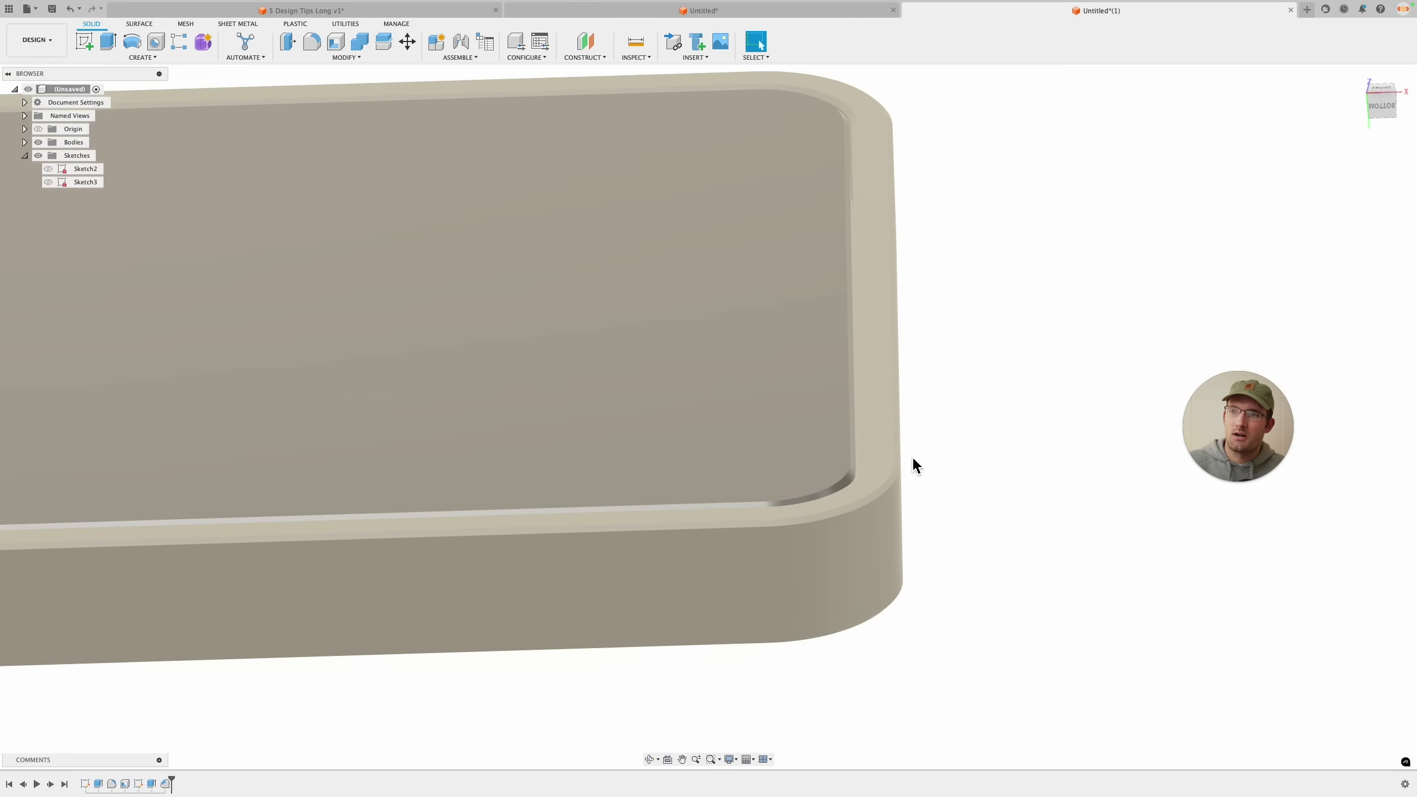
scroll(891, 470, "up", 3)
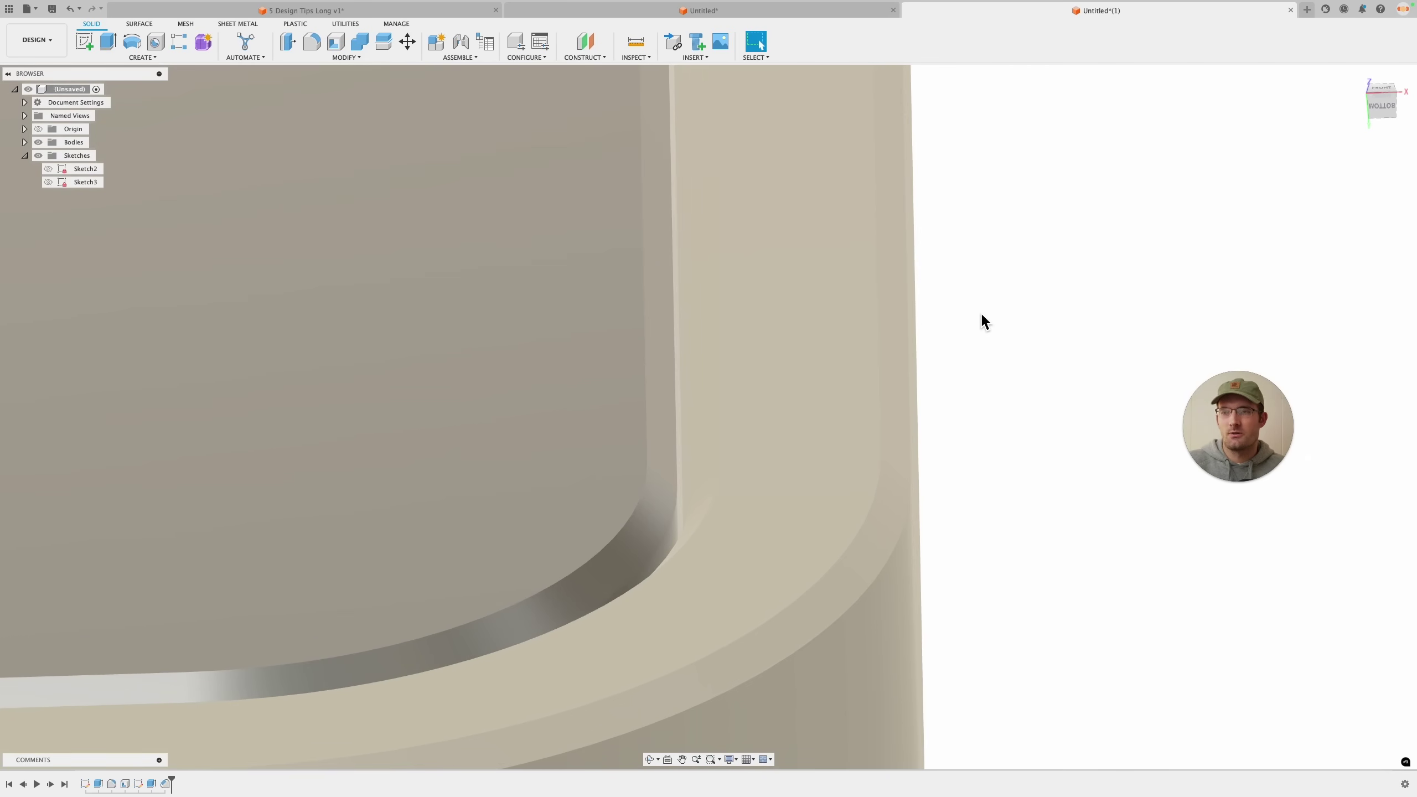
mouse_move(999, 447)
middle_mouse_down("shift")
mouse_move(1007, 419)
mouse_move(983, 447)
middle_mouse_up("shift")
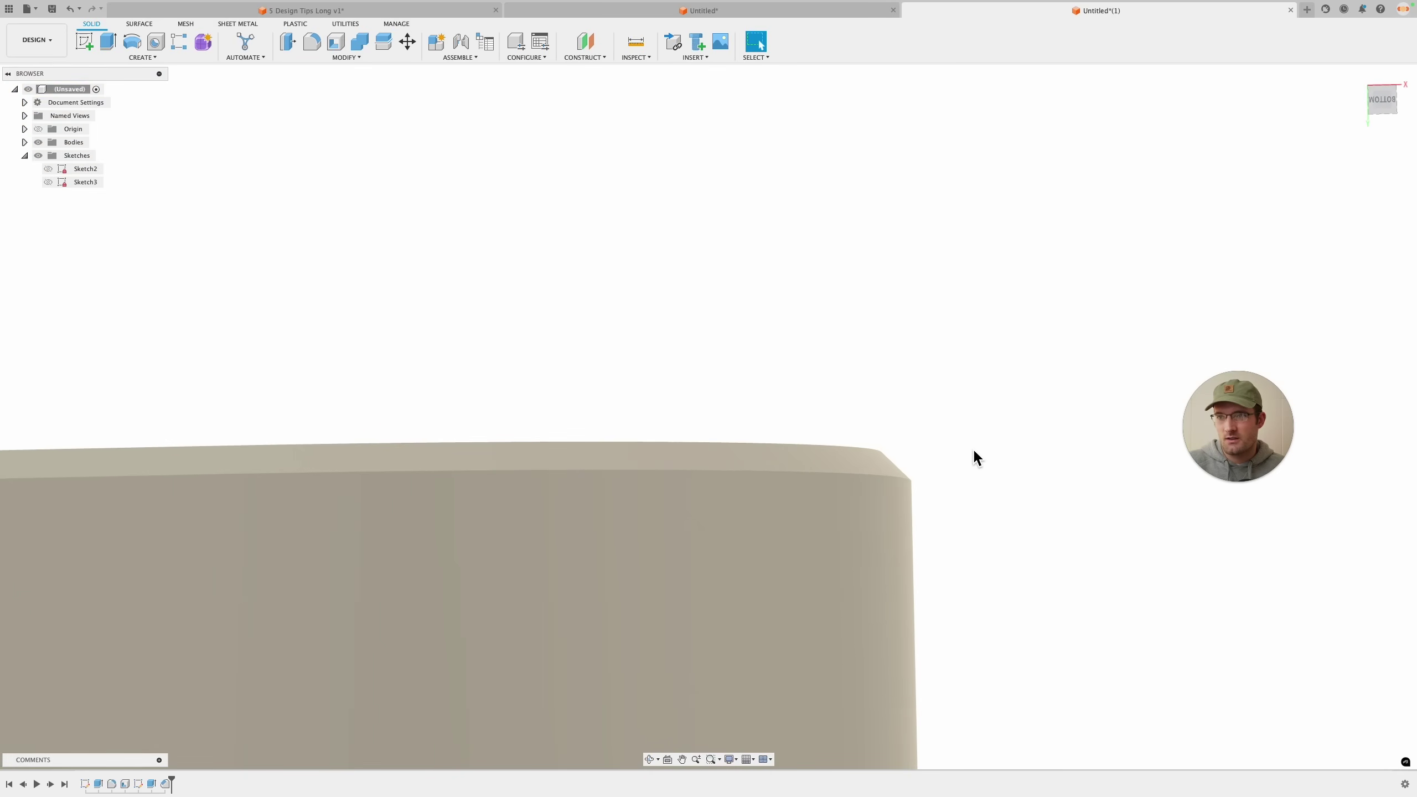
scroll(914, 474, "up", 2)
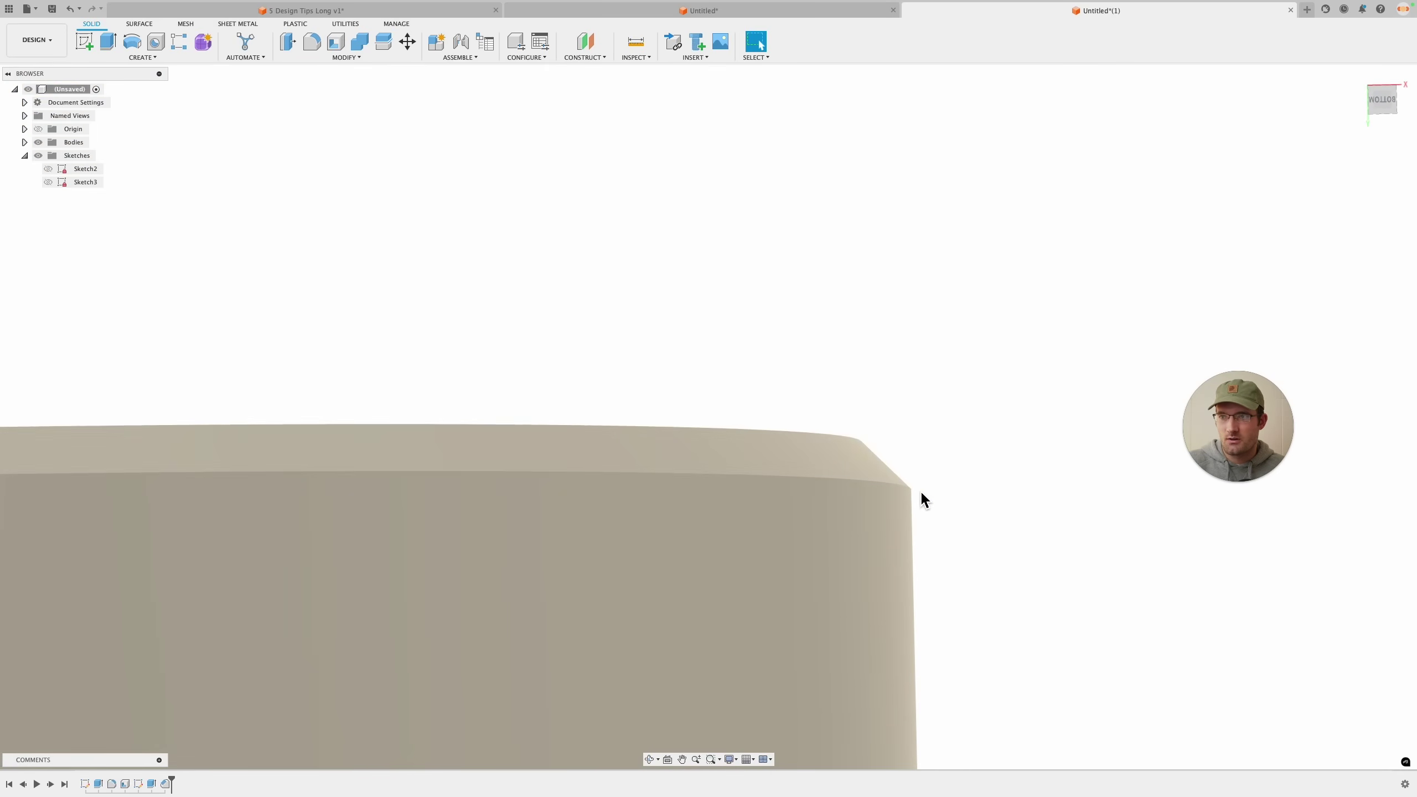
middle_click_drag(932, 674, 996, 363, "shift")
scroll(1053, 339, "down", 6)
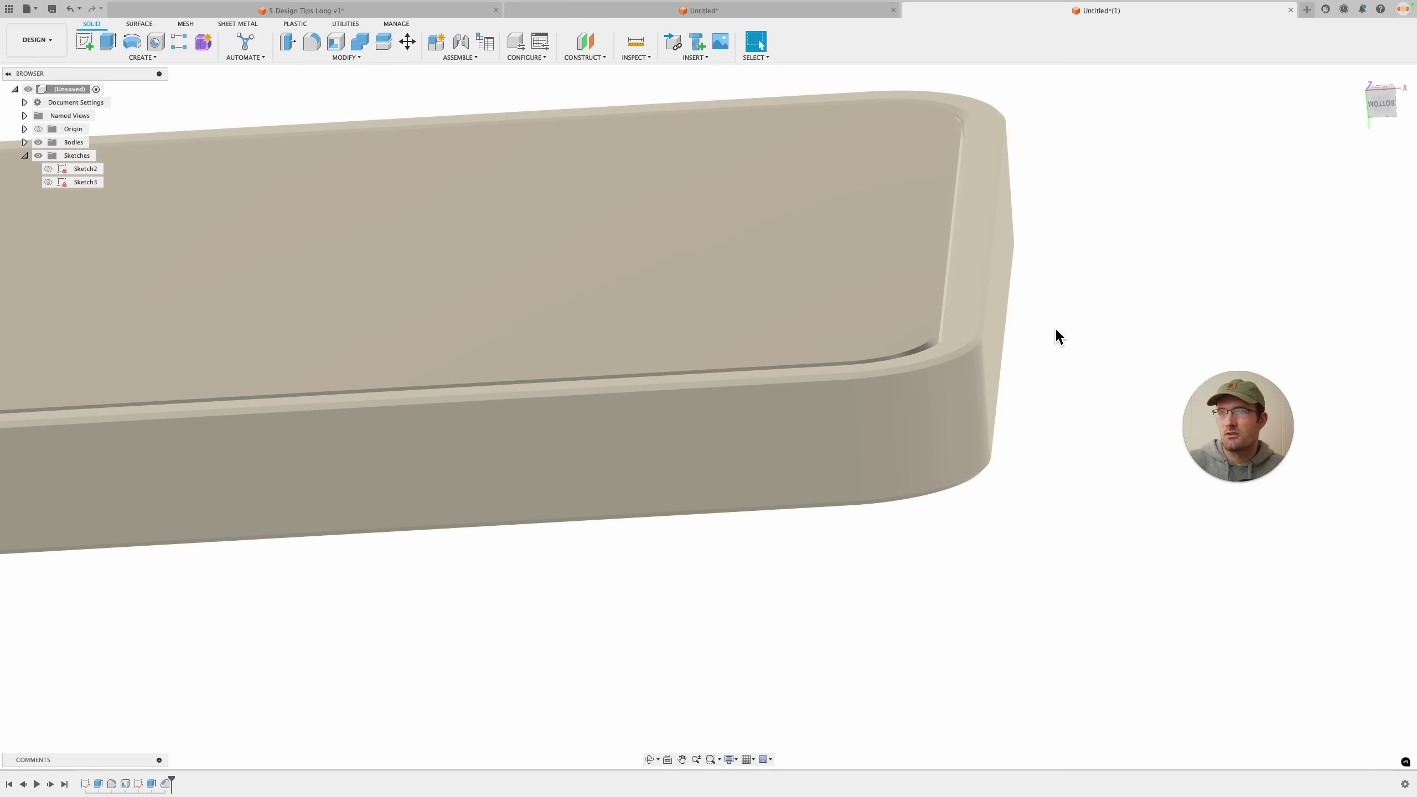
scroll(321, 473, "up", 5)
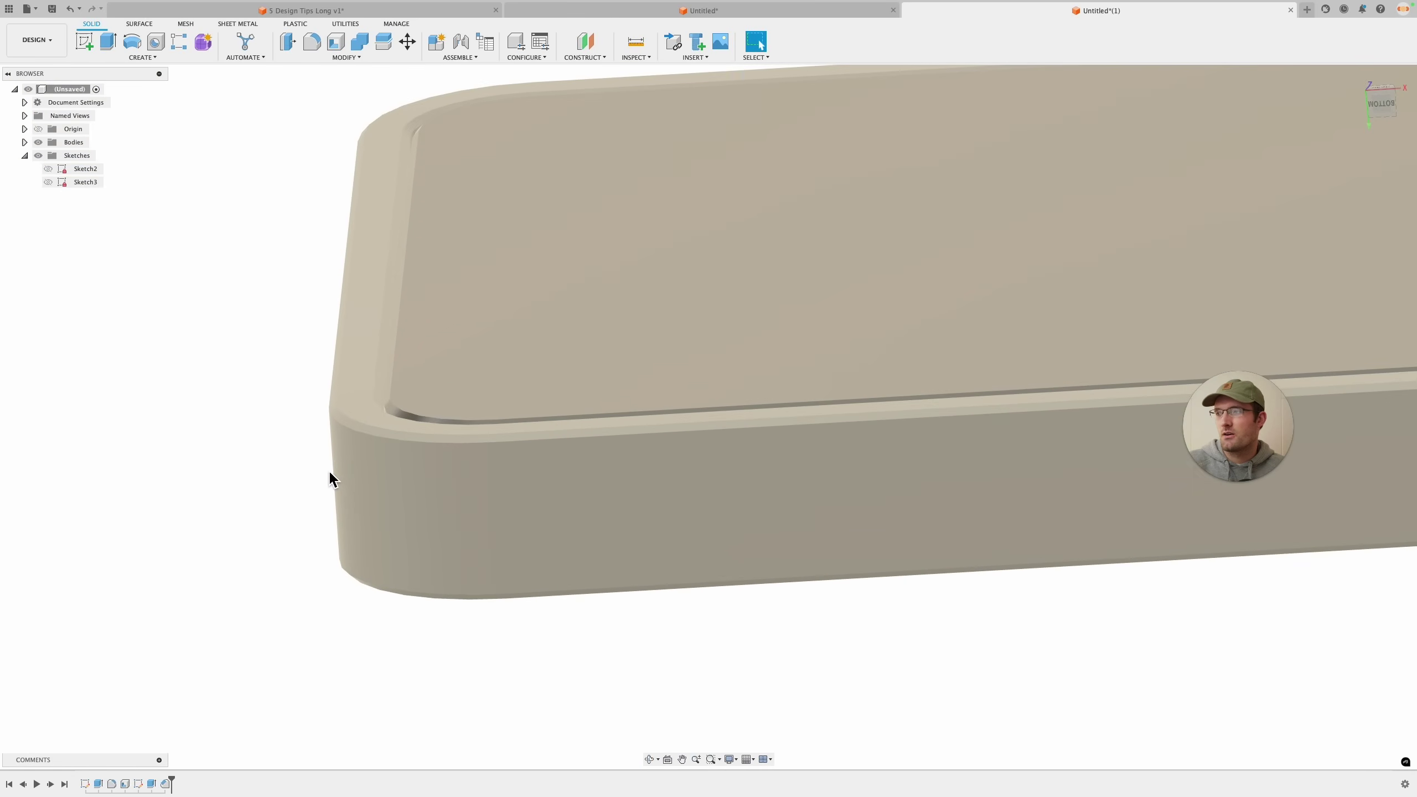
Reopen the chamfer for editing and hide the tray body to expose the insert's side walls.
left_click(403, 421)
left_click(224, 666)
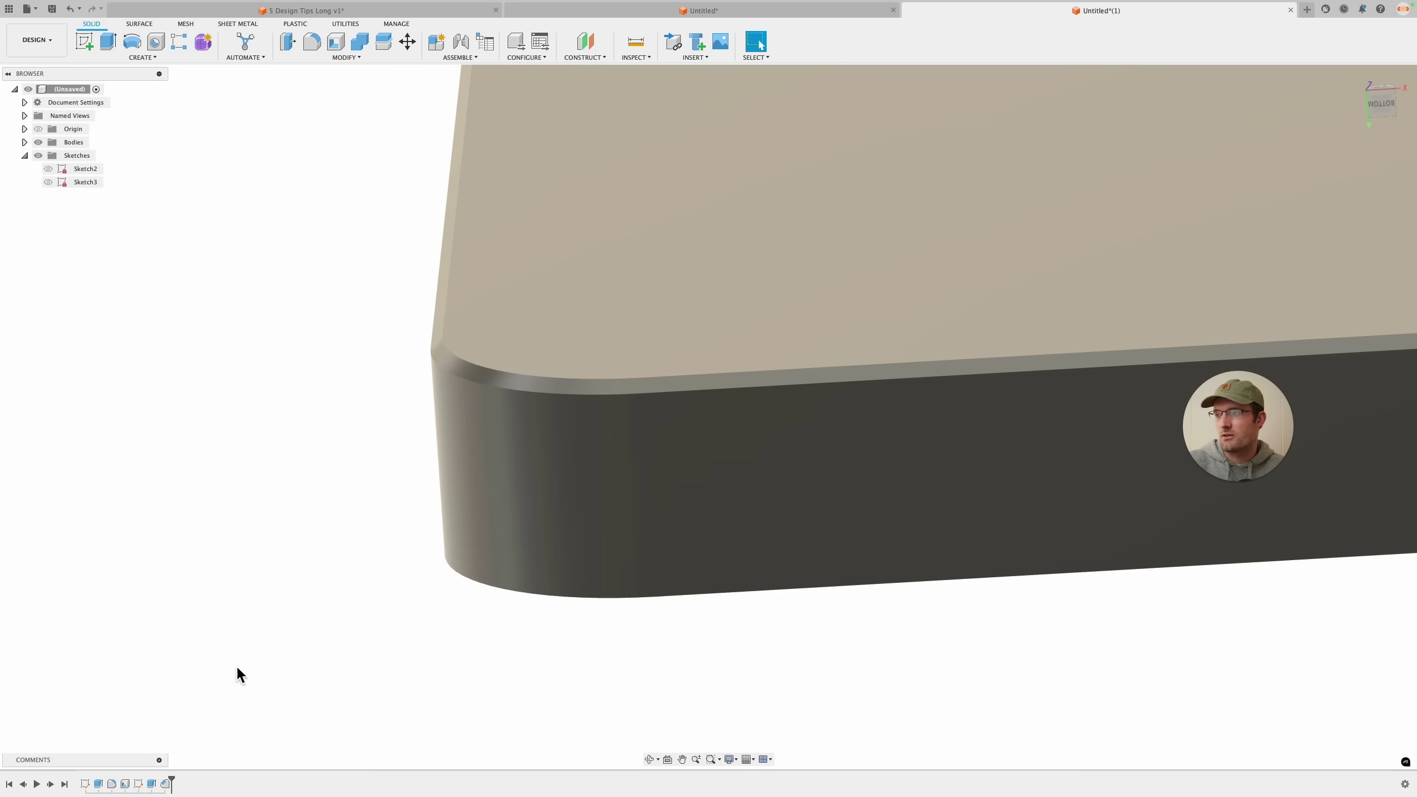
right_click(166, 785)
left_click(196, 672)
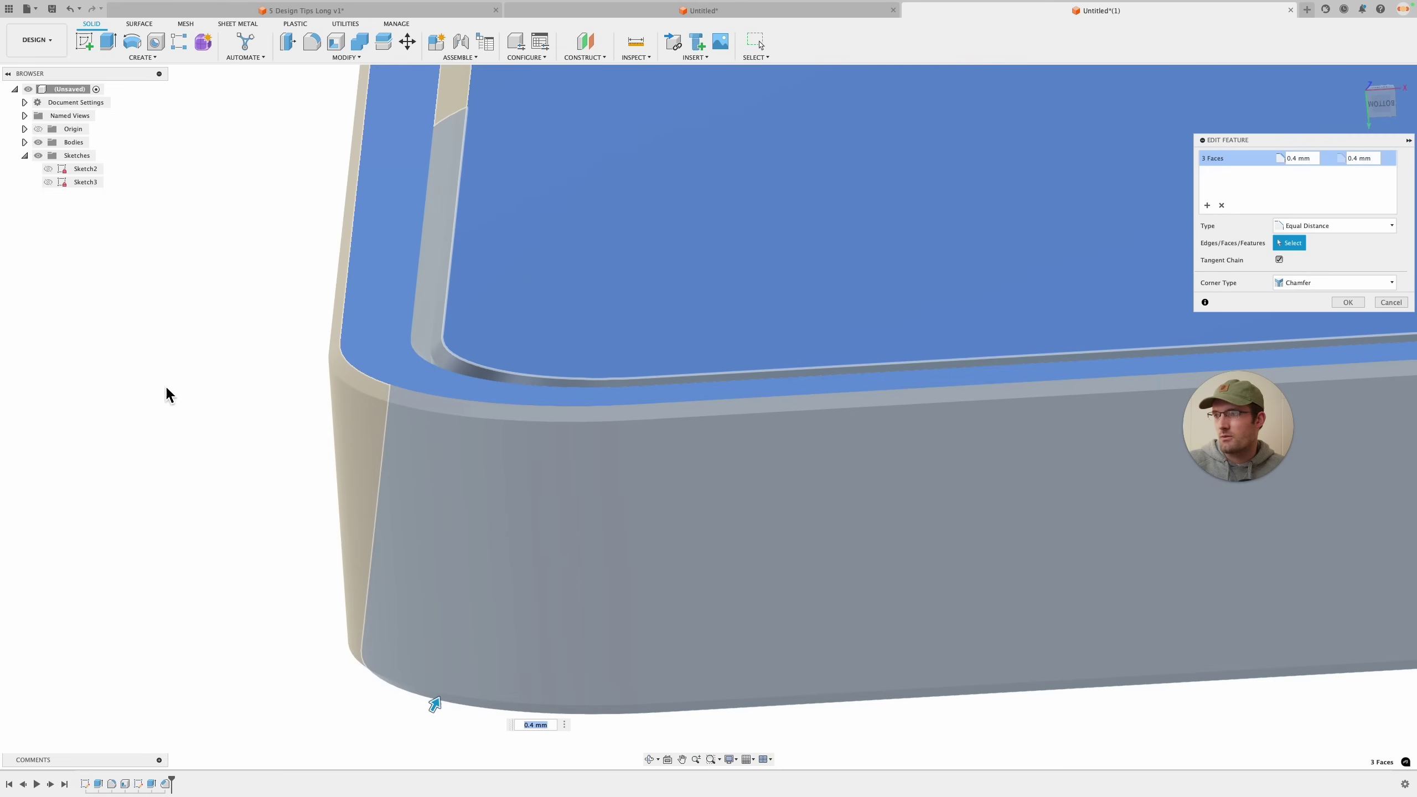
left_click(26, 142)
left_click(48, 155)
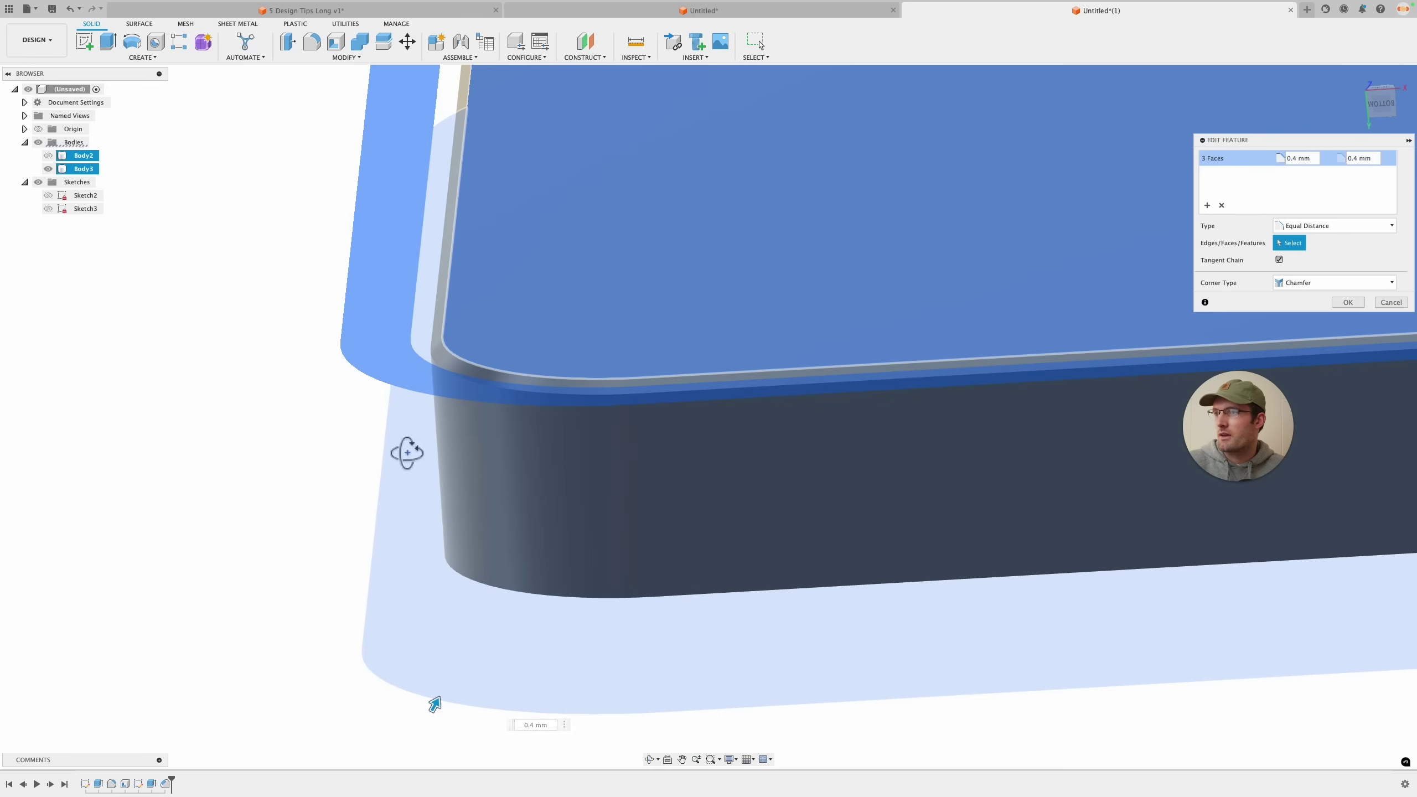
Add the insert's hidden-side perimeter edges to the 0.4 mm chamfer, show the tray body again, and apply the edit.
middle_click_drag(406, 454, 451, 518, "shift")
left_click(449, 553)
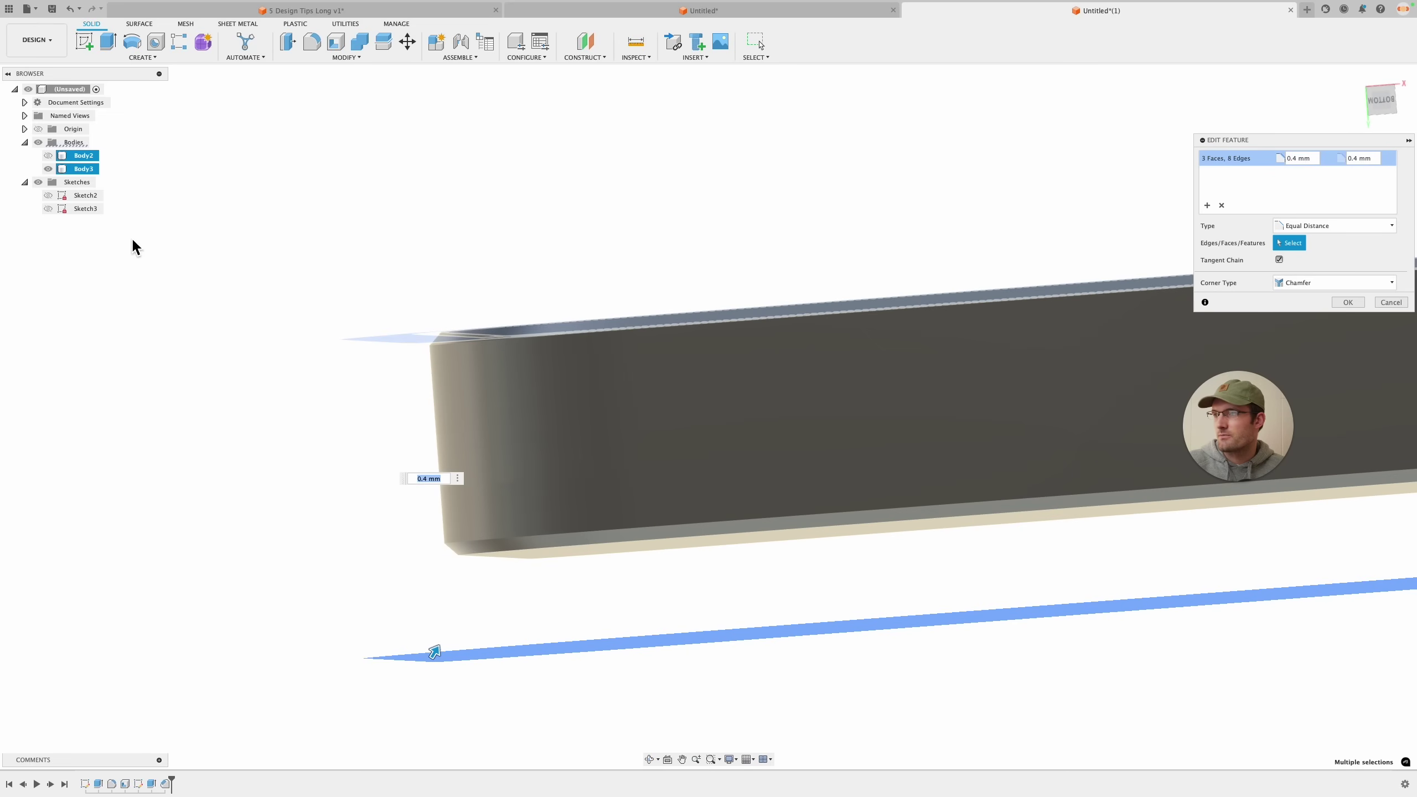
left_click(52, 156)
scroll(474, 241, "down", 3)
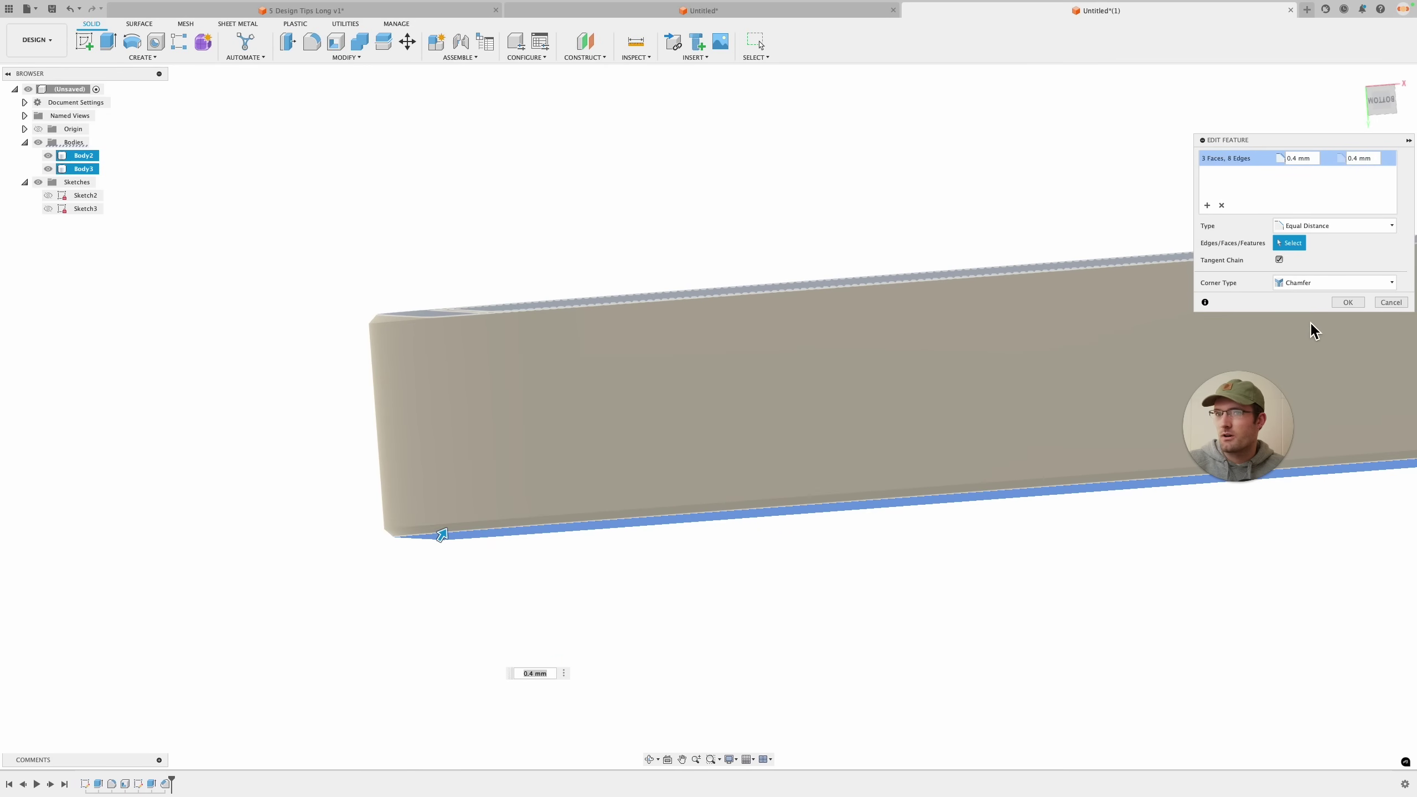
left_click(1347, 302)
Hide the tray to inspect the chamfers on both ends of the insert's corner, and show the tray again.
left_click(363, 474)
middle_click_drag(364, 474, 494, 493, "shift")
scroll(447, 462, "up", 3)
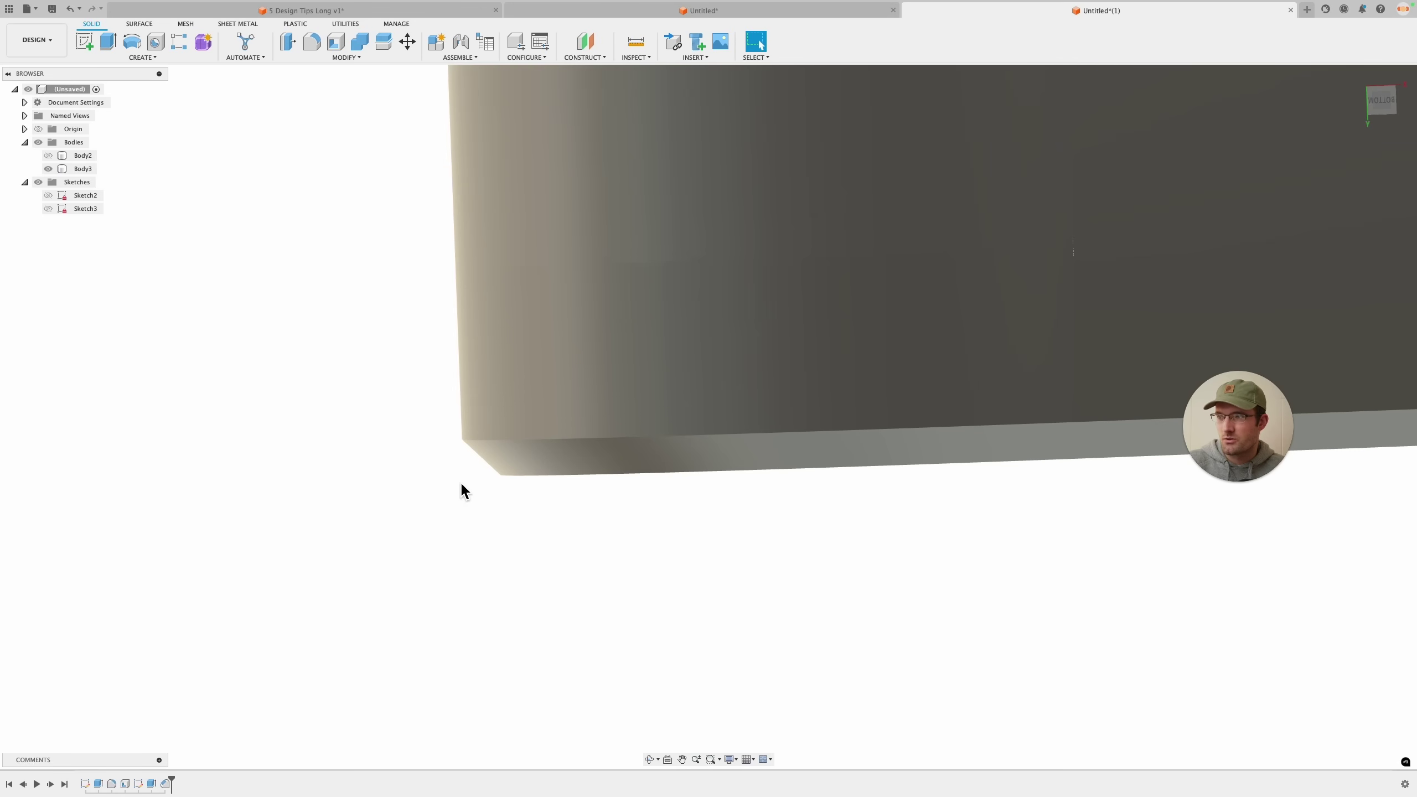
middle_click_drag(481, 488, 478, 492, "shift")
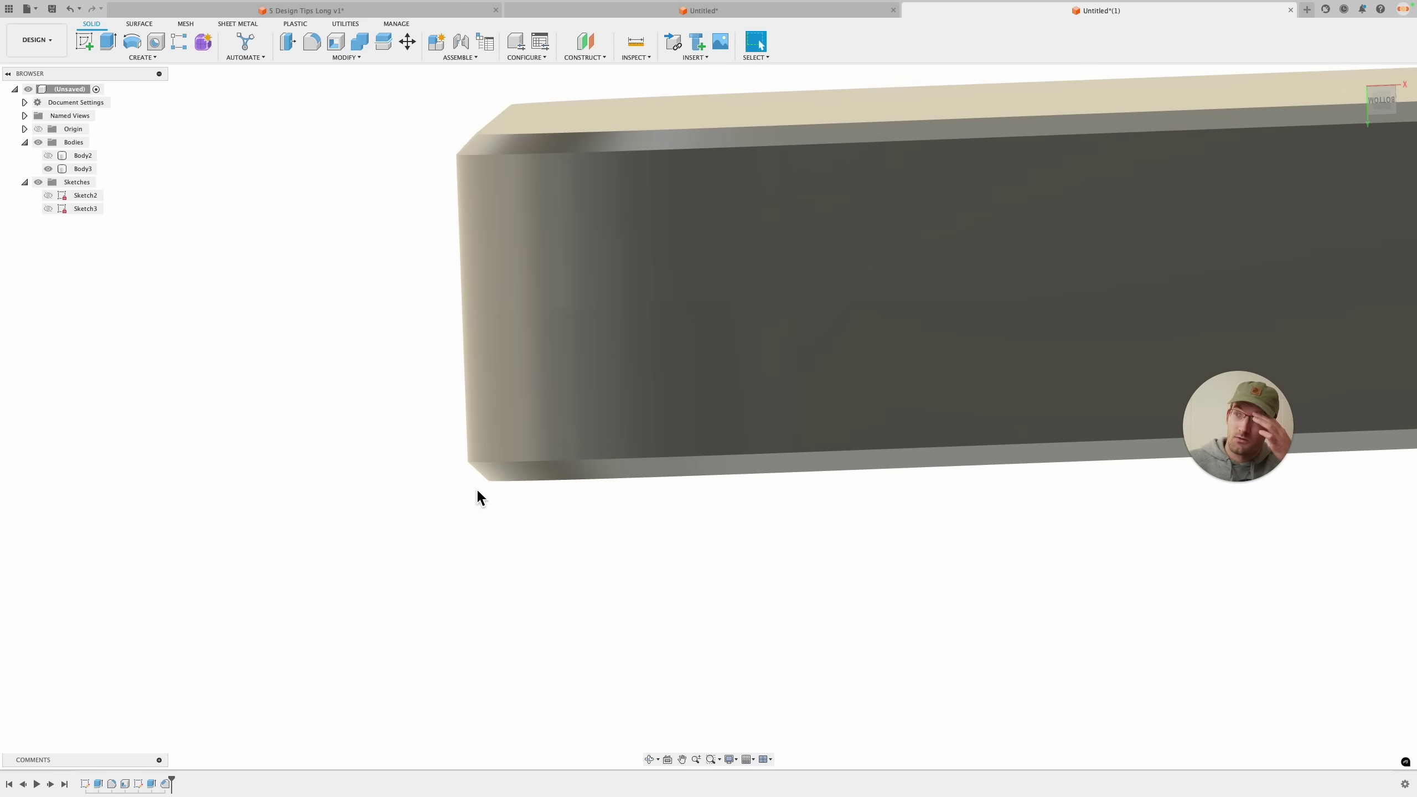
left_click(48, 155)
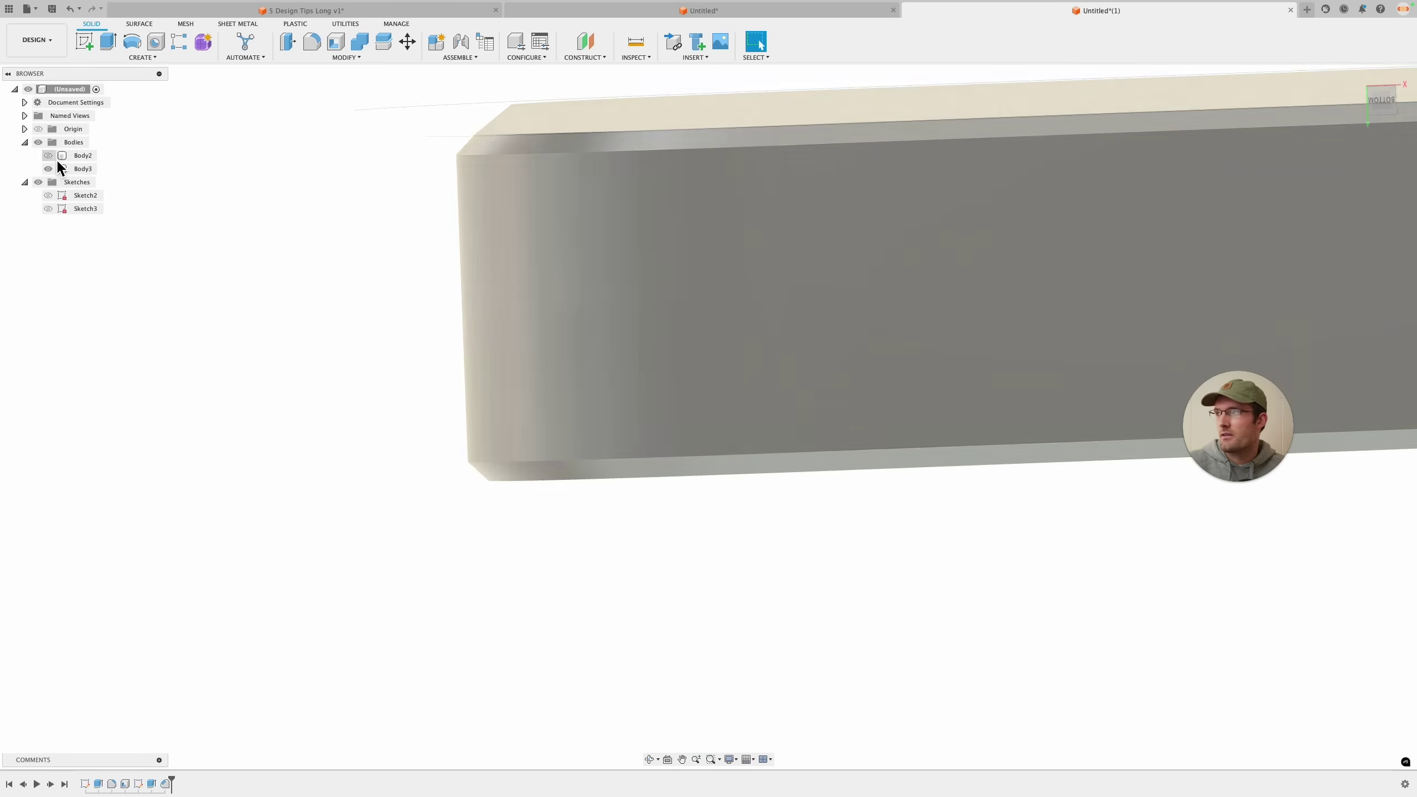
Edit the chamfer feature and set its distance to 1 mm.
scroll(458, 483, "down", 3)
scroll(490, 395, "down", 2)
middle_click_drag(490, 395, 418, 551, "shift")
scroll(419, 551, "down", 6)
middle_click_drag(1012, 363, 1039, 415, "shift")
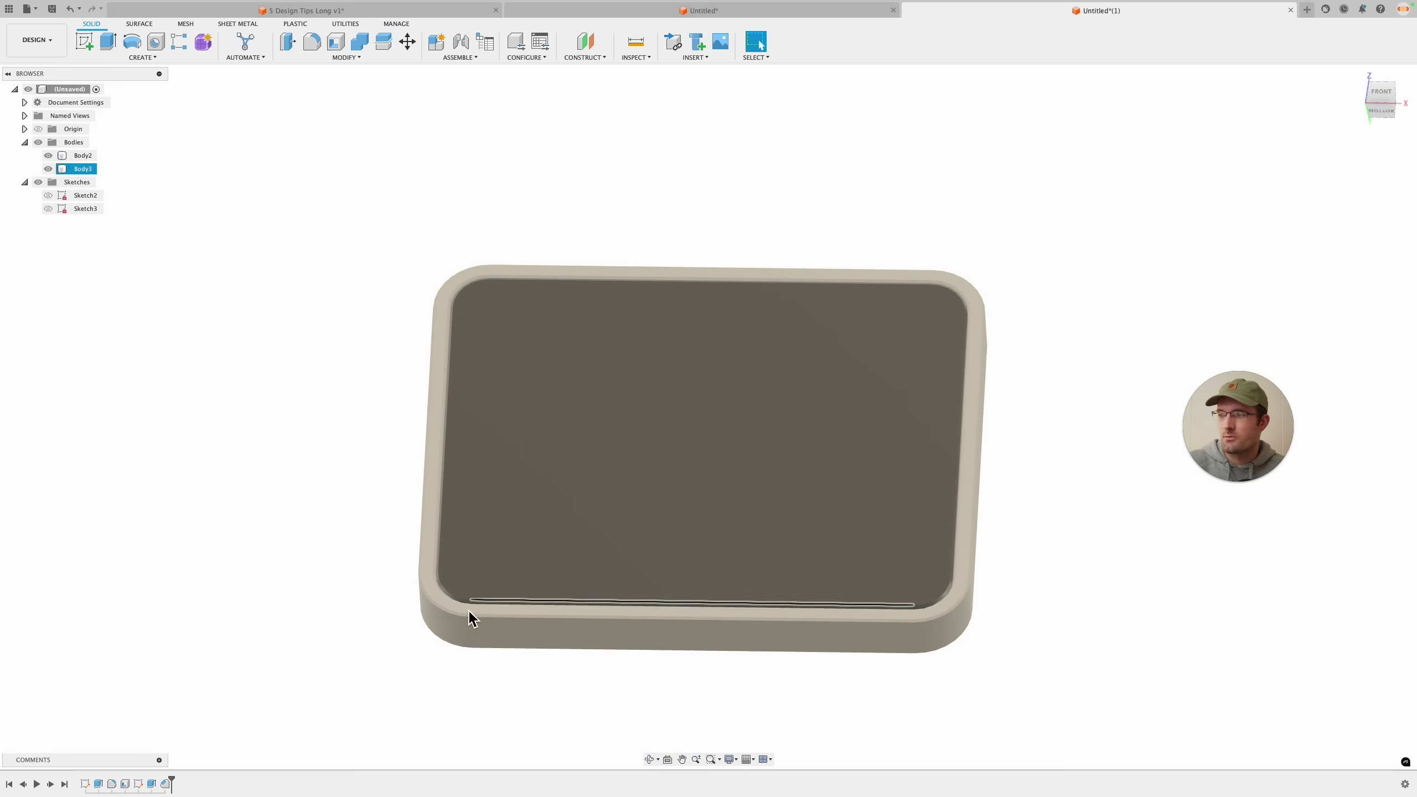
right_click(165, 783)
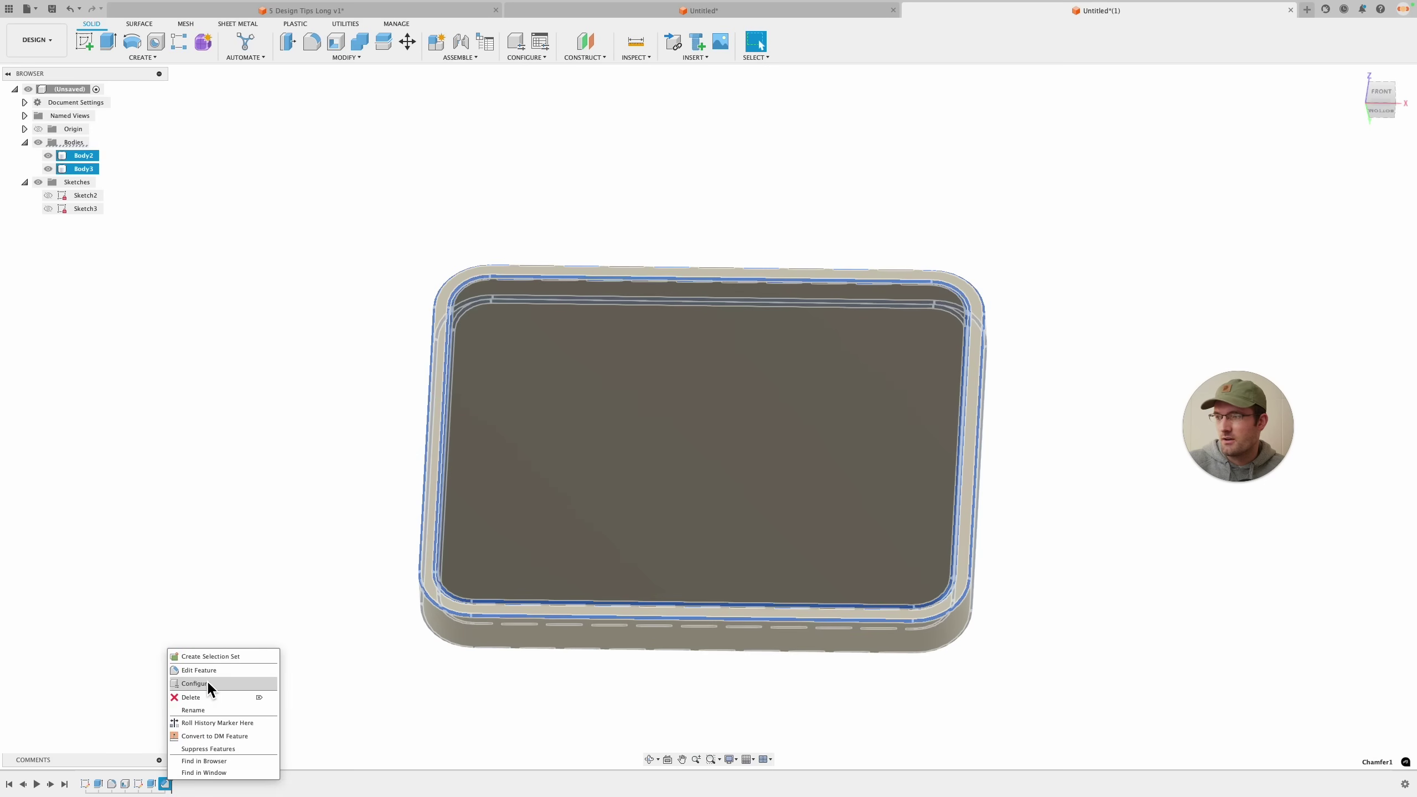
left_click(209, 671)
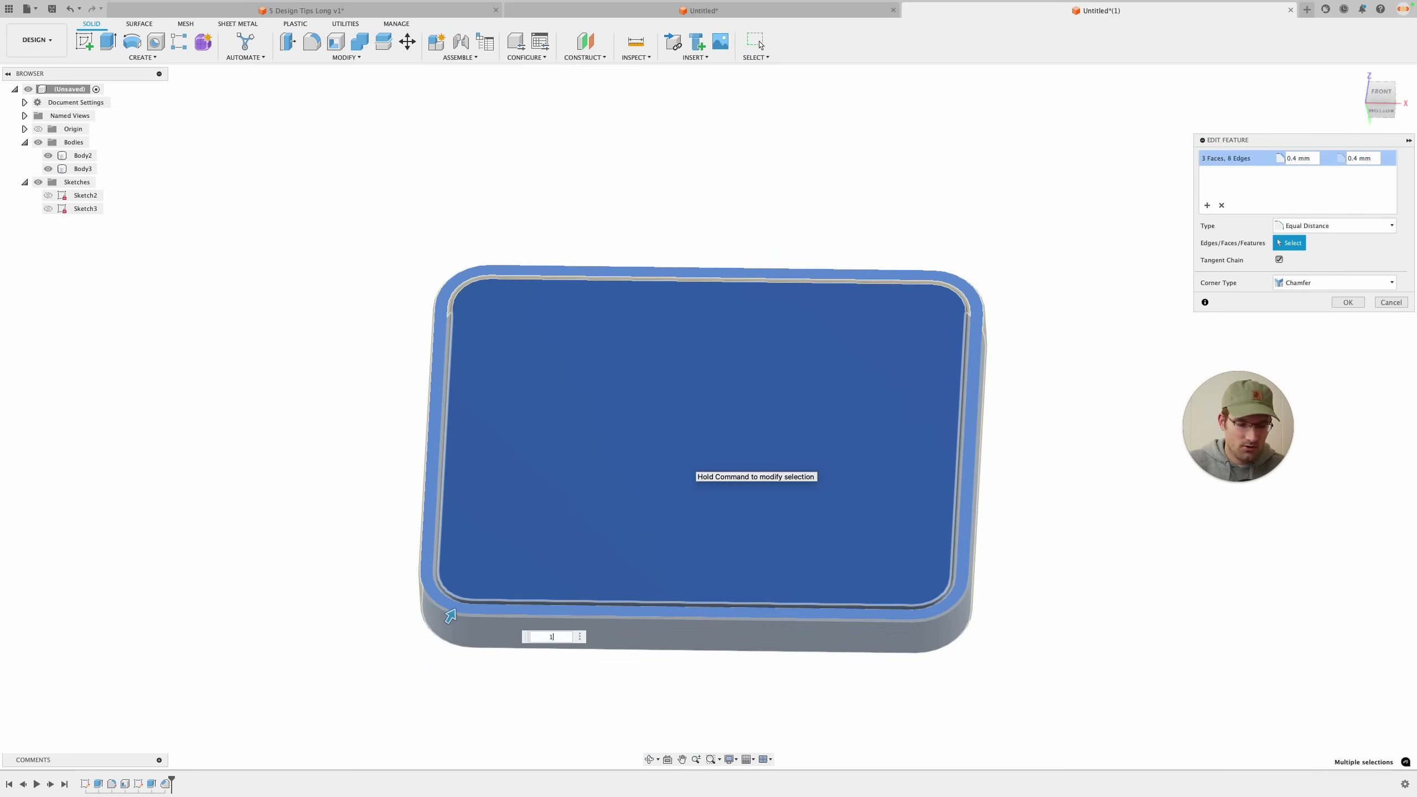
type("1")
key("Return")
Examine the chamfered edges of the tray and insert up close and from several angles.
scroll(399, 595, "up", 10)
middle_click_drag(393, 607, 399, 545, "shift")
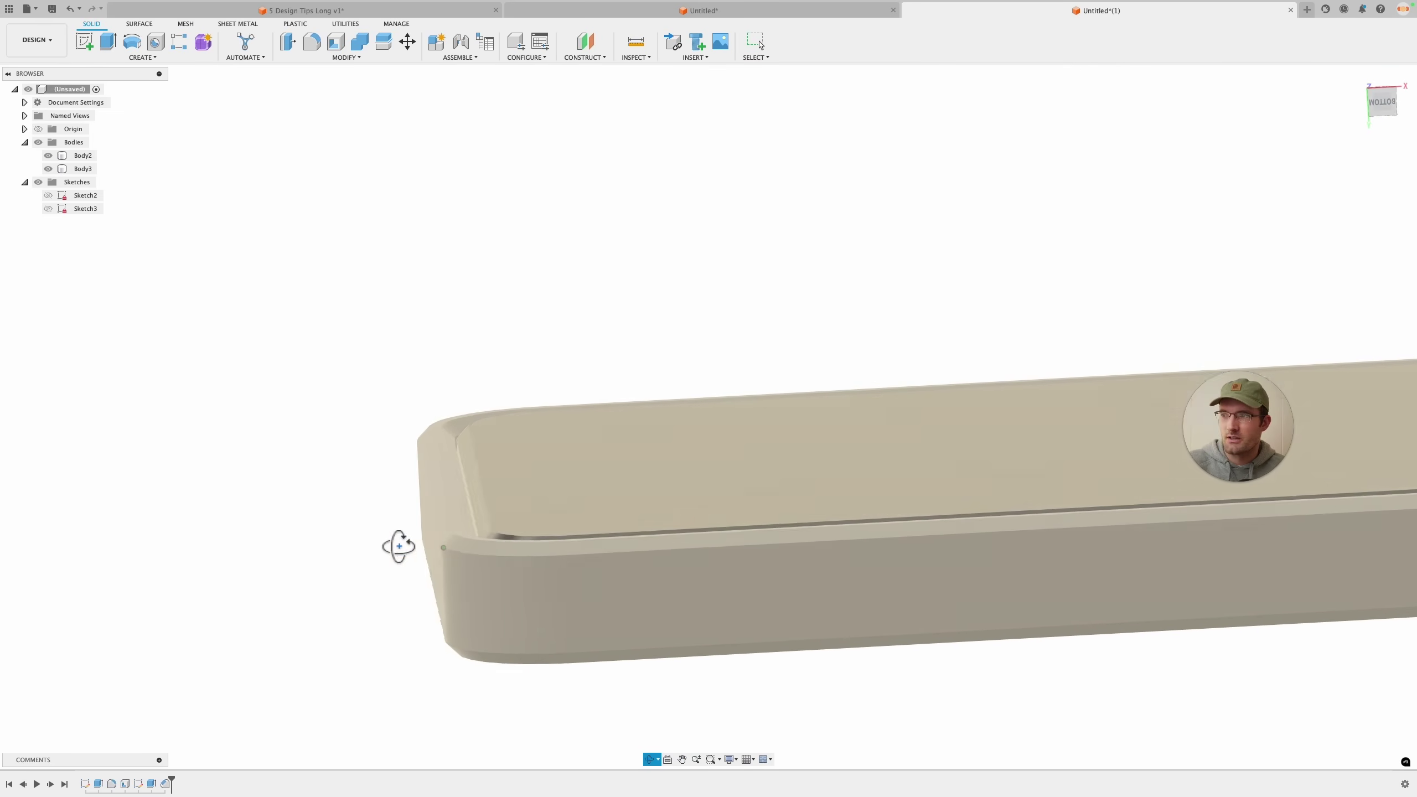
scroll(400, 545, "down", 10)
middle_click_drag(1024, 446, 1080, 463, "shift")
middle_click_drag(1089, 475, 1086, 461, "shift")
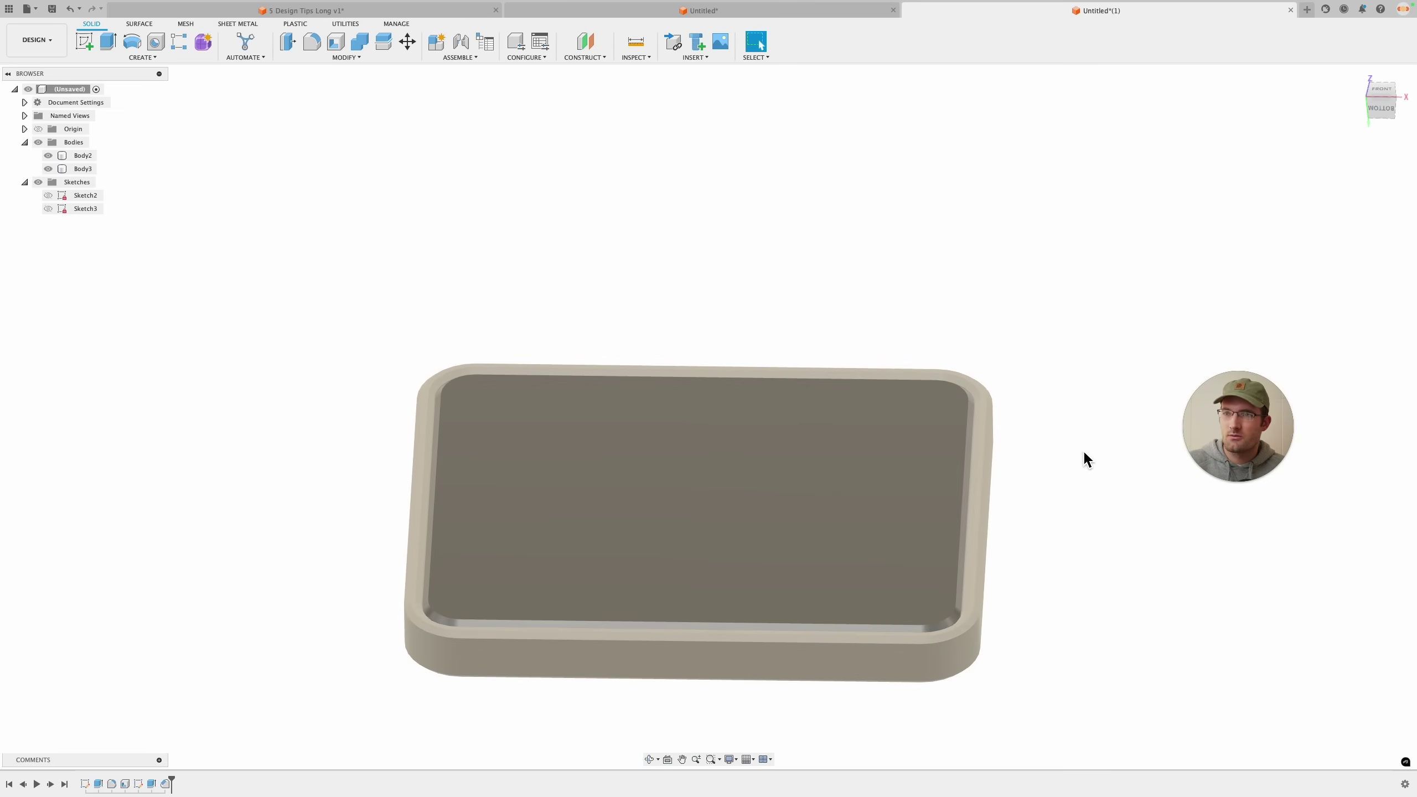
middle_click_drag(1008, 536, 1019, 439, "shift")
scroll(949, 465, "down", 3)
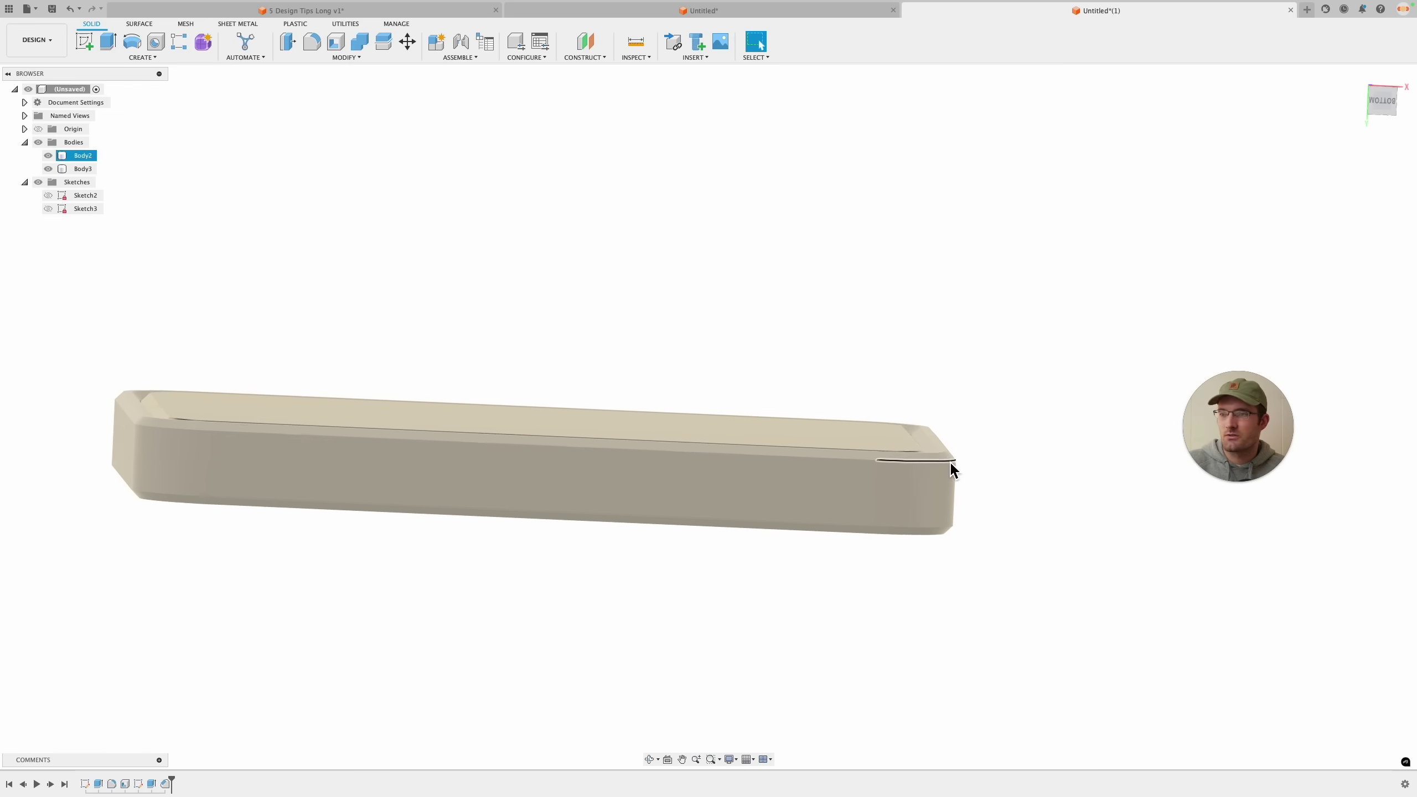
middle_click_drag(424, 641, 448, 658, "shift")
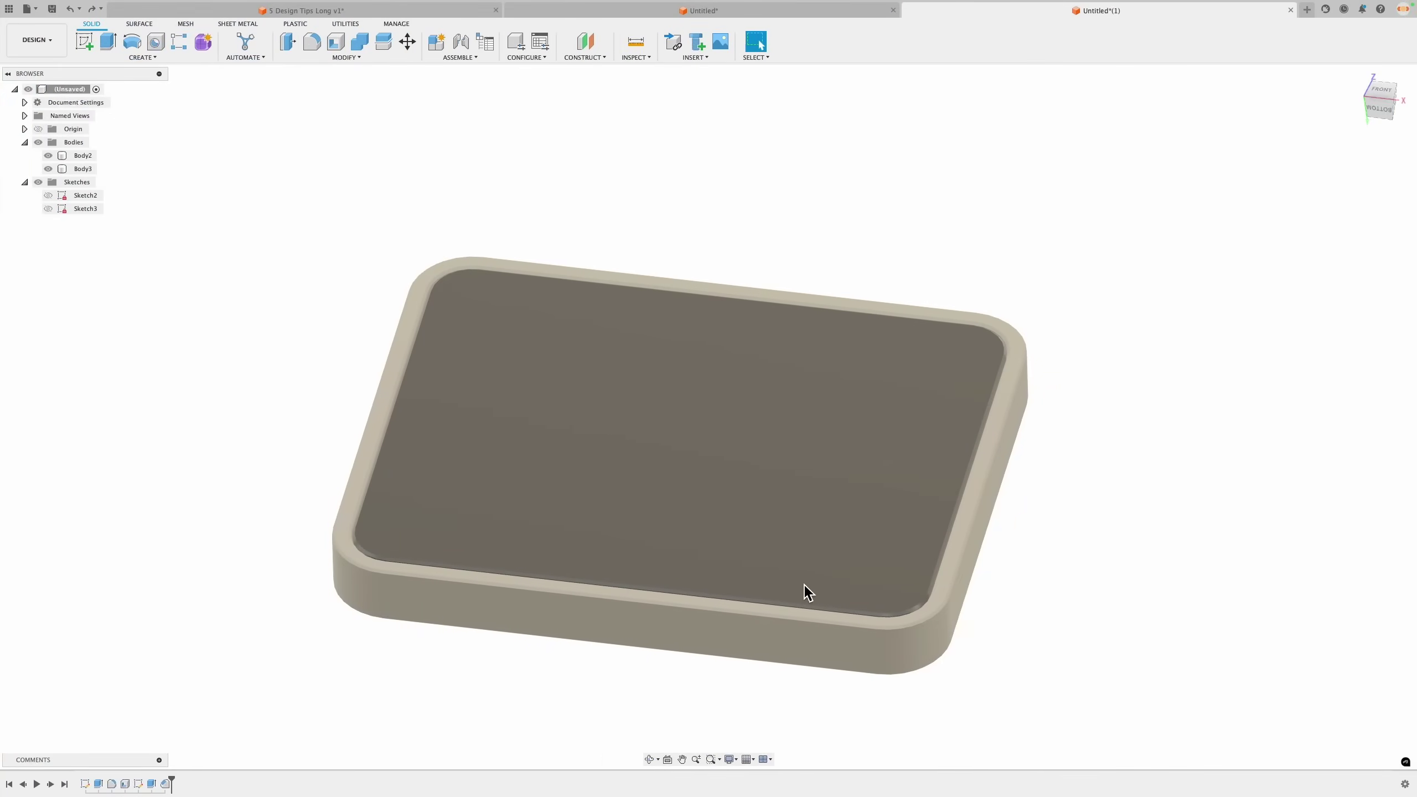
scroll(1078, 462, "down", 3)
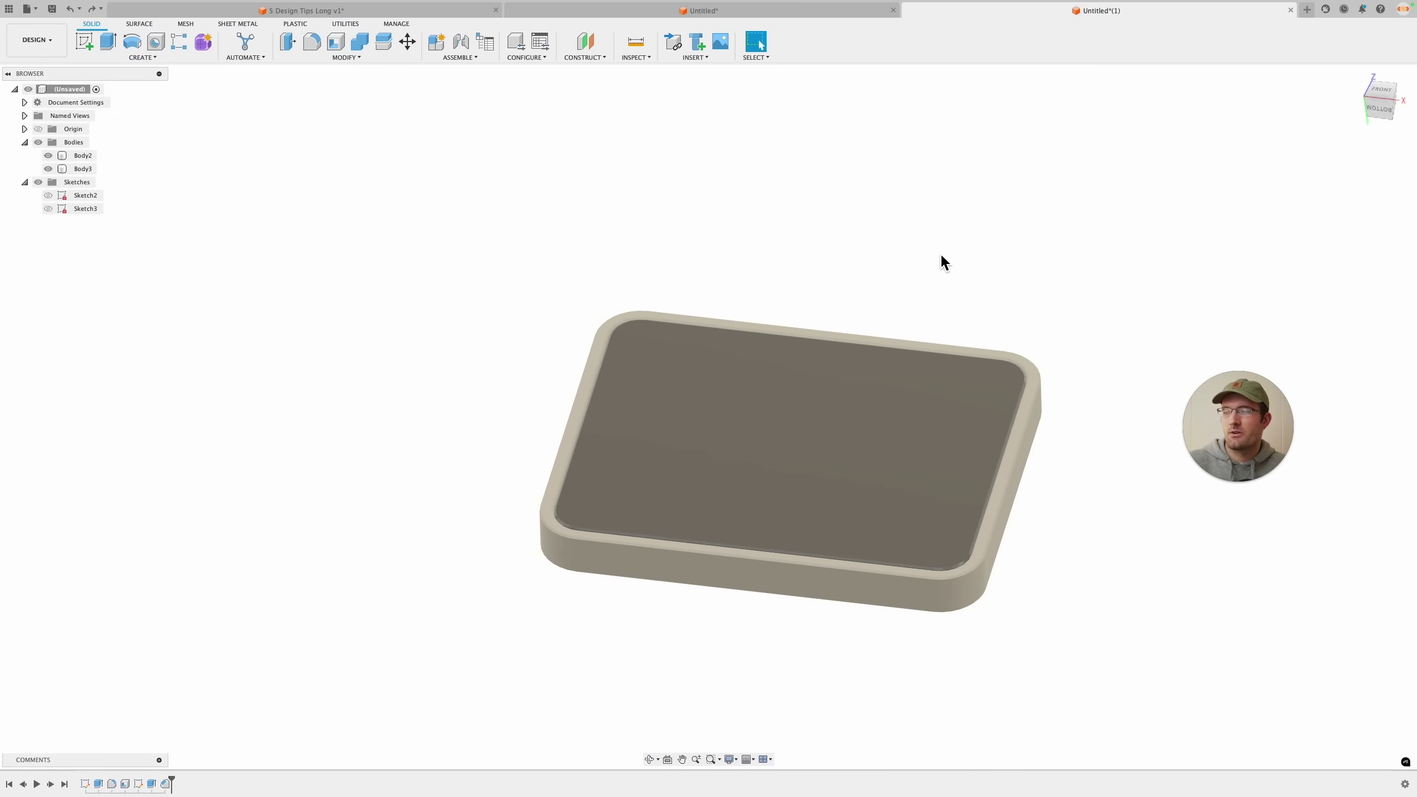
mouse_move(983, 256)
middle_mouse_down("shift")
mouse_move(939, 354)
mouse_move(958, 262)
middle_mouse_up("shift")
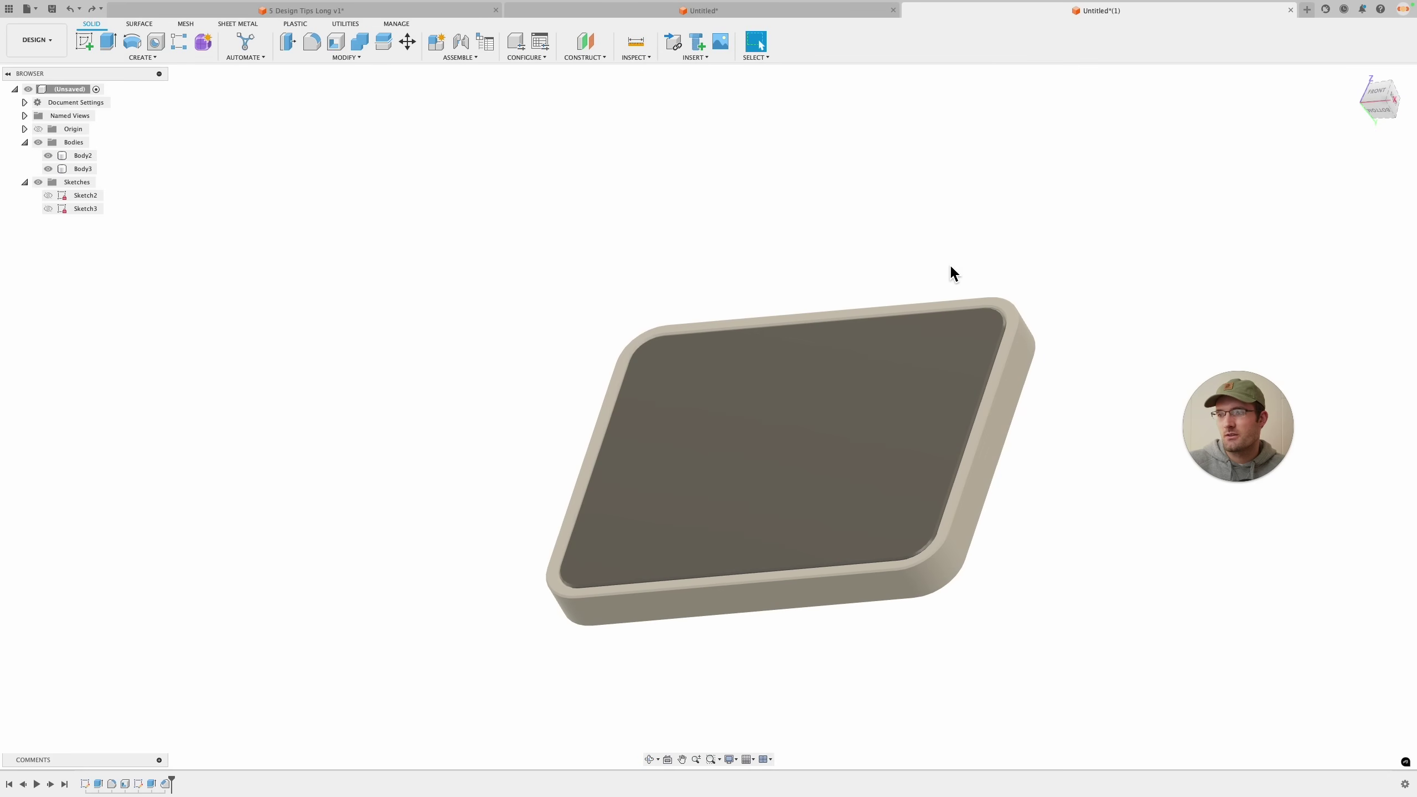
scroll(1009, 388, "up", 3)
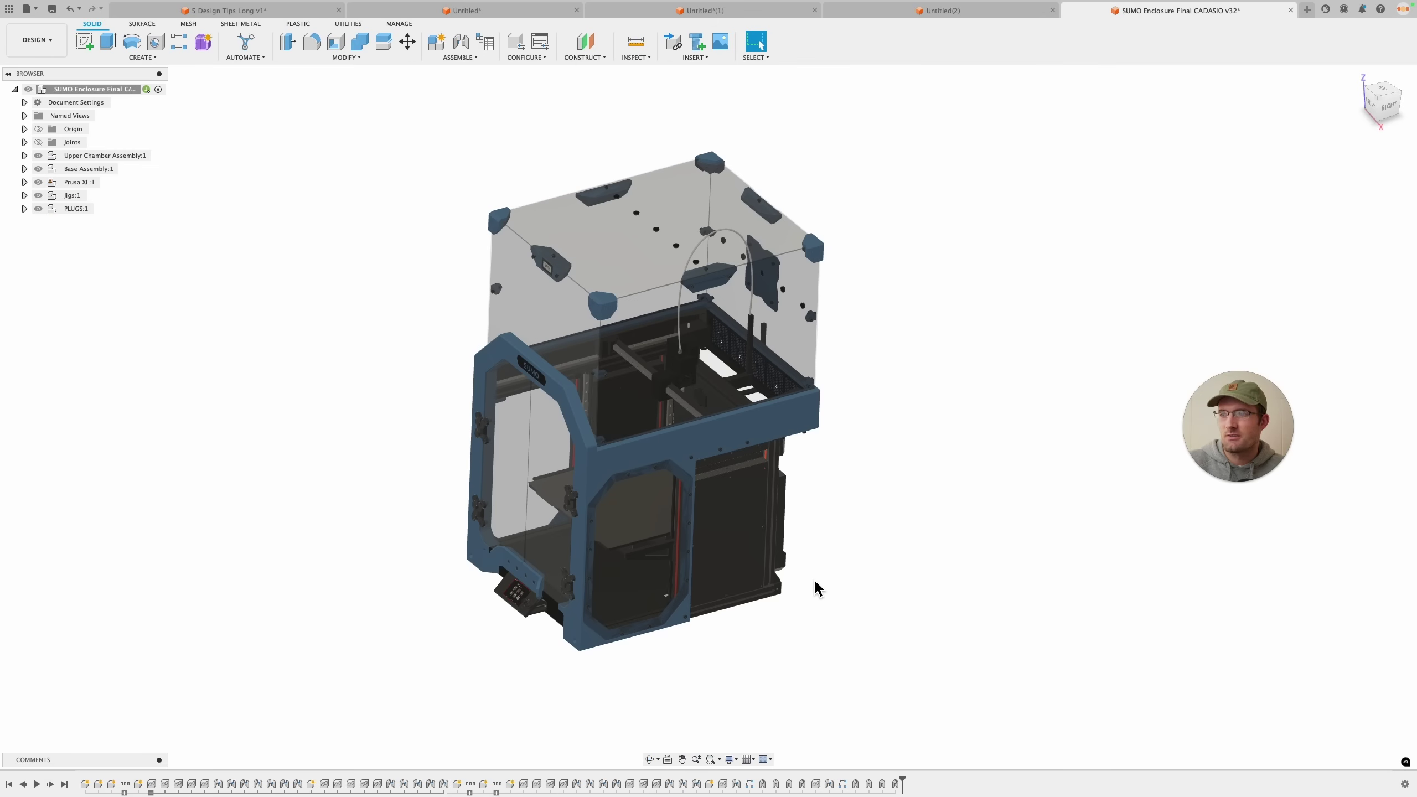
Examine the SUMO enclosure's front frame, selecting its angled corner sections and side posts one after another.
middle_click_drag(825, 599, 888, 604)
scroll(864, 613, "up", 5)
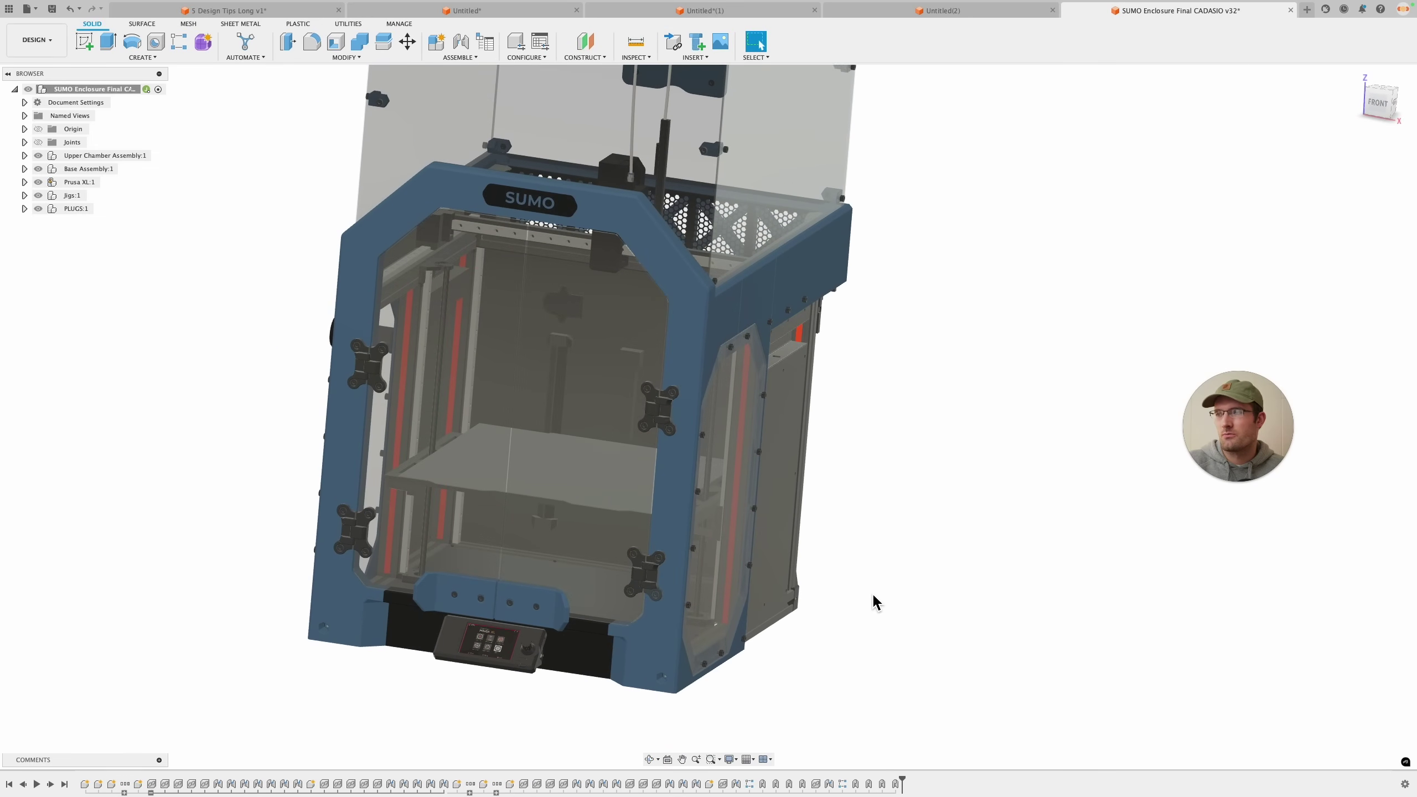
scroll(873, 596, "down", 3)
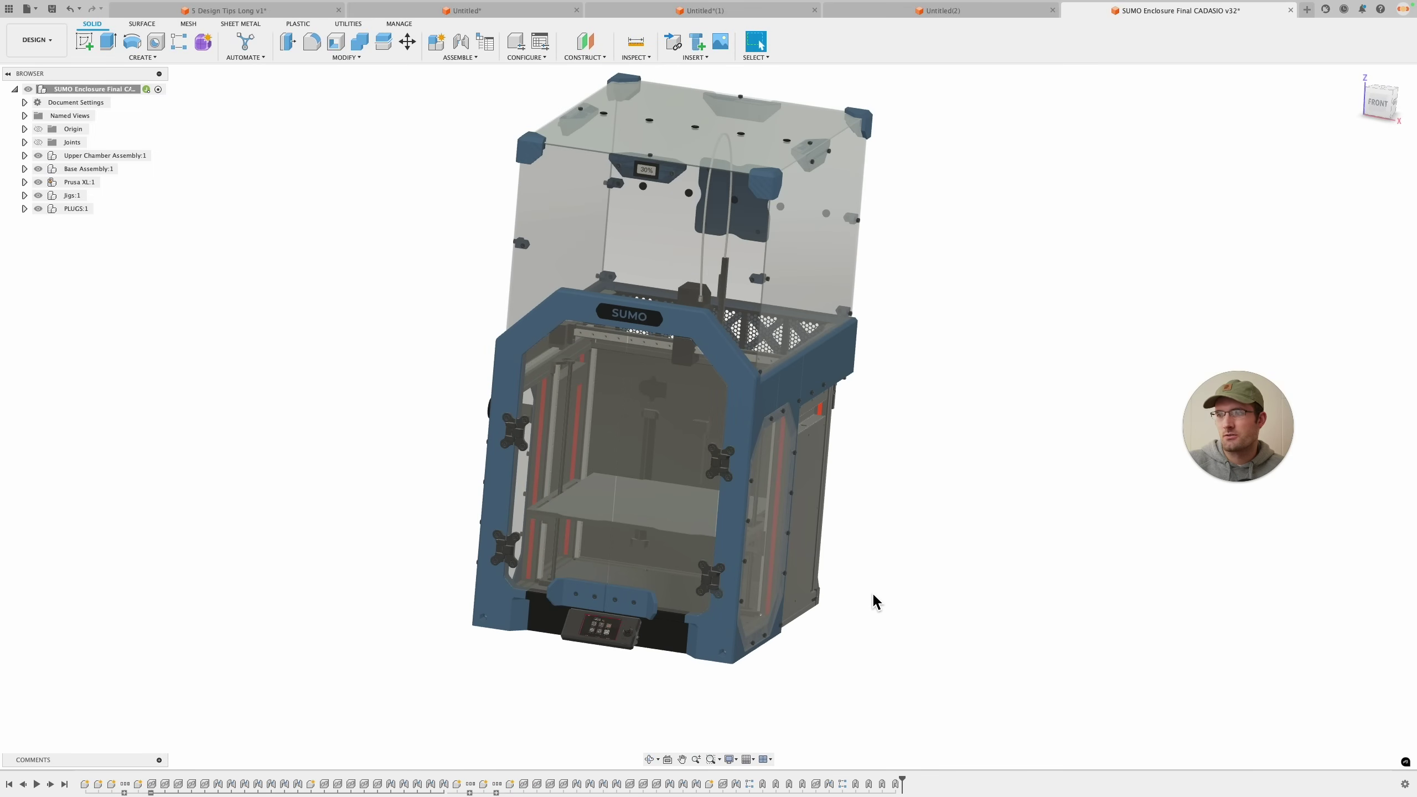
scroll(866, 573, "up", 5)
middle_click_drag(939, 604, 1012, 586)
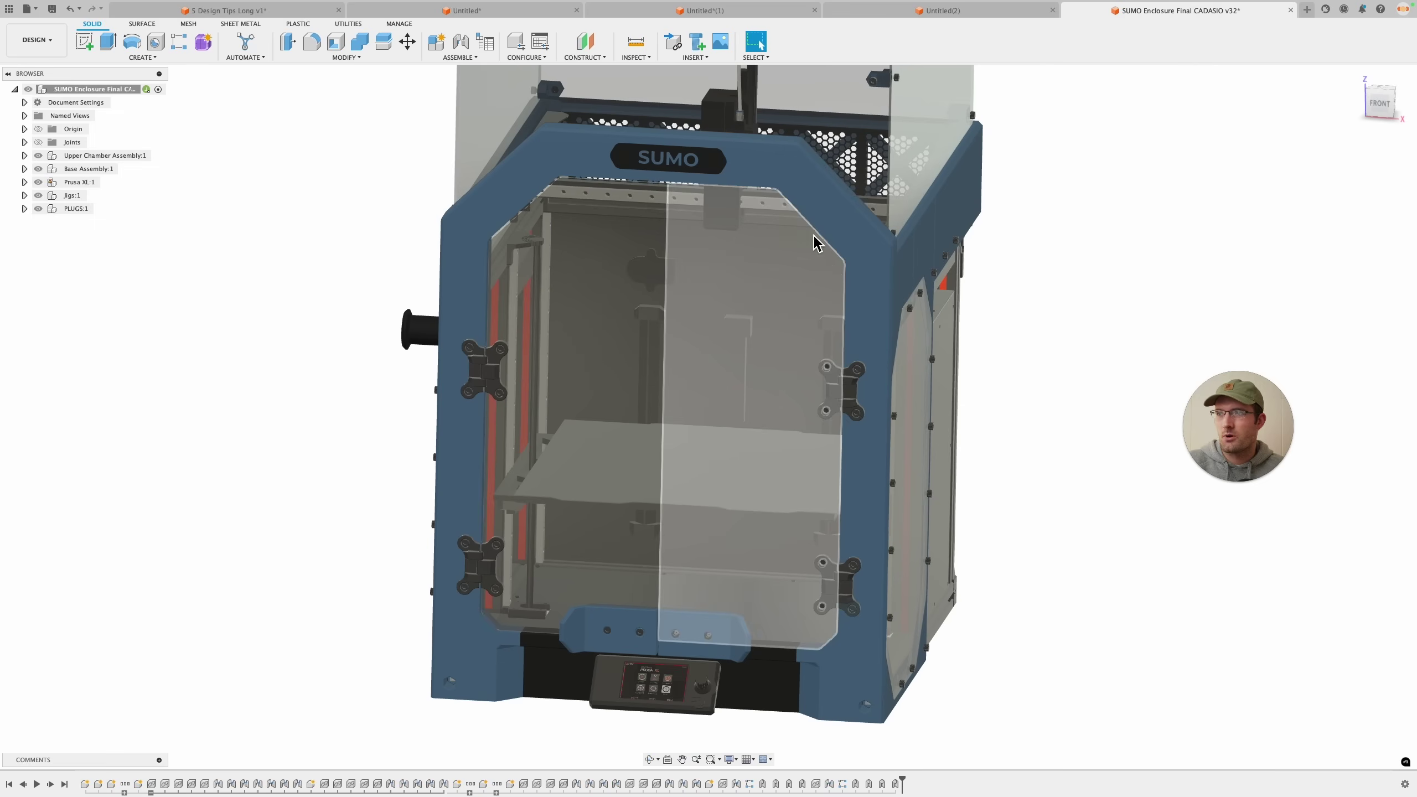
left_click(484, 216)
left_click(533, 187)
left_click(463, 505)
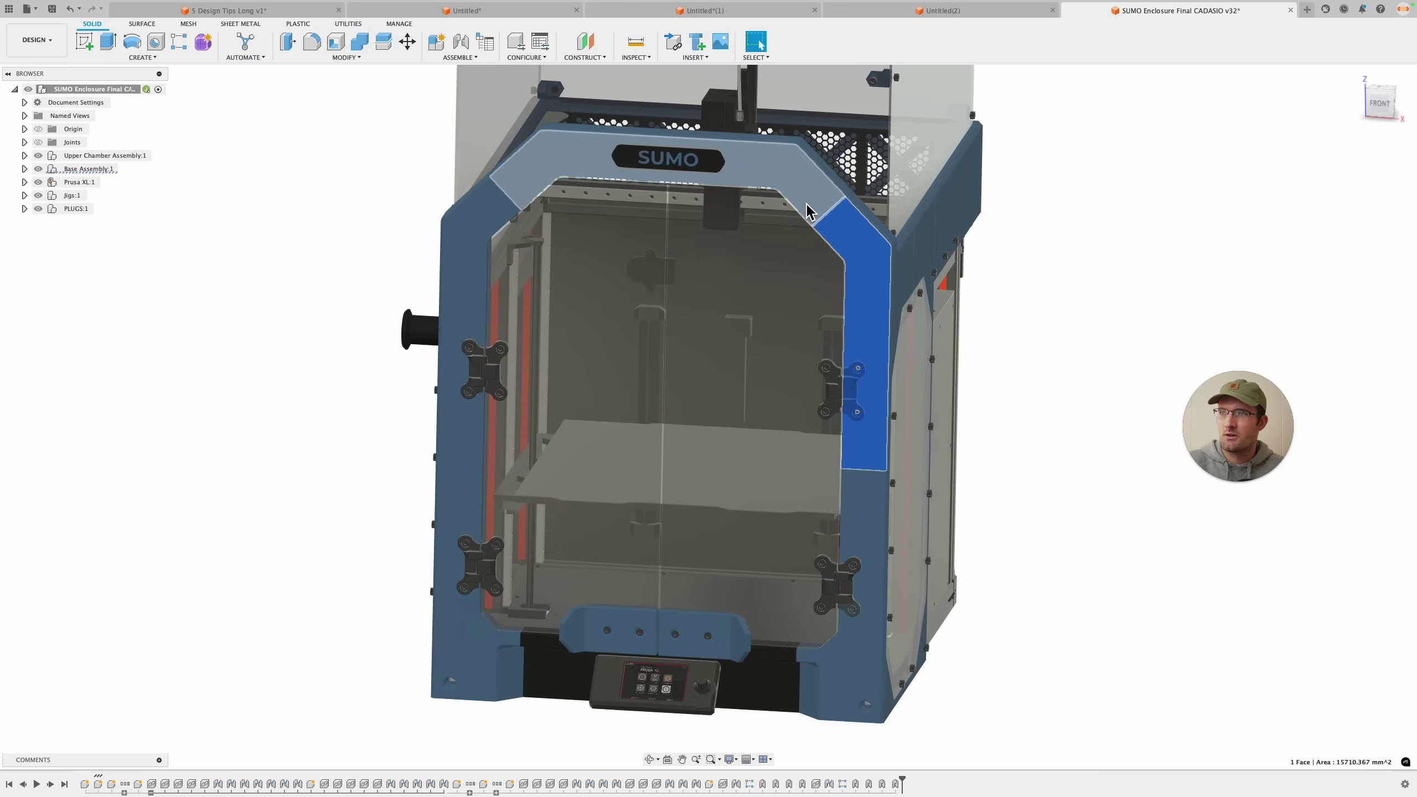
left_click(873, 360)
left_click(1037, 597)
Inspect the enclosure's side frame, side window surround and upper rail from several angles and distances.
middle_click_drag(1091, 573, 1107, 598, "shift")
middle_click_drag(905, 443, 954, 452, "shift")
mouse_move(630, 367)
middle_mouse_down("shift")
mouse_move(666, 383)
mouse_move(863, 665)
middle_mouse_up("shift")
middle_click_drag(892, 524, 912, 350, "shift")
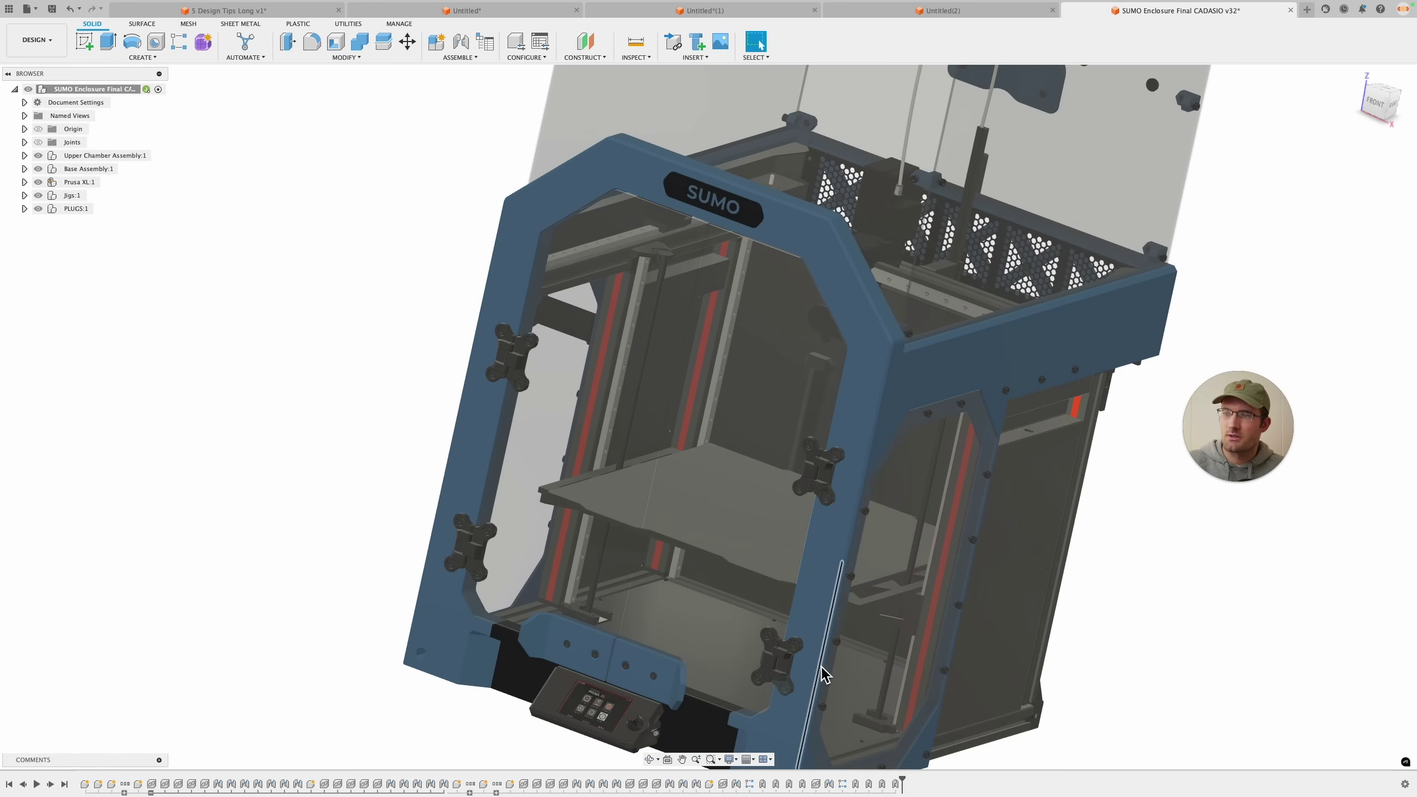
scroll(818, 533, "down", 5)
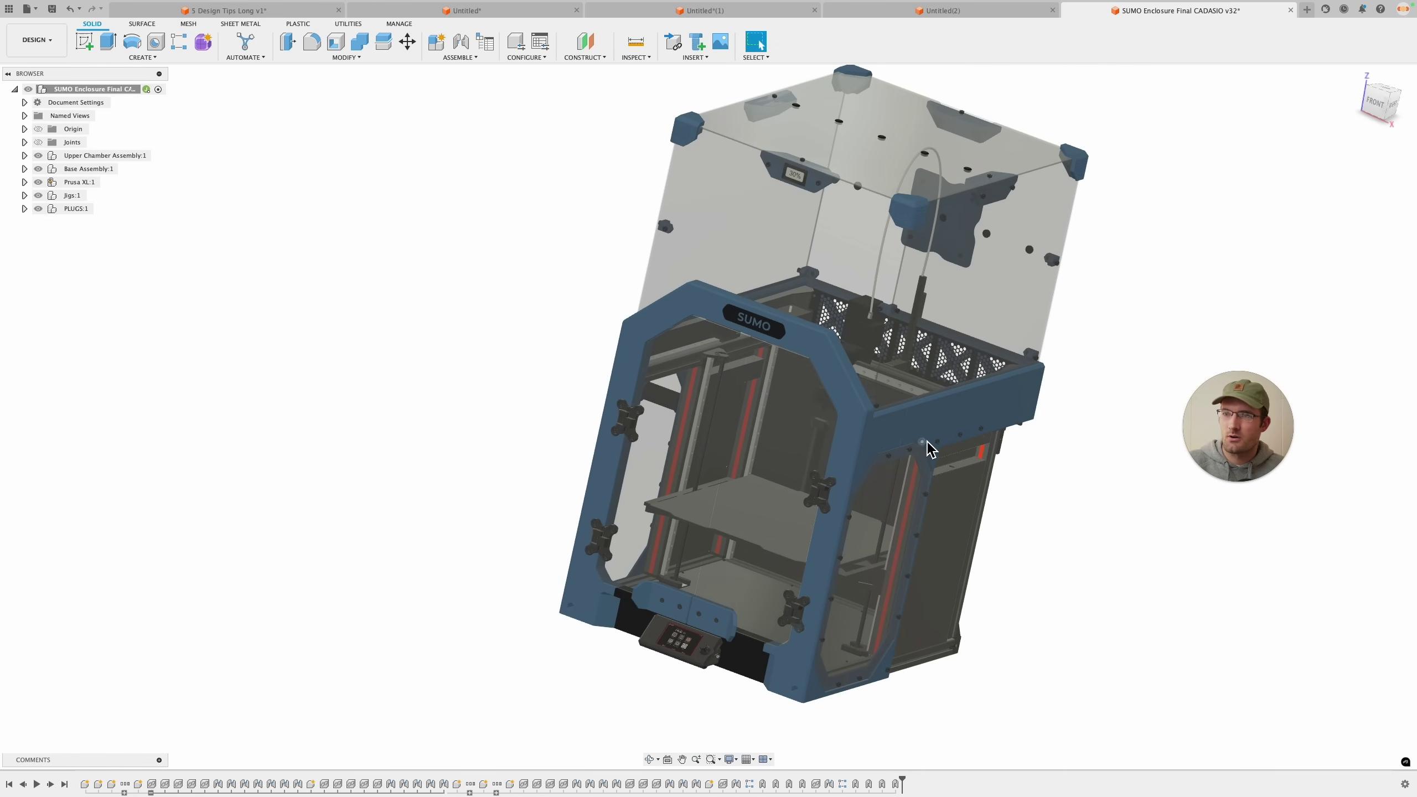
scroll(929, 438, "up", 3)
middle_click_drag(972, 417, 940, 379, "shift")
scroll(904, 385, "up", 5)
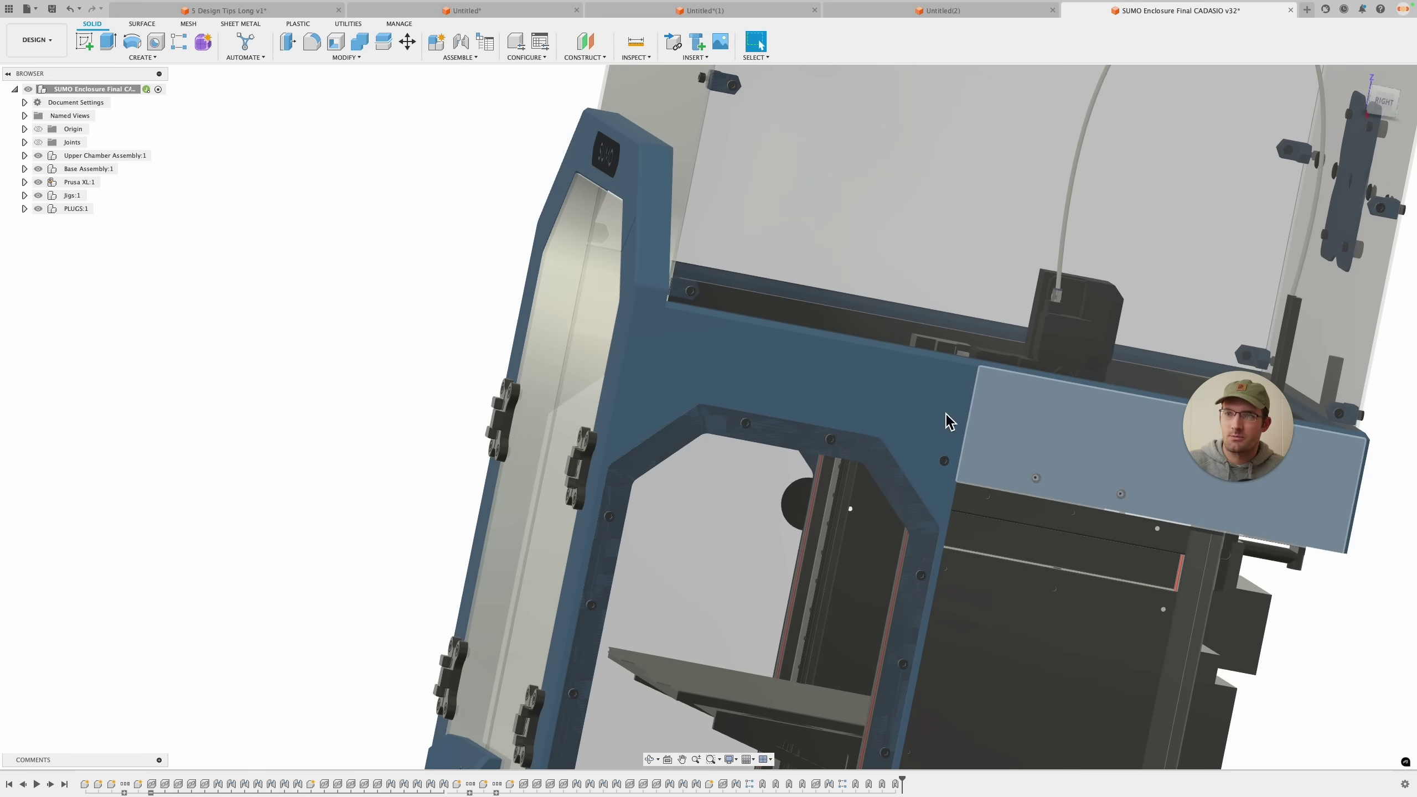
scroll(944, 405, "down", 3)
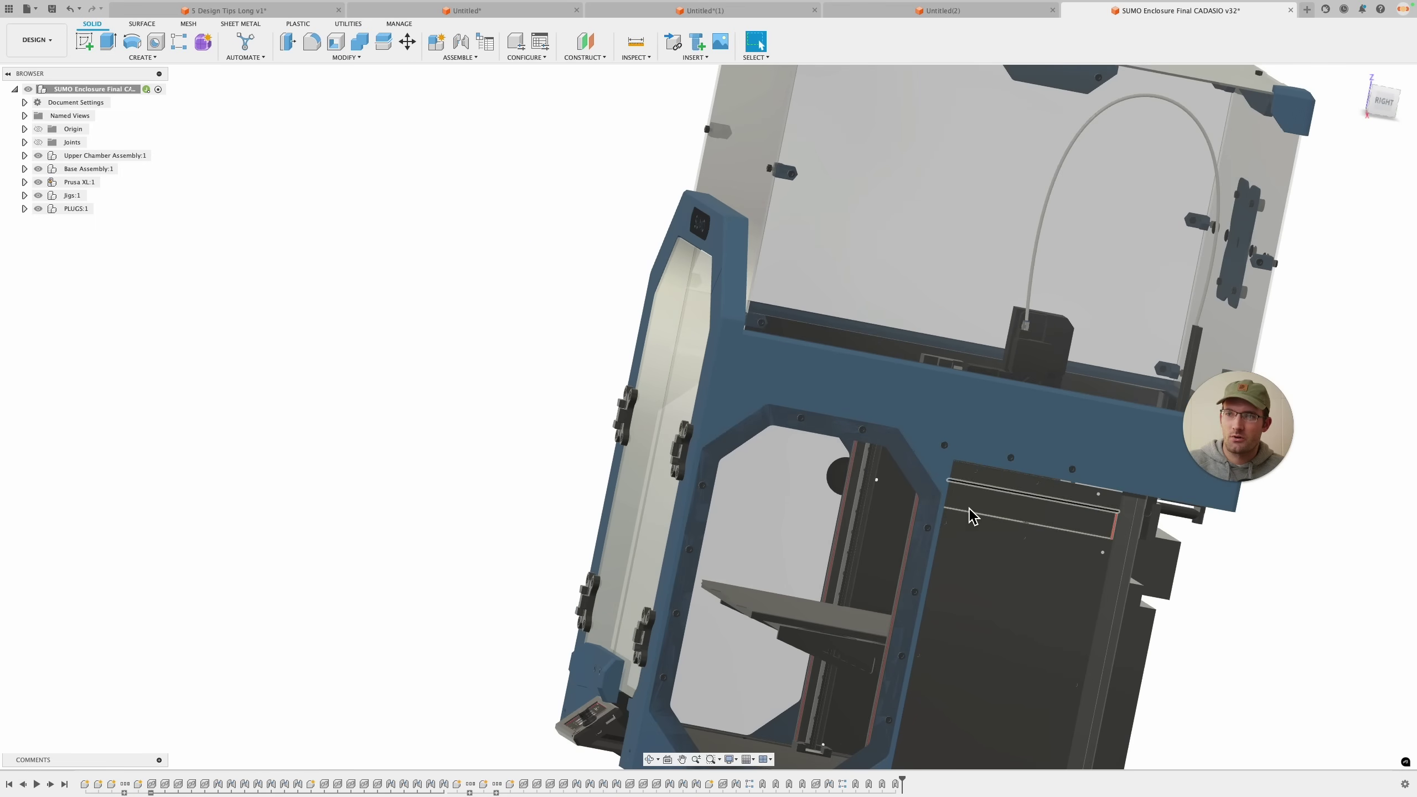
scroll(971, 573, "down", 2)
middle_click_drag(956, 614, 874, 441)
scroll(806, 556, "down", 2)
scroll(806, 557, "up", 4)
middle_click_drag(720, 581, 700, 533, "shift")
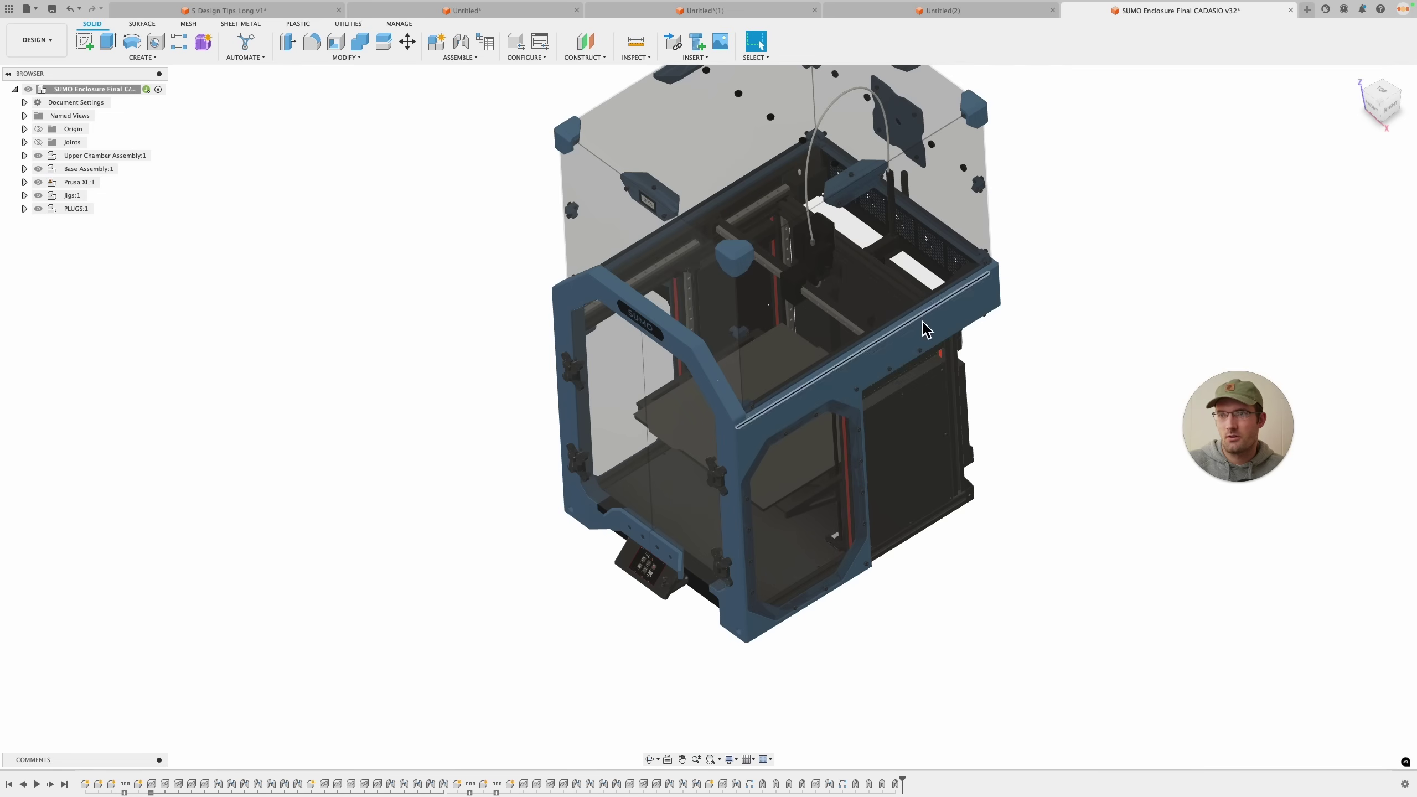
middle_click_drag(646, 549, 702, 334, "shift")
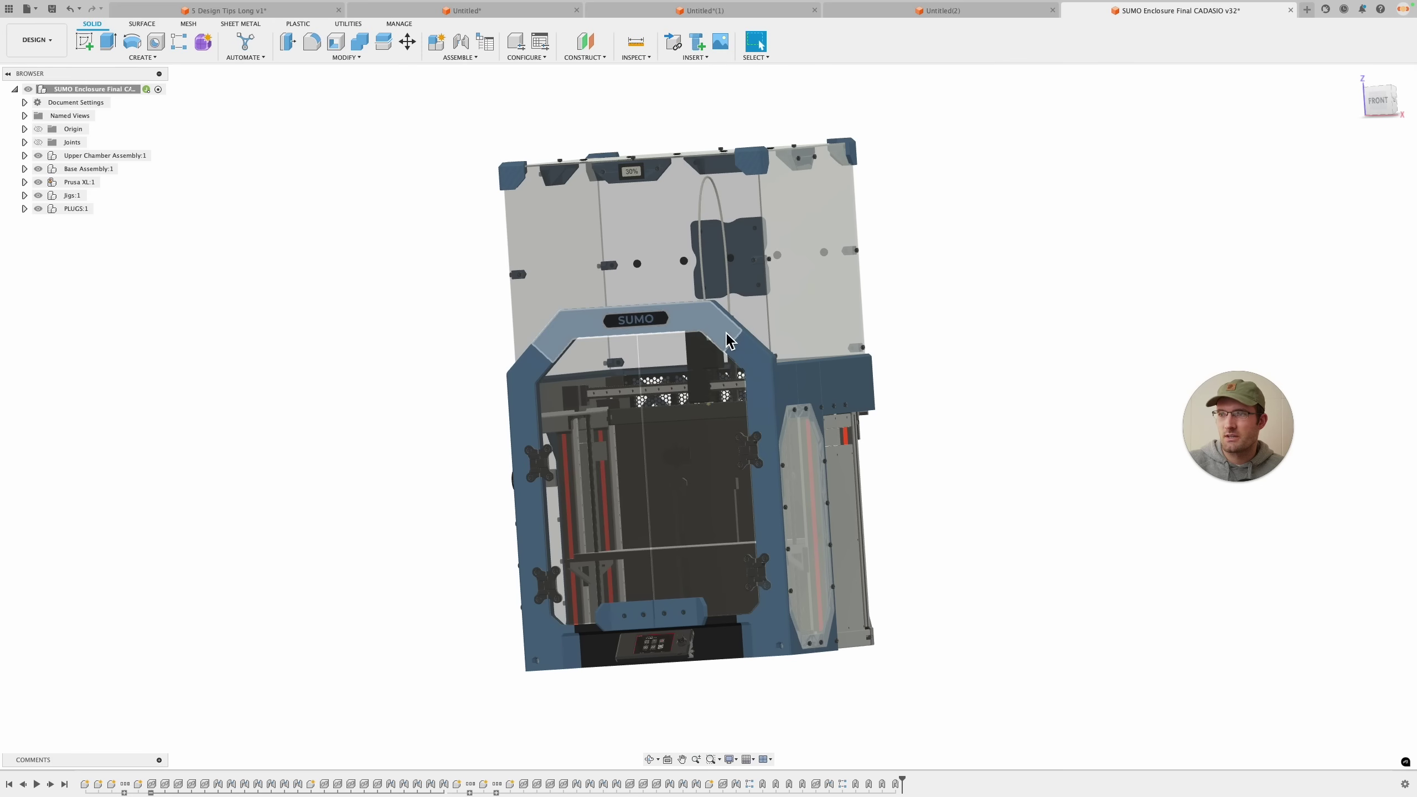
Inspect the SUMO badge on the front frame and the corner brackets of the clear upper chamber up close.
scroll(720, 337, "up", 5)
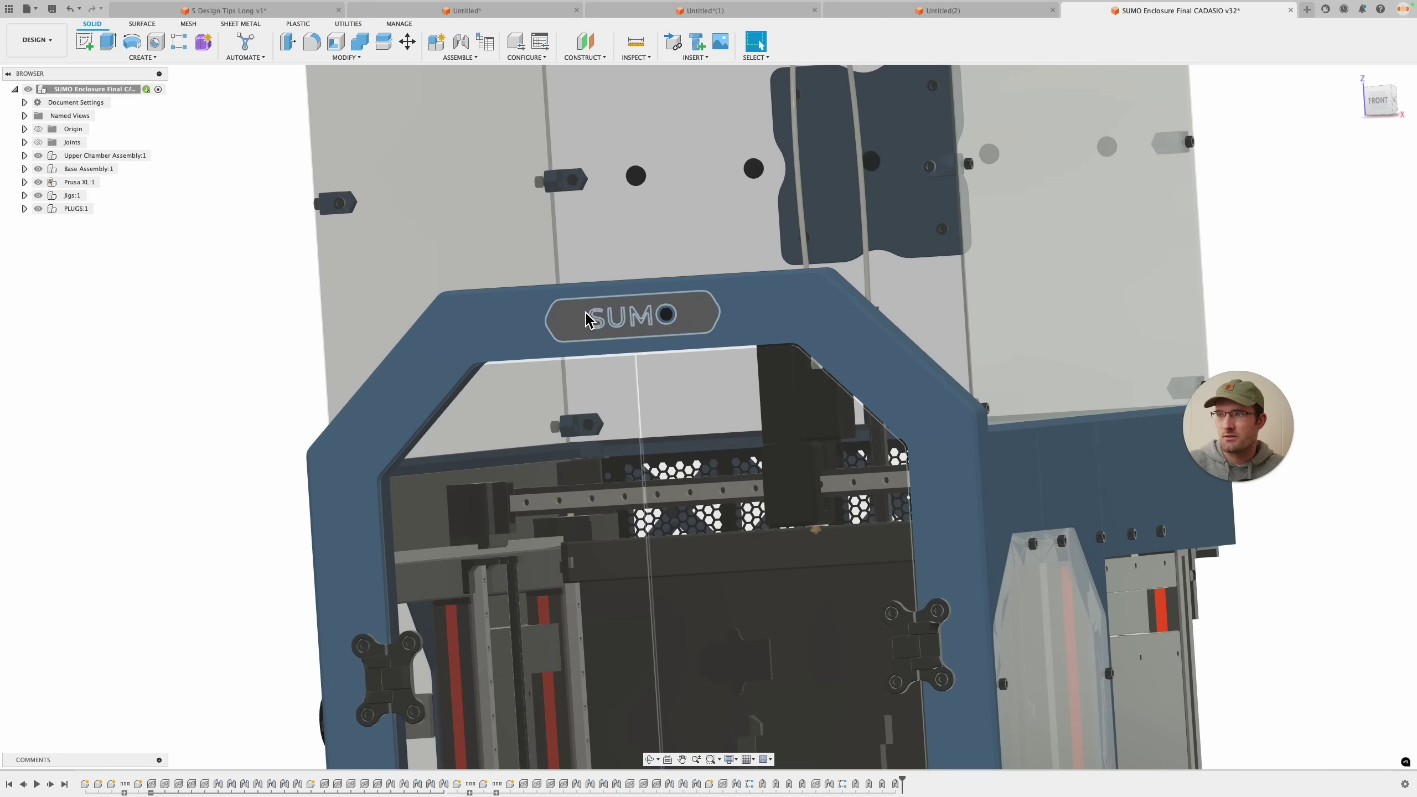
scroll(706, 330, "up", 5)
scroll(700, 324, "down", 5)
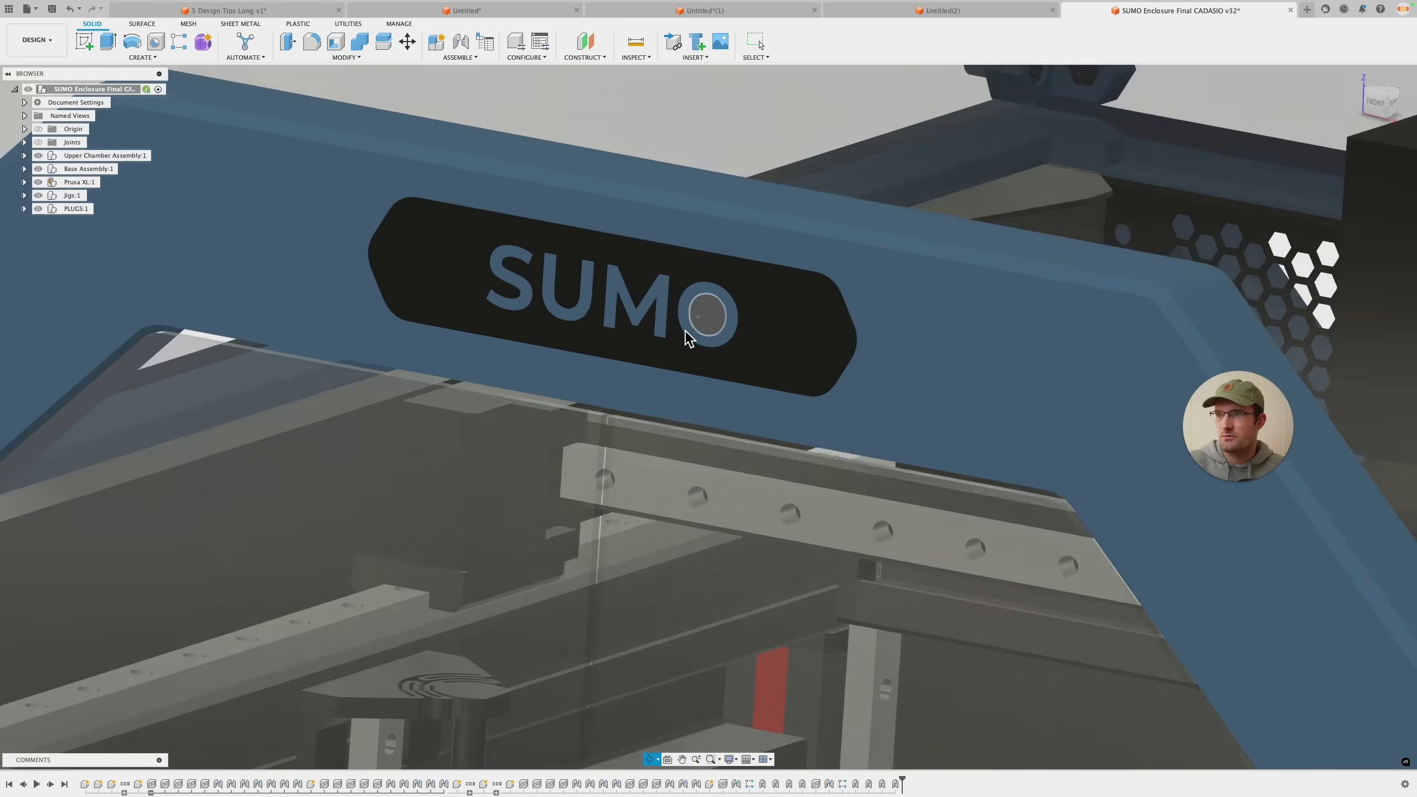
scroll(692, 318, "down", 5)
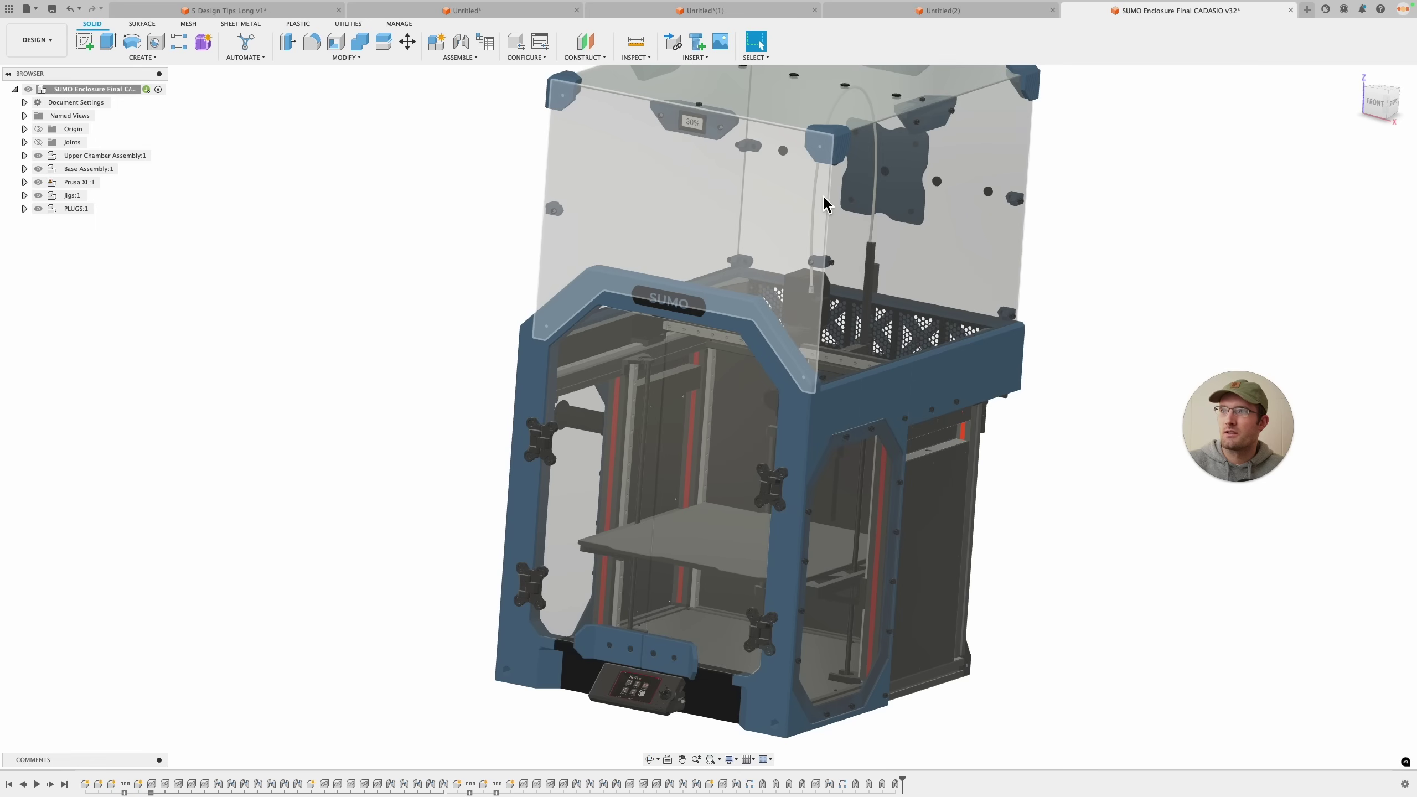
middle_click_drag(840, 131, 798, 314)
scroll(787, 321, "up", 5)
scroll(790, 341, "up", 2)
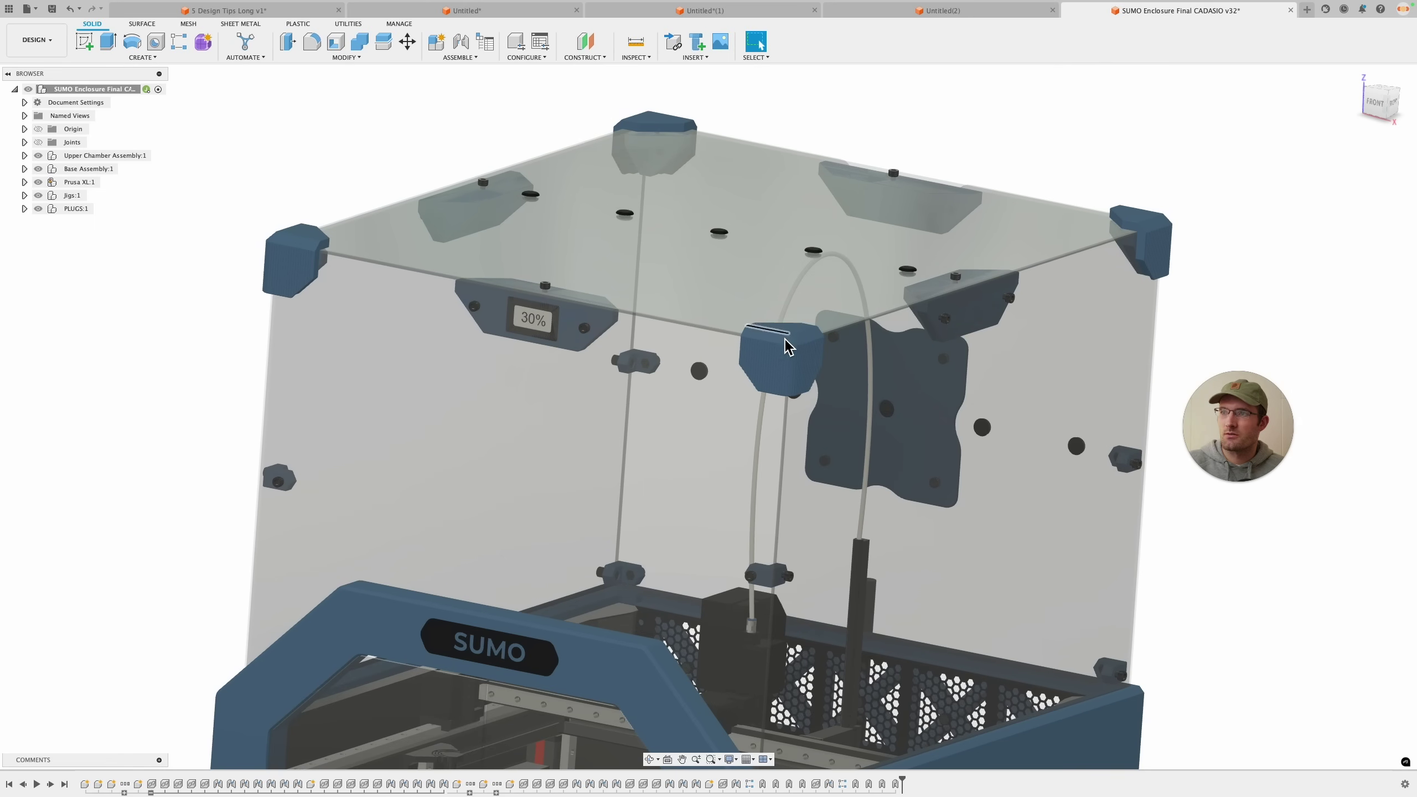
scroll(801, 336, "up", 1)
scroll(796, 332, "down", 1)
scroll(972, 341, "down", 1)
scroll(972, 357, "down", 5)
Look over the front frame and the whole enclosure, ending with the model in its home view.
middle_click_drag(996, 491, 811, 351, "shift")
scroll(818, 344, "up", 5)
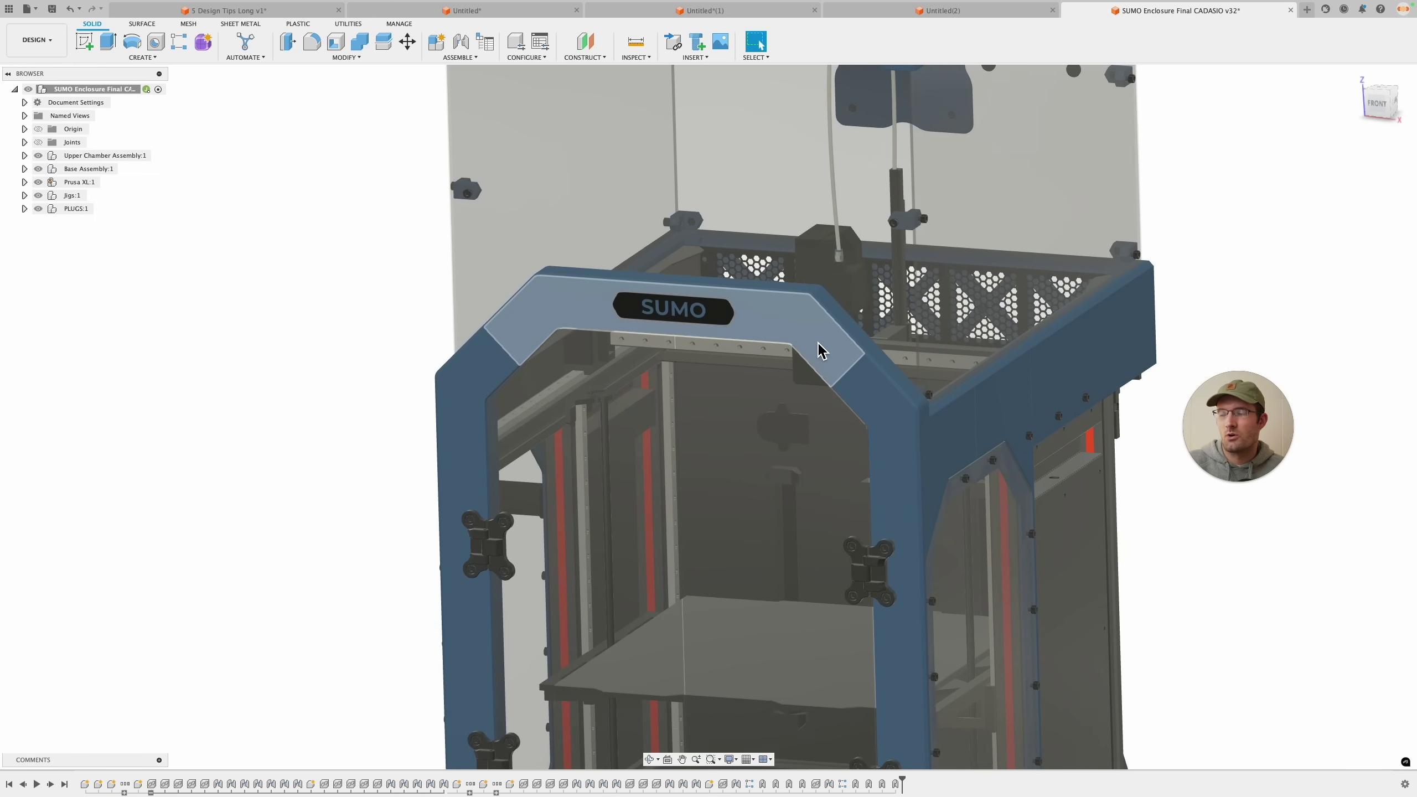
scroll(818, 343, "down", 8)
middle_click_drag(989, 344, 933, 417, "shift")
scroll(934, 417, "up", 5)
middle_click_drag(1091, 288, 1380, 162, "shift")
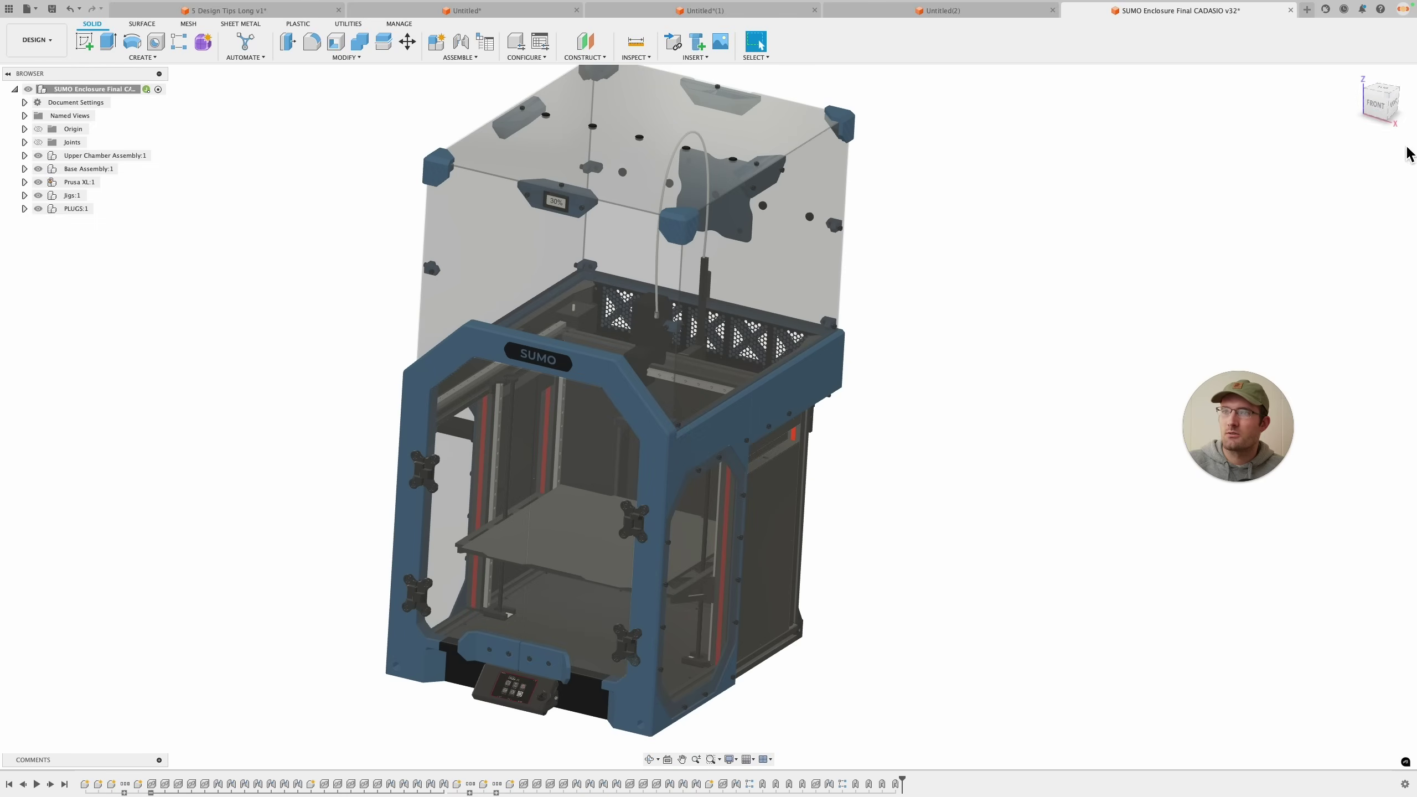
left_click(1357, 74)
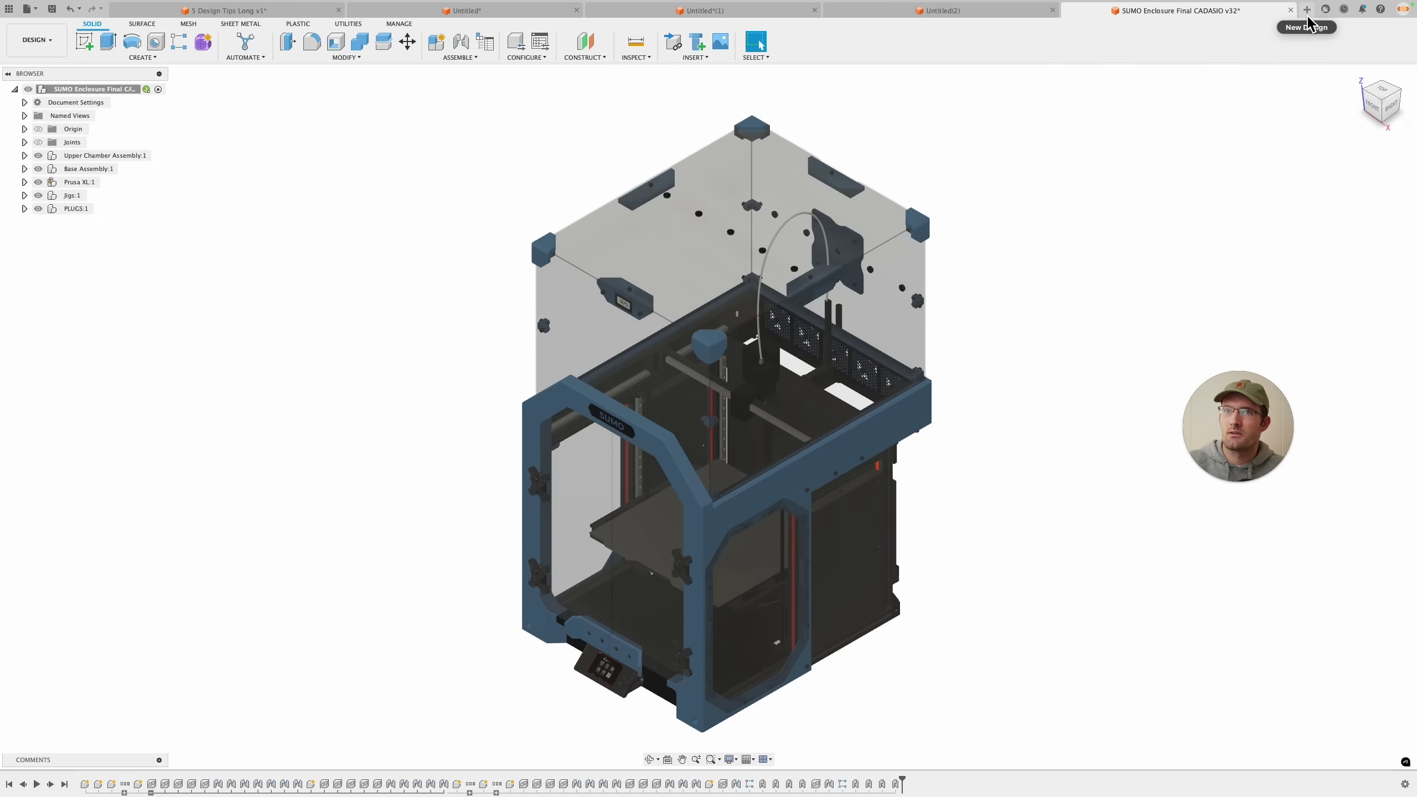
Create a new design and sketch a center rectangle about 72 mm wide on the horizontal plane, centred on the origin.
left_click(1307, 11)
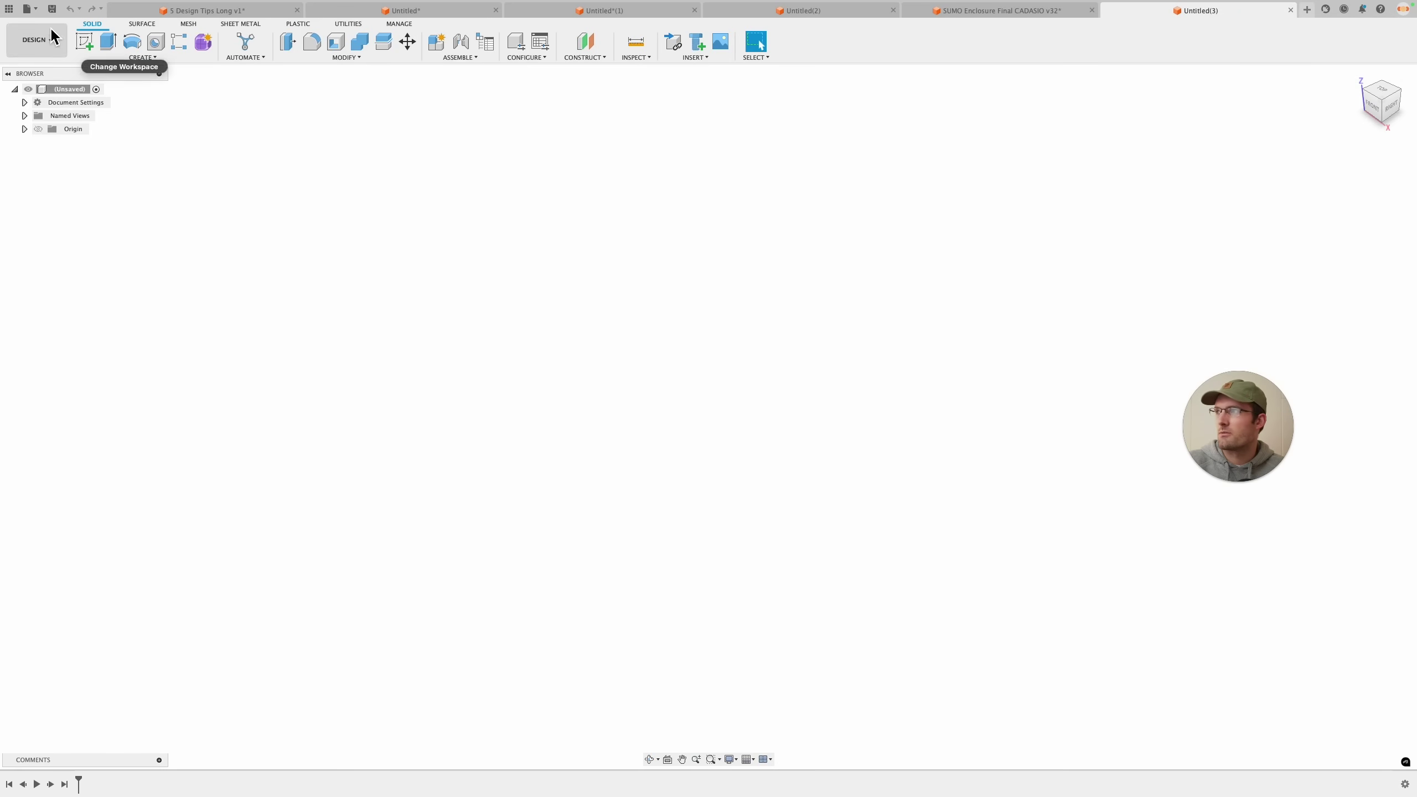
left_click(84, 45)
left_click(760, 412)
left_click(143, 58)
mouse_move(140, 82)
left_click(218, 104)
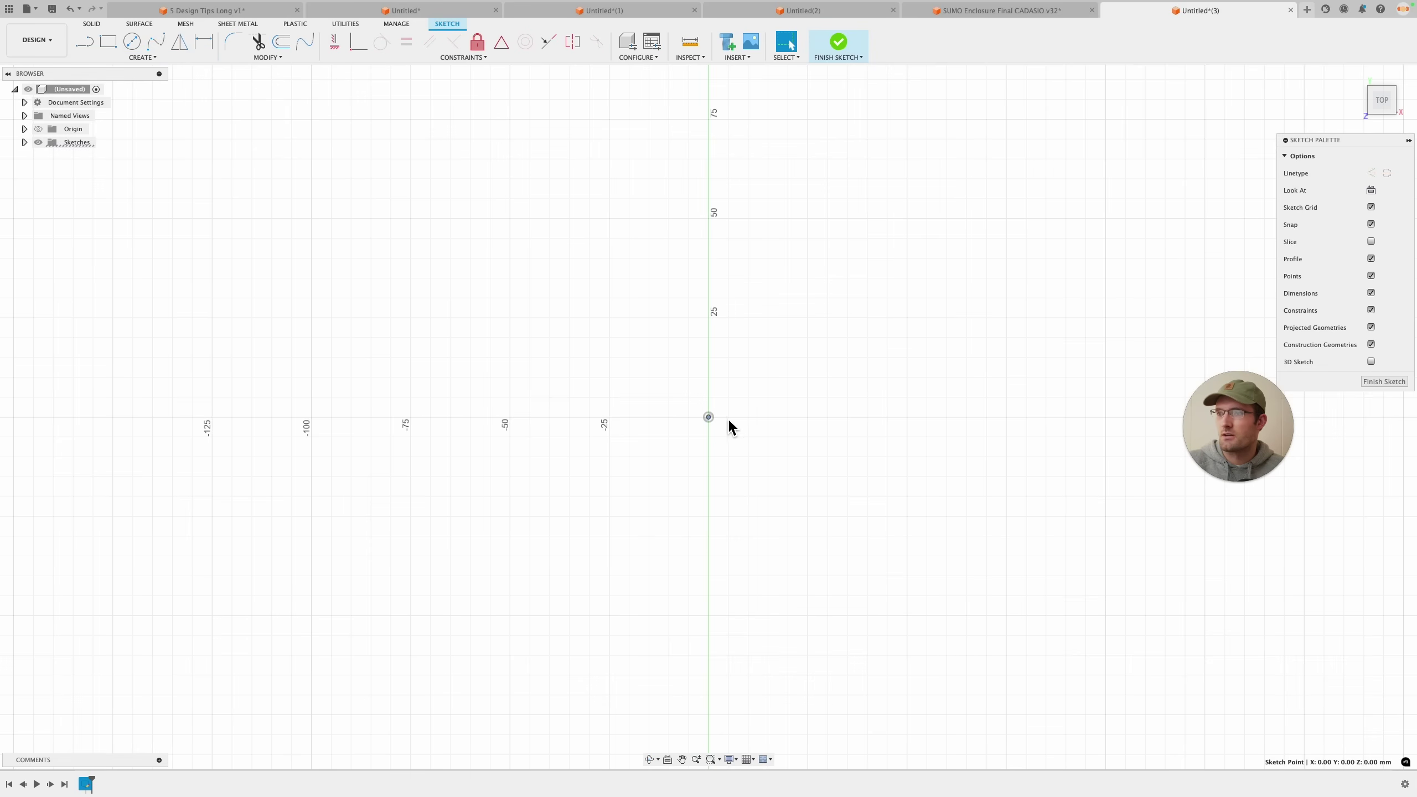
left_click(143, 57)
mouse_move(145, 86)
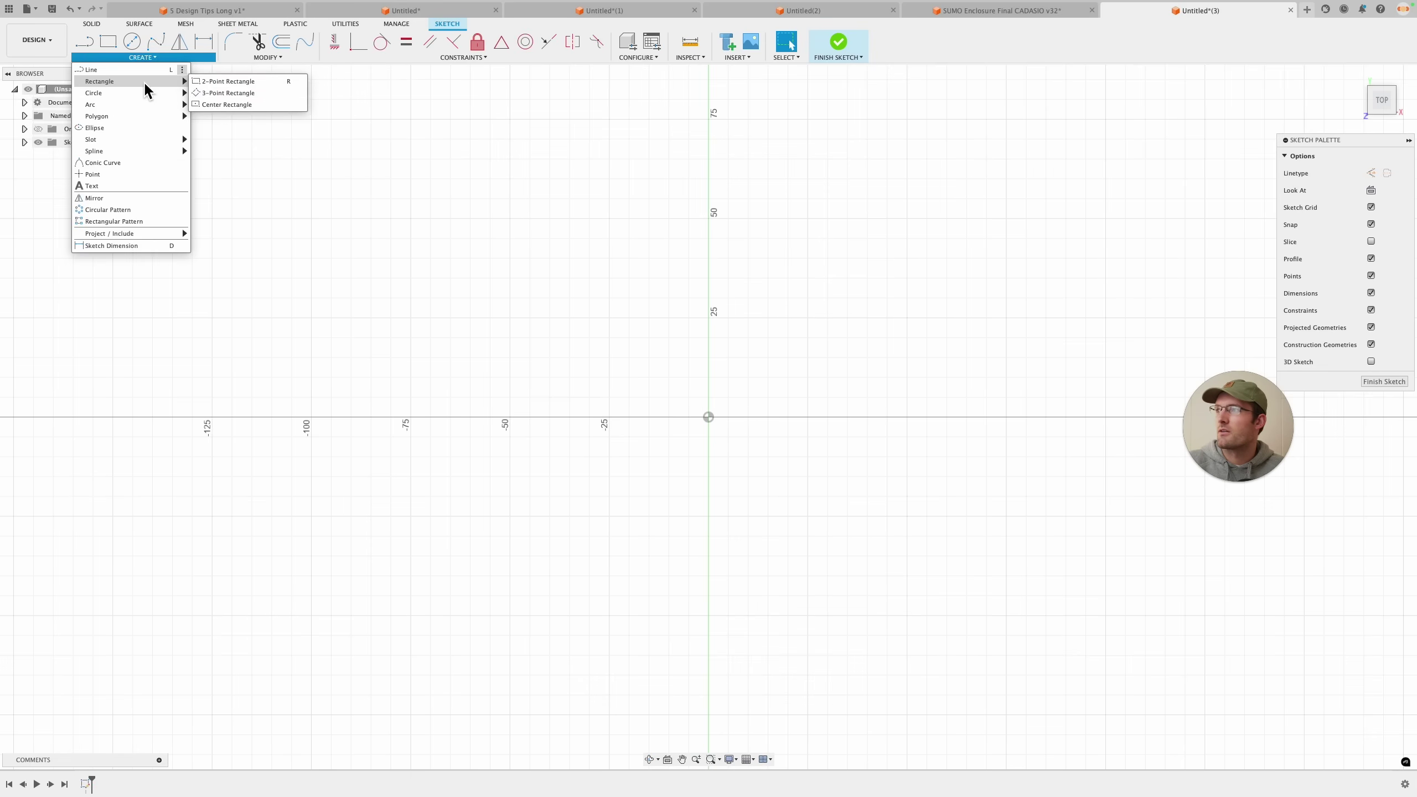
left_click(218, 102)
left_click(566, 313)
Dimension the rectangle to 80 mm wide and 60 mm high.
key("d")
left_click(626, 313)
left_click(658, 268)
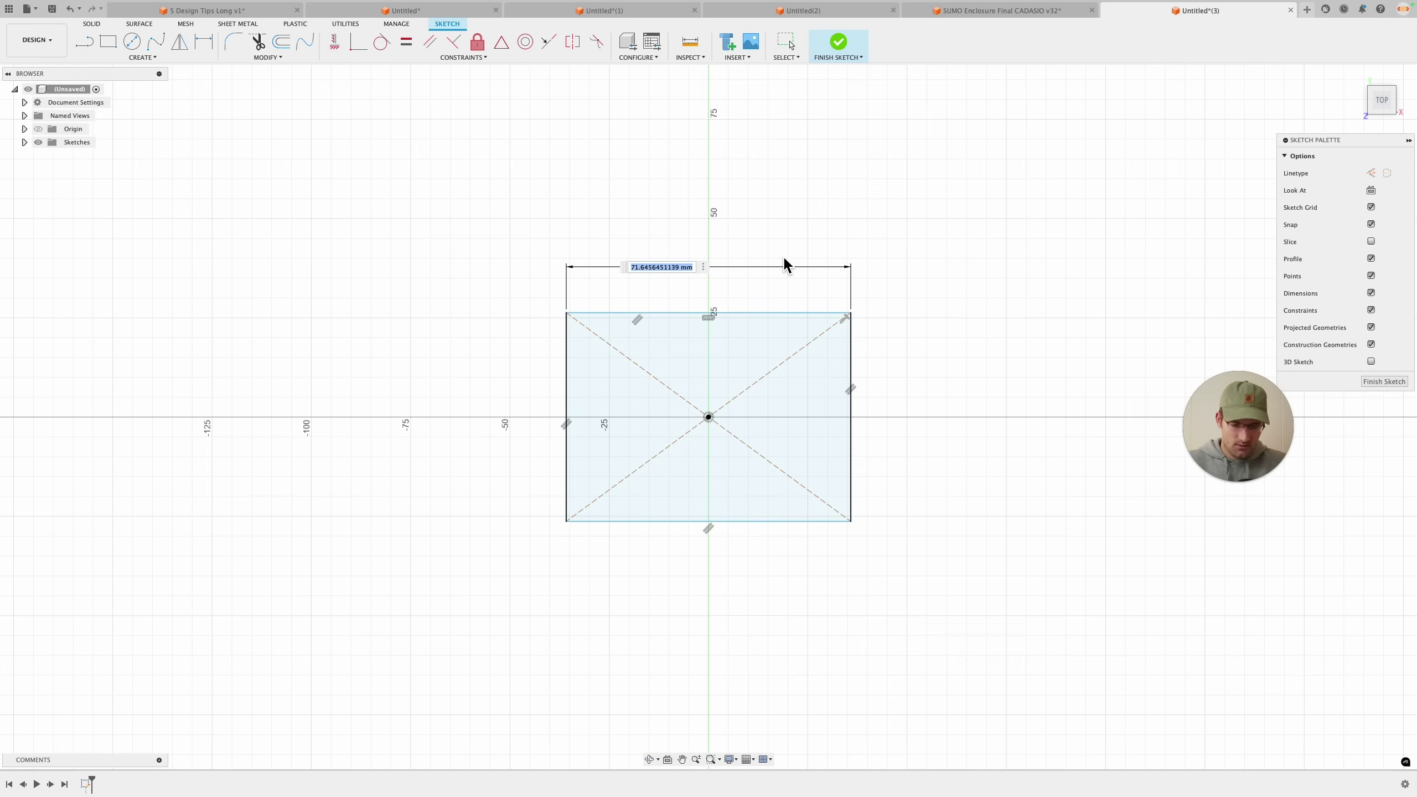
type("8")
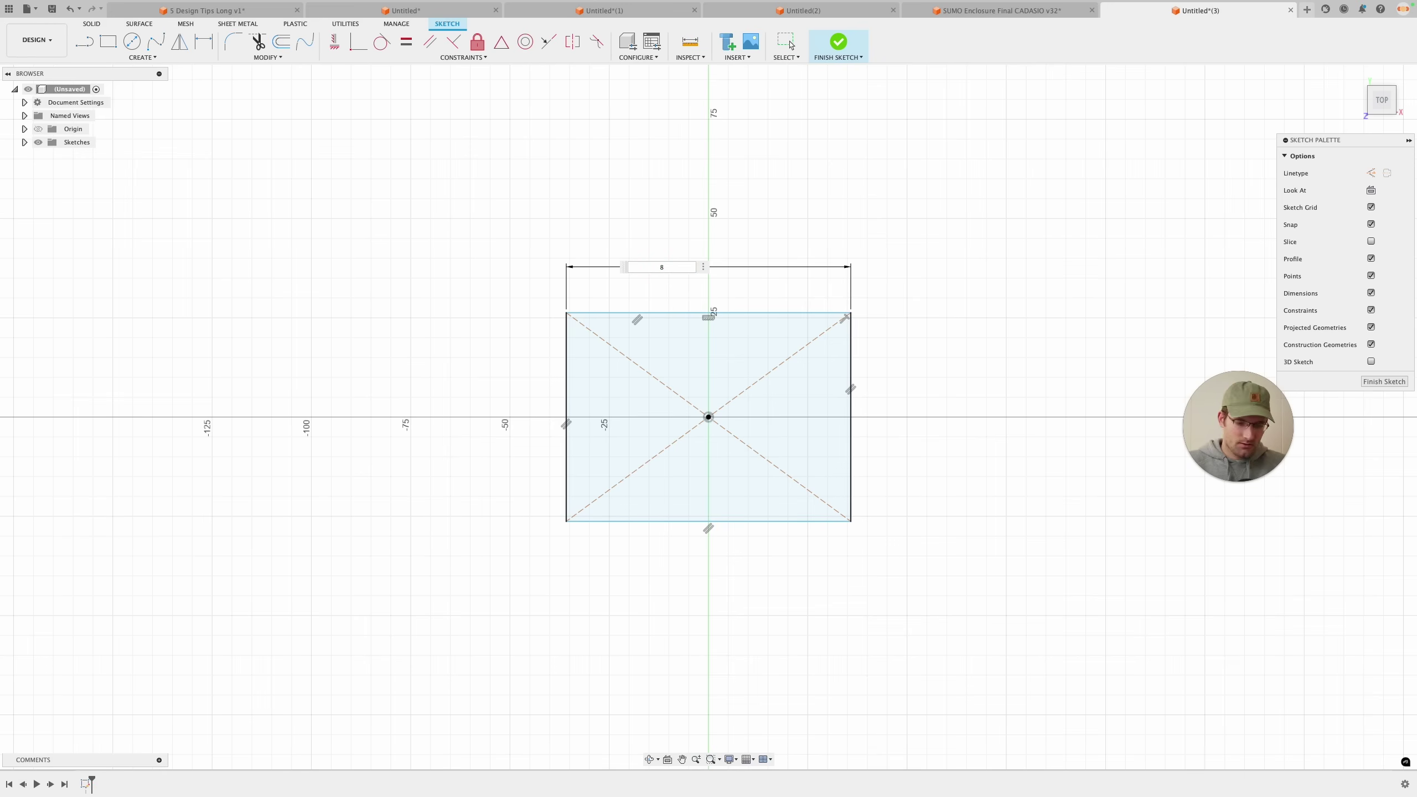
type("0")
key("Return")
left_click(552, 349)
left_click(464, 351)
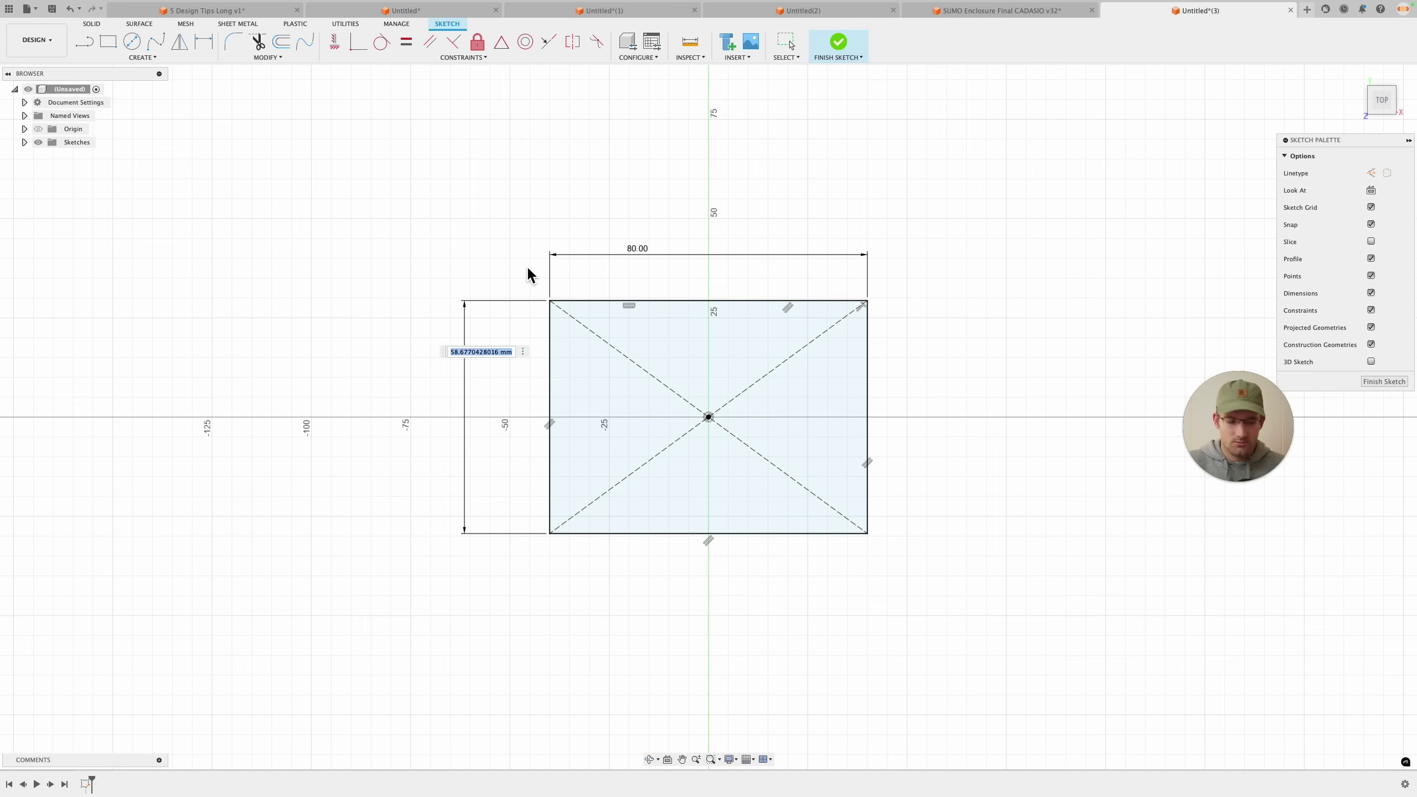
type("60")
key("Return")
key("Escape")
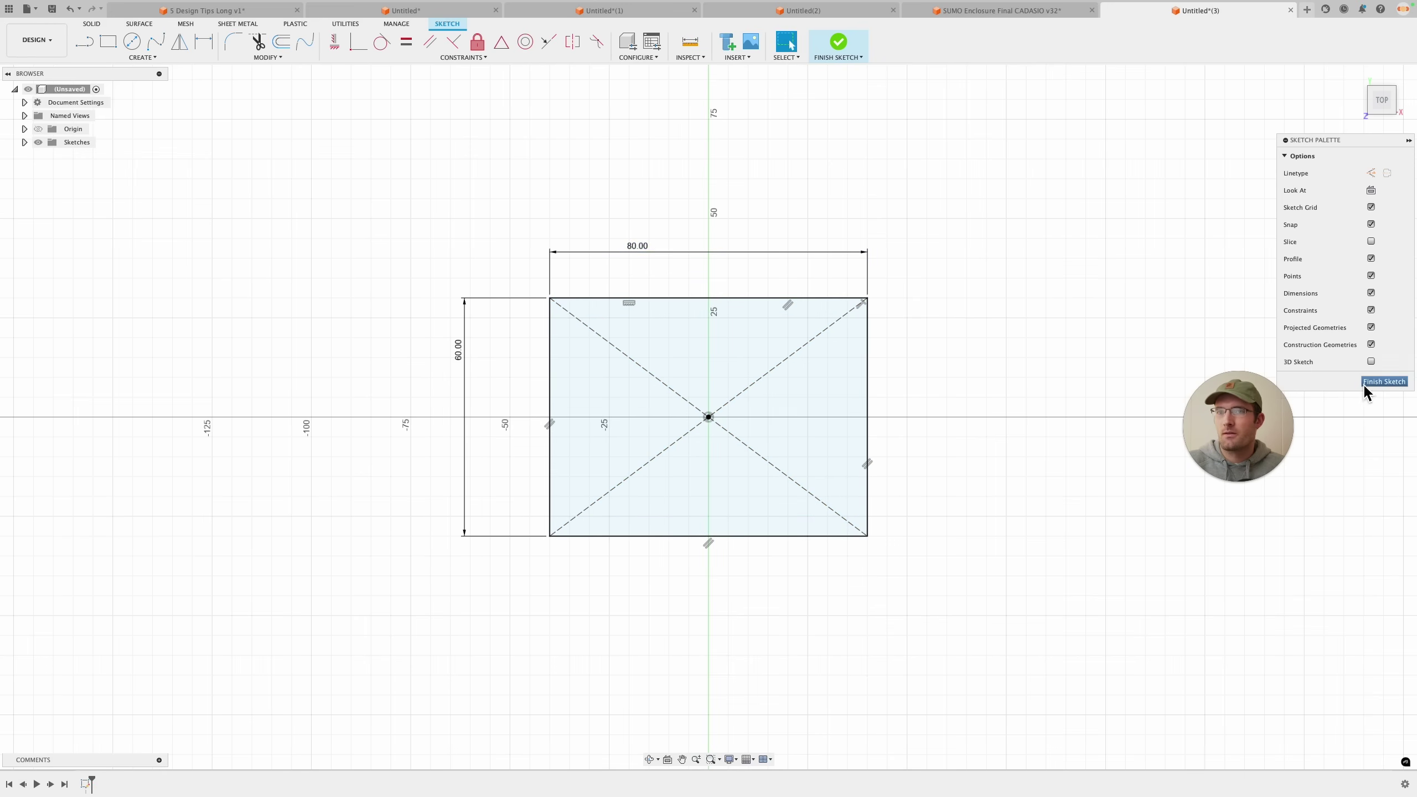
Finish the sketch and extrude the rectangle by -10 mm as a new body.
left_click(1384, 382)
key("e")
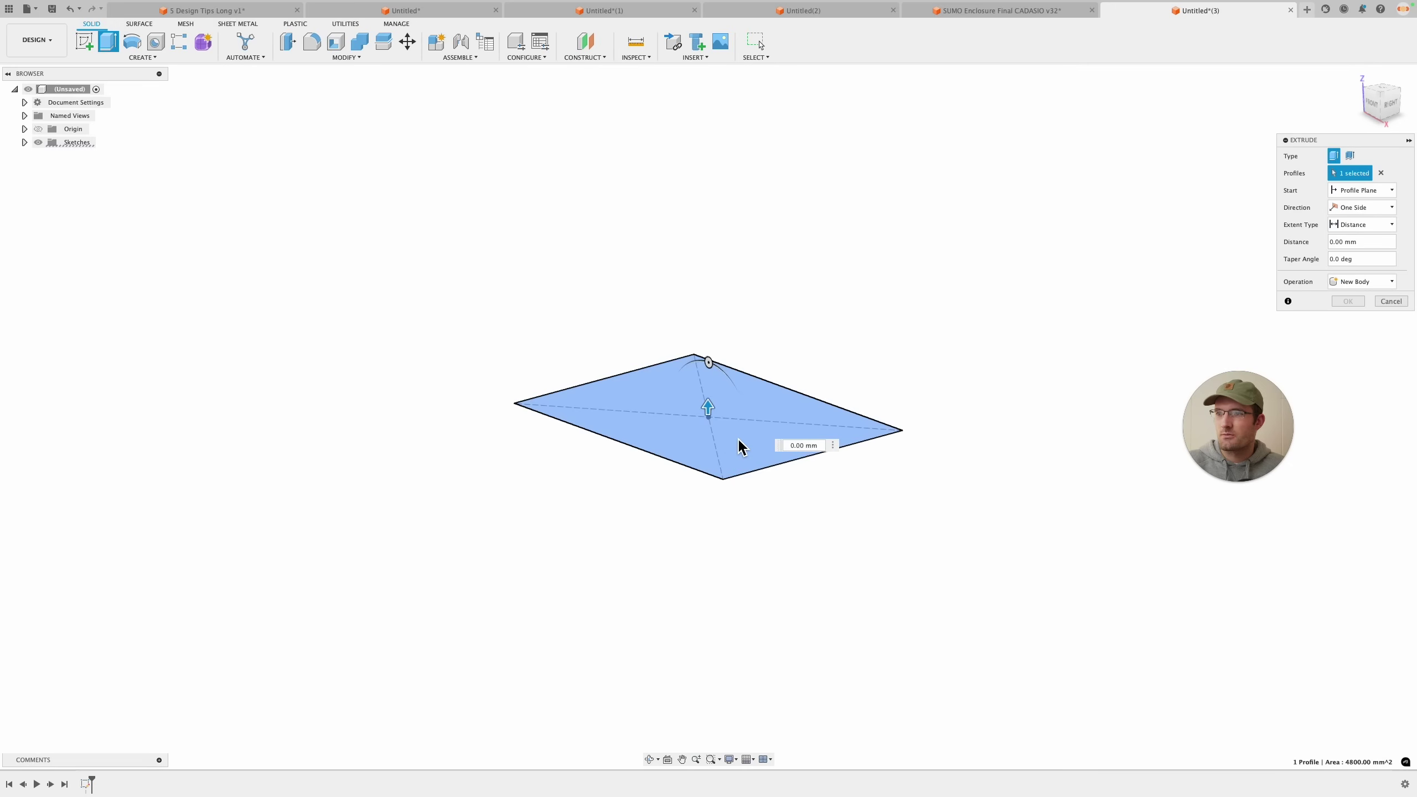
left_click_drag(712, 415, 720, 456)
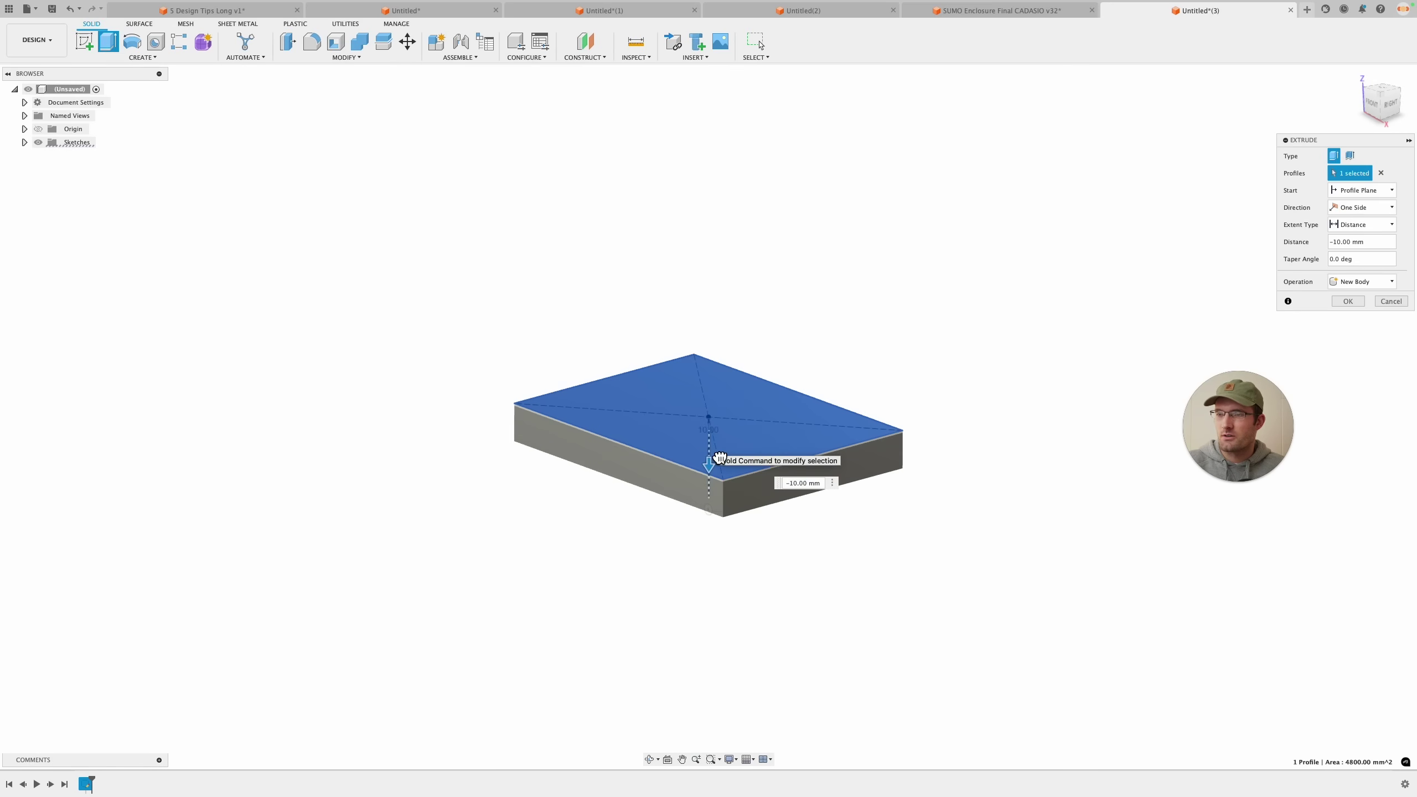
left_click(1348, 302)
Start a sketch on the plate's top face and add the text "v_PRO" in a text frame inside the plate's outline.
middle_click_drag(971, 374, 1005, 437, "shift")
scroll(976, 391, "up", 3)
left_click(83, 44)
left_click(475, 313)
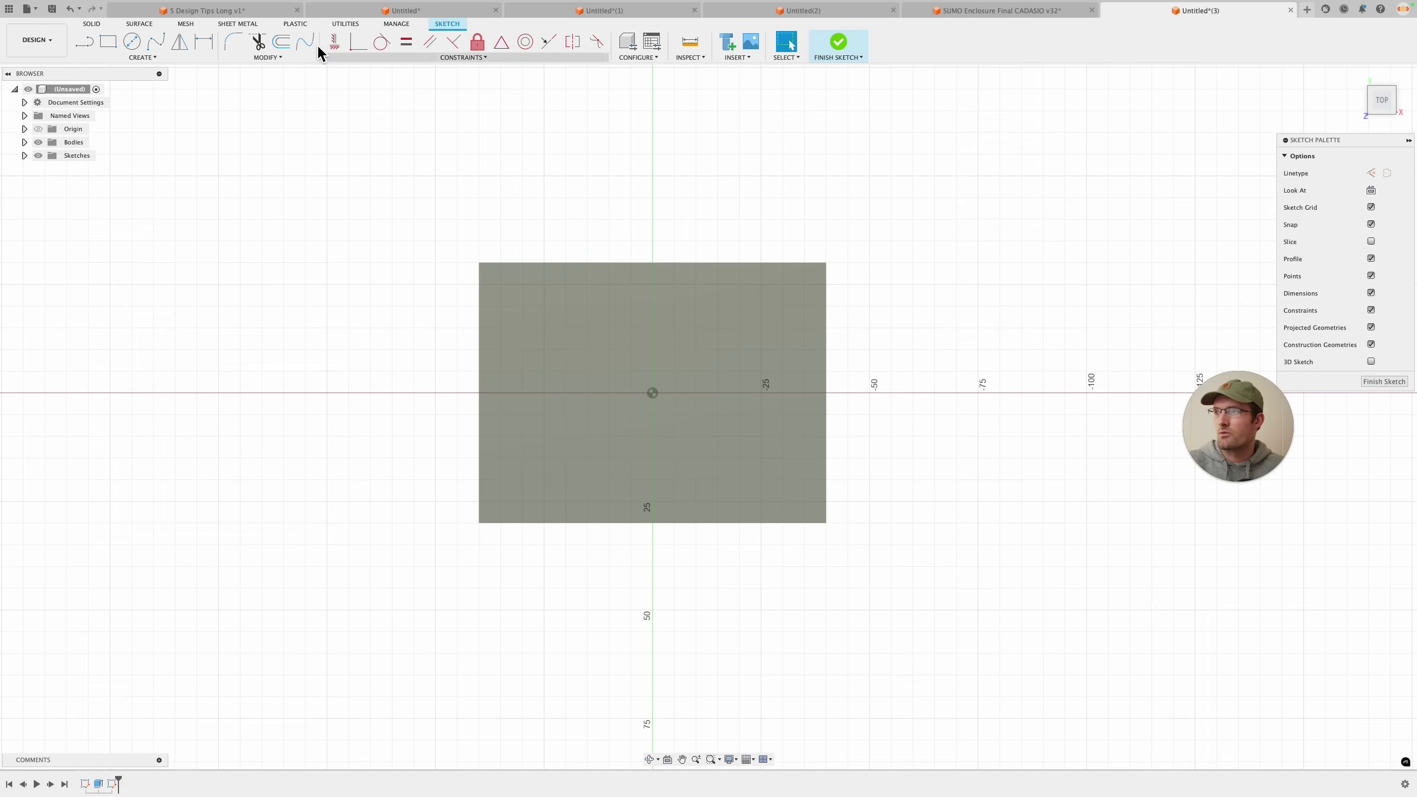
left_click(166, 60)
left_click(132, 189)
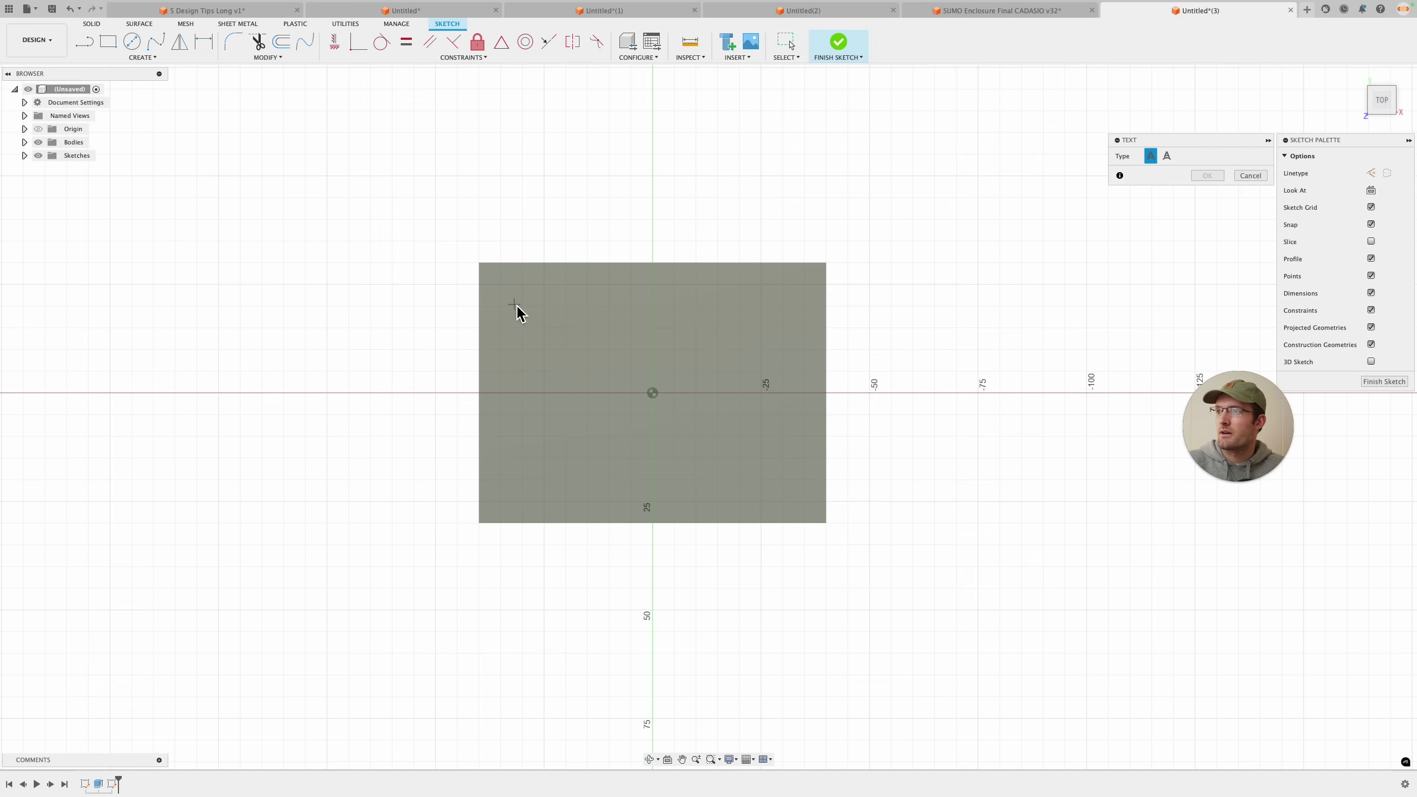
left_click(741, 465)
type("V")
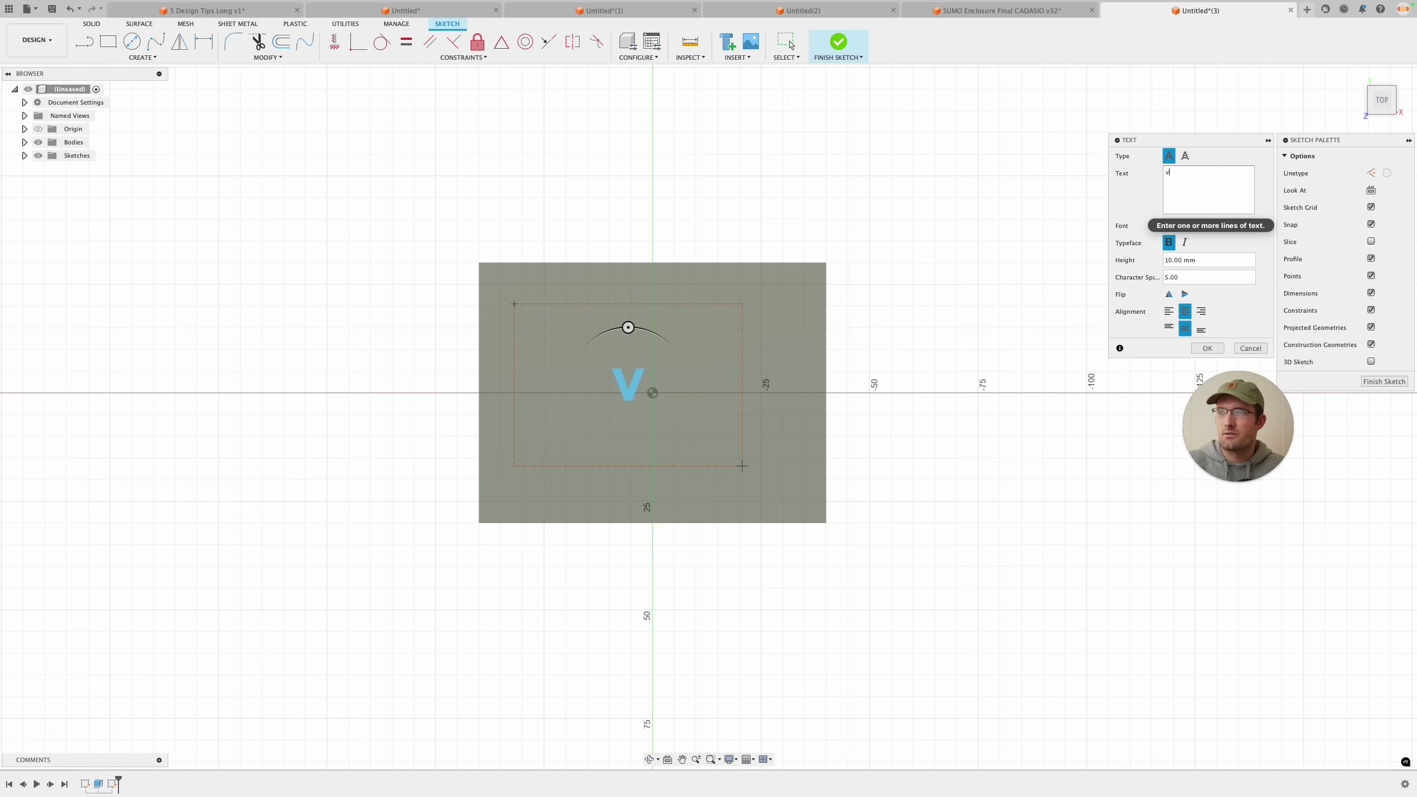
type("_PRO")
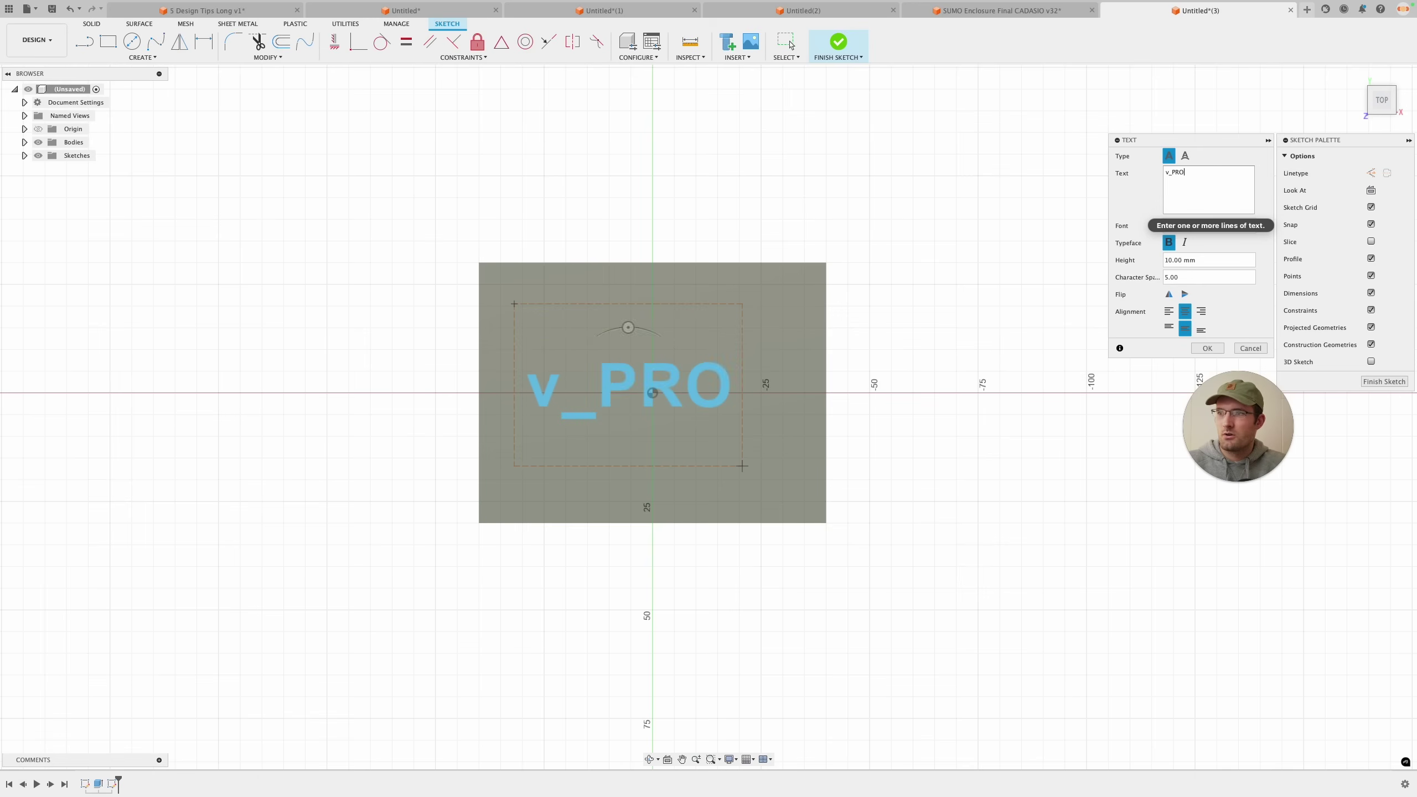
left_click(1208, 349)
Make two opposite corners of the text frame coincident with the matching opposite corners of the plate.
left_click(349, 47)
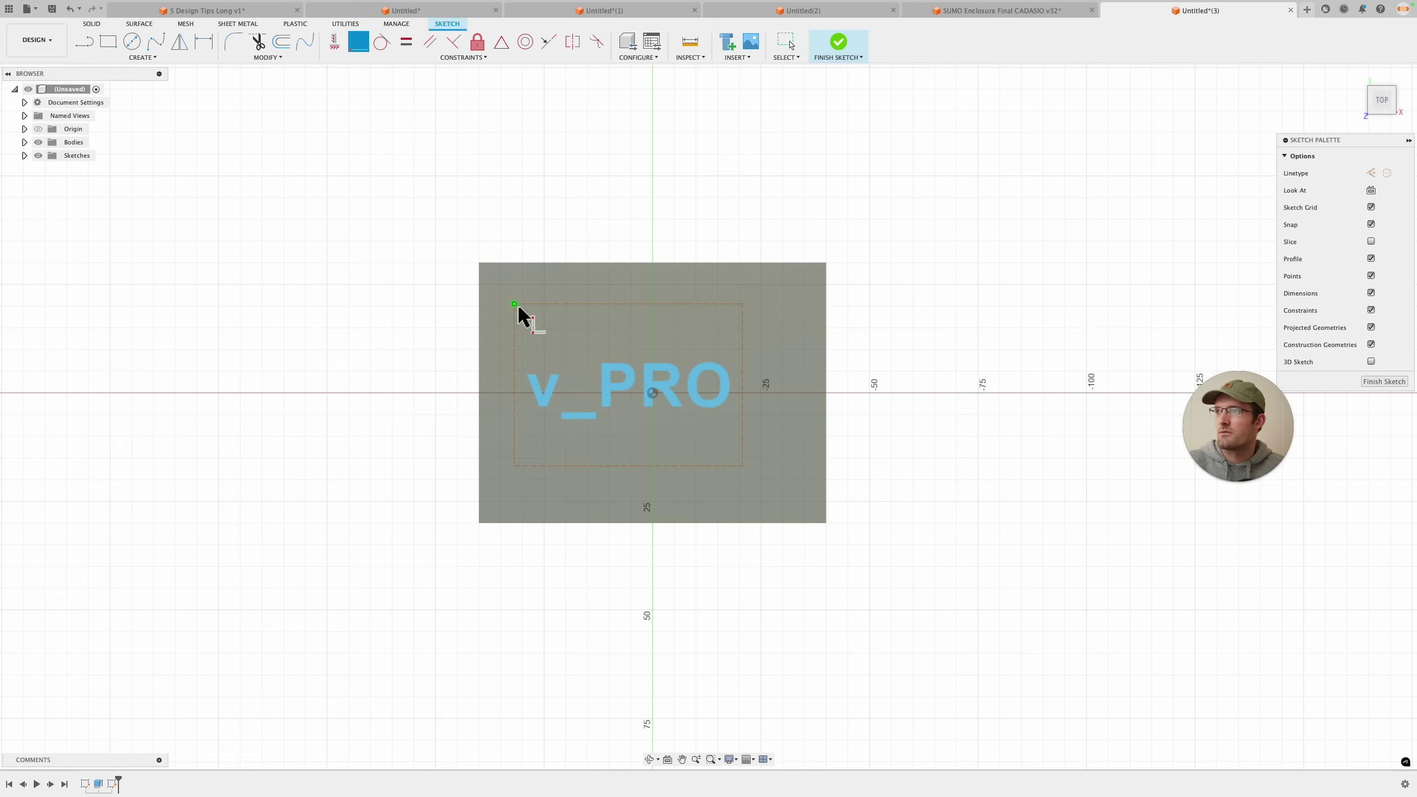
left_click(479, 263)
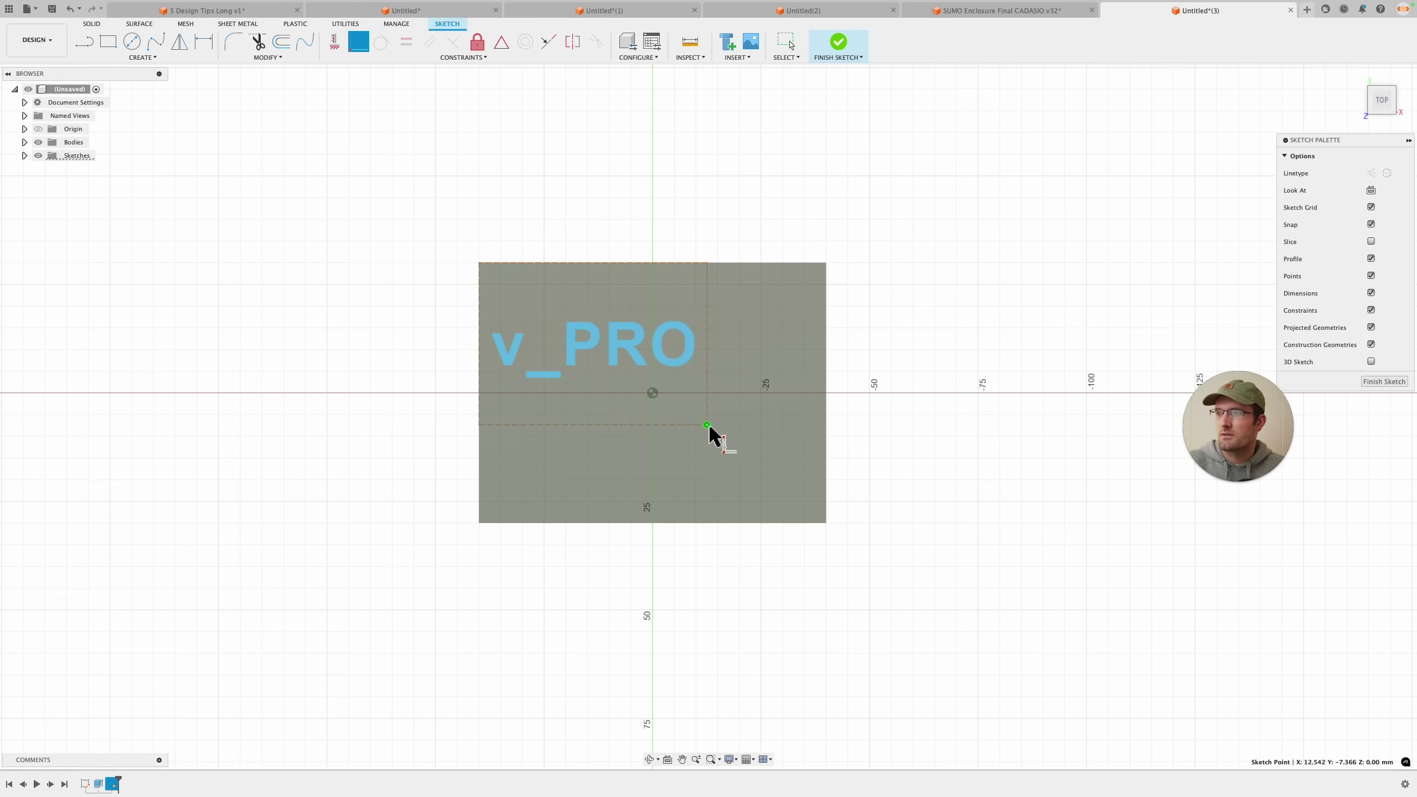
left_click(826, 520)
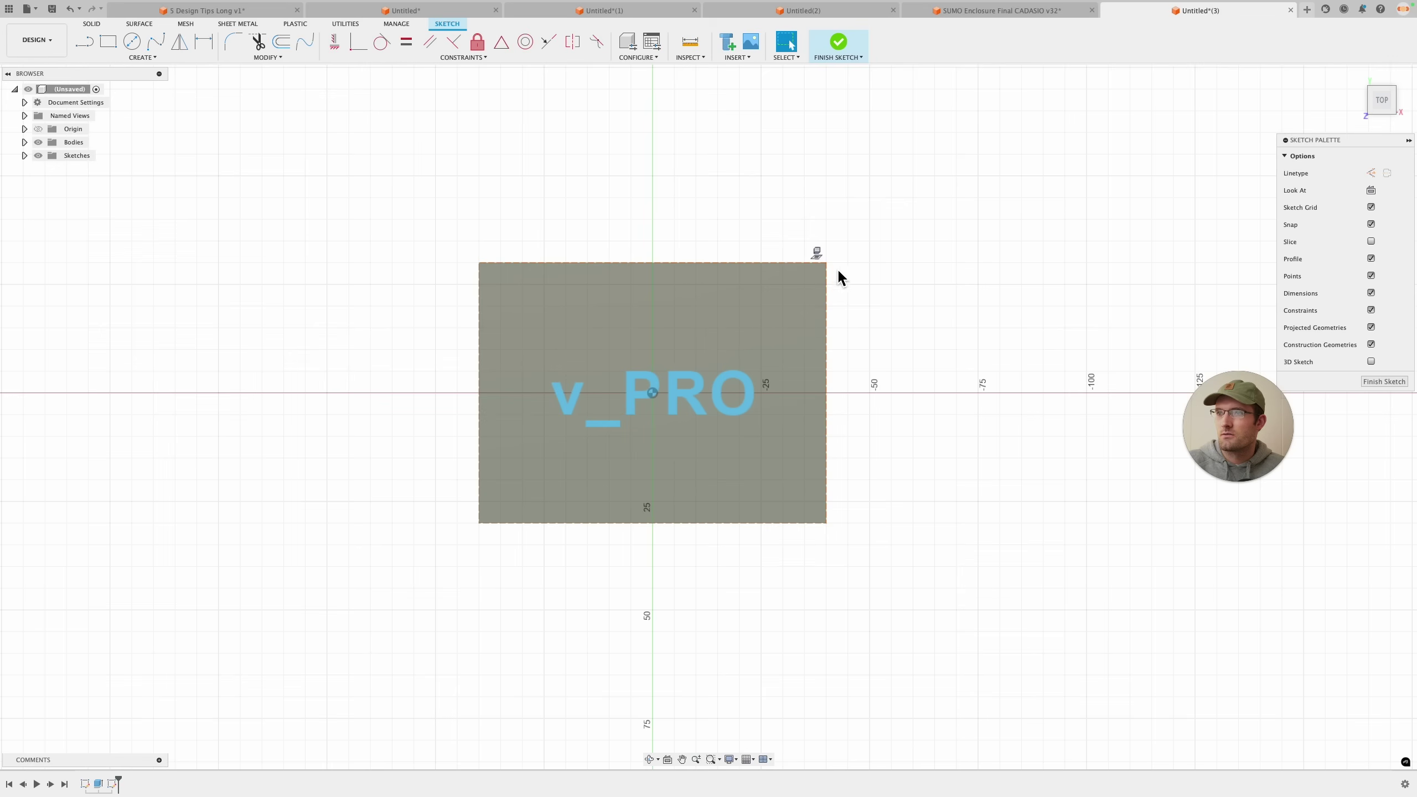
Pull the text frame's short side away from the plate's edge to test whether the frame can still rotate.
key("m")
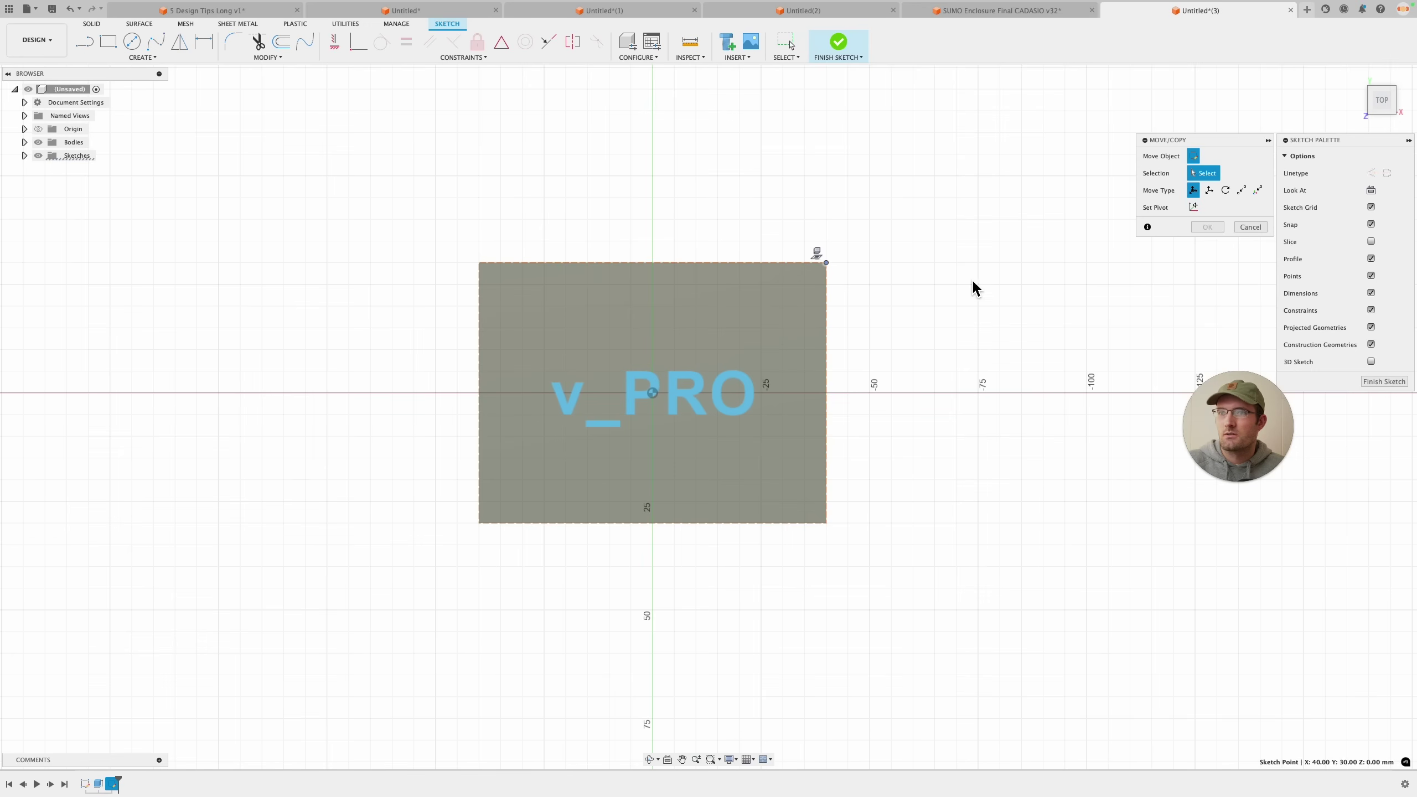
key("Escape")
left_click_drag(828, 298, 873, 222)
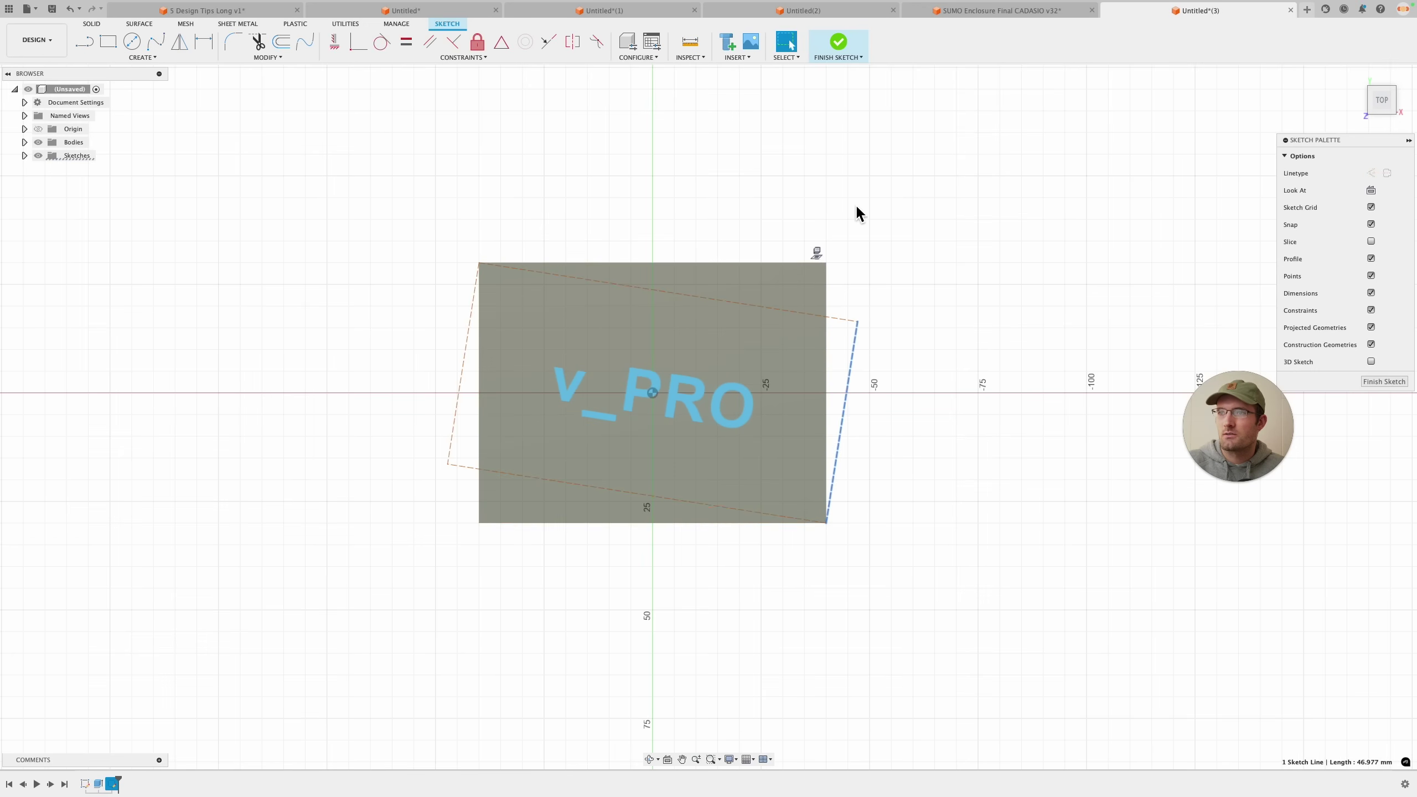
Undo the text frame's rotation so it matches the plate's outline again, and finish the sketch.
left_click(359, 44)
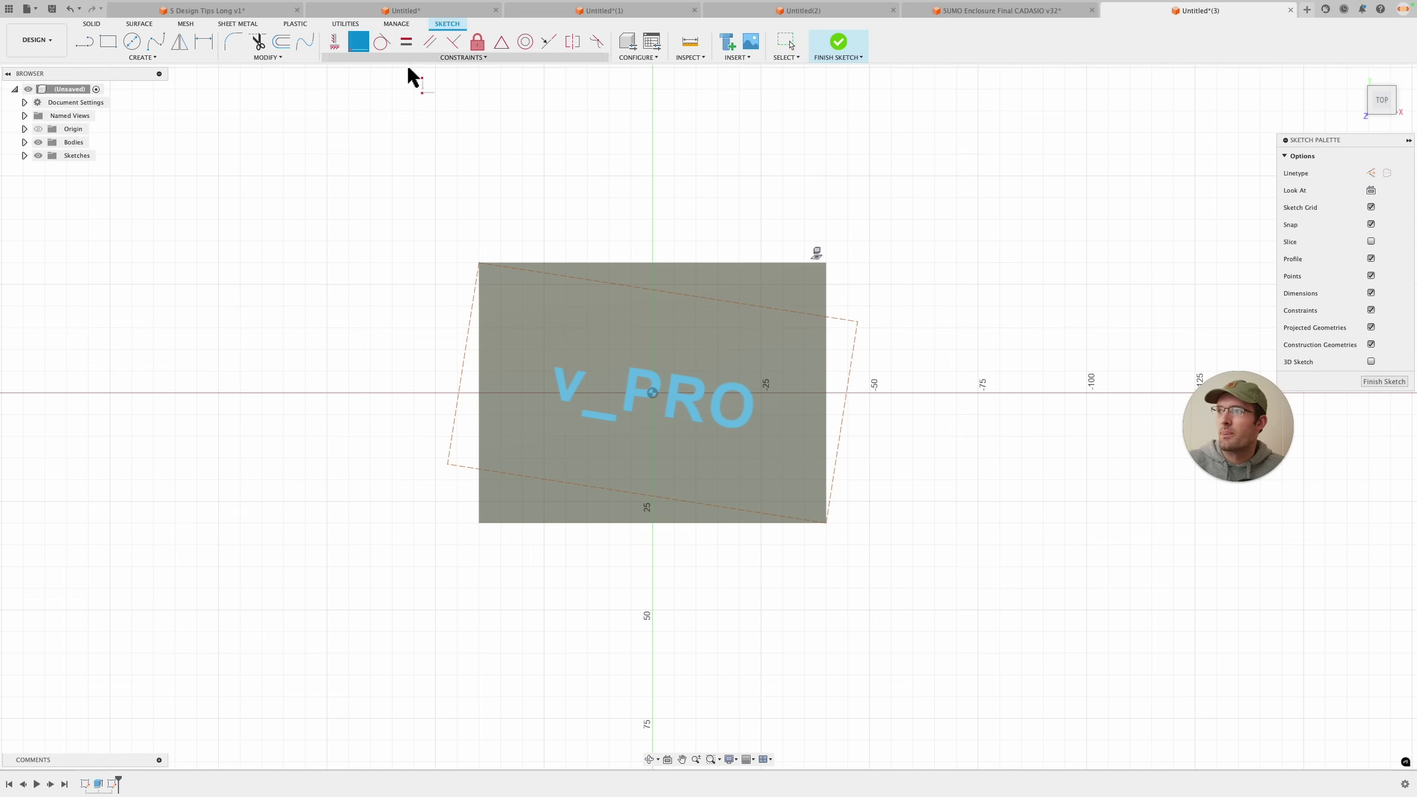
key("ctrl+z")
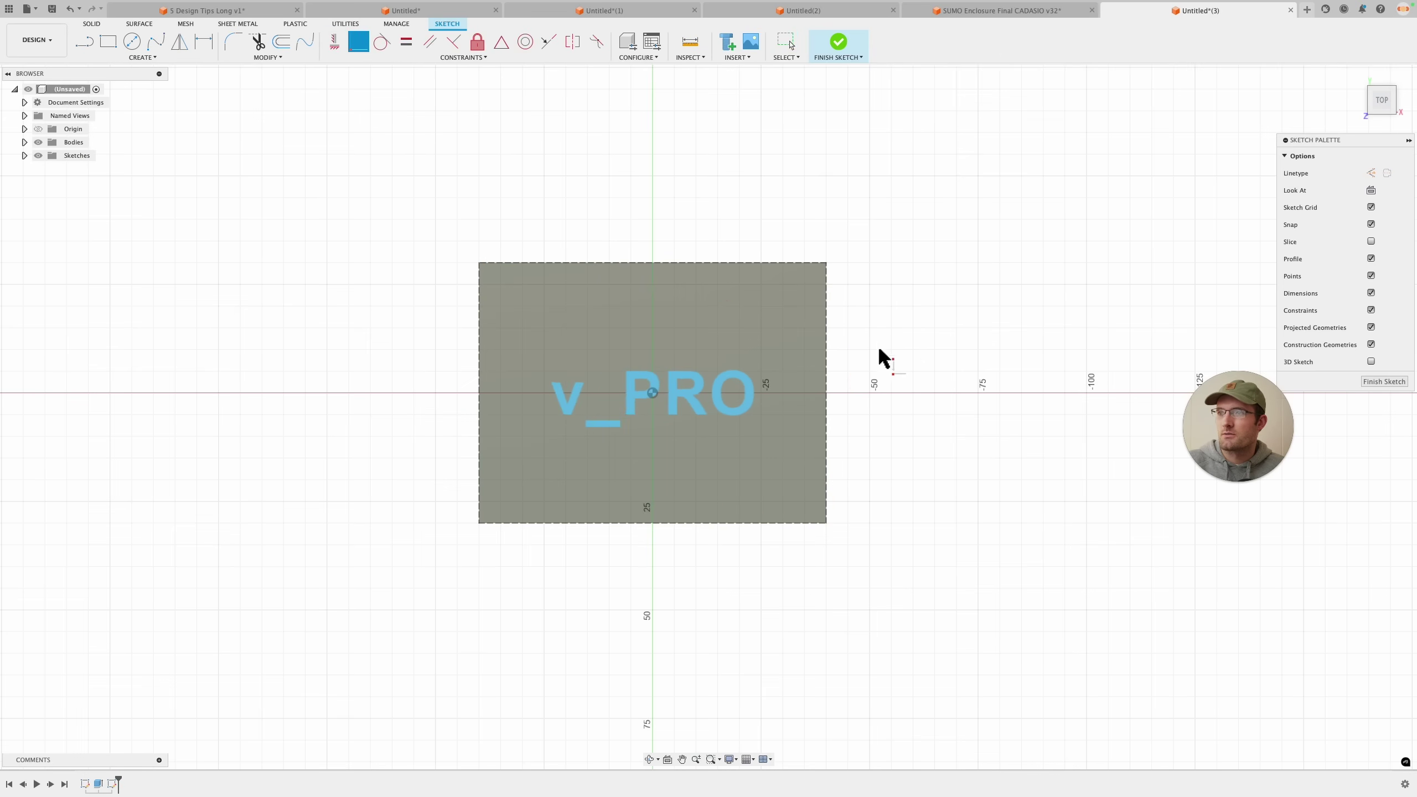
left_click(1385, 381)
Extrude only the v_PRO text by -0.4 mm to engrave it into the plate's top face.
middle_click_drag(965, 385, 918, 365, "shift")
key("e")
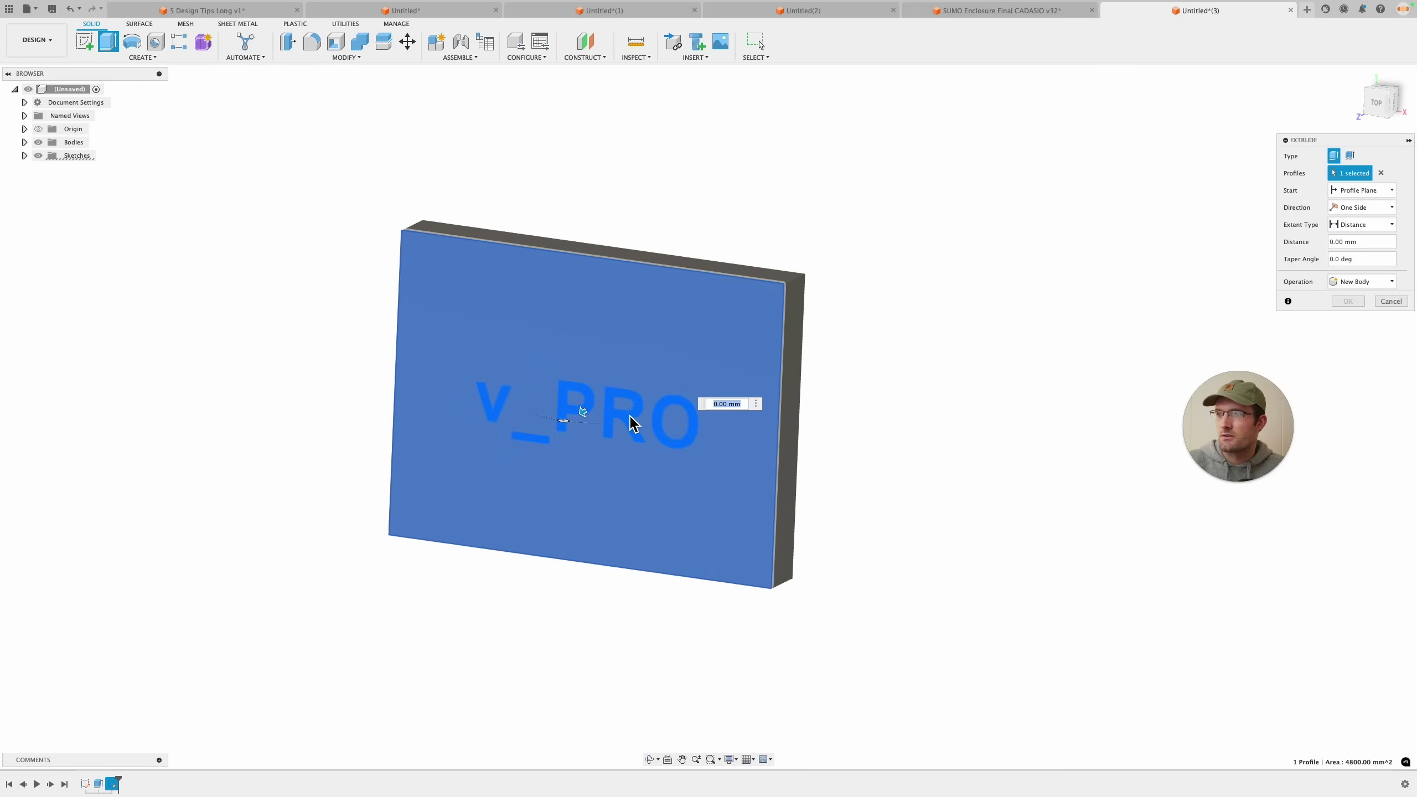
left_click(687, 326)
left_click(649, 420)
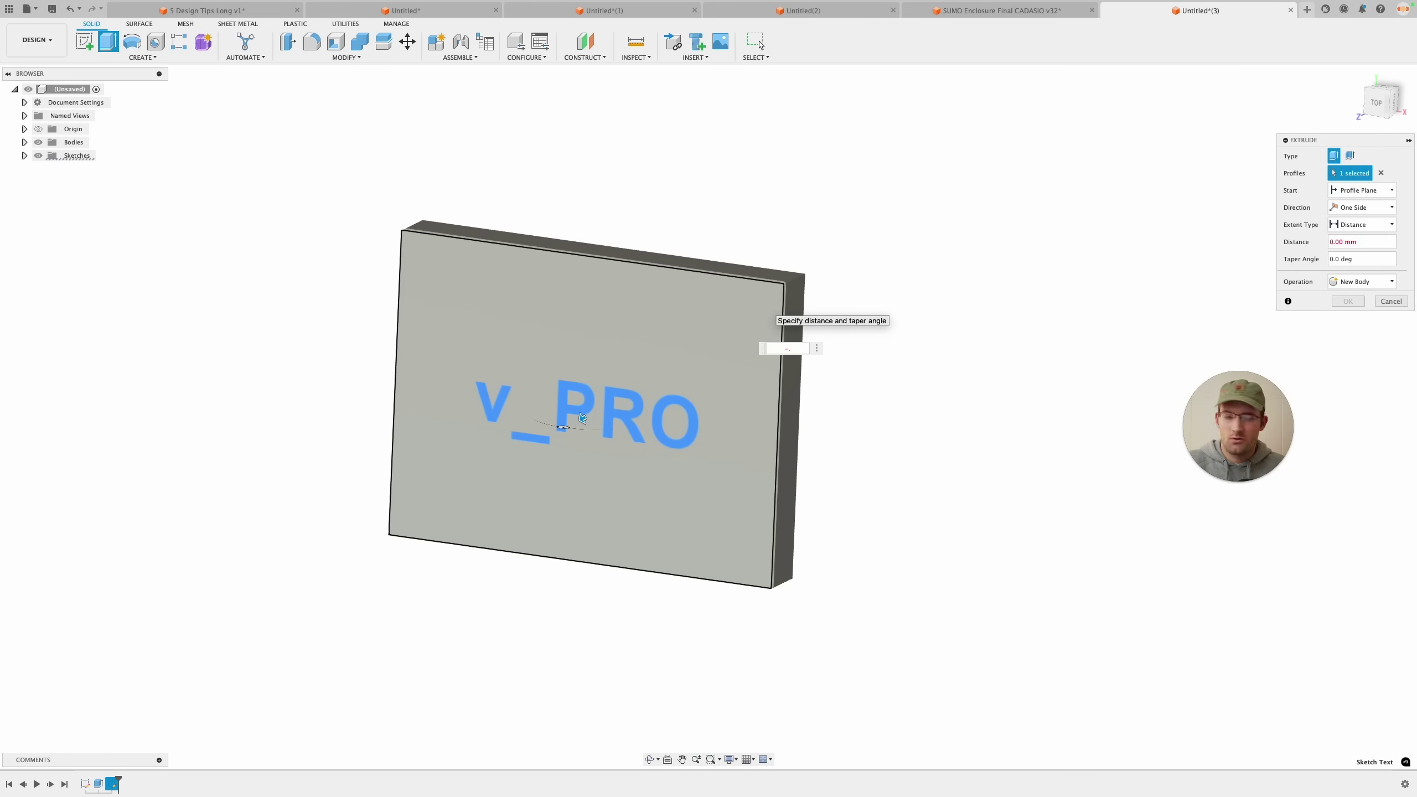
type("-.4")
key("Return")
Fillet the plate's four vertical corner edges with a 10 mm radius.
middle_click_drag(648, 285, 822, 290, "shift")
key("f")
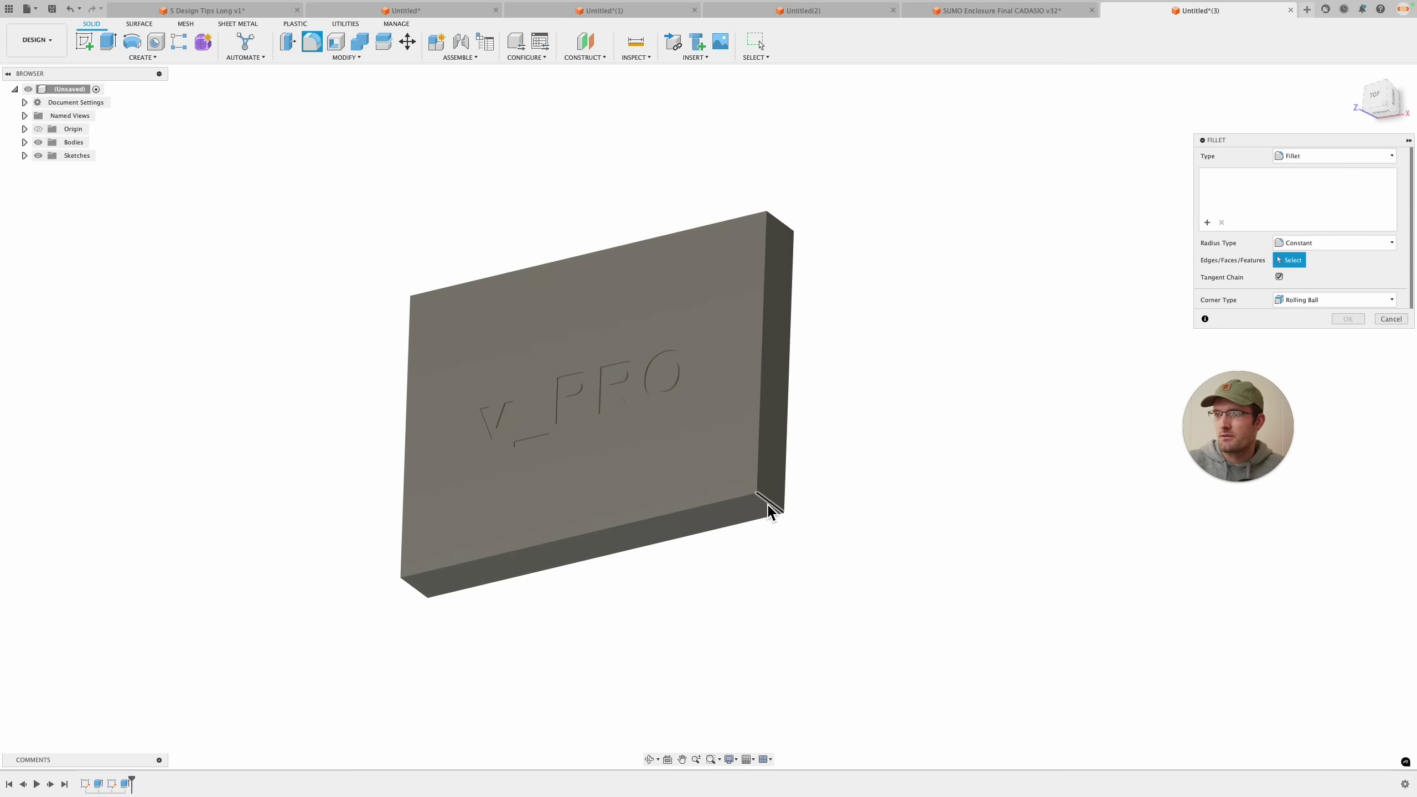
left_click(767, 502)
middle_click_drag(727, 195, 858, 204, "shift")
left_click(390, 291)
left_click(516, 567)
type("10")
middle_click_drag(976, 327, 837, 305, "shift")
key("Return")
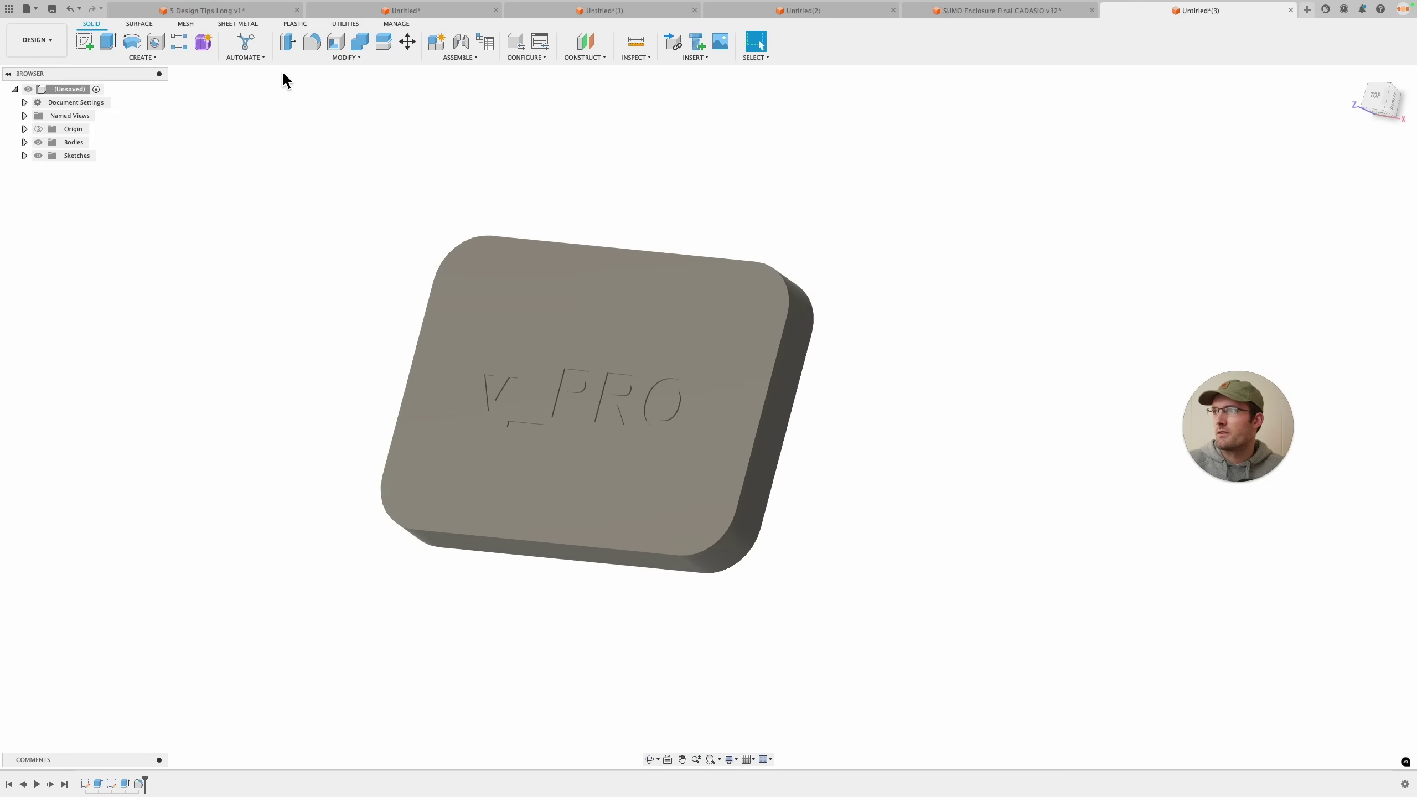
Start a sketch on the plate's underside and offset the plate's outline outward by 0.2 mm.
left_click(84, 40)
mouse_move(667, 339)
middle_mouse_down("shift")
mouse_move(667, 196)
mouse_move(659, 381)
middle_mouse_up("shift")
left_click(660, 384)
middle_click_drag(760, 229, 759, 250, "shift")
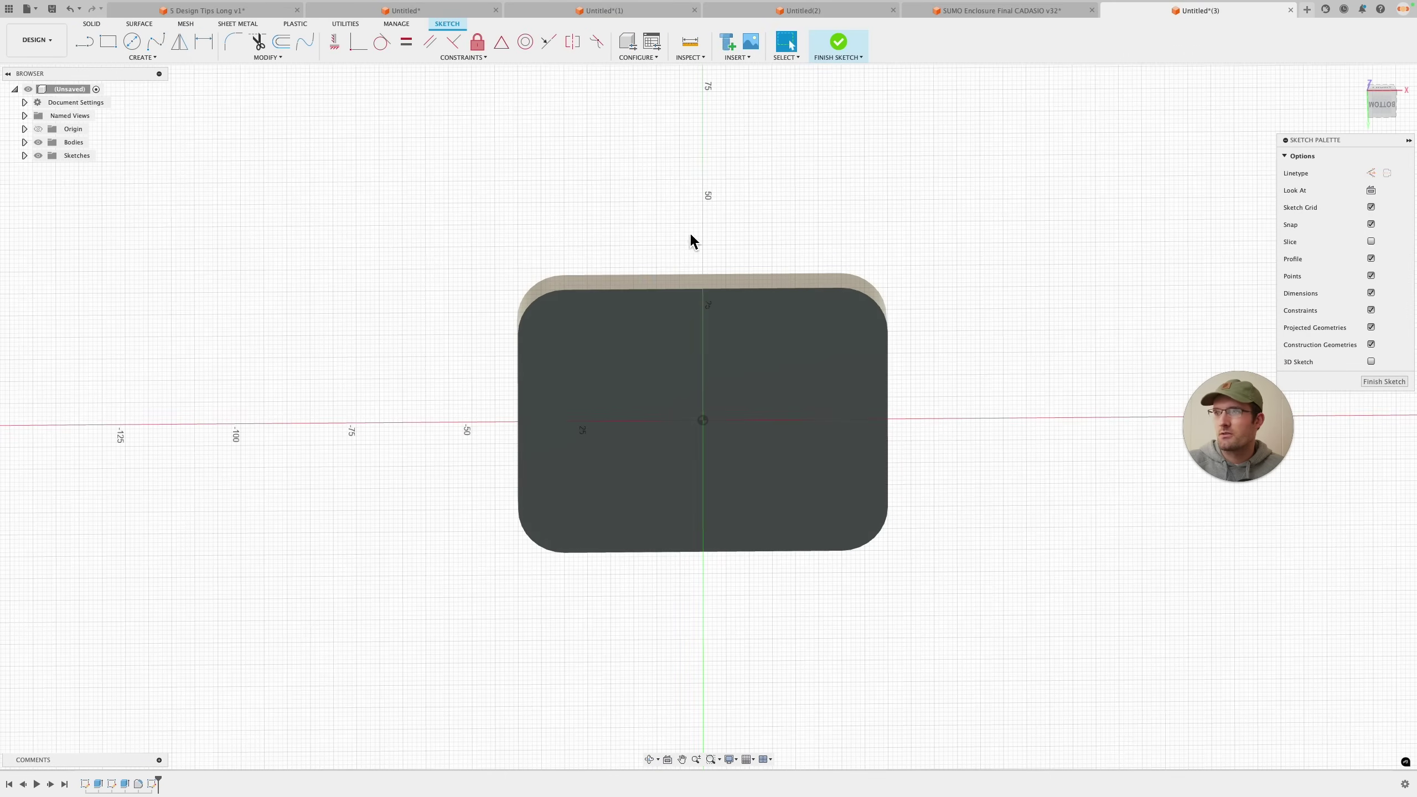
left_click(281, 41)
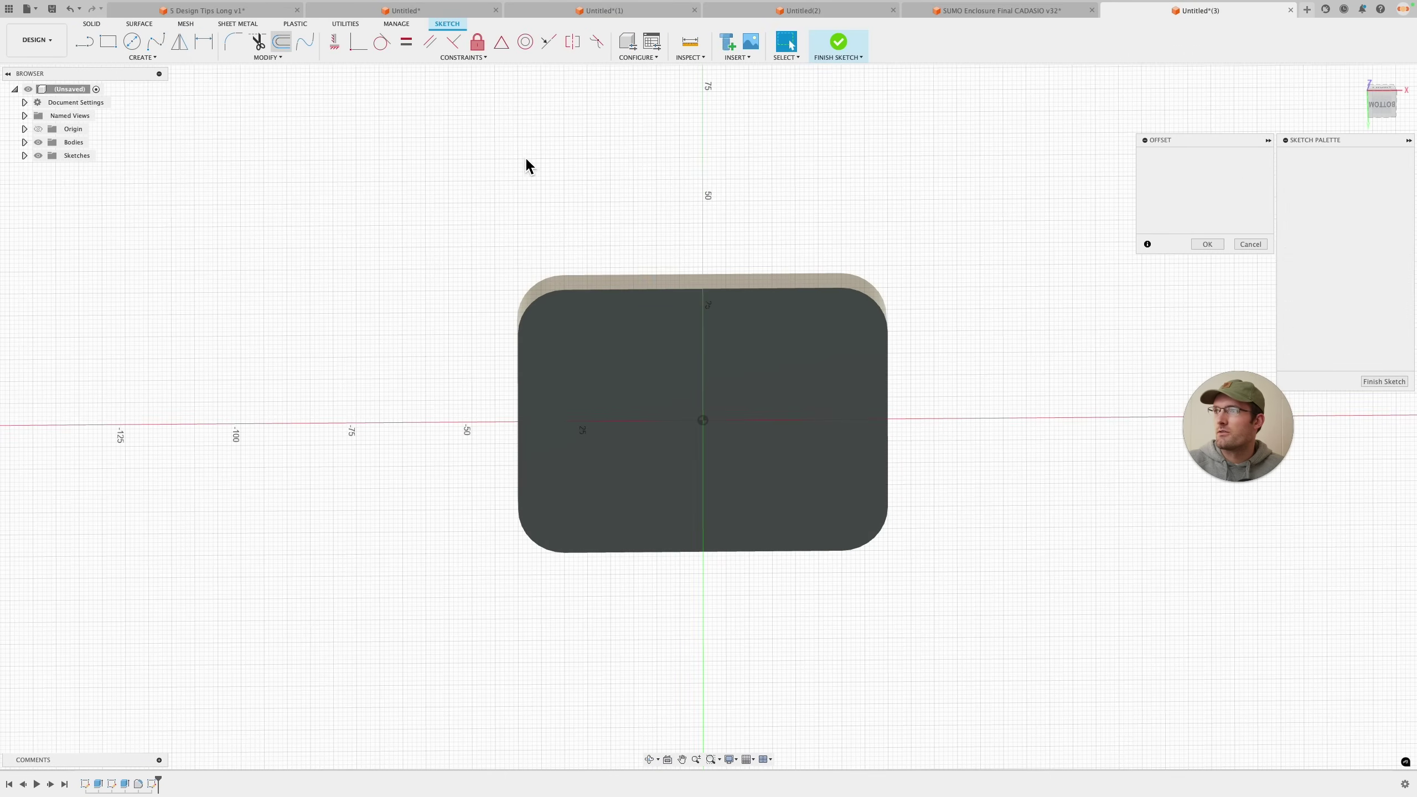
left_click(613, 288)
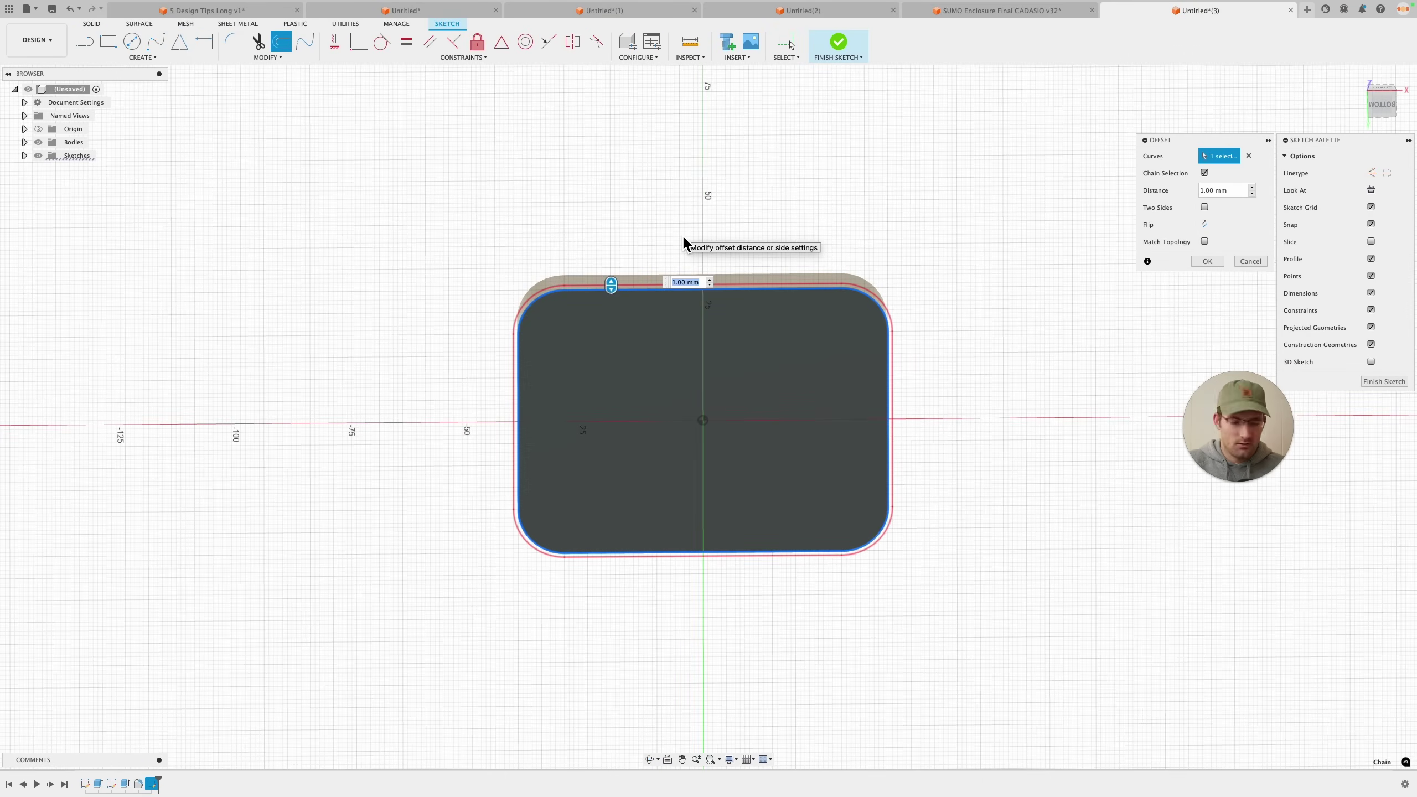
type(".2")
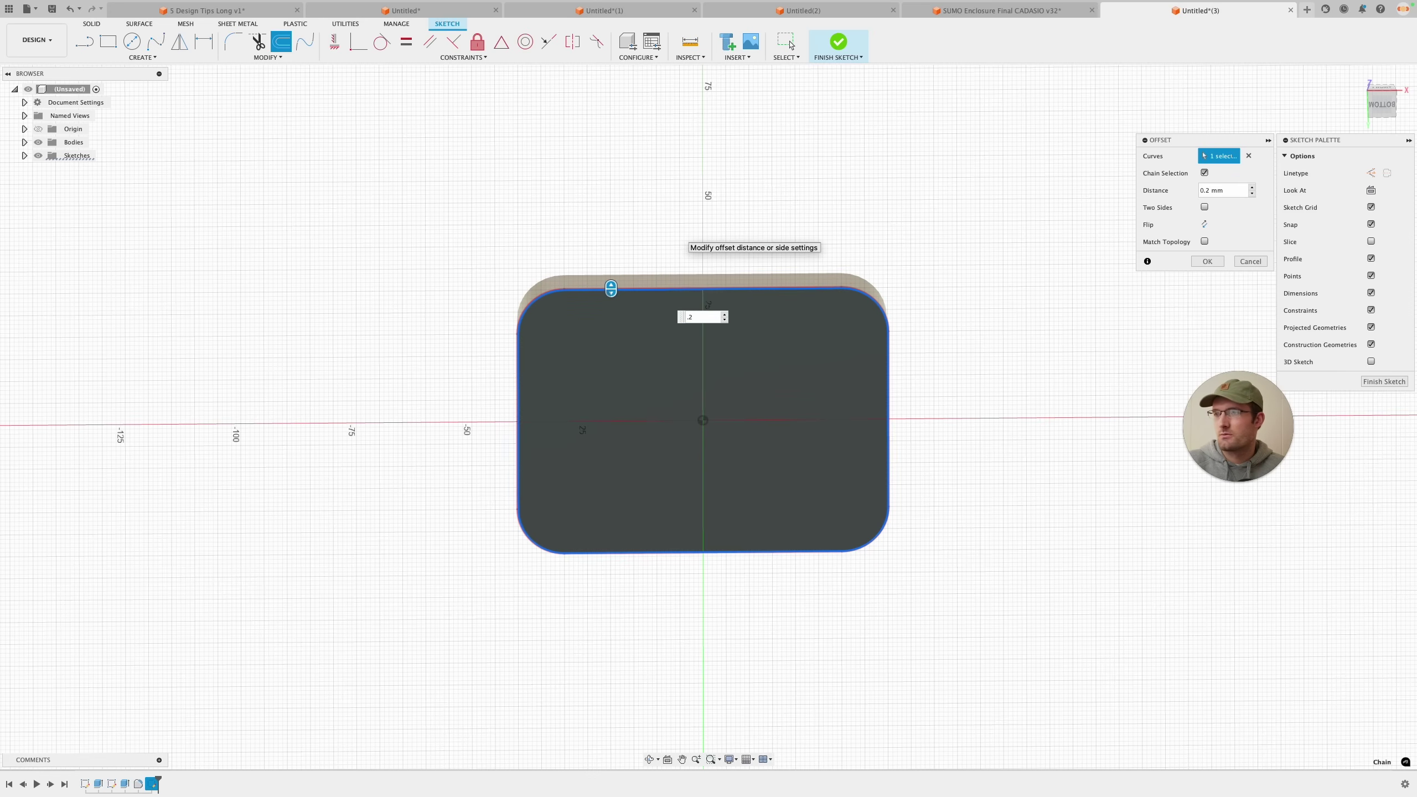
key("Return")
Offset the plate's original outline outward by 5 mm in the same sketch.
key("o")
scroll(578, 273, "up", 3)
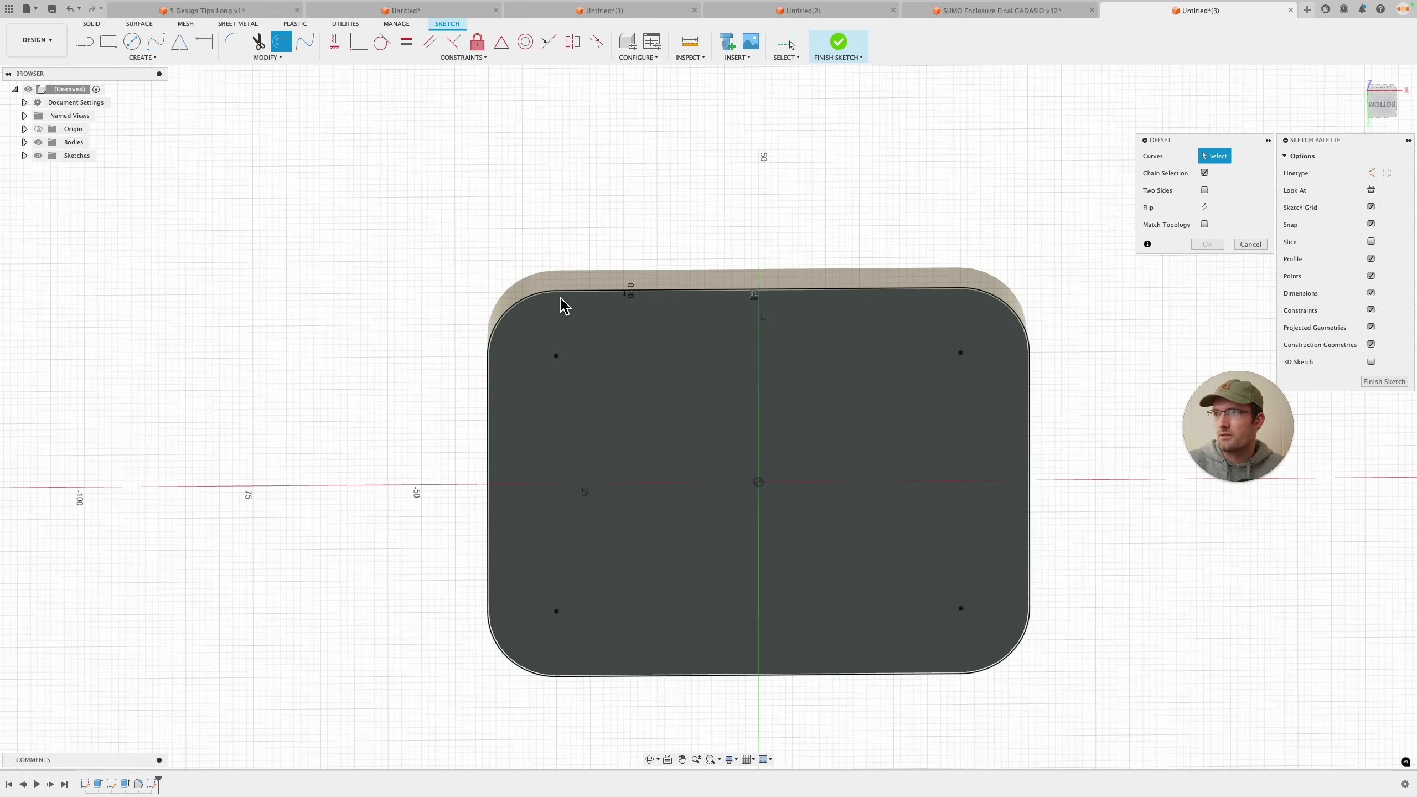
left_click(564, 305)
scroll(578, 307, "up", 3)
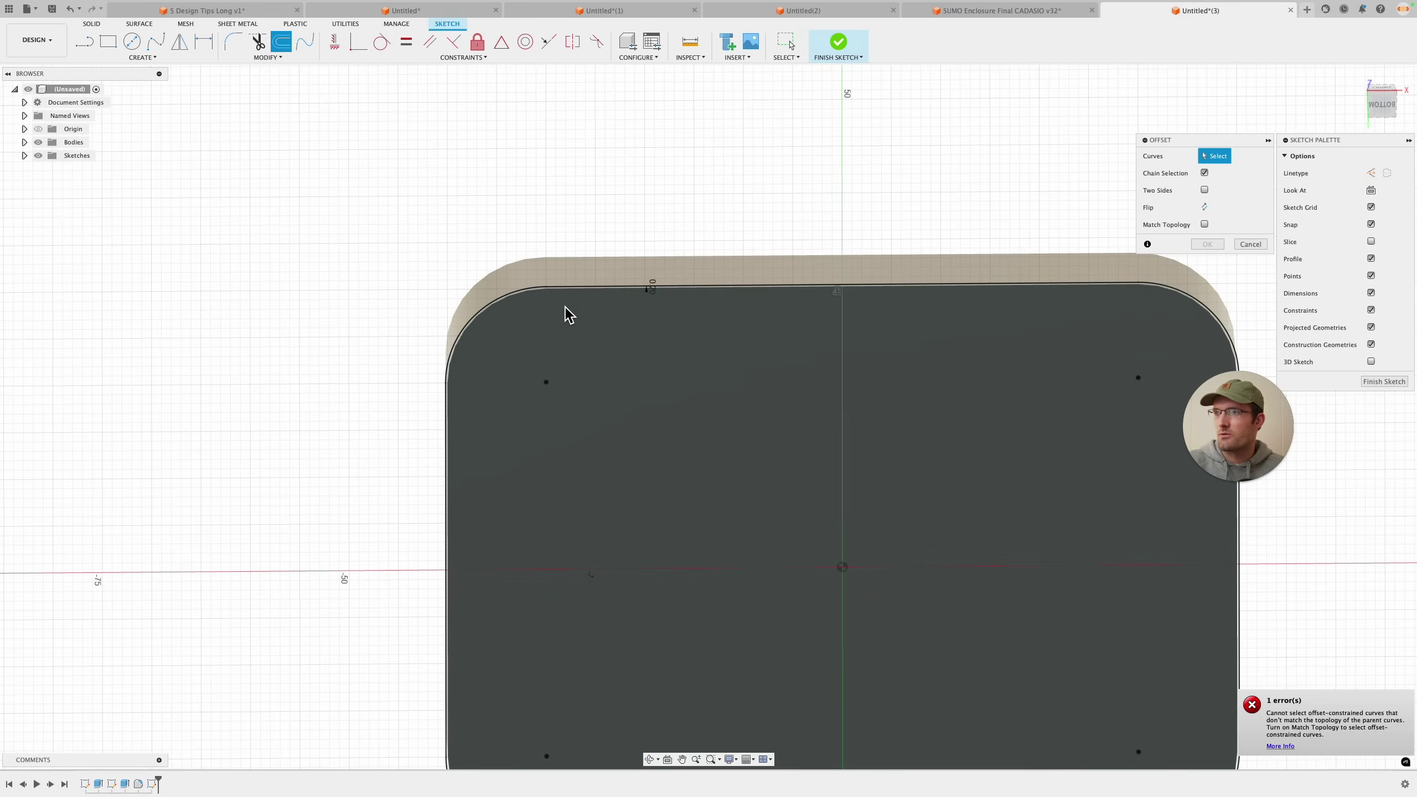
left_click(559, 289)
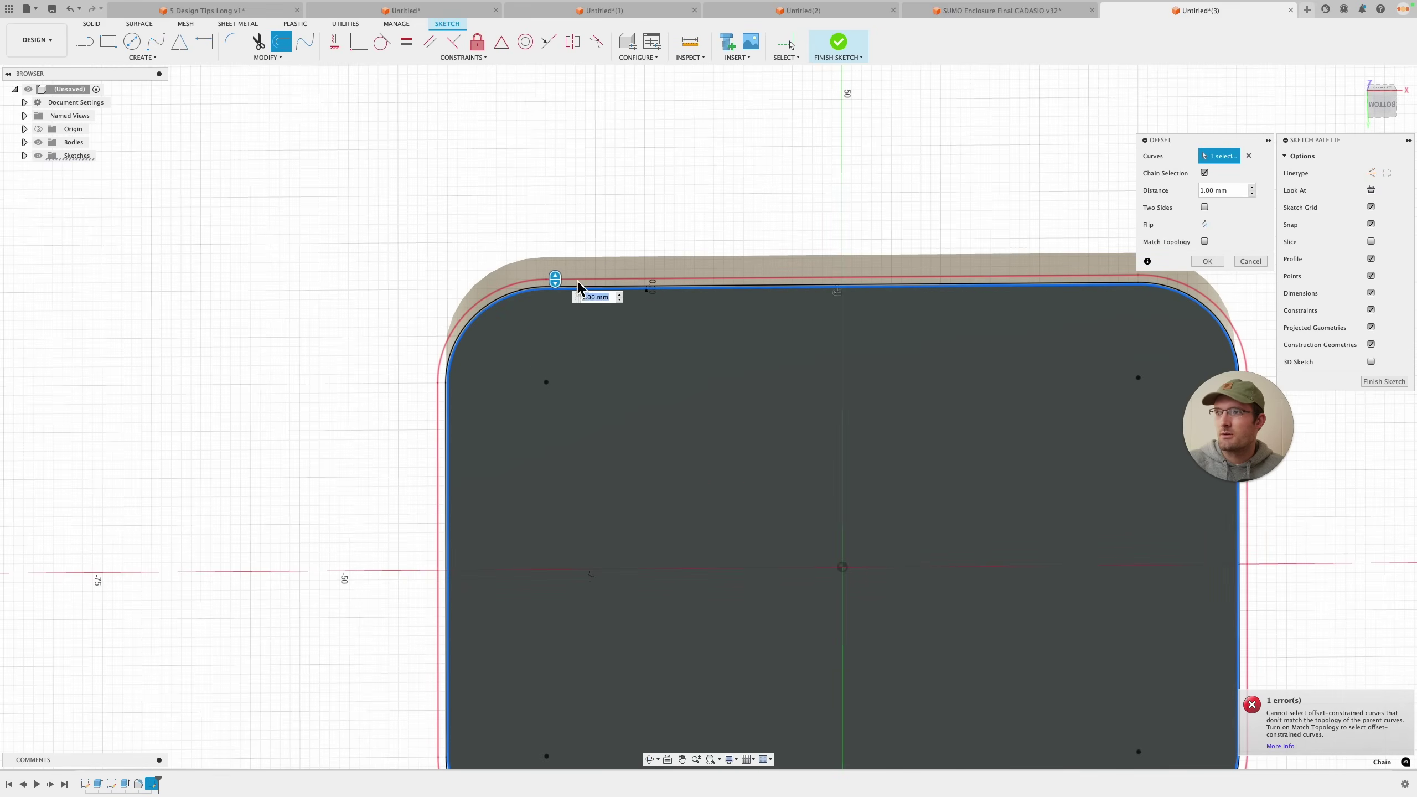
left_click_drag(555, 279, 555, 210)
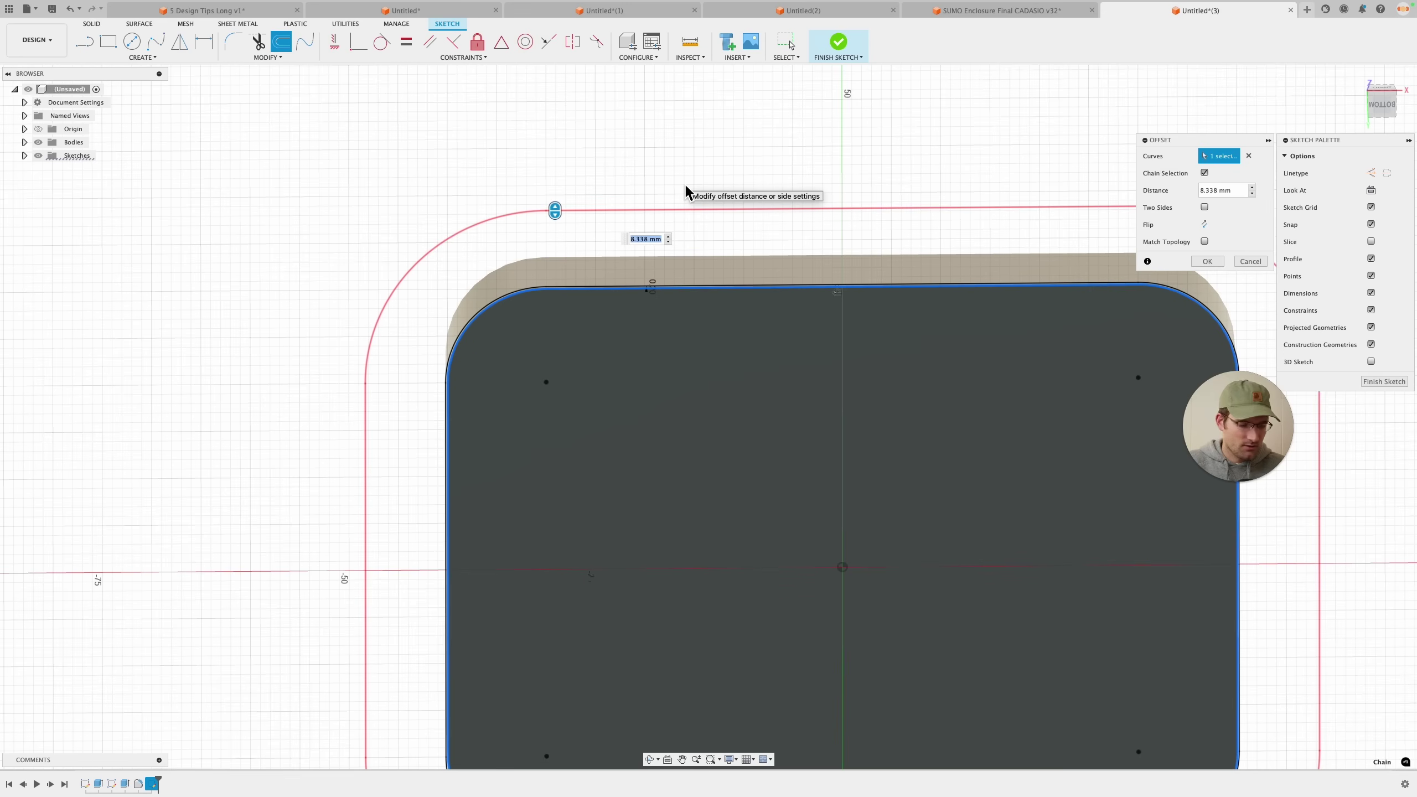
type("5")
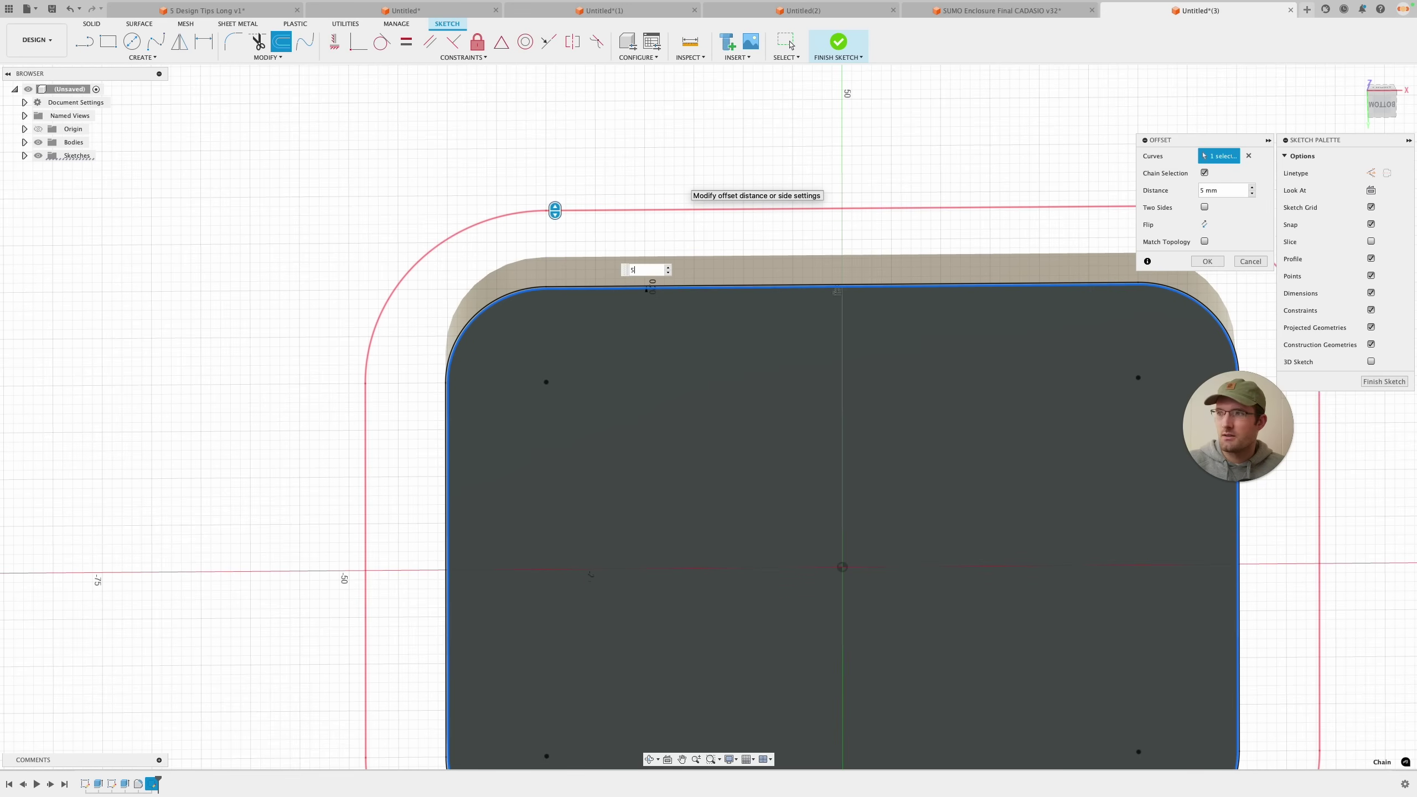
key("Return")
Extrude the ring between the 0.2 mm and 5 mm offsets by -10 mm to form a border around the plate.
scroll(615, 207, "down", 5)
middle_click_drag(742, 123, 745, 212, "shift")
scroll(775, 249, "up", 2)
scroll(452, 372, "up", 3)
key("e")
left_click(512, 243)
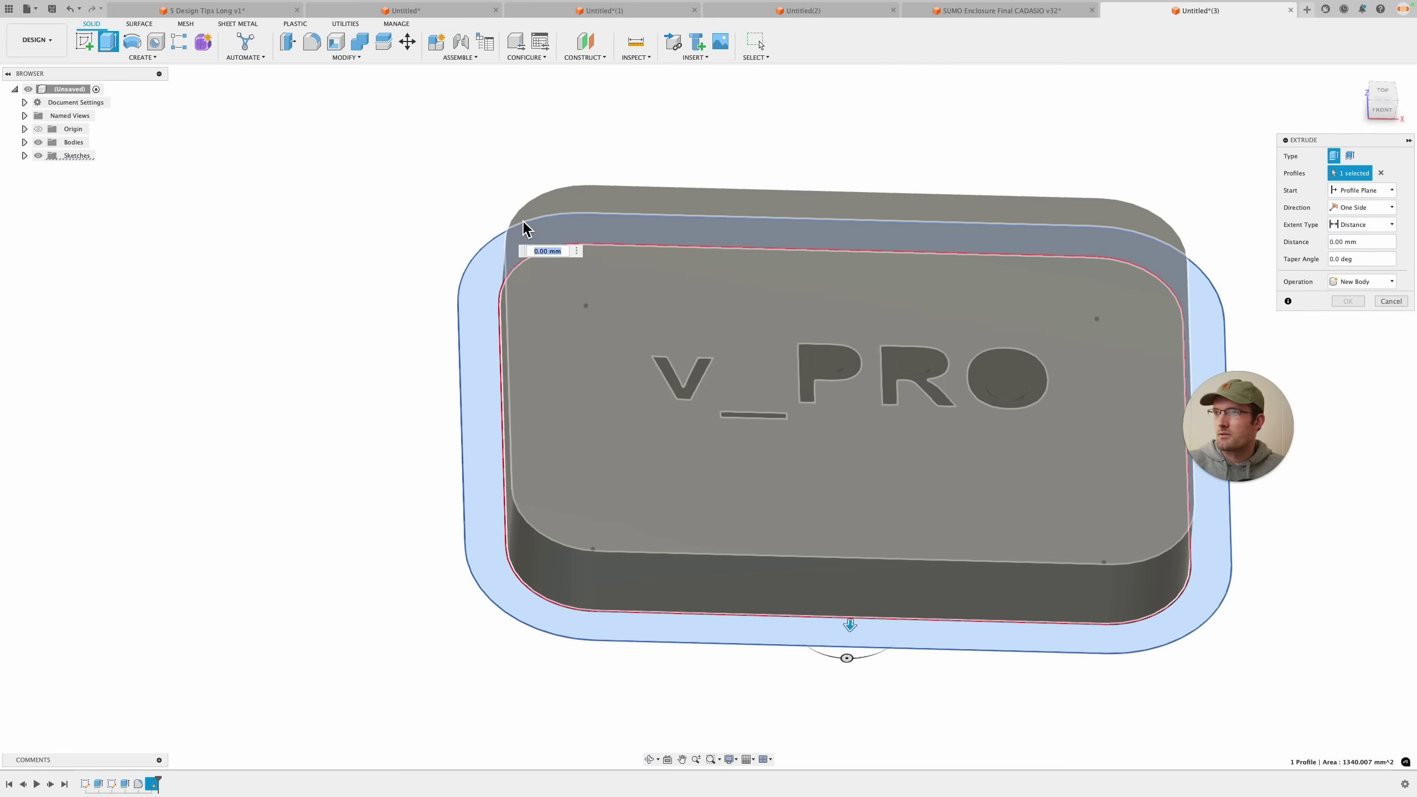
left_click(1347, 301)
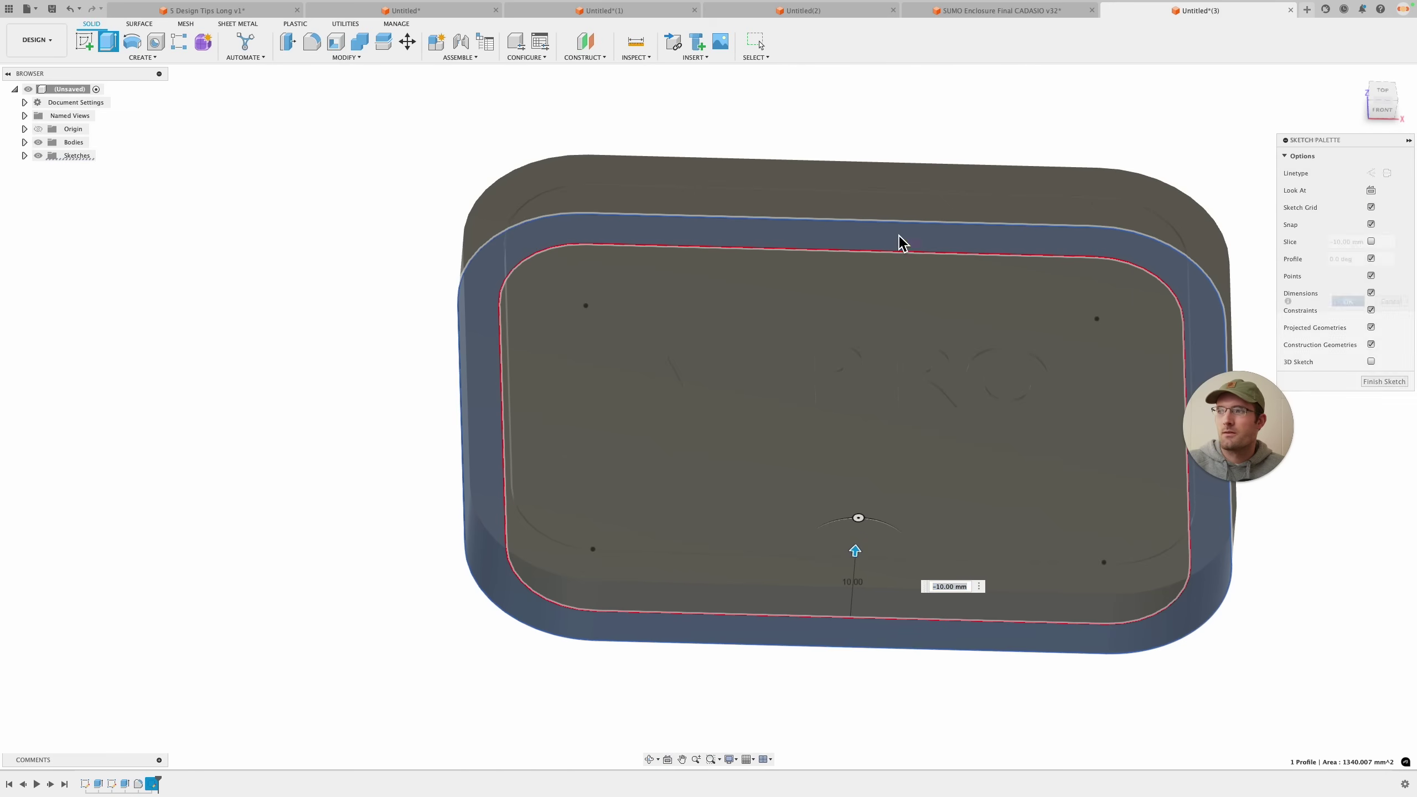
Show Sketch3, extrude its ring, narrow gap and plate profiles together downward as a base beneath the plate, and hide the sketch.
middle_click_drag(907, 244, 907, 196, "shift")
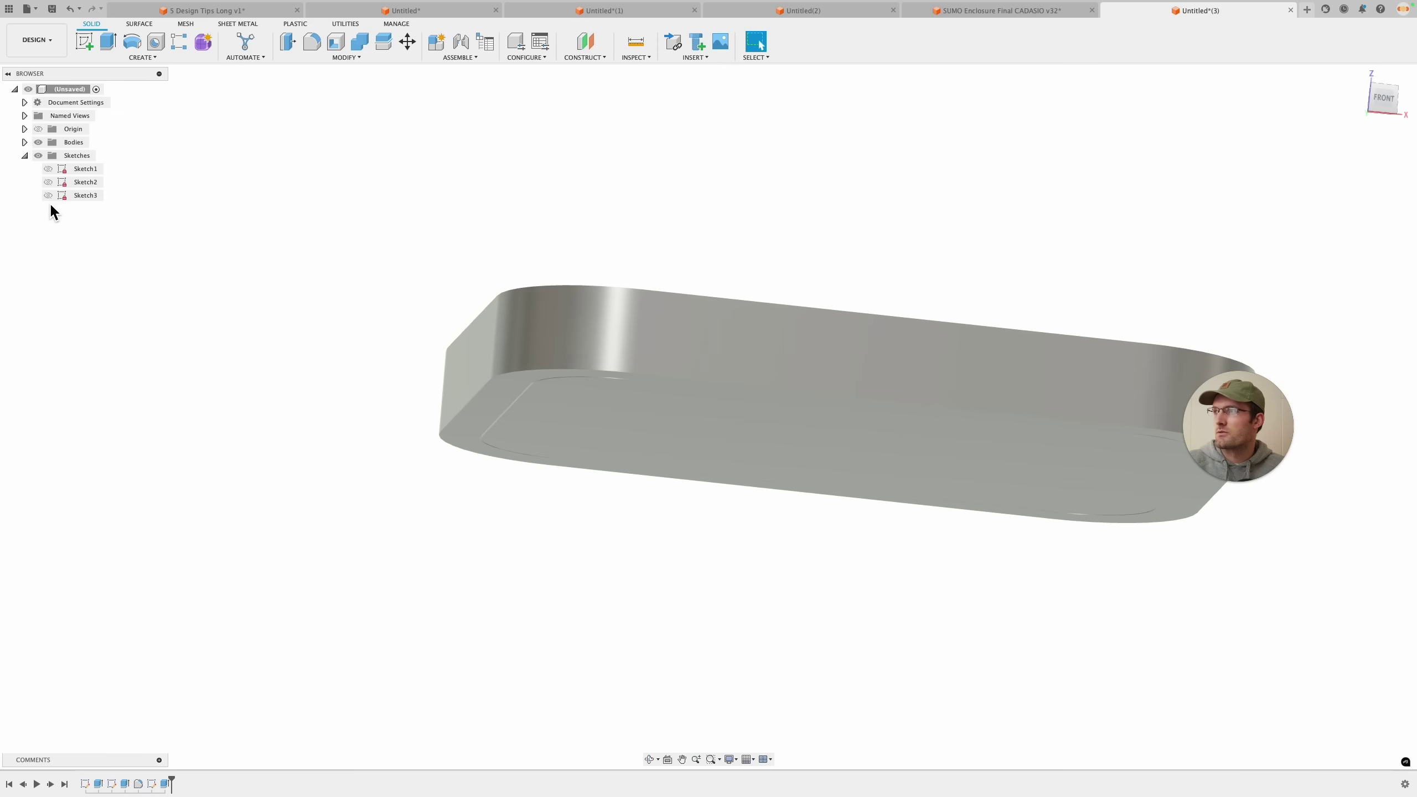
key("e")
left_click(48, 195)
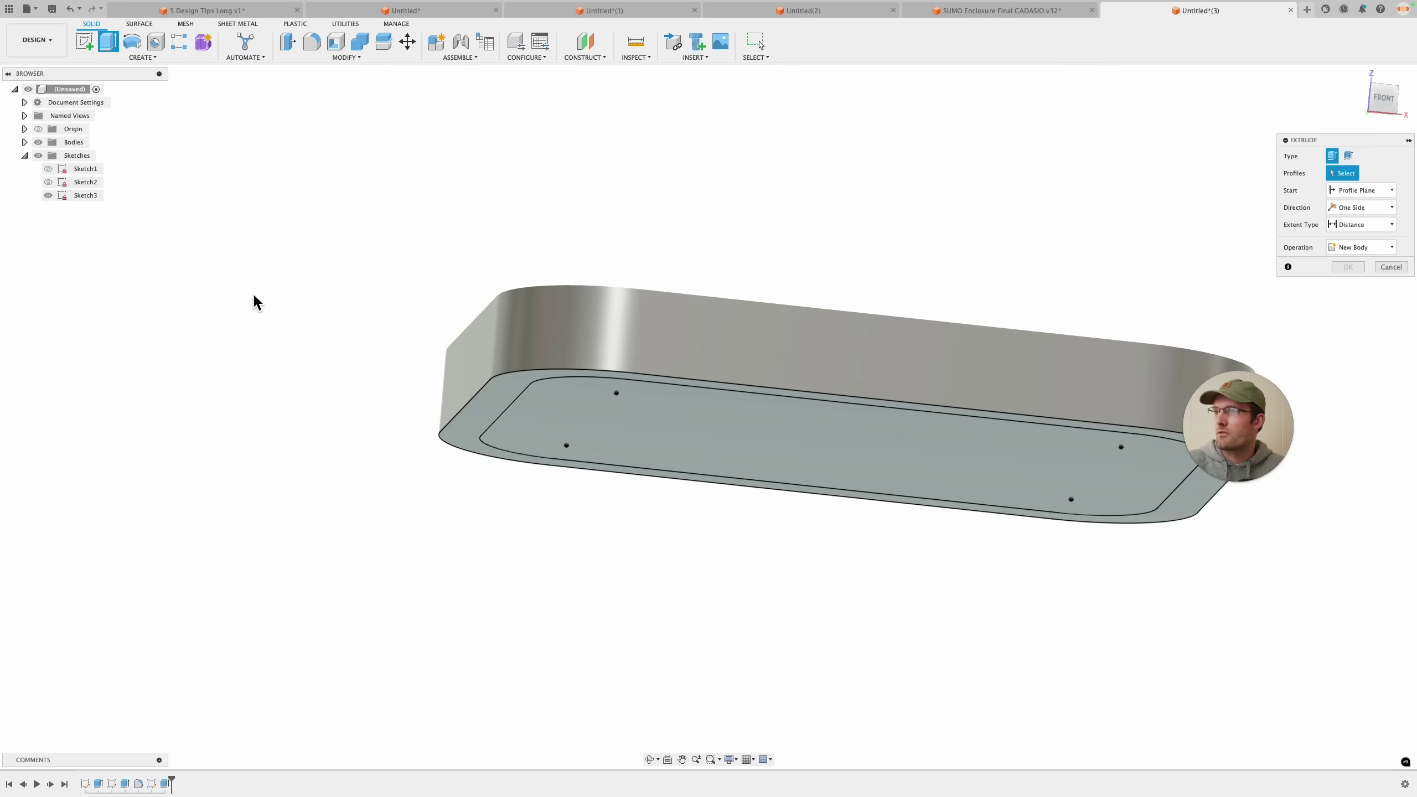
left_click(482, 390)
left_click(462, 397)
left_click(489, 417)
left_click(539, 402)
scroll(534, 396, "up", 6)
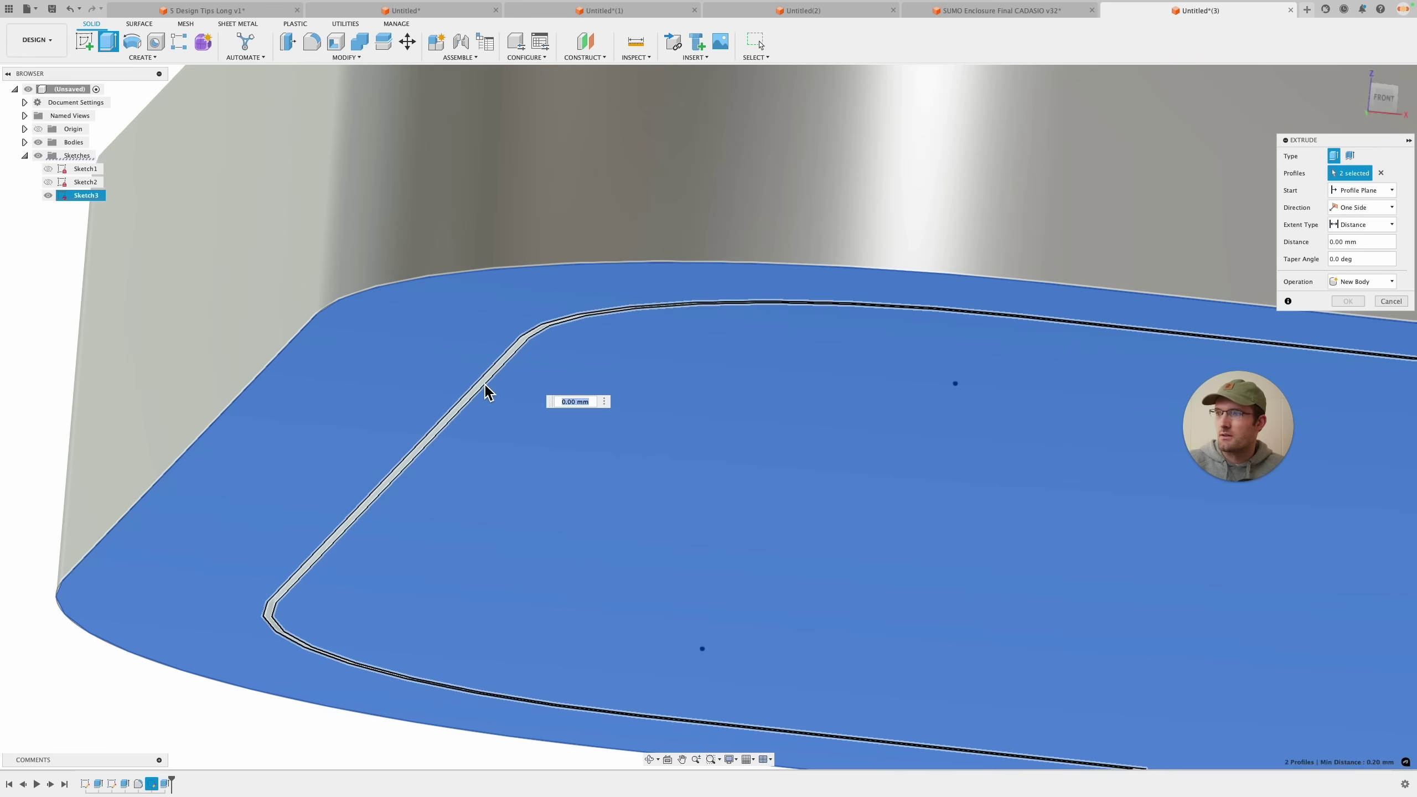
left_click(484, 383)
scroll(485, 381, "down", 4)
left_click_drag(1054, 583, 1064, 640)
left_click(1350, 304)
scroll(914, 256, "down", 5)
middle_click_drag(976, 212, 868, 253, "shift")
left_click(49, 196)
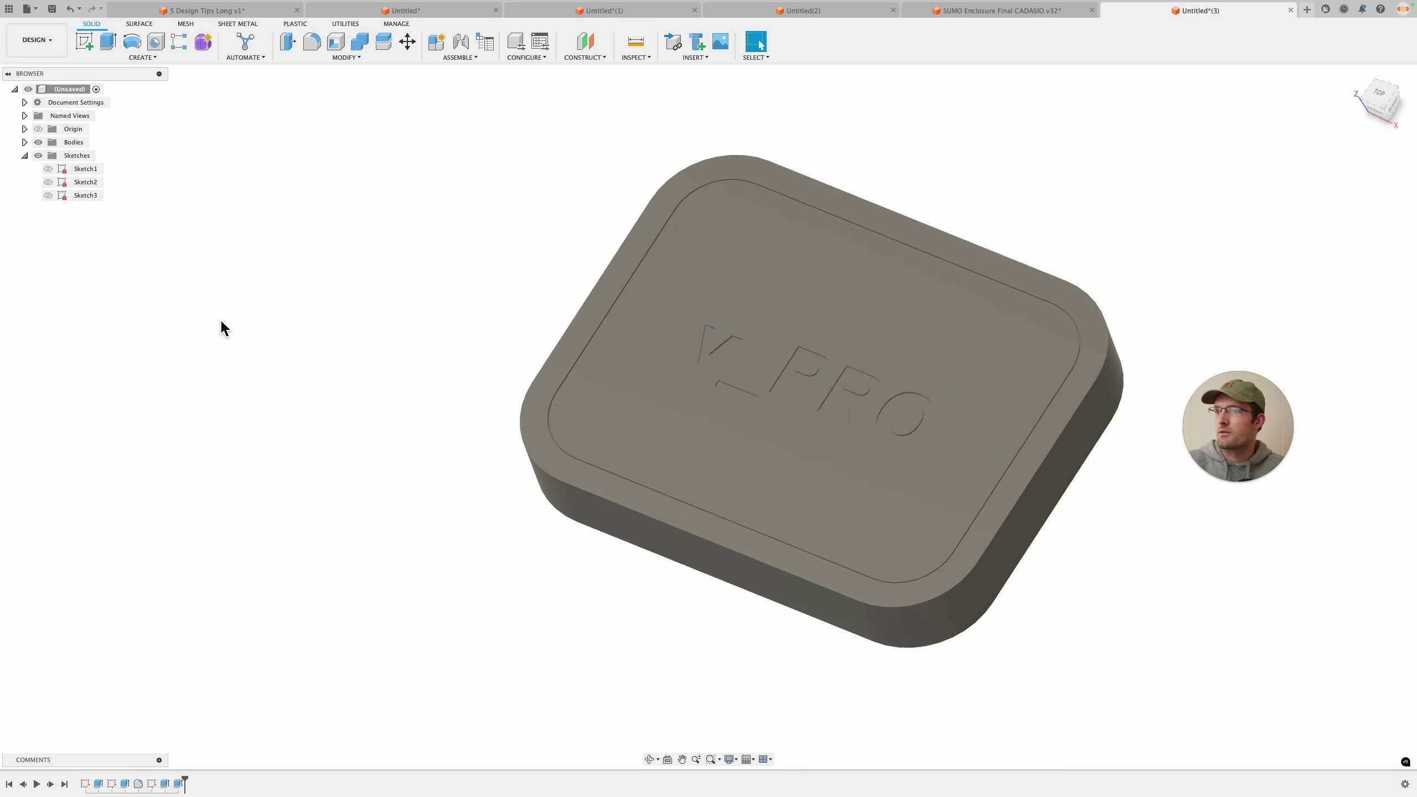
Apply a light beige appearance from the library to the whole model.
key("a")
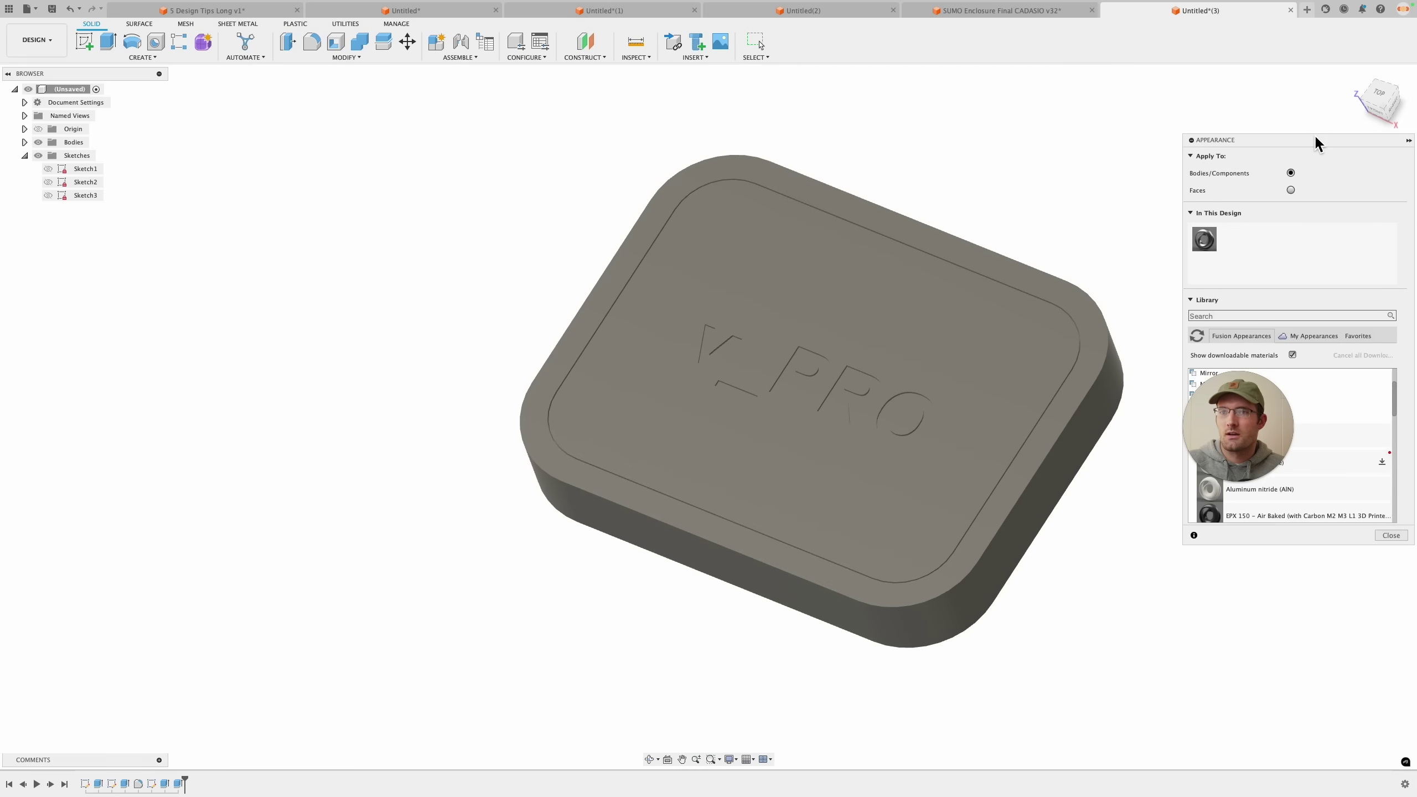
left_click_drag(1312, 135, 988, 118)
scroll(937, 455, "down", 1)
left_click_drag(892, 411, 813, 441)
scroll(950, 466, "down", 1)
Look for a dark nylon 3D-printing appearance for the inner plate and list the design's bodies.
scroll(951, 471, "down", 5)
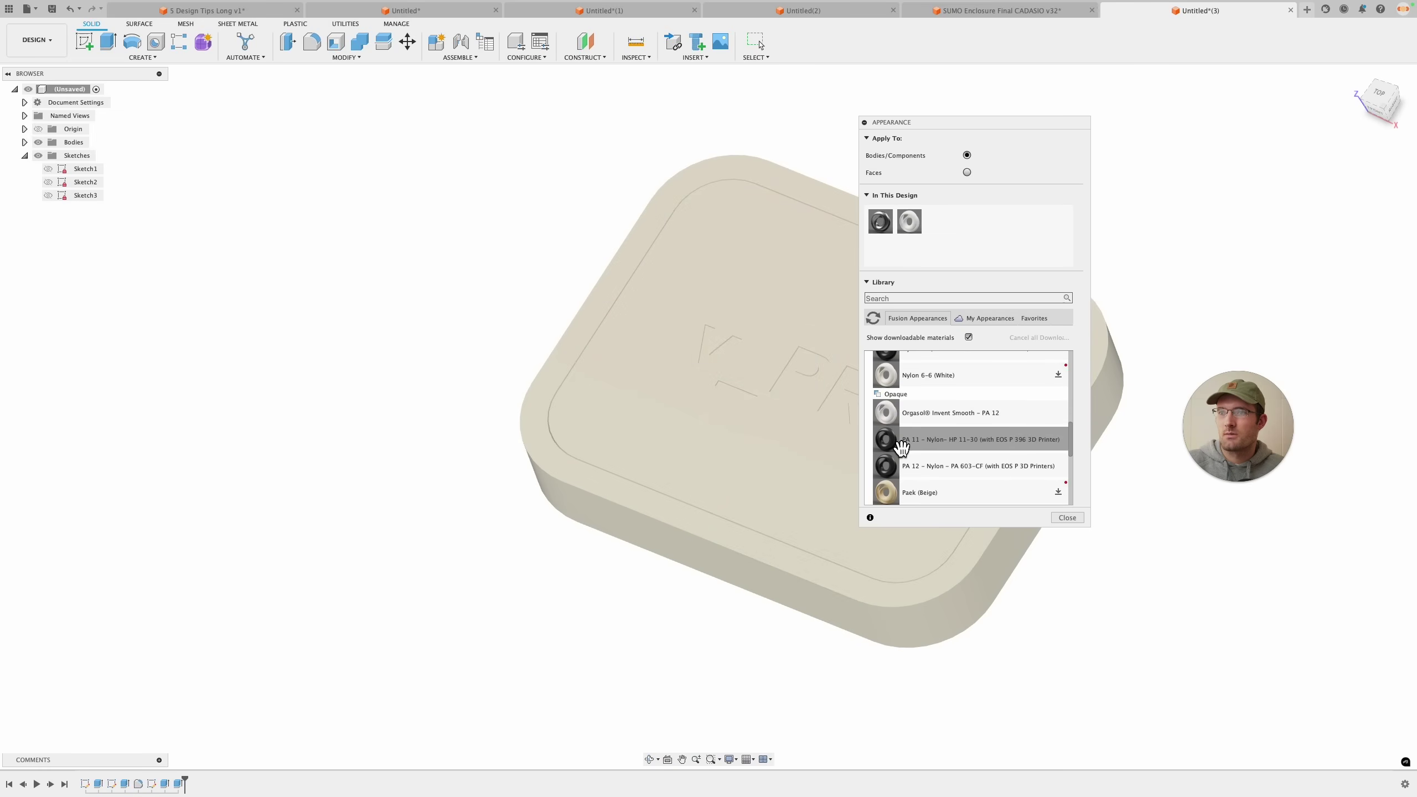
left_click_drag(948, 465, 926, 418)
left_click(24, 143)
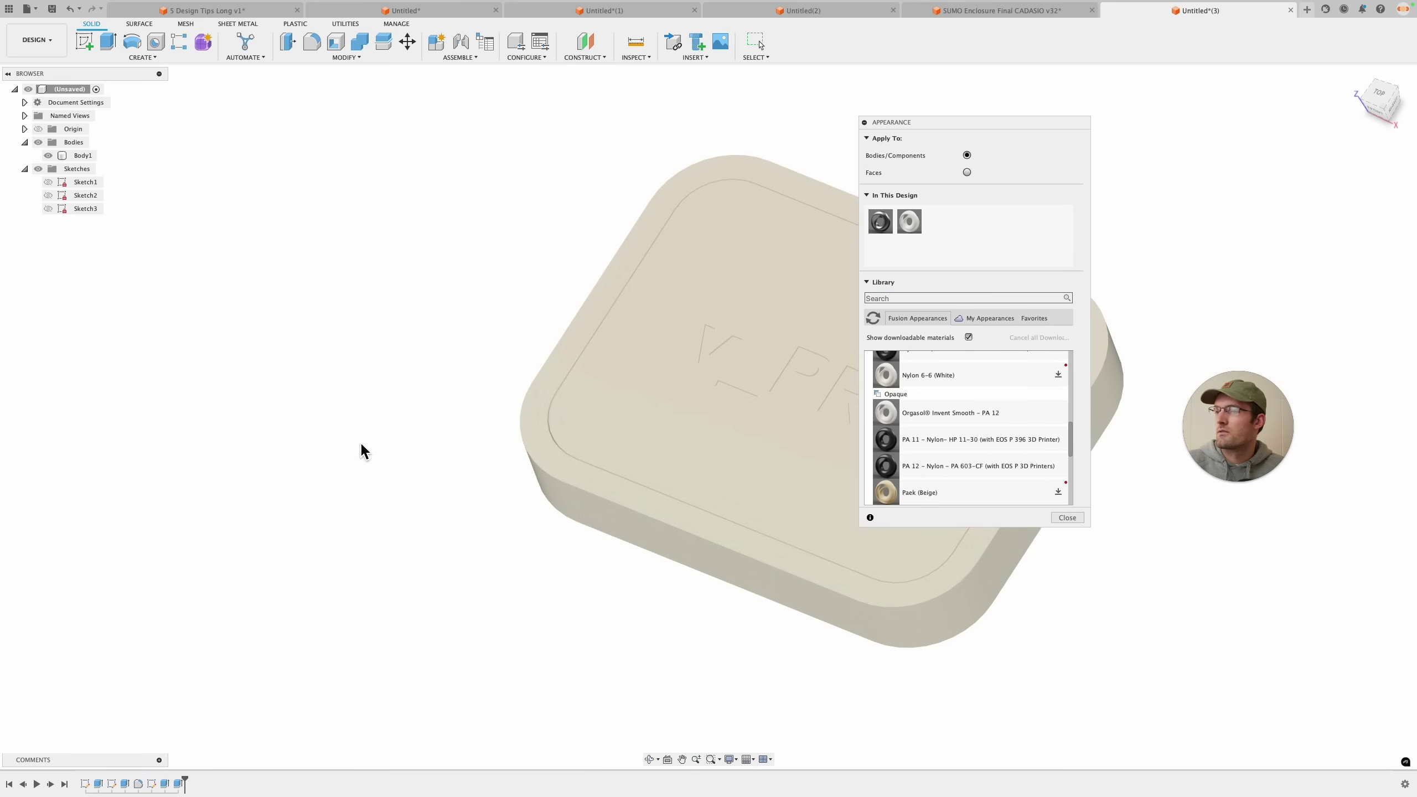